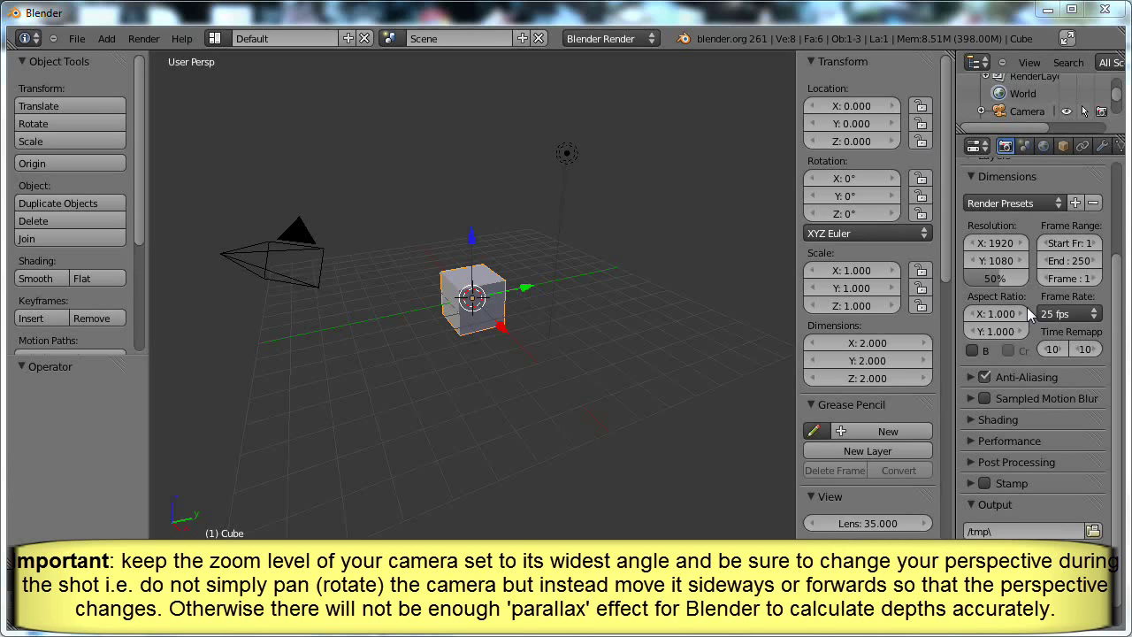
# Set the sequencer memory cache limit to 2048 in the system user preferences and close the preferences
pyautogui.click(77, 39)
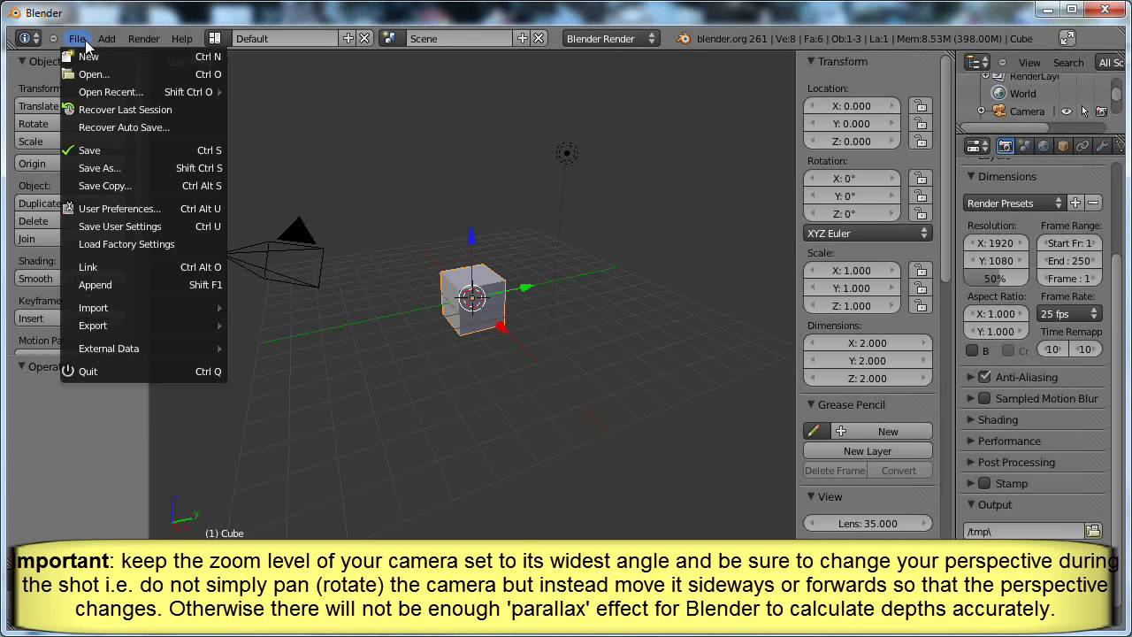
pyautogui.click(118, 210)
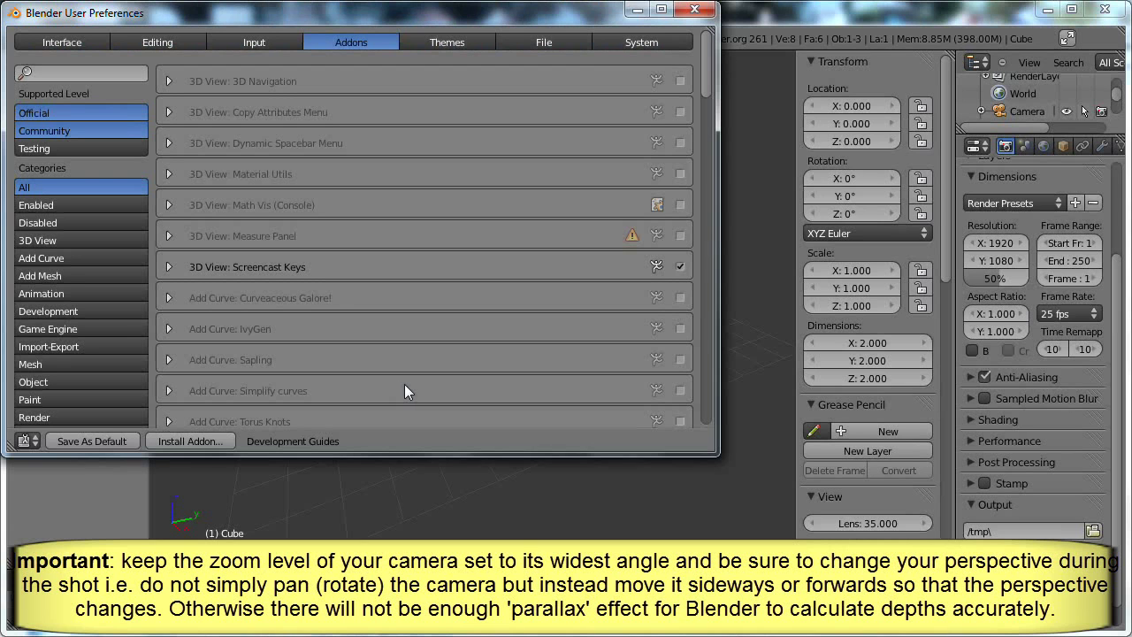
pyautogui.click(639, 42)
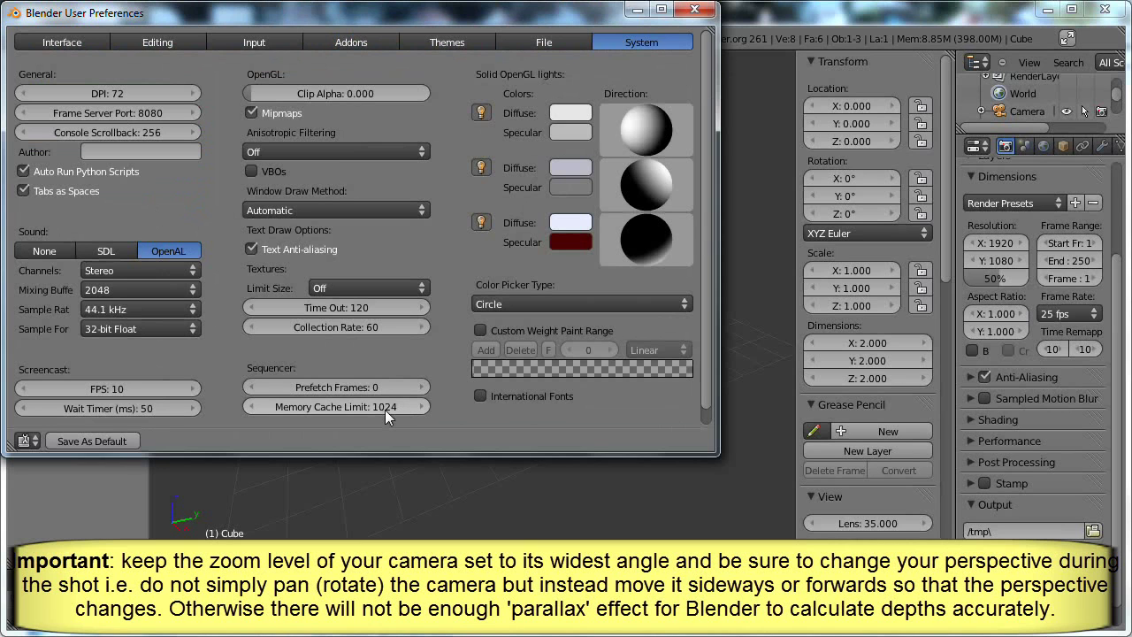
pyautogui.click(312, 407)
pyautogui.write('2')
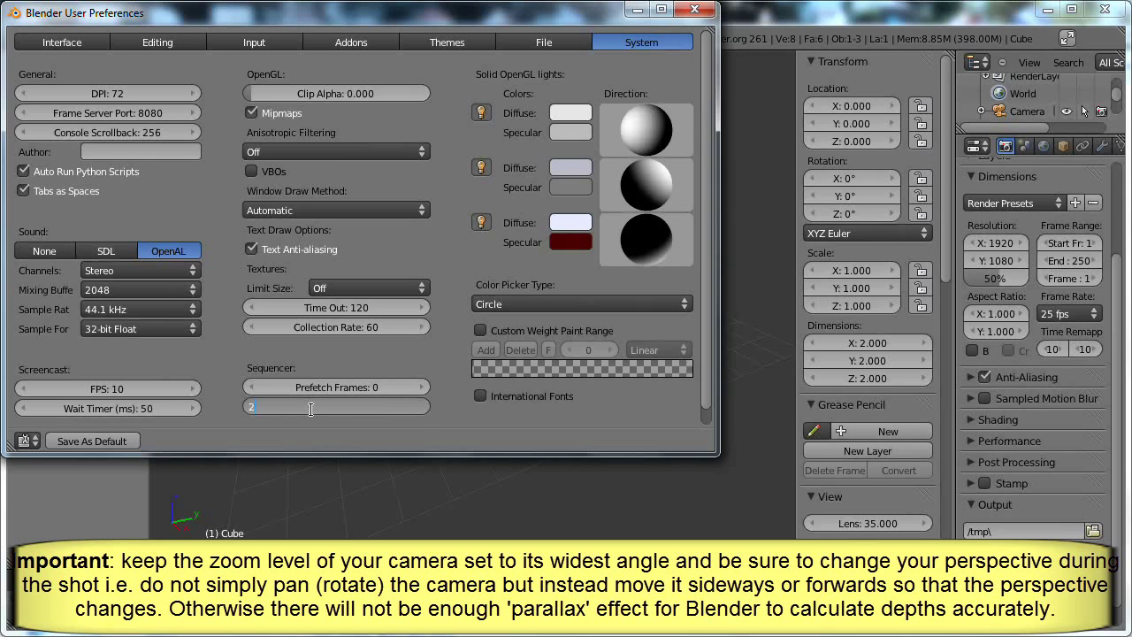
pyautogui.write('048')
pyautogui.press('Return')
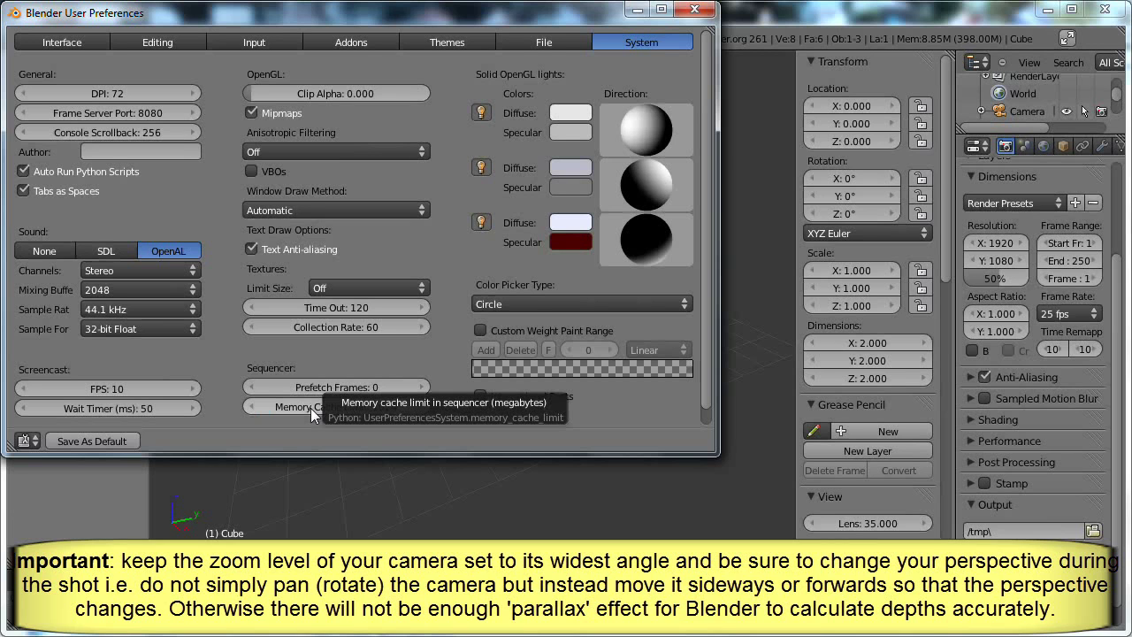
pyautogui.click(692, 10)
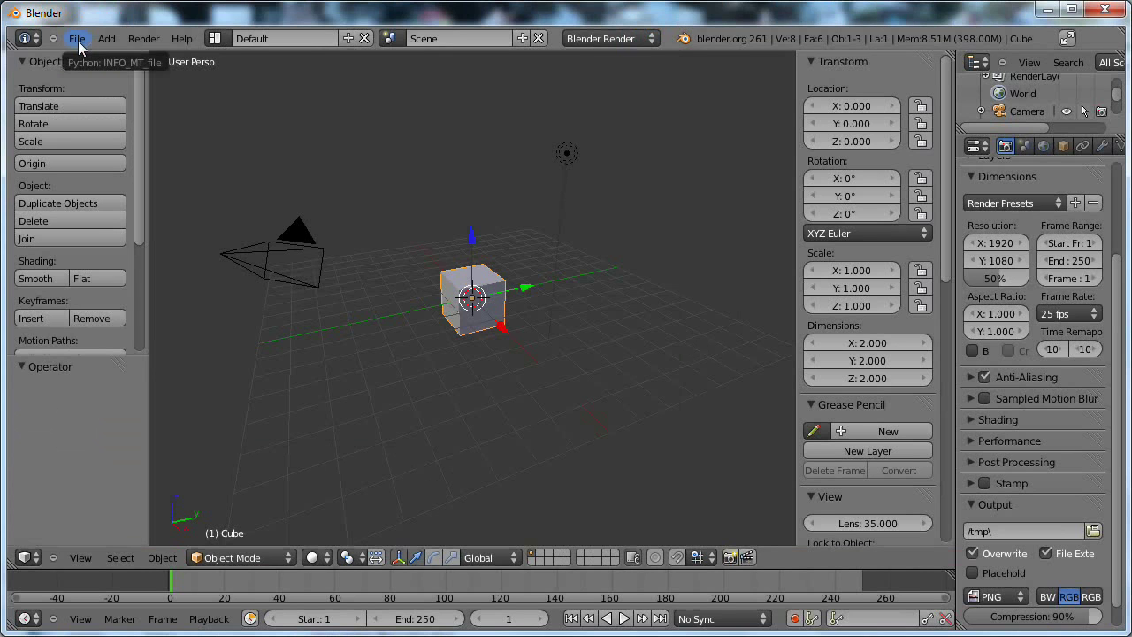
# Switch the 3D view to the Movie Clip Editor and load the image sequence starting with 0001.png from C:\tmp\poolmarker1229
pyautogui.click(28, 557)
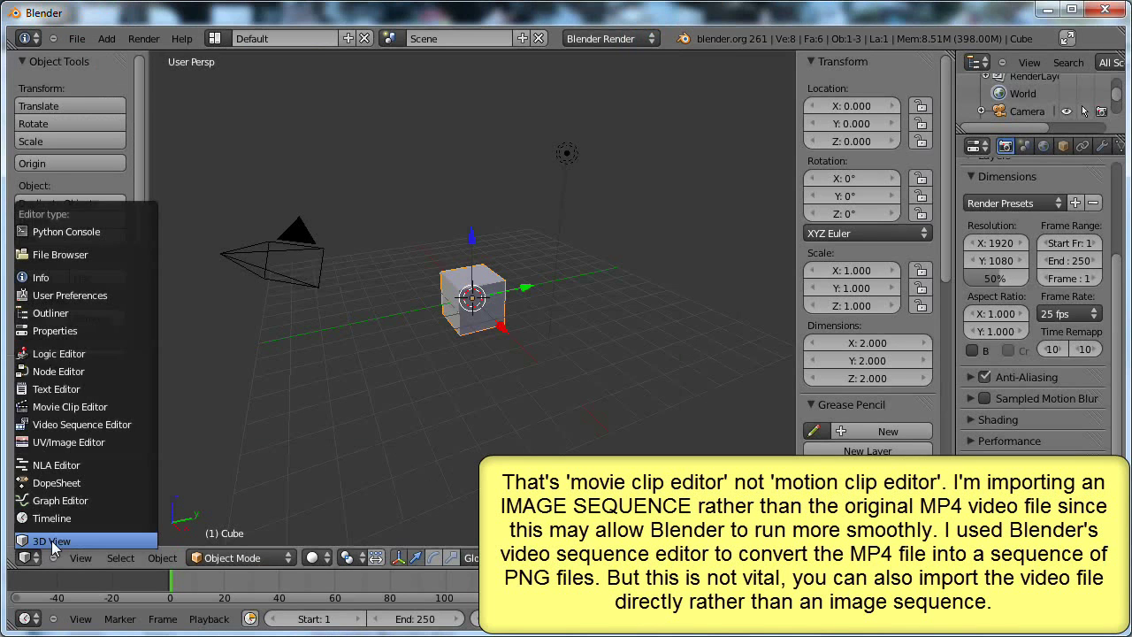
pyautogui.click(64, 408)
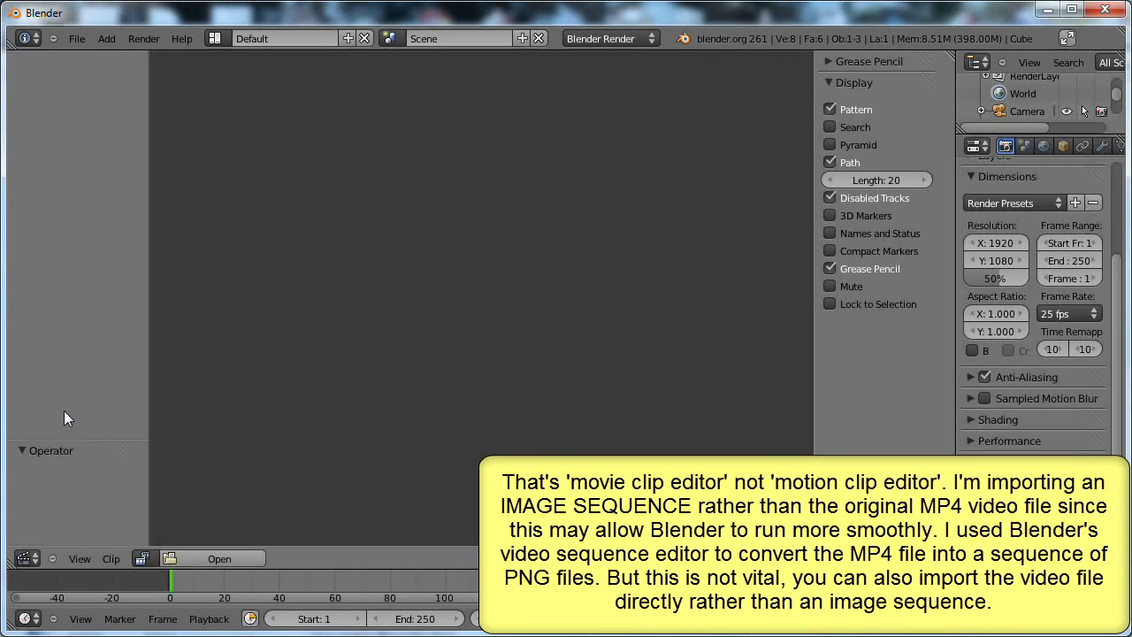
pyautogui.click(216, 558)
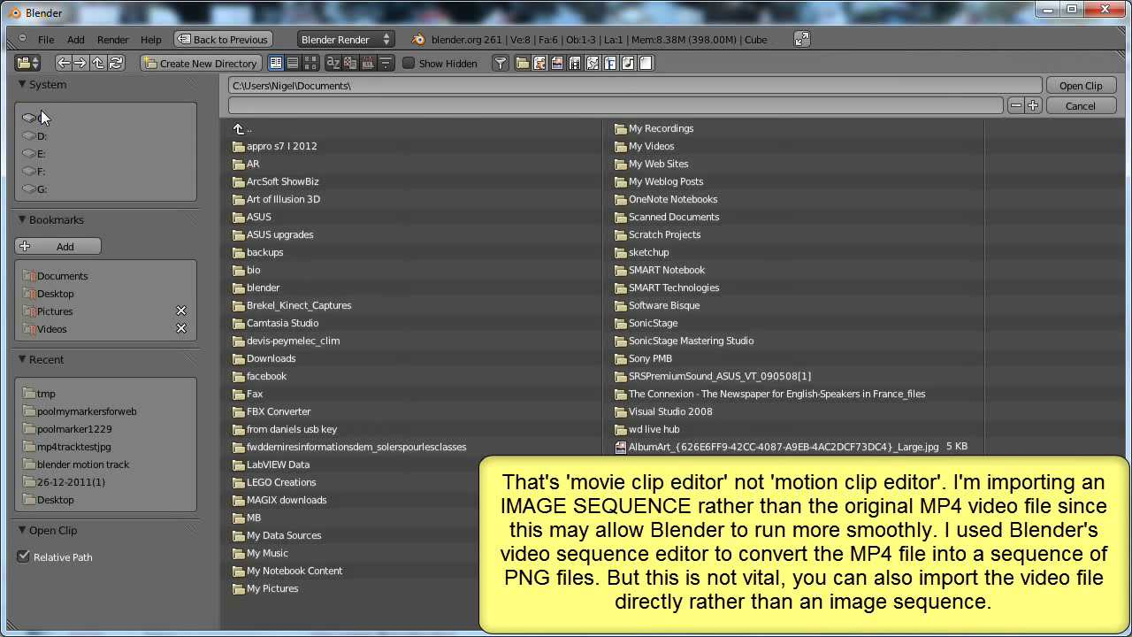
pyautogui.click(40, 116)
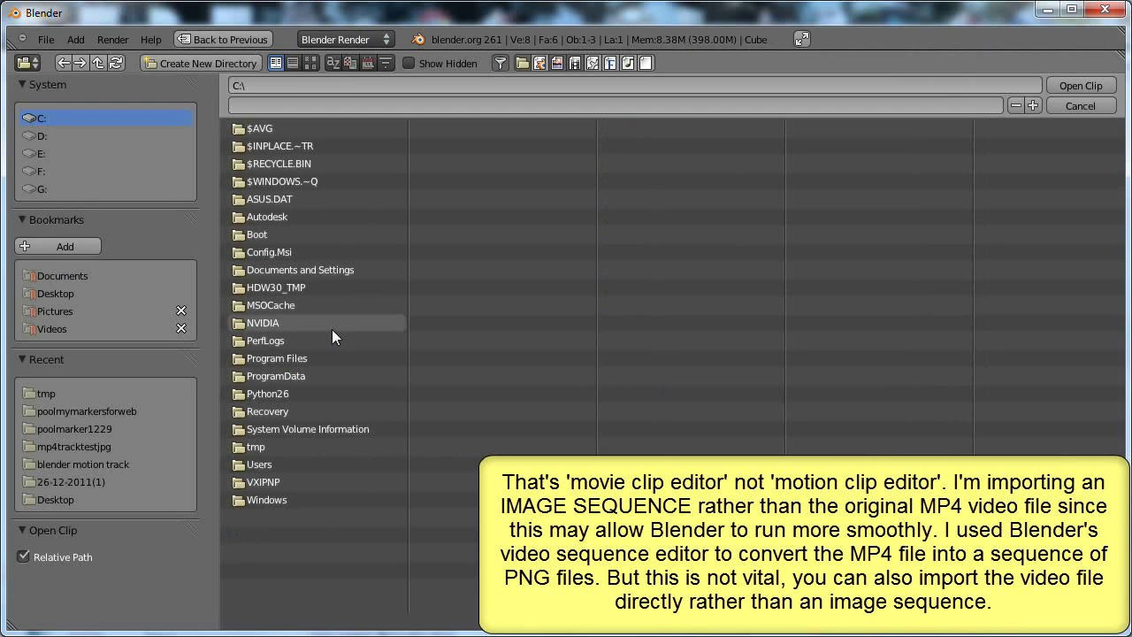
pyautogui.click(262, 447)
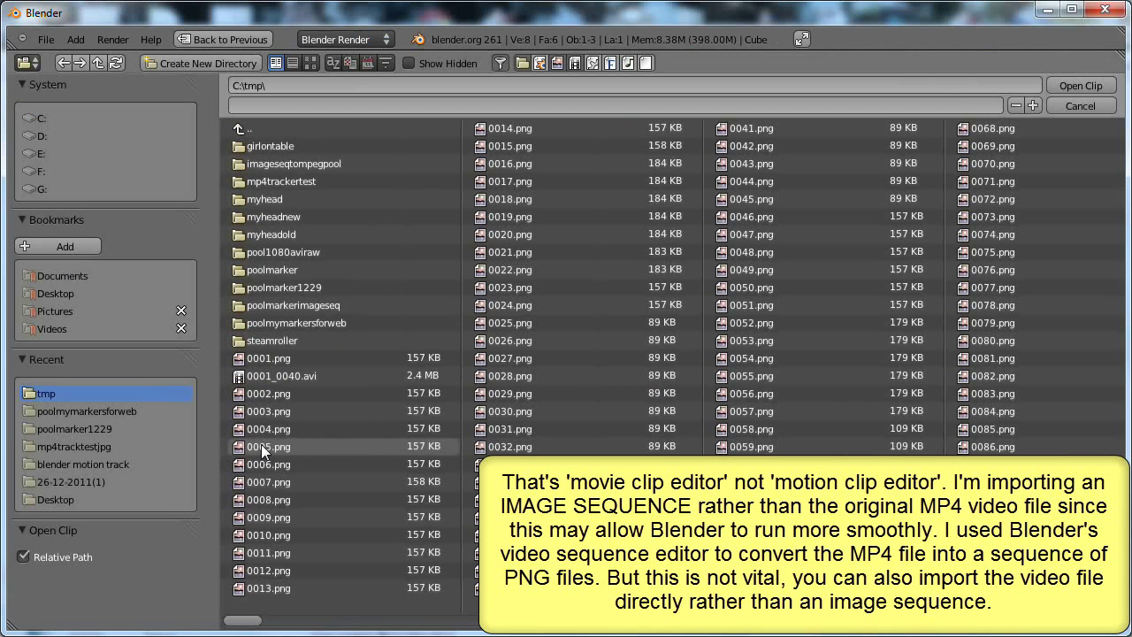
pyautogui.click(240, 289)
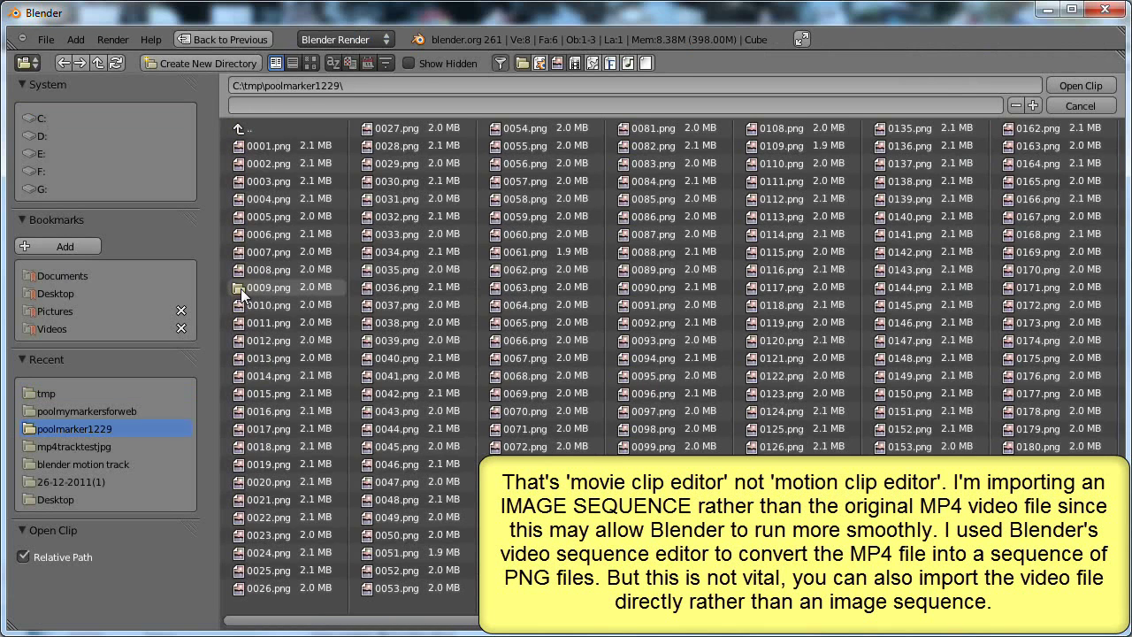
pyautogui.click(242, 147)
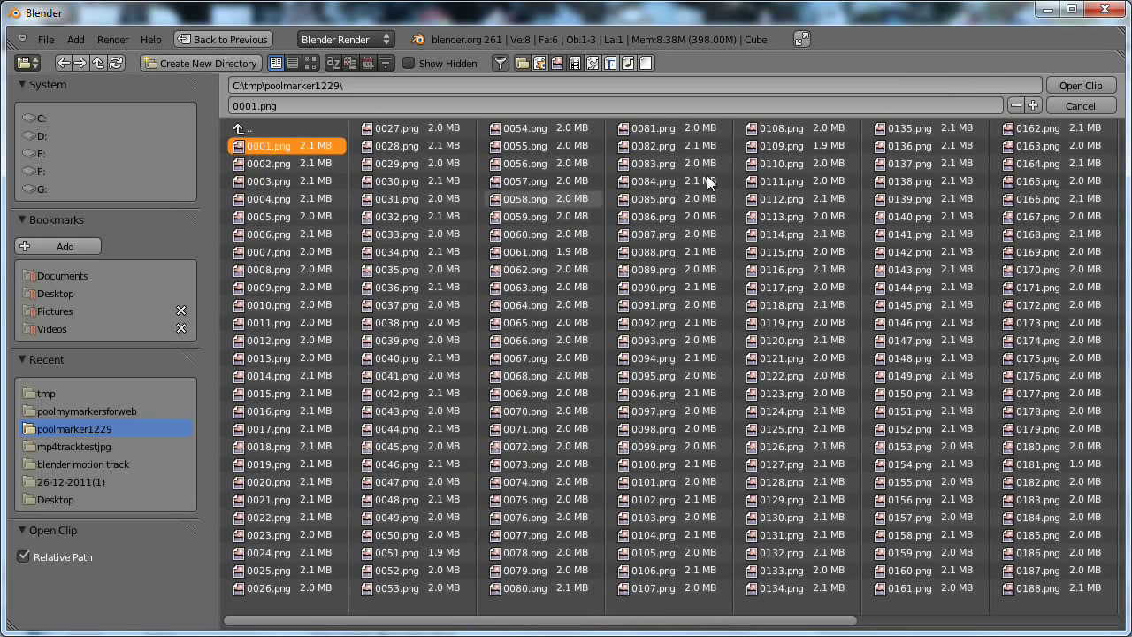
pyautogui.click(1078, 84)
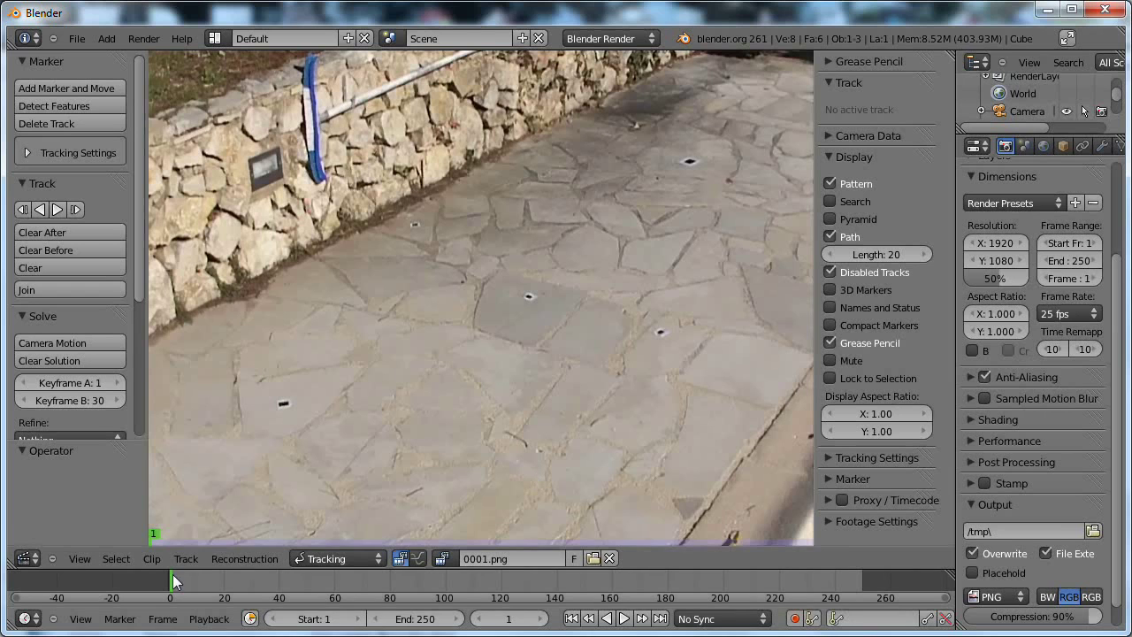
# Scrub through the loaded clip and play it from frame 1 with the full image in view to review the footage
pyautogui.moveTo(172, 574); pyautogui.dragTo(247, 583)
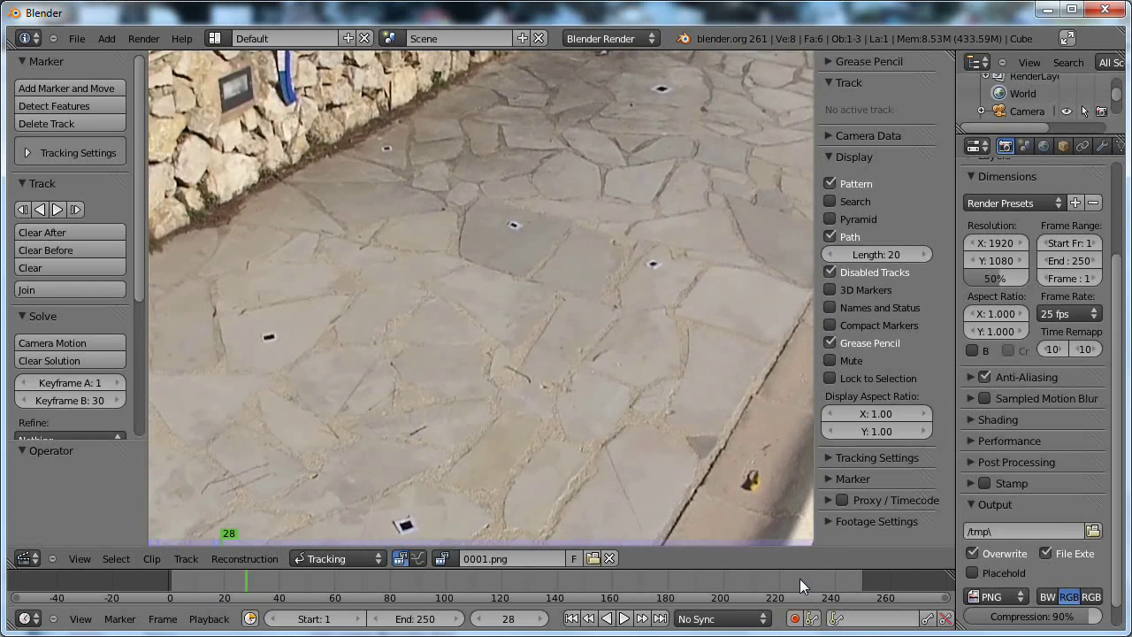
pyautogui.moveTo(856, 589); pyautogui.dragTo(883, 591)
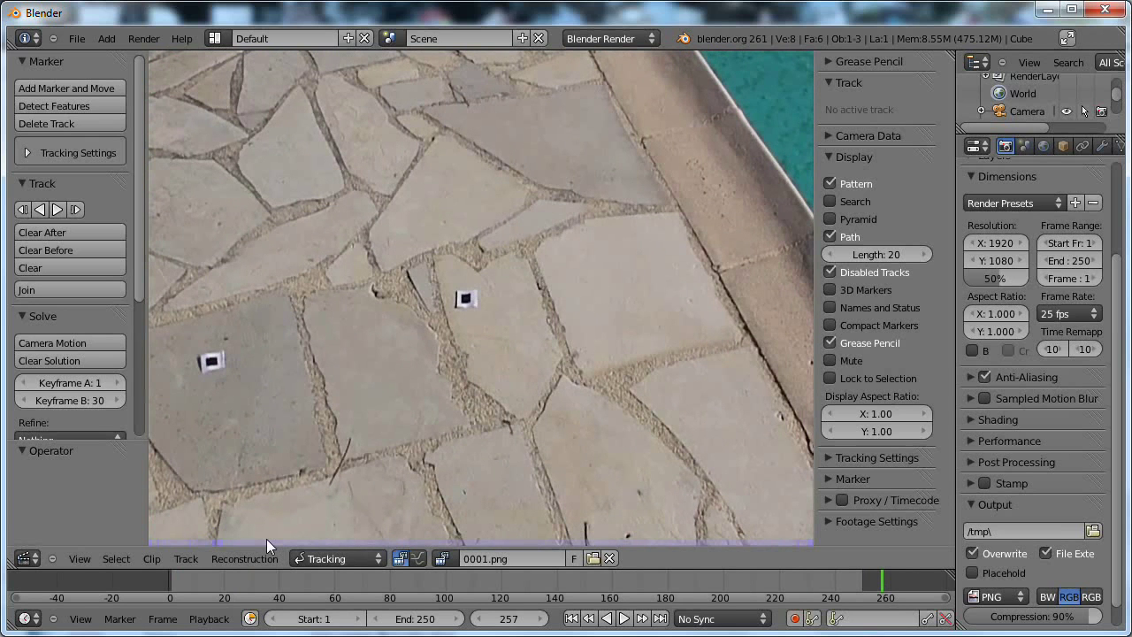
pyautogui.moveTo(266, 538); pyautogui.dragTo(149, 544)
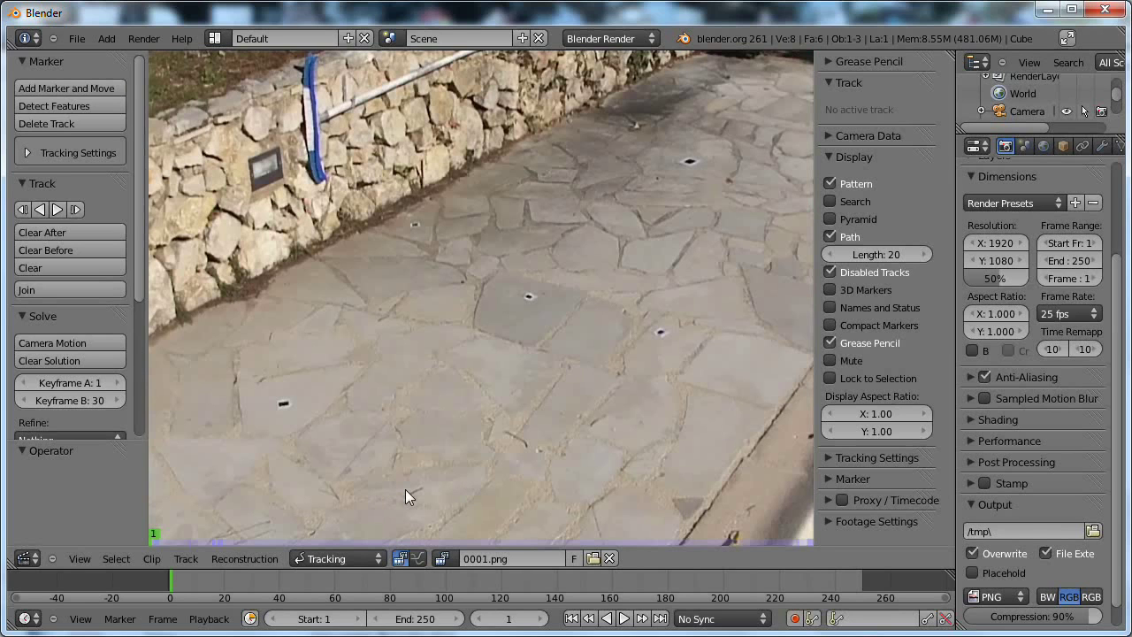
pyautogui.hotkey('alt', 'a')
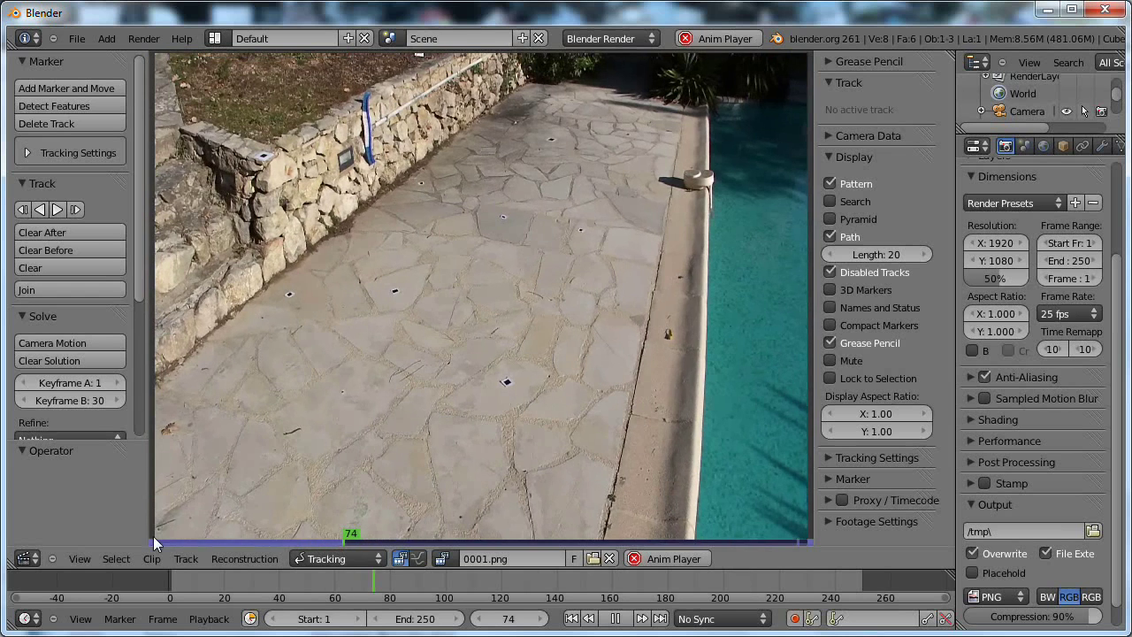
pyautogui.scroll(-1, 554, 373)
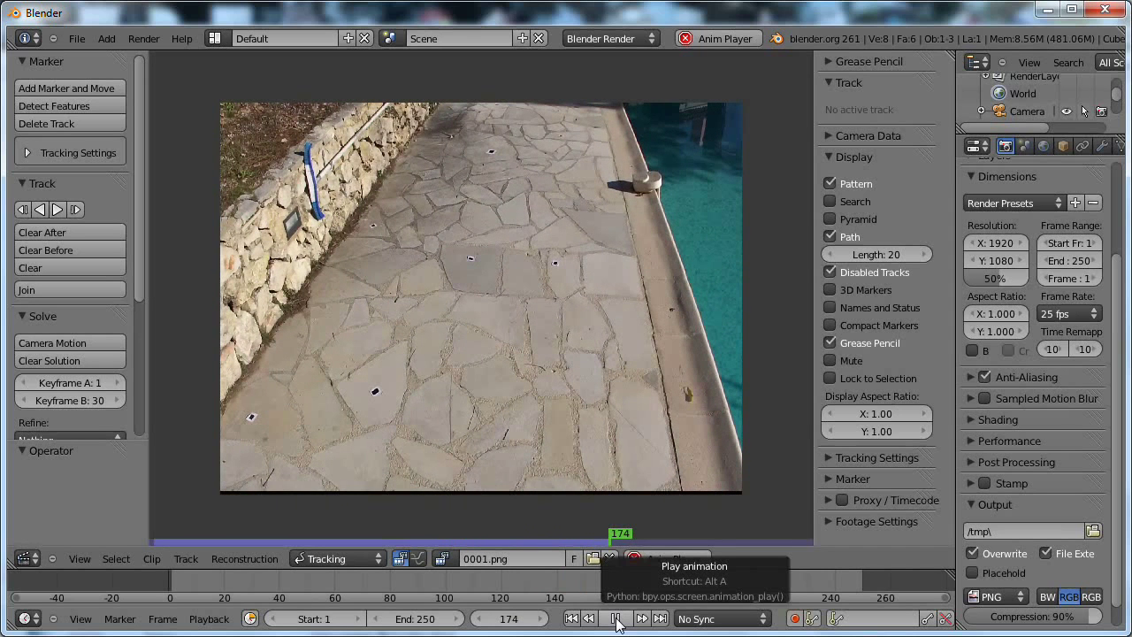
pyautogui.click(616, 618)
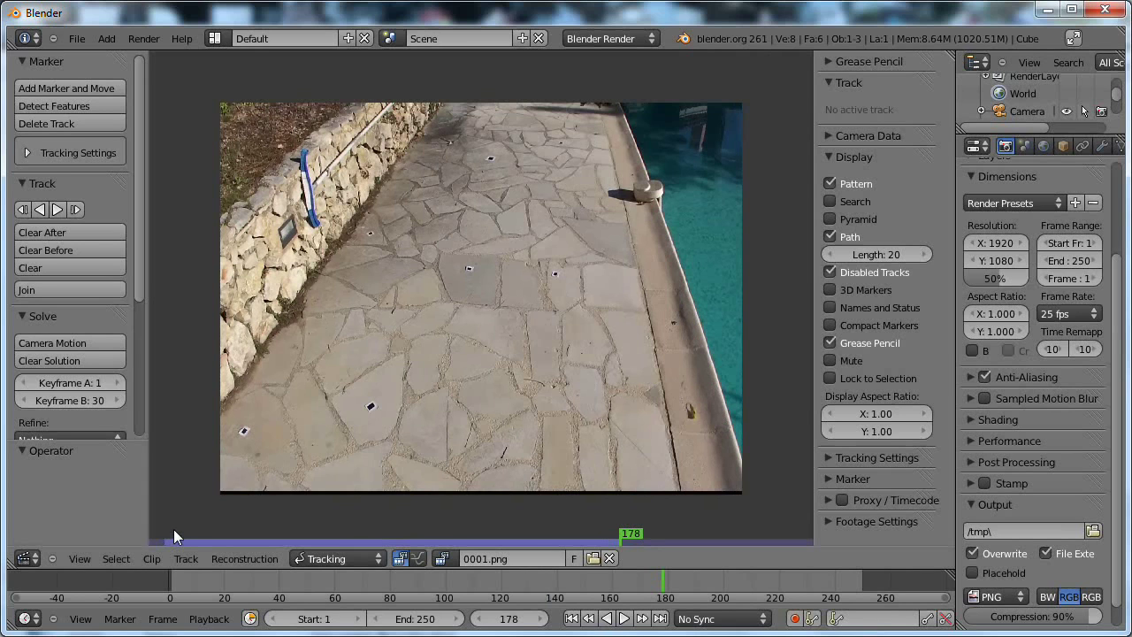
# Set the end frame of the scene to 140
pyautogui.moveTo(442, 618); pyautogui.dragTo(427, 622)
pyautogui.click(427, 619)
pyautogui.write('1')
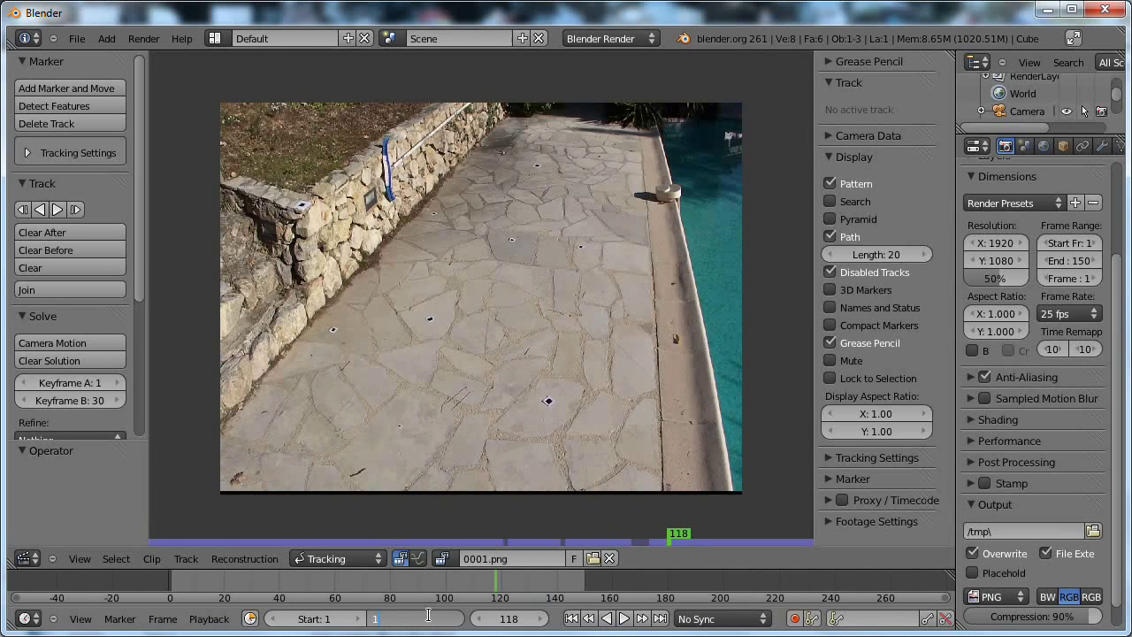
pyautogui.write('40')
pyautogui.press('Return')
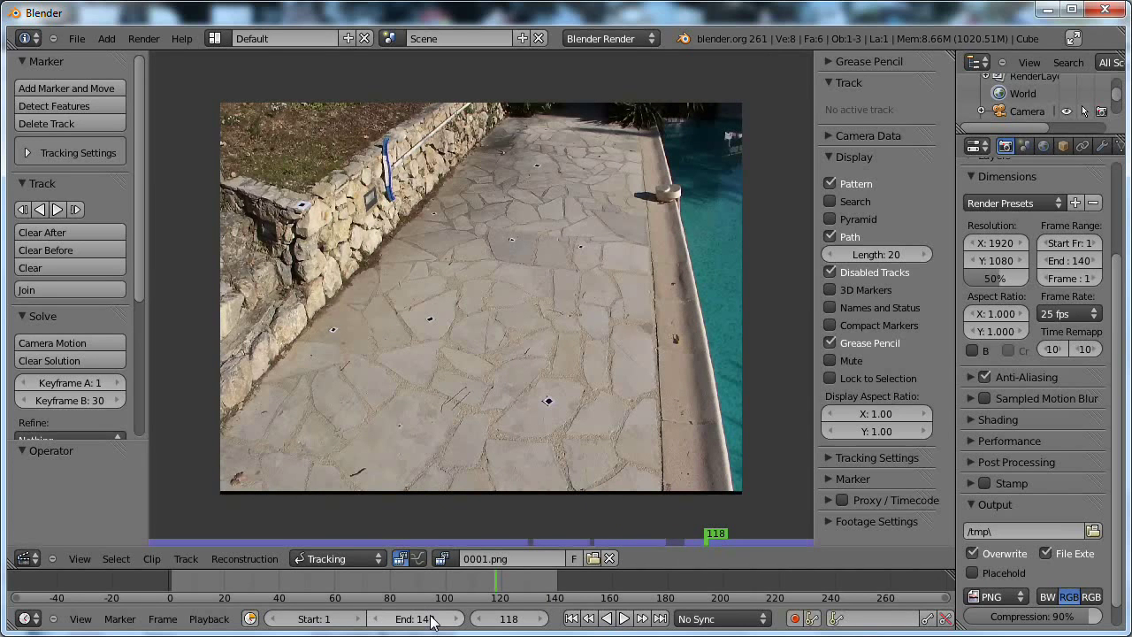
# Scrub back through the shortened frame range and return the clip to frame 1
pyautogui.hotkey('alt', 'a')
pyautogui.click(505, 536)
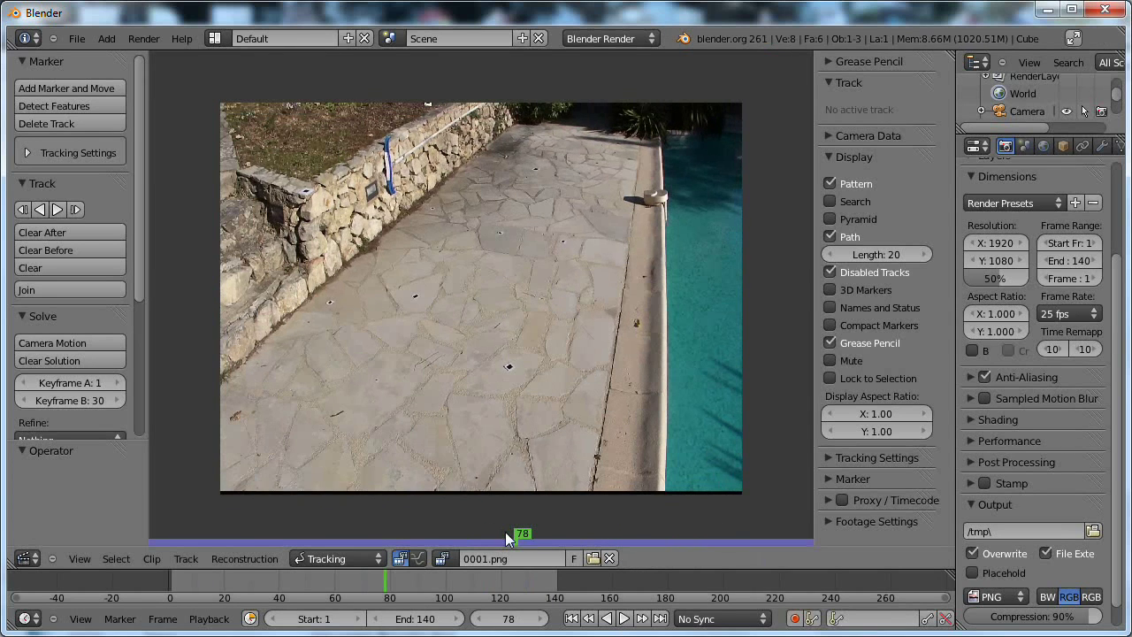
pyautogui.moveTo(505, 531); pyautogui.dragTo(325, 526)
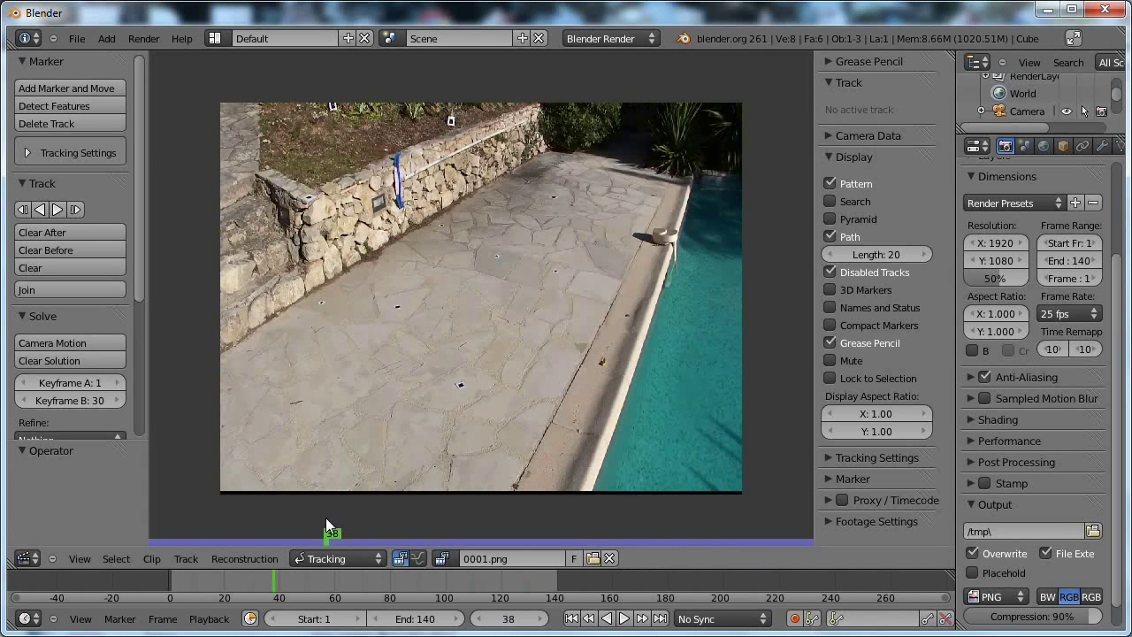
pyautogui.moveTo(325, 529); pyautogui.dragTo(154, 540)
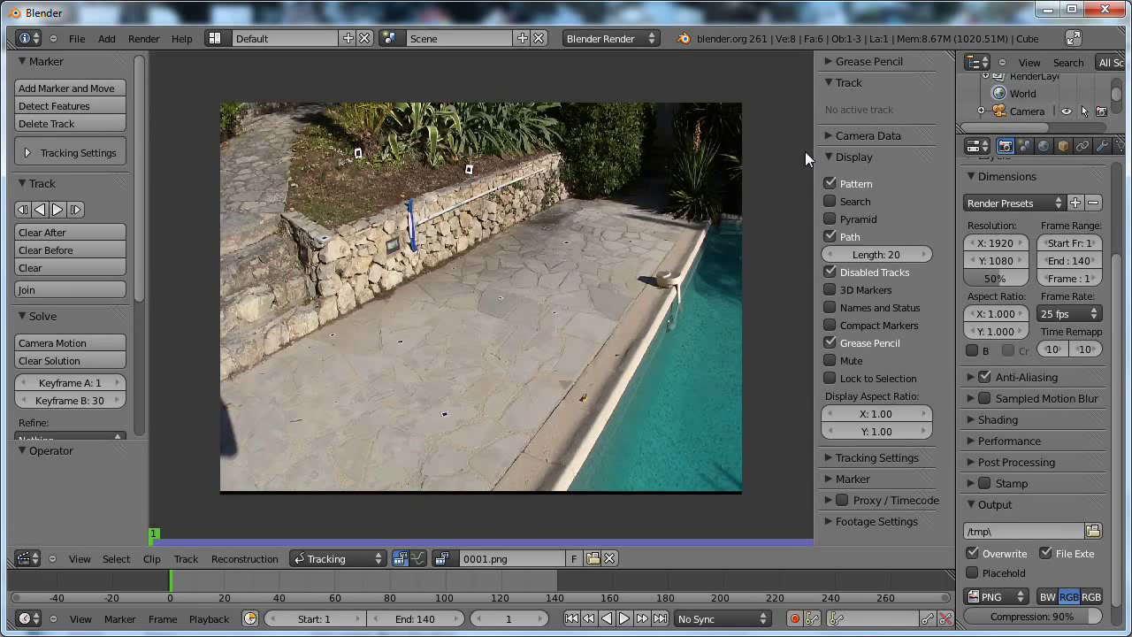
# Set the clip's camera data to a sensor width of 7.59 and a focal length of 5.100 mm
pyautogui.click(828, 137)
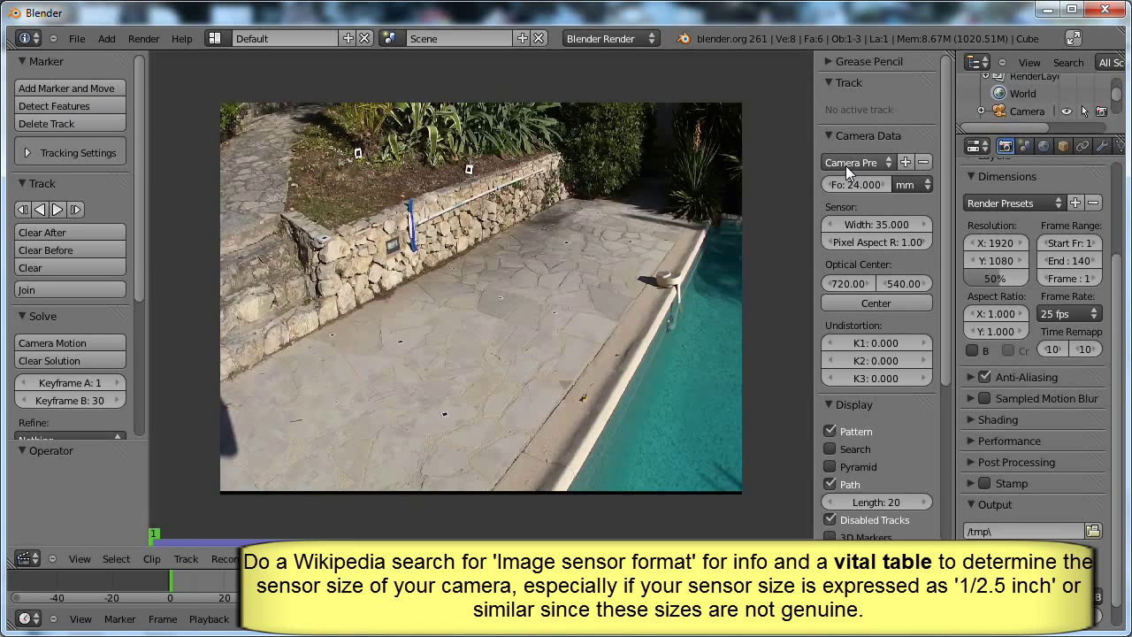
pyautogui.click(855, 223)
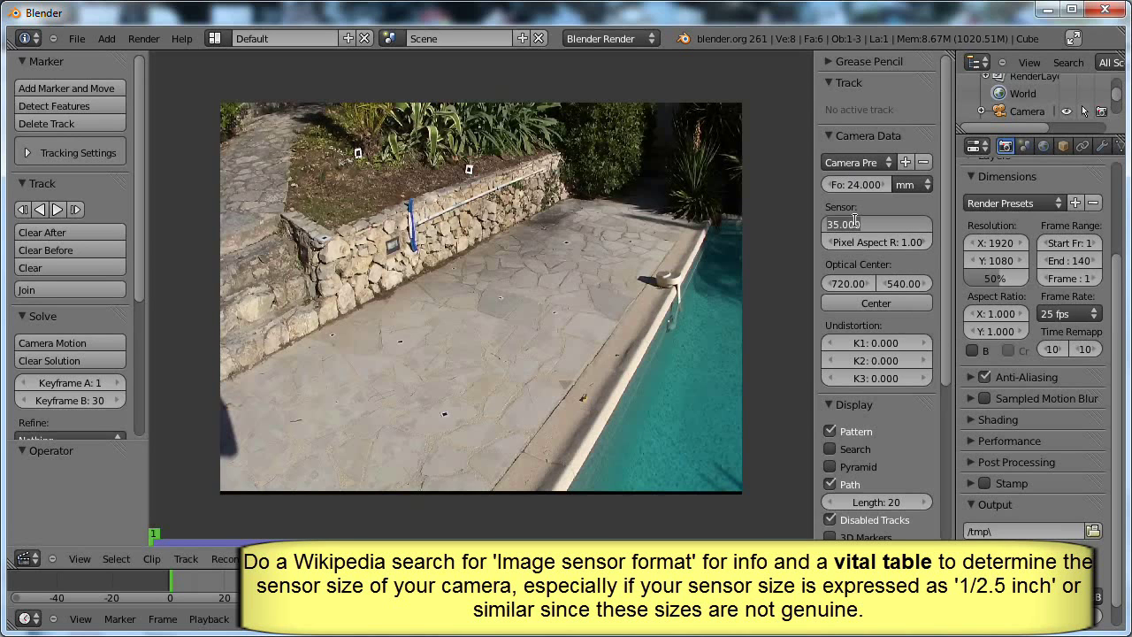
pyautogui.write('7.59')
pyautogui.press('Return')
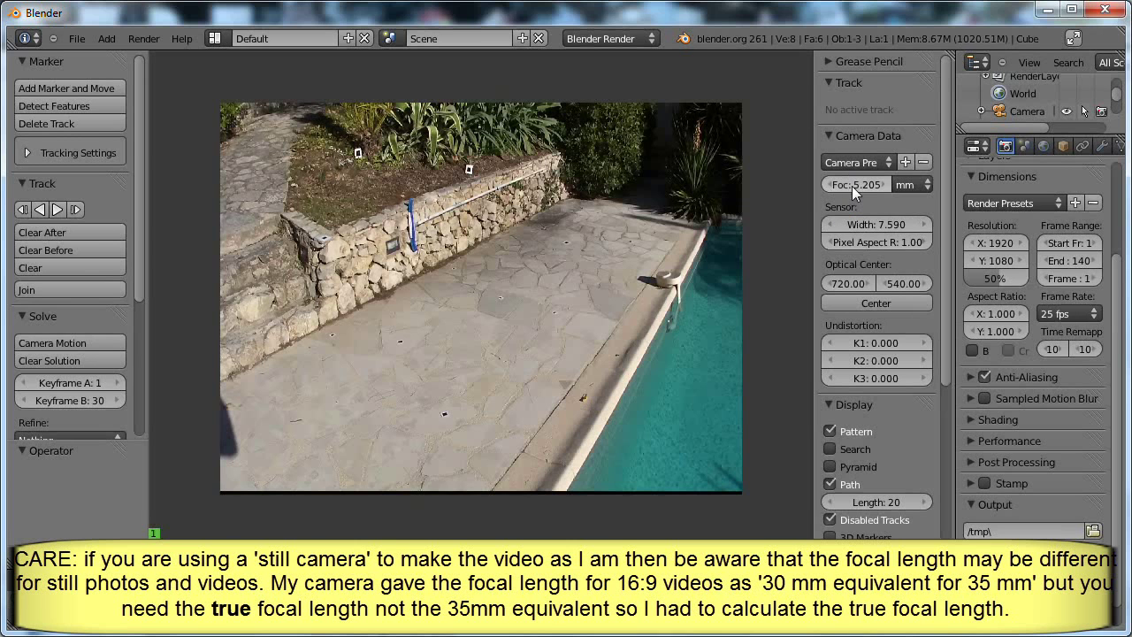
pyautogui.click(851, 186)
pyautogui.write('5.4')
pyautogui.press('BackSpace')
pyautogui.write('100')
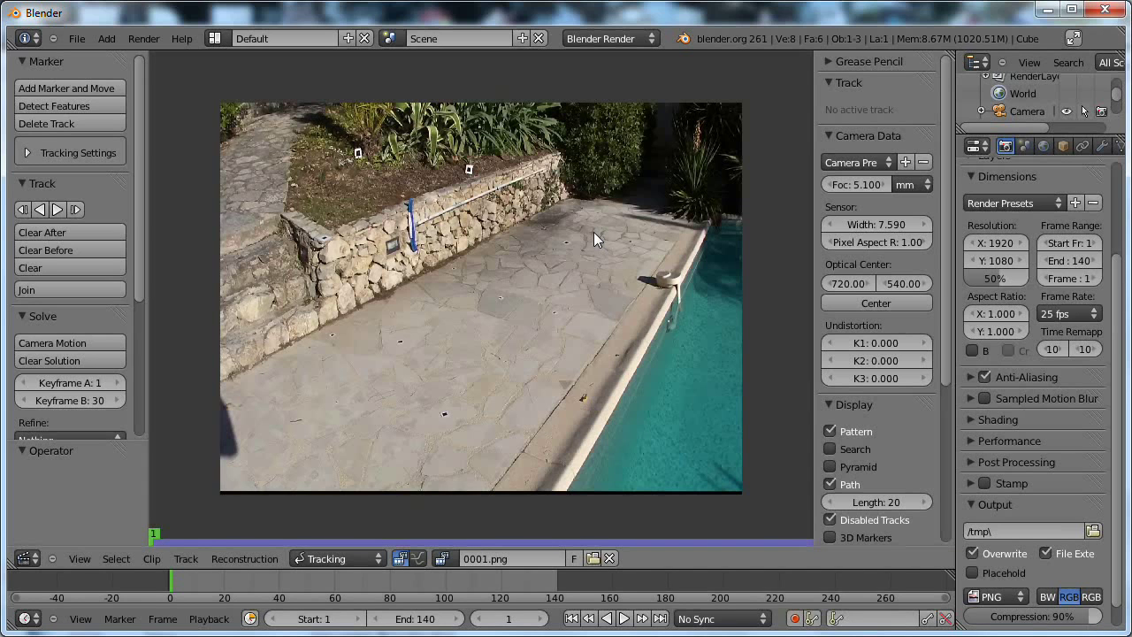
# Set the camera sensor's pixel aspect ratio to 1.33333
pyautogui.click(870, 240)
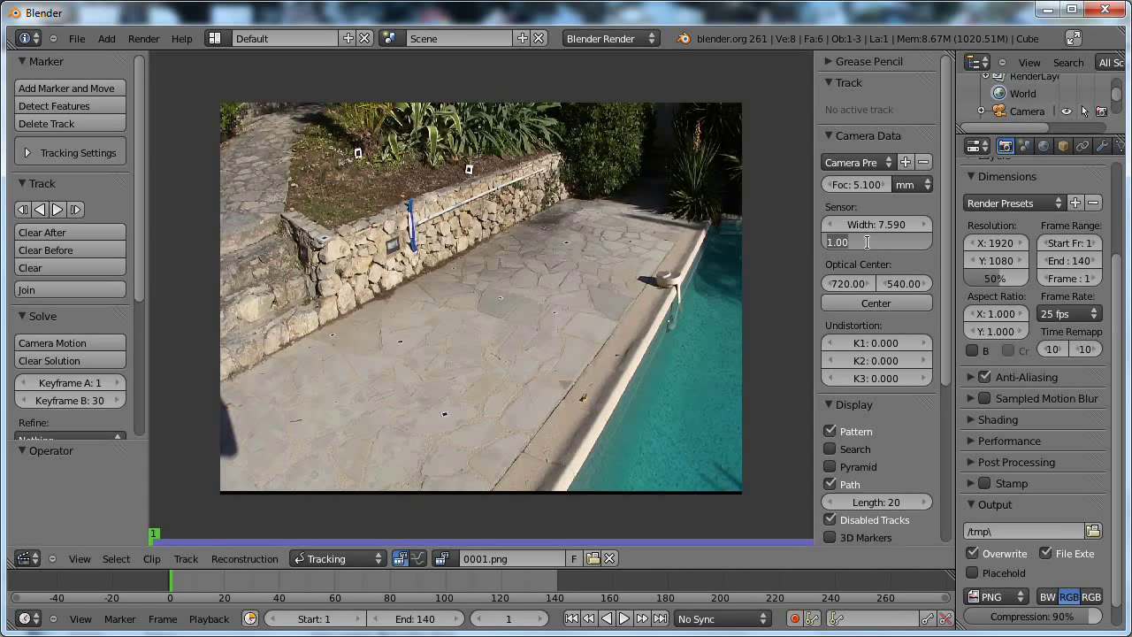
pyautogui.write('1.33333')
pyautogui.press('Return')
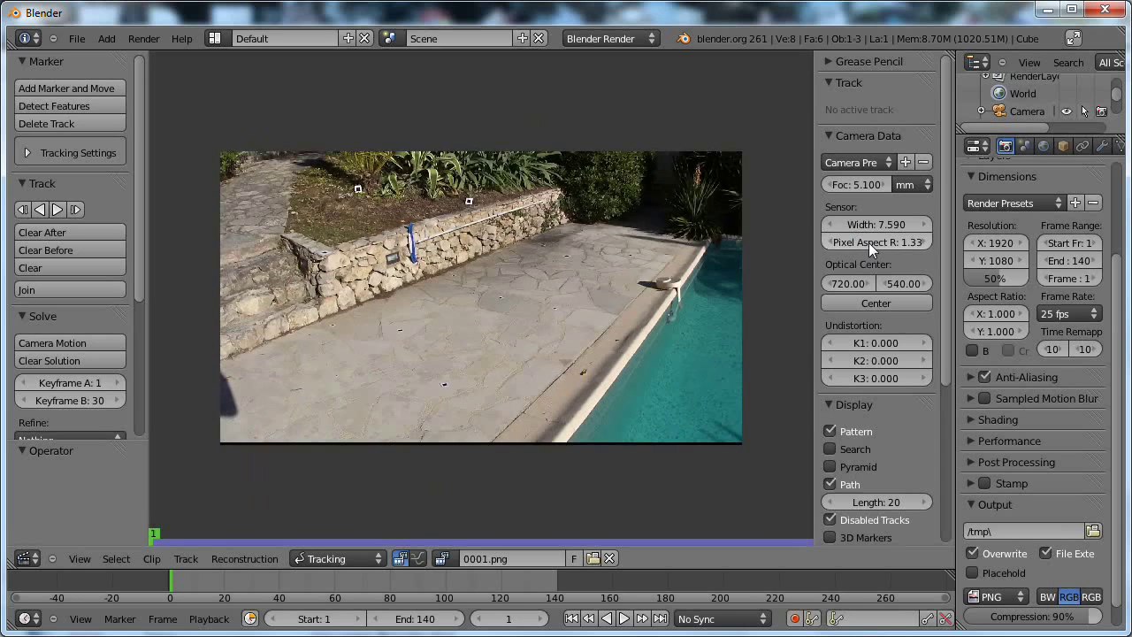
# Add a tracking marker at the lower-left corner of the black square on the large foreground paving target and fine-tune its position
pyautogui.scroll(1, 557, 298)
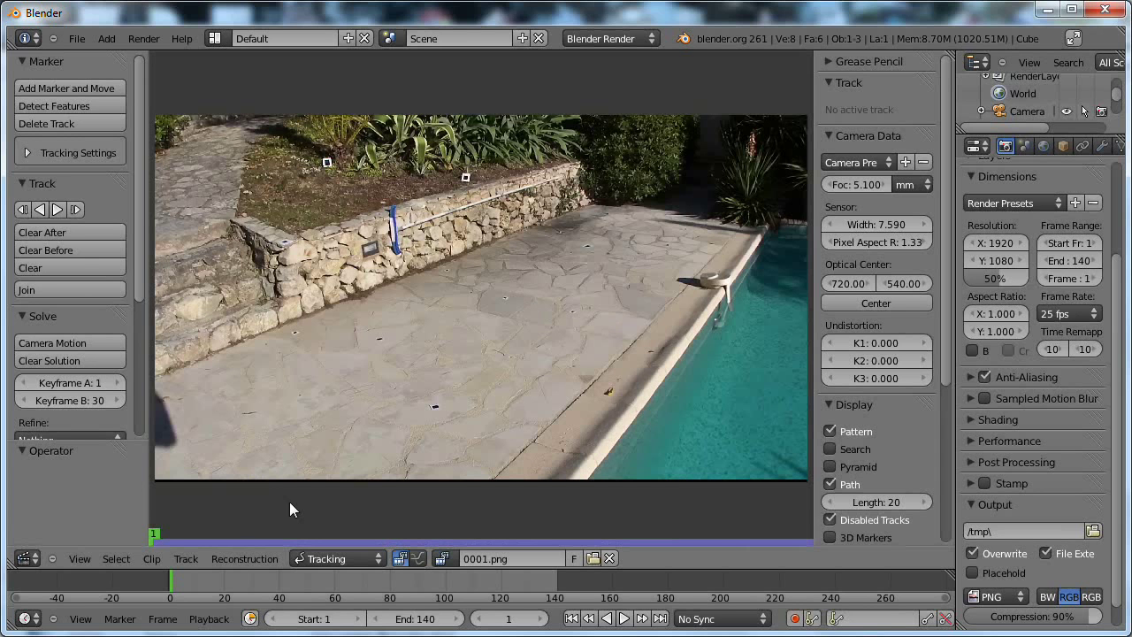
pyautogui.scroll(2, 290, 502)
pyautogui.moveTo(346, 434); pyautogui.dragTo(593, 328, button='middle')
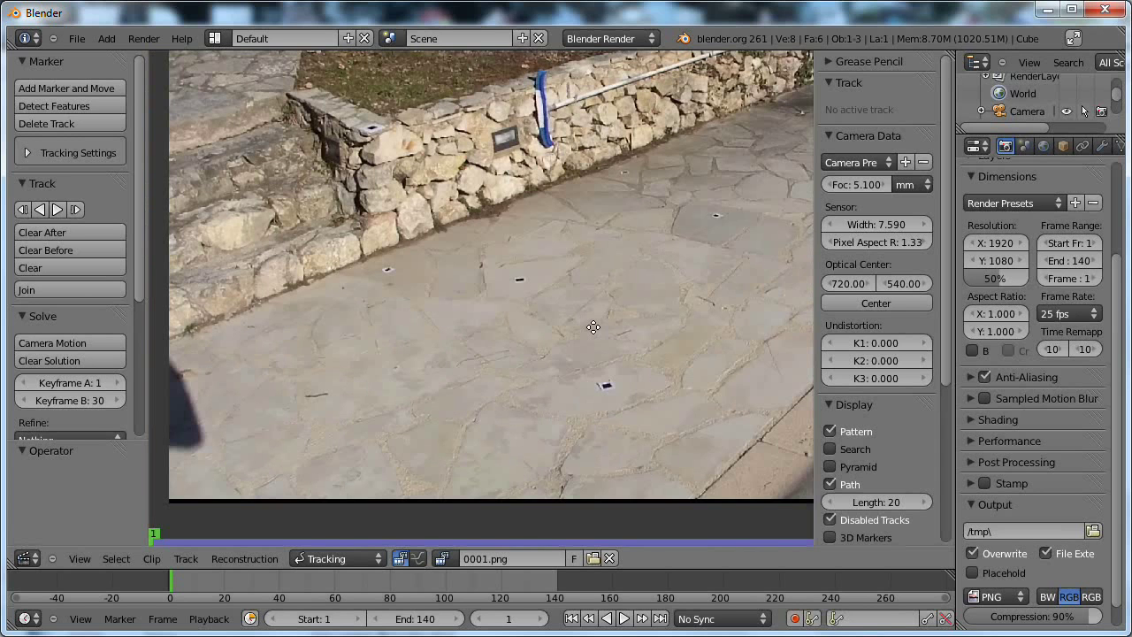
pyautogui.scroll(1, 547, 339)
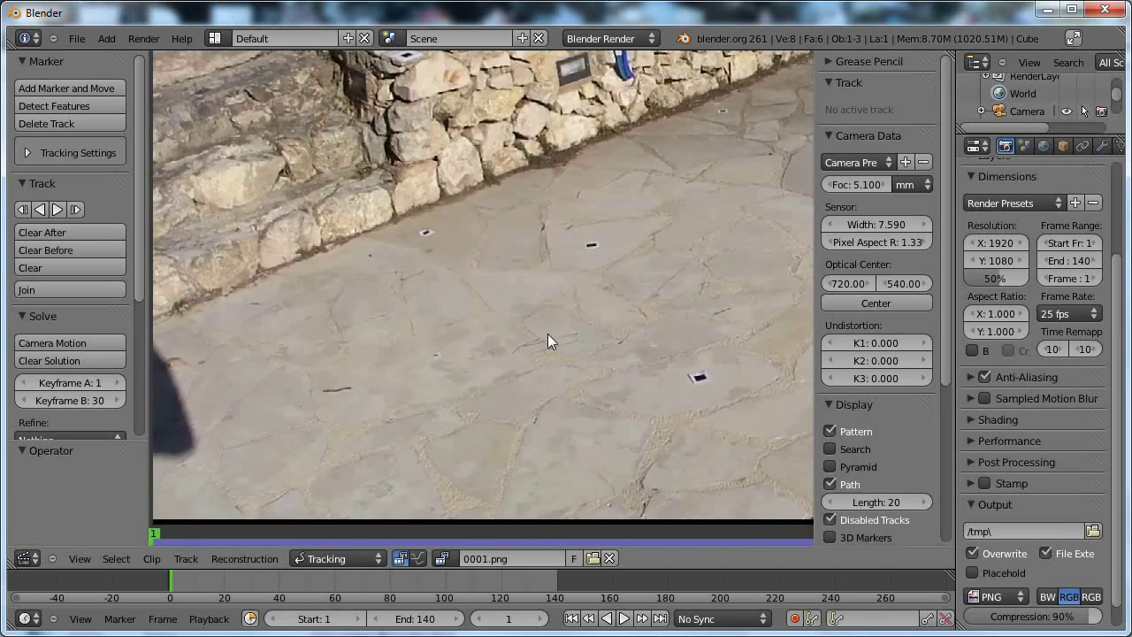
pyautogui.scroll(1, 492, 287)
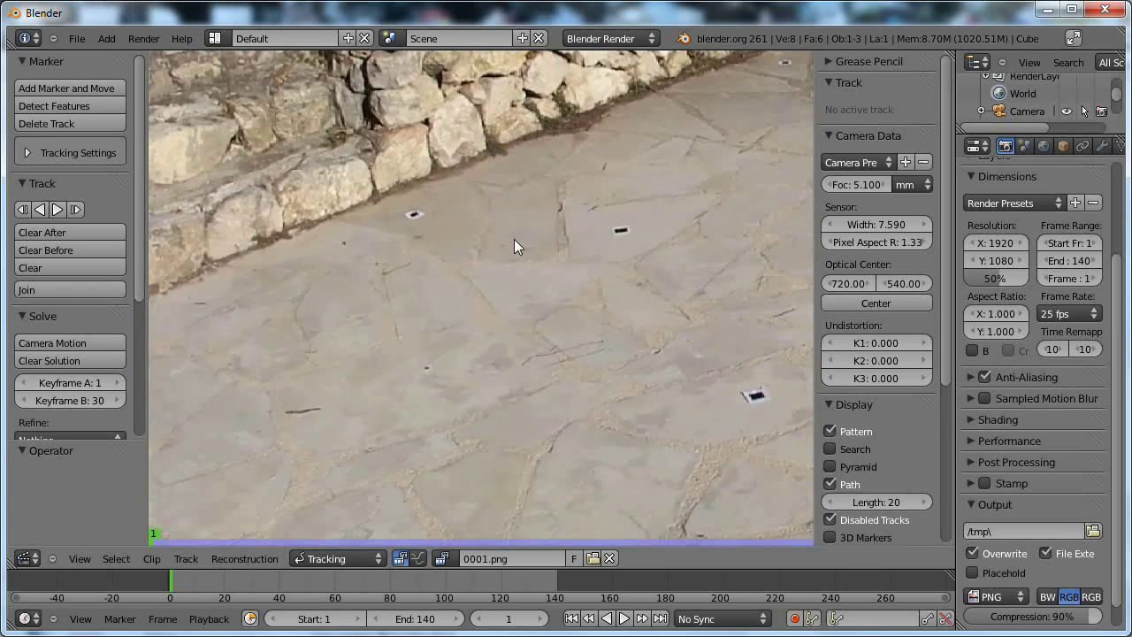
pyautogui.moveTo(795, 361); pyautogui.dragTo(531, 251, button='middle')
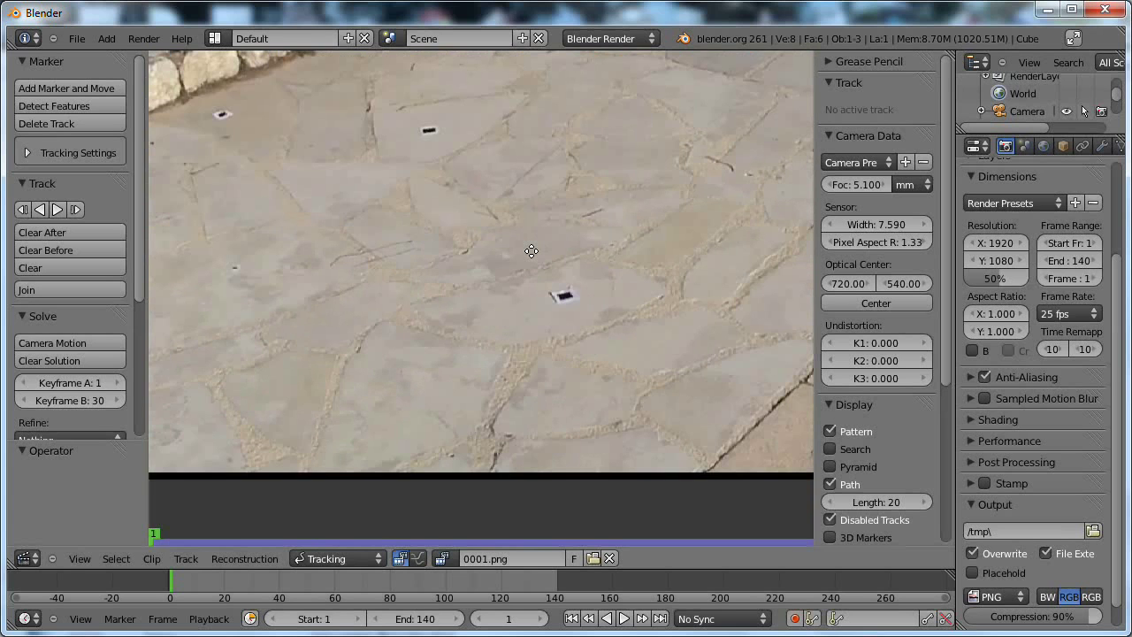
pyautogui.scroll(2, 616, 302)
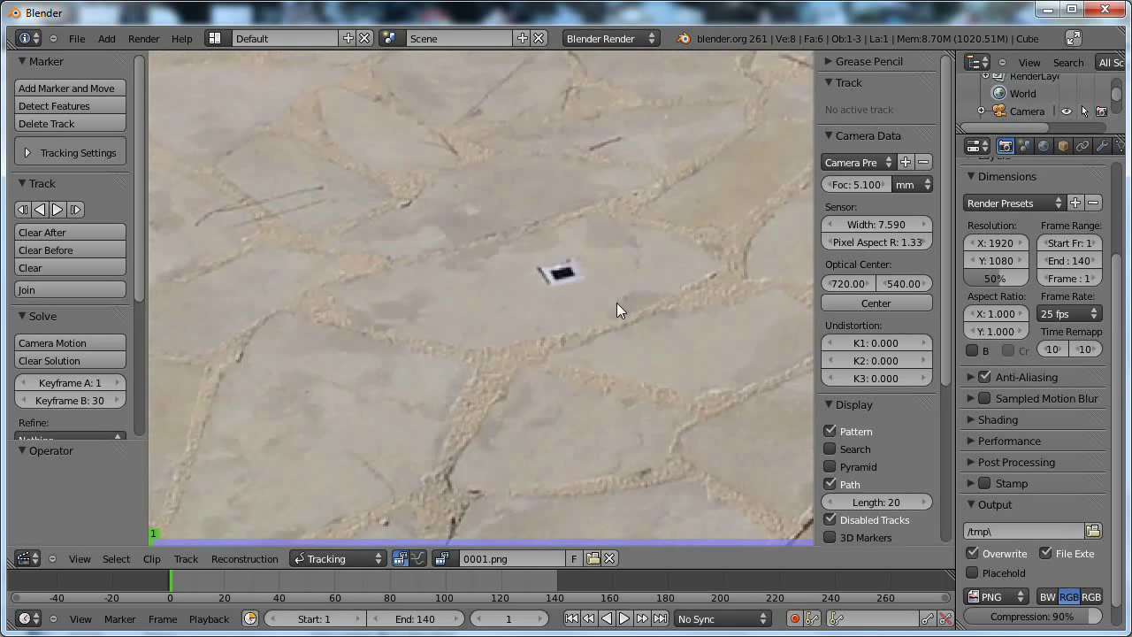
pyautogui.scroll(2, 616, 302)
pyautogui.moveTo(616, 303)
pyautogui.mouseDown(button='middle')
pyautogui.moveTo(564, 302)
pyautogui.moveTo(526, 275)
pyautogui.mouseUp(button='middle')
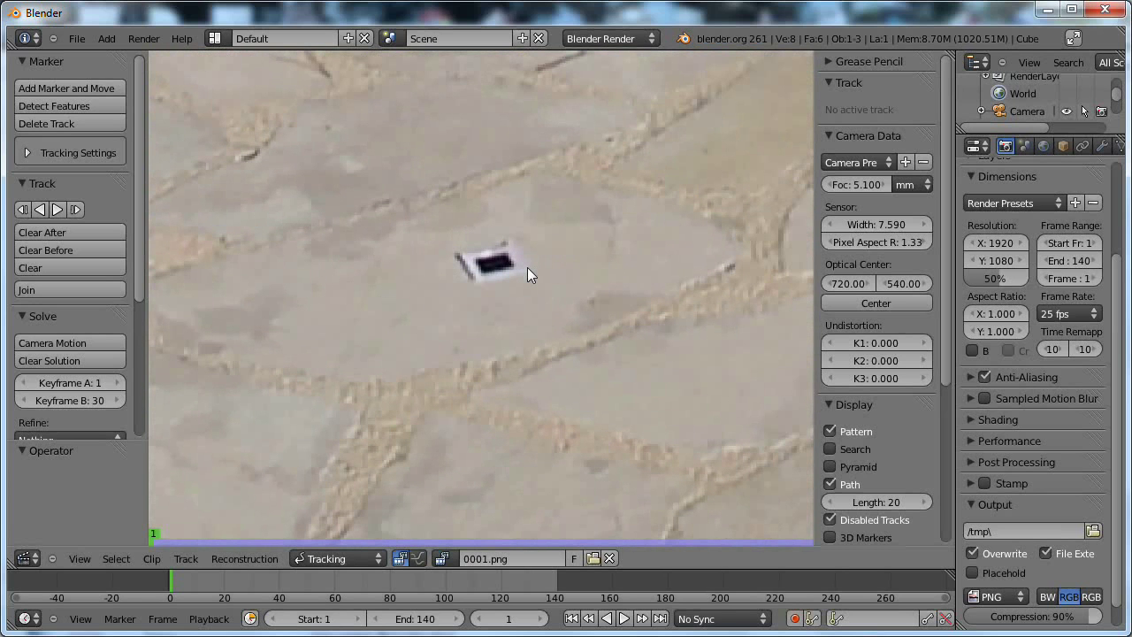
pyautogui.keyDown('ctrl'); pyautogui.click(482, 270); pyautogui.keyUp('ctrl')
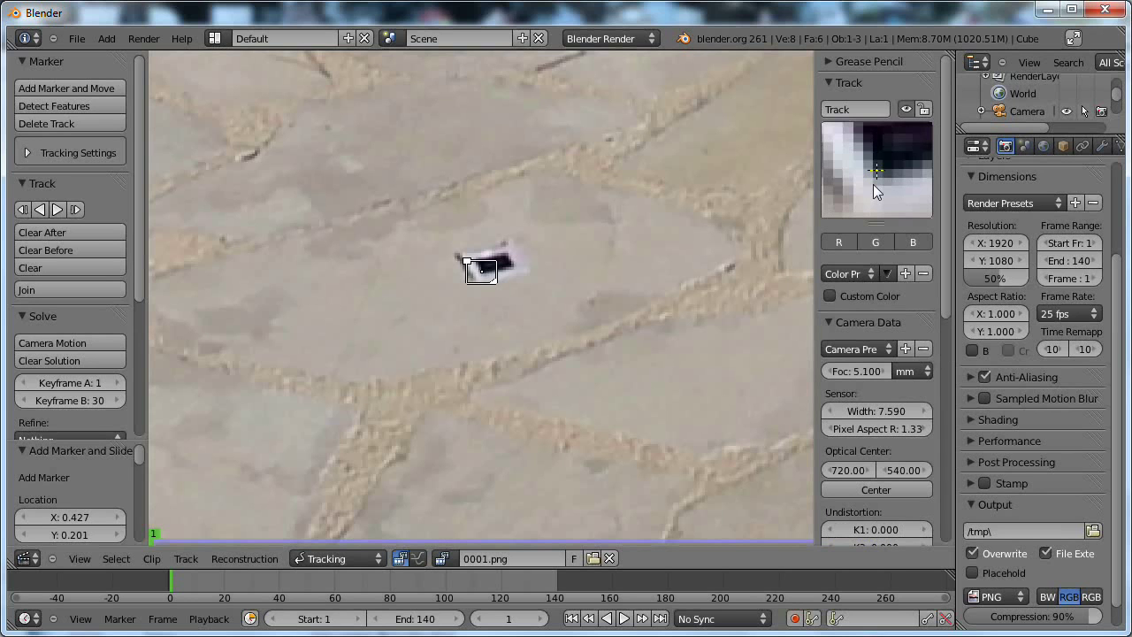
pyautogui.moveTo(873, 184); pyautogui.dragTo(869, 189)
# Add a tracking marker at the lower-left corner of the black rectangle on the paving target between the foreground target and the wall
pyautogui.scroll(-3, 630, 296)
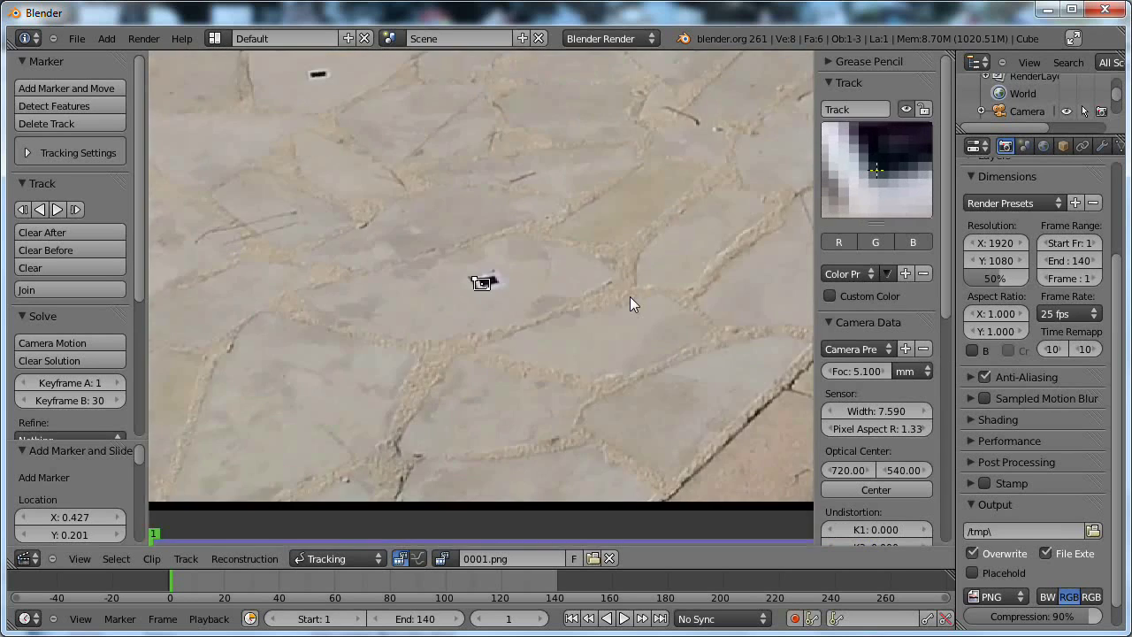
pyautogui.moveTo(355, 112); pyautogui.dragTo(586, 279, button='middle')
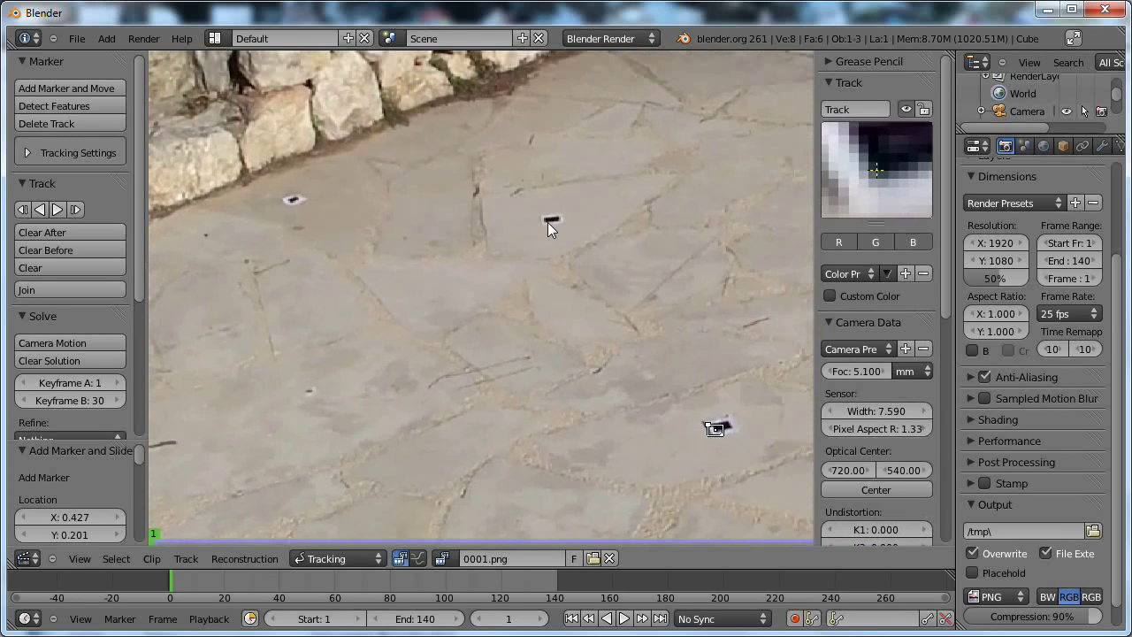
pyautogui.scroll(3, 552, 218)
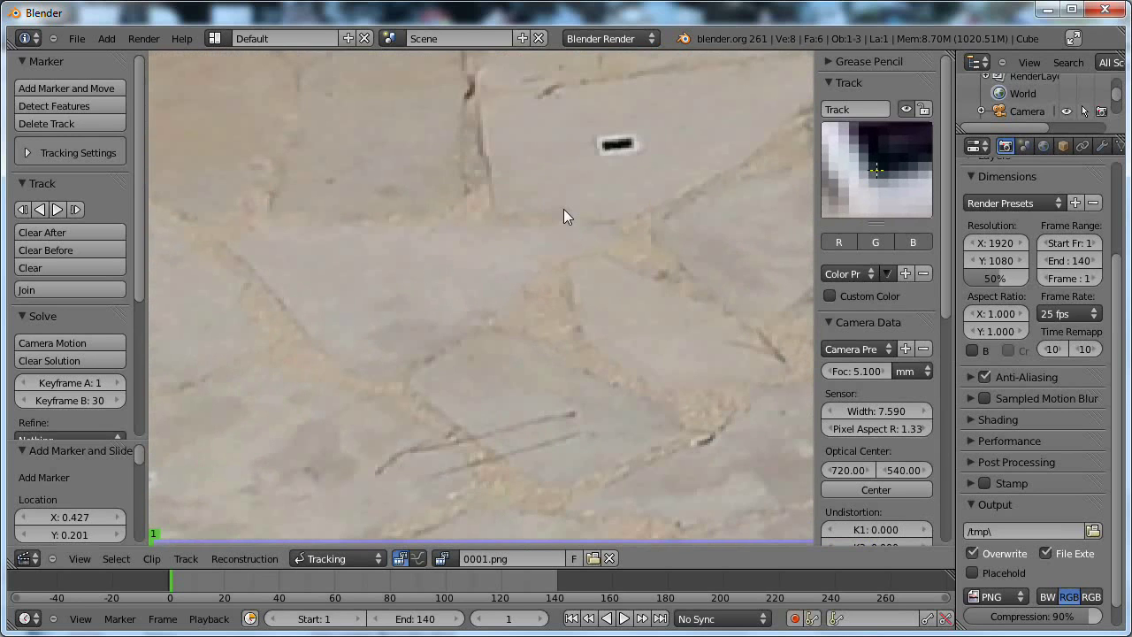
pyautogui.keyDown('ctrl'); pyautogui.click(604, 149); pyautogui.keyUp('ctrl')
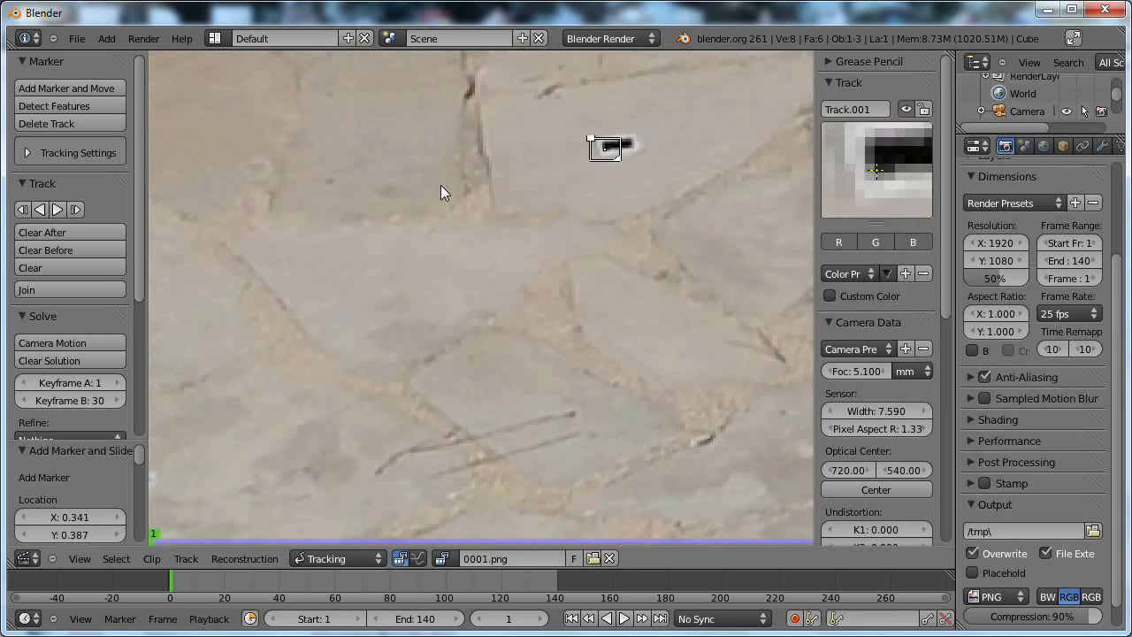
# Add a tracking marker on the black square's lower edge on the paving target beside the wall's base and refine its position
pyautogui.moveTo(440, 184); pyautogui.dragTo(733, 207, button='middle')
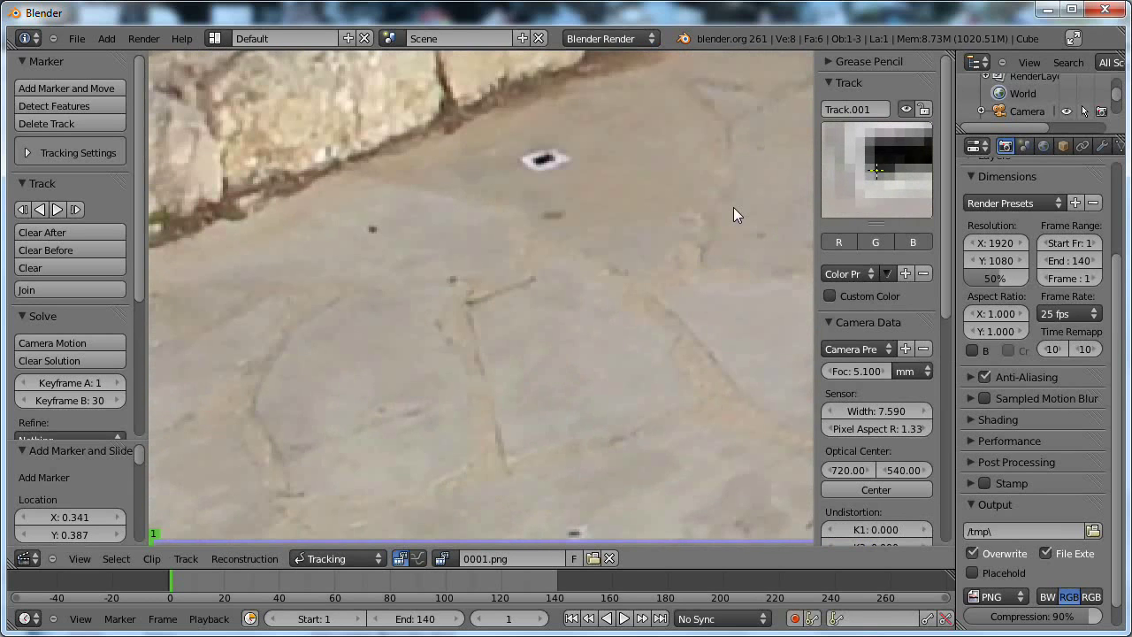
pyautogui.keyDown('ctrl'); pyautogui.click(534, 165); pyautogui.keyUp('ctrl')
pyautogui.moveTo(868, 163)
pyautogui.mouseDown()
pyautogui.moveTo(900, 159)
pyautogui.moveTo(845, 159)
pyautogui.mouseUp()
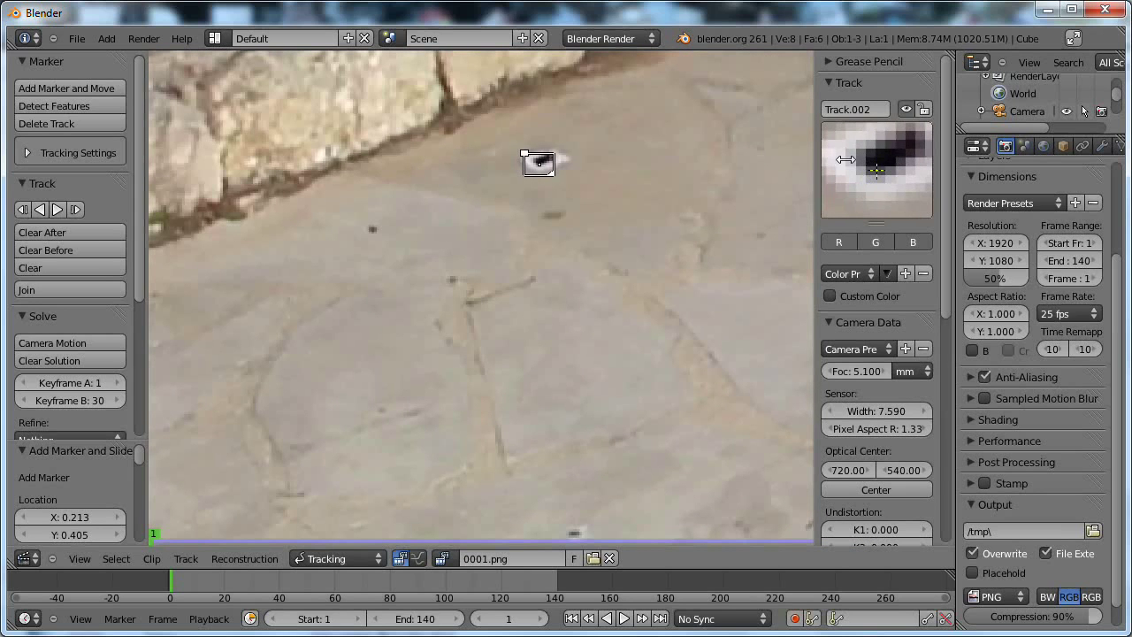
# Add tracking markers on the small dark spot near the wall-side paving target and on the right end of the twig
pyautogui.keyDown('ctrl'); pyautogui.click(373, 228); pyautogui.keyUp('ctrl')
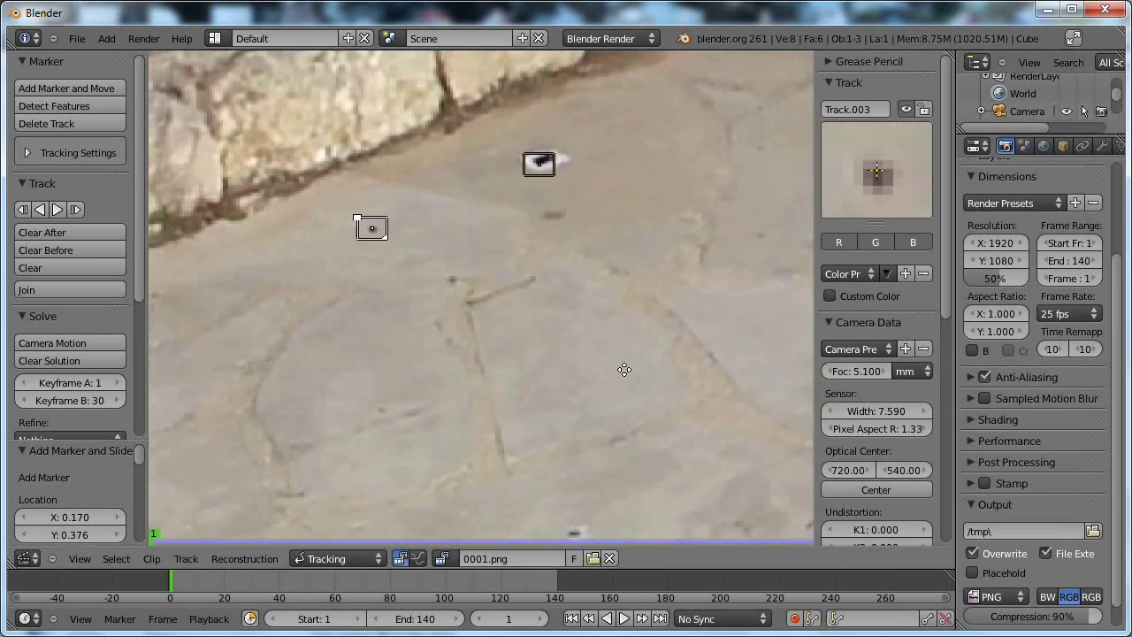
pyautogui.moveTo(624, 370); pyautogui.dragTo(644, 63, button='middle')
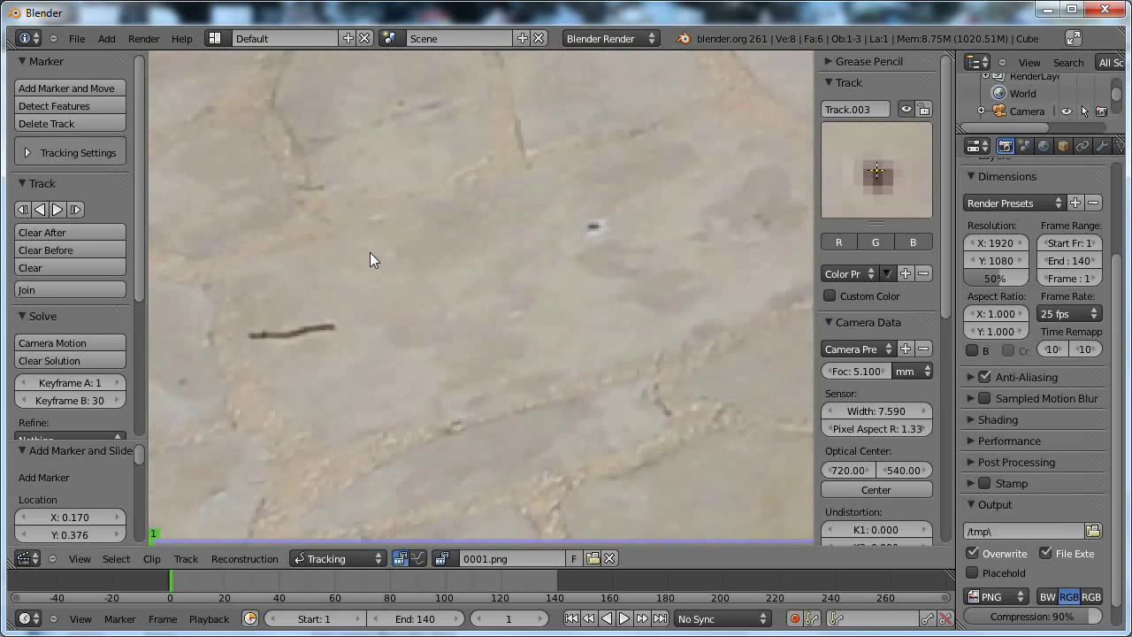
pyautogui.keyDown('ctrl'); pyautogui.click(331, 327); pyautogui.keyUp('ctrl')
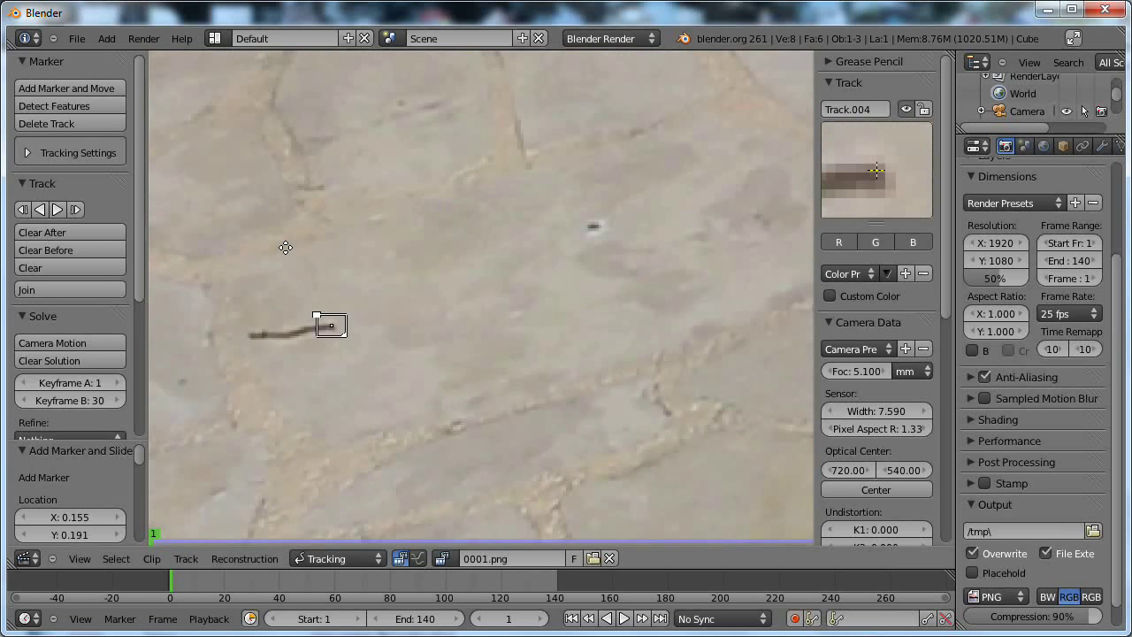
# Add tracking markers on the black square of the wall-top target and at the far corner of the wall's capstones beside the steps
pyautogui.moveTo(285, 248)
pyautogui.mouseDown(button='middle')
pyautogui.moveTo(570, 456)
pyautogui.moveTo(710, 418)
pyautogui.moveTo(796, 495)
pyautogui.mouseUp(button='middle')
pyautogui.moveTo(641, 180); pyautogui.dragTo(538, 244, button='middle')
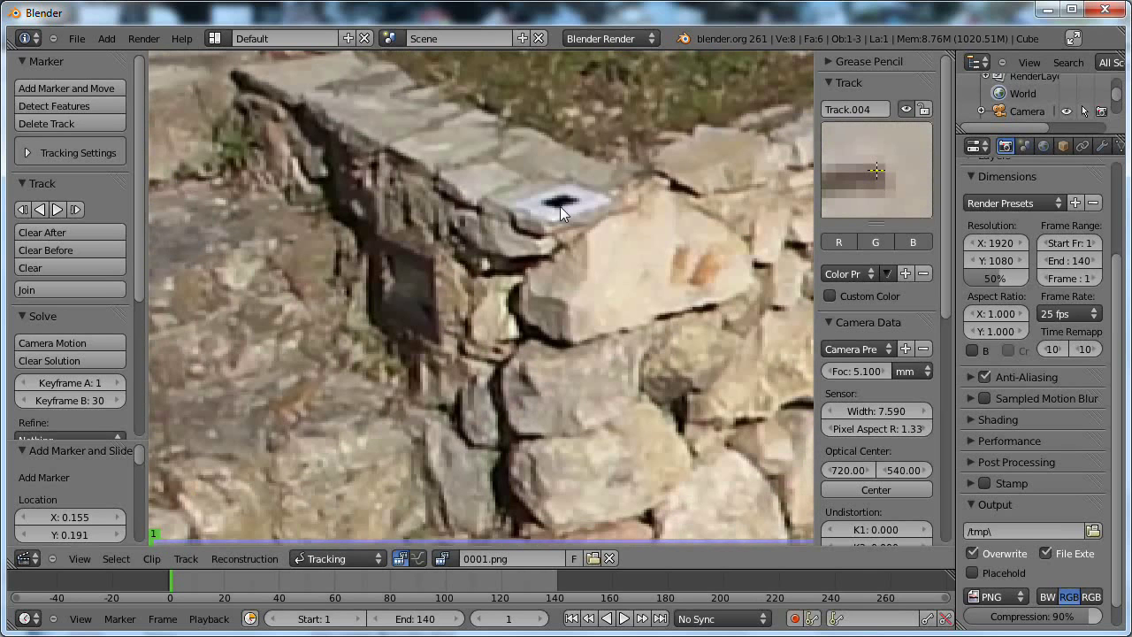
pyautogui.keyDown('ctrl'); pyautogui.click(560, 206); pyautogui.keyUp('ctrl')
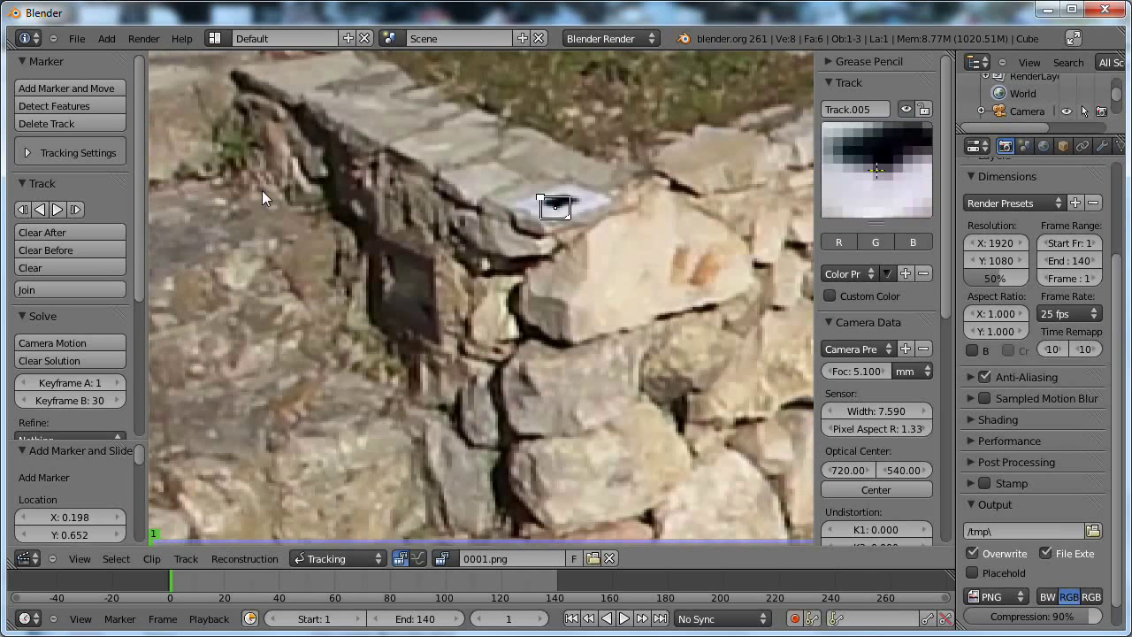
pyautogui.moveTo(261, 190); pyautogui.dragTo(361, 114, button='middle')
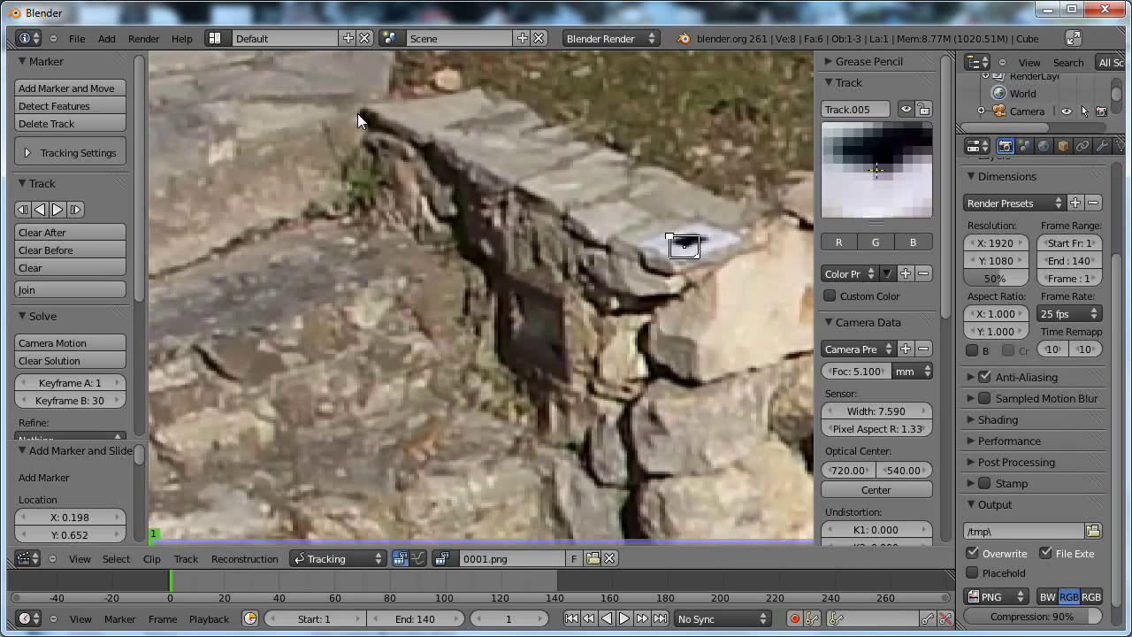
pyautogui.keyDown('ctrl'); pyautogui.click(358, 113); pyautogui.keyUp('ctrl')
# Add tracking markers at the upper-right corner of the wall lamp and at both blue-white transitions on the pool brush
pyautogui.moveTo(789, 232)
pyautogui.mouseDown(button='middle')
pyautogui.moveTo(431, 271)
pyautogui.moveTo(182, 222)
pyautogui.mouseUp(button='middle')
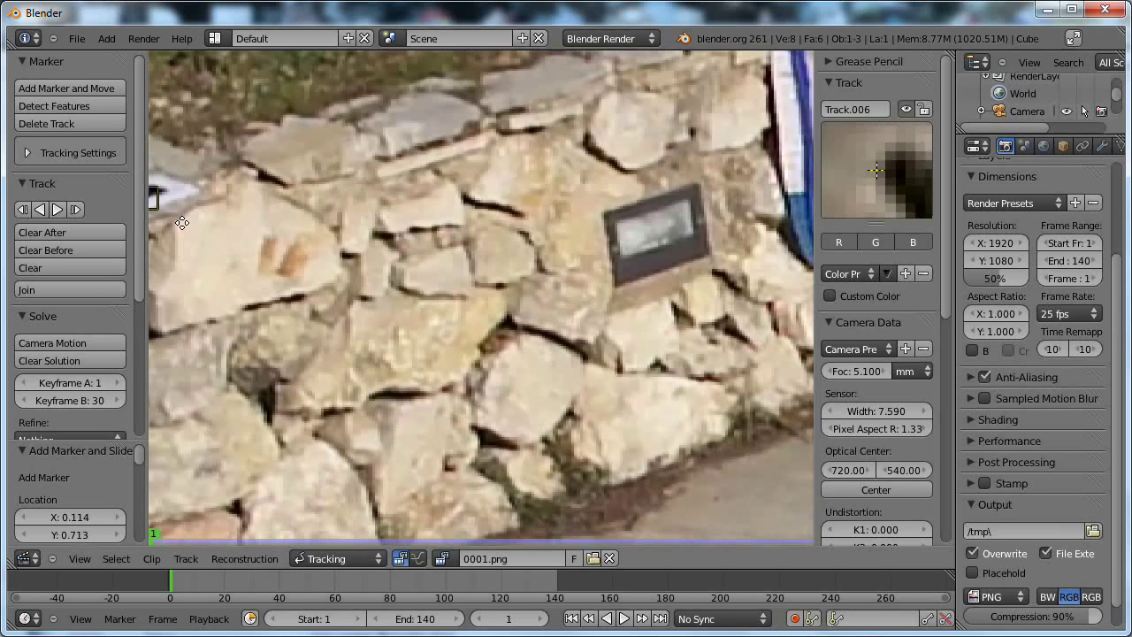
pyautogui.keyDown('ctrl'); pyautogui.click(687, 199); pyautogui.keyUp('ctrl')
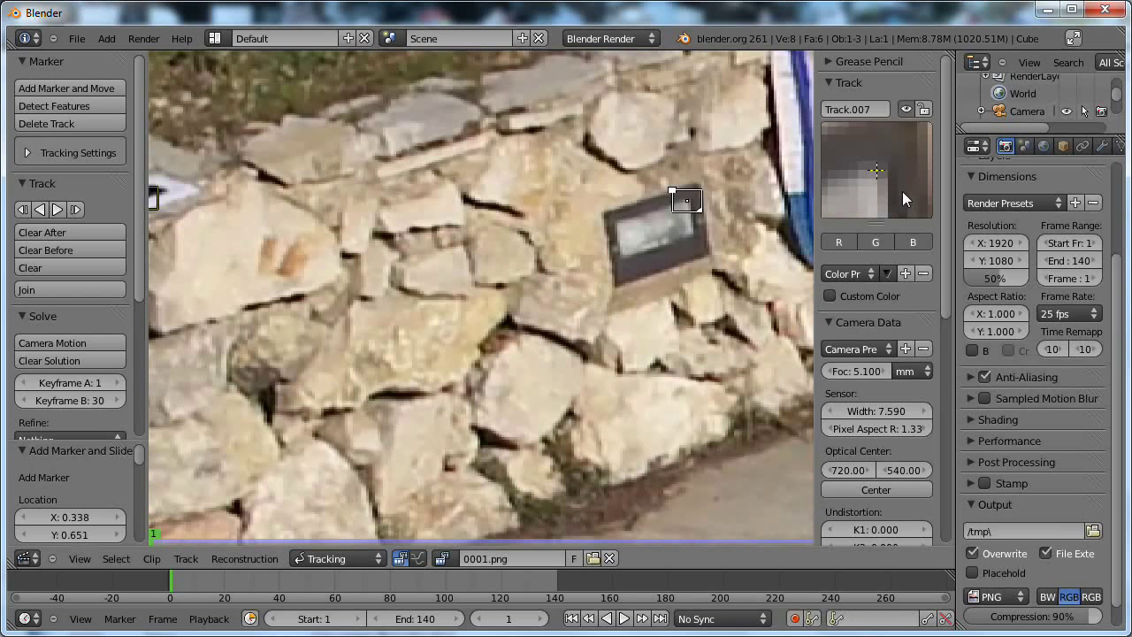
pyautogui.moveTo(754, 268); pyautogui.dragTo(621, 371, button='middle')
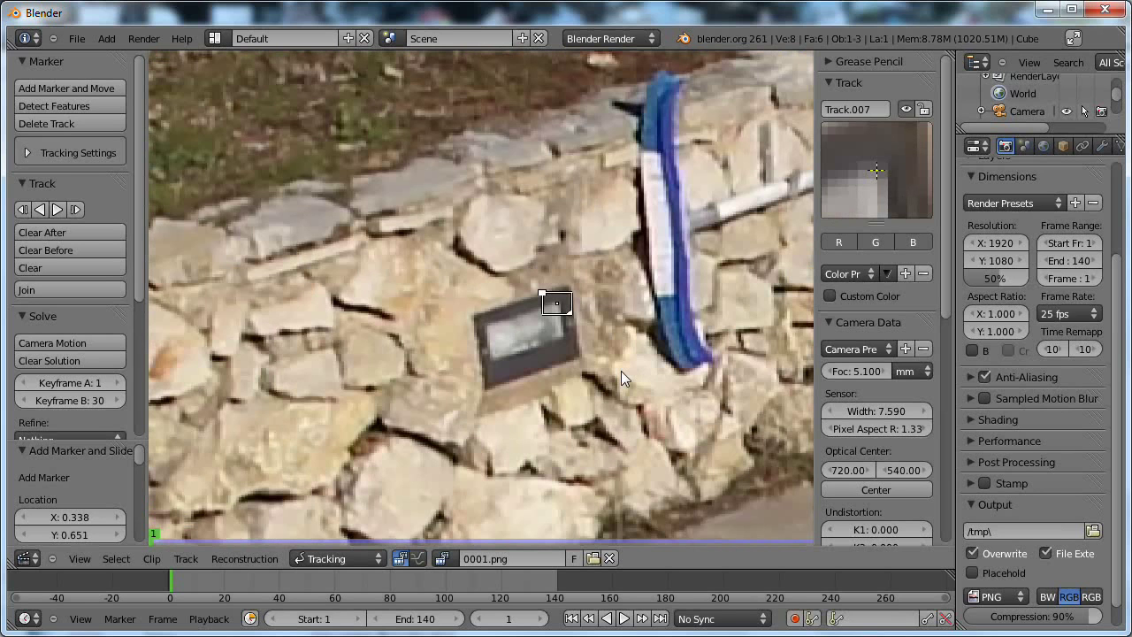
pyautogui.keyDown('ctrl'); pyautogui.click(662, 151); pyautogui.keyUp('ctrl')
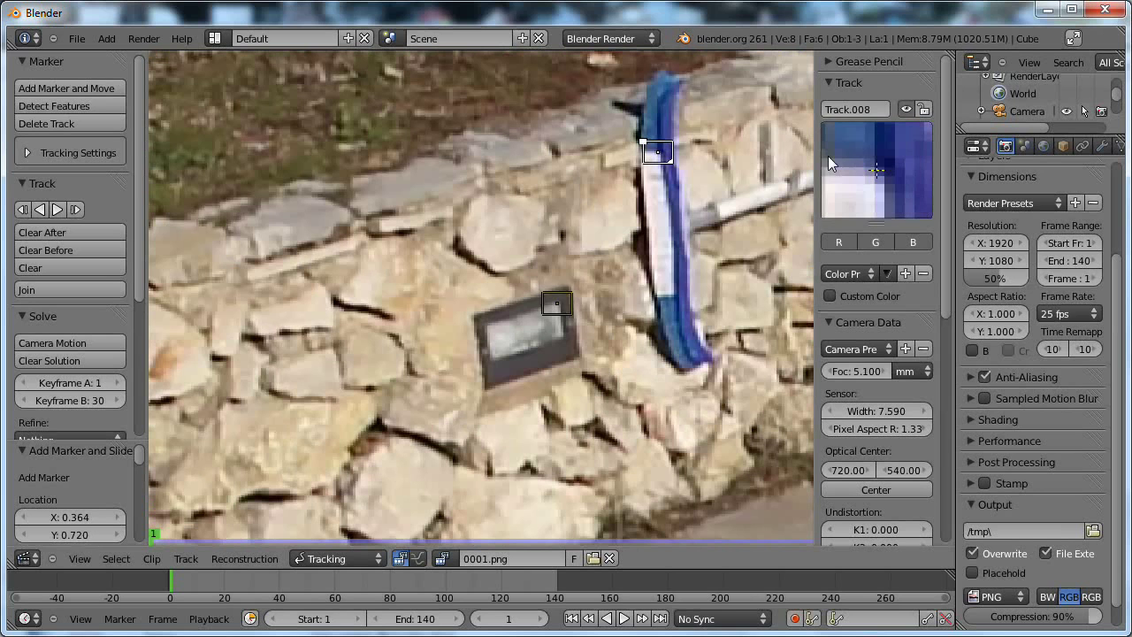
pyautogui.keyDown('ctrl'); pyautogui.click(674, 294); pyautogui.keyUp('ctrl')
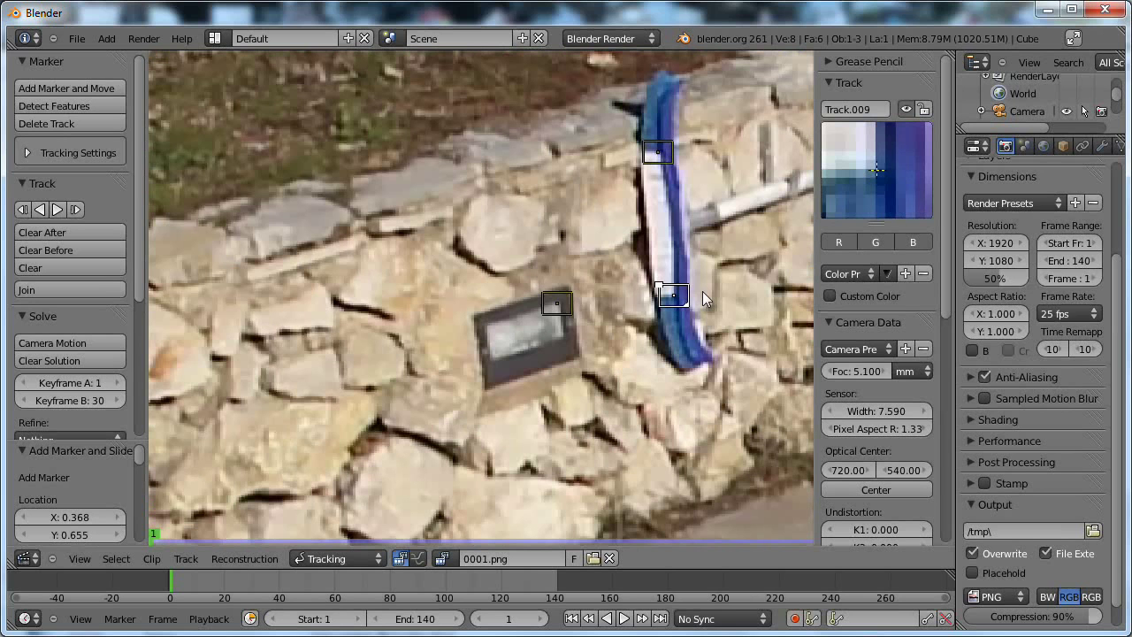
# Add tracking markers on the small paving target below the wall and at the black square's upper-right corner on the flower-bed target
pyautogui.moveTo(702, 290); pyautogui.dragTo(478, 282, button='middle')
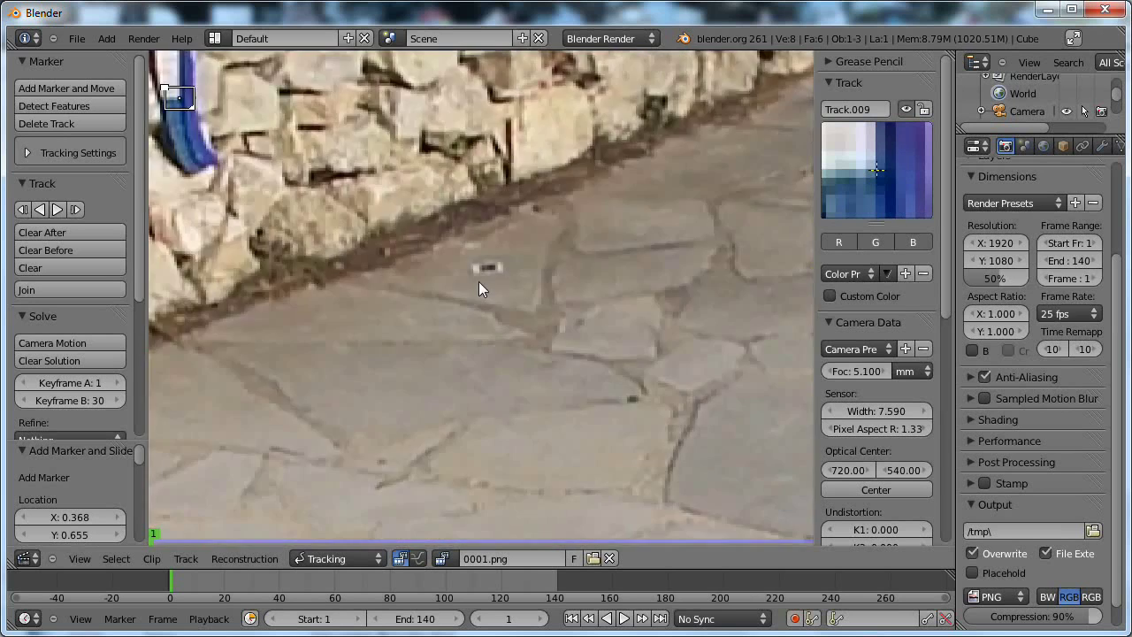
pyautogui.keyDown('ctrl'); pyautogui.click(476, 270); pyautogui.keyUp('ctrl')
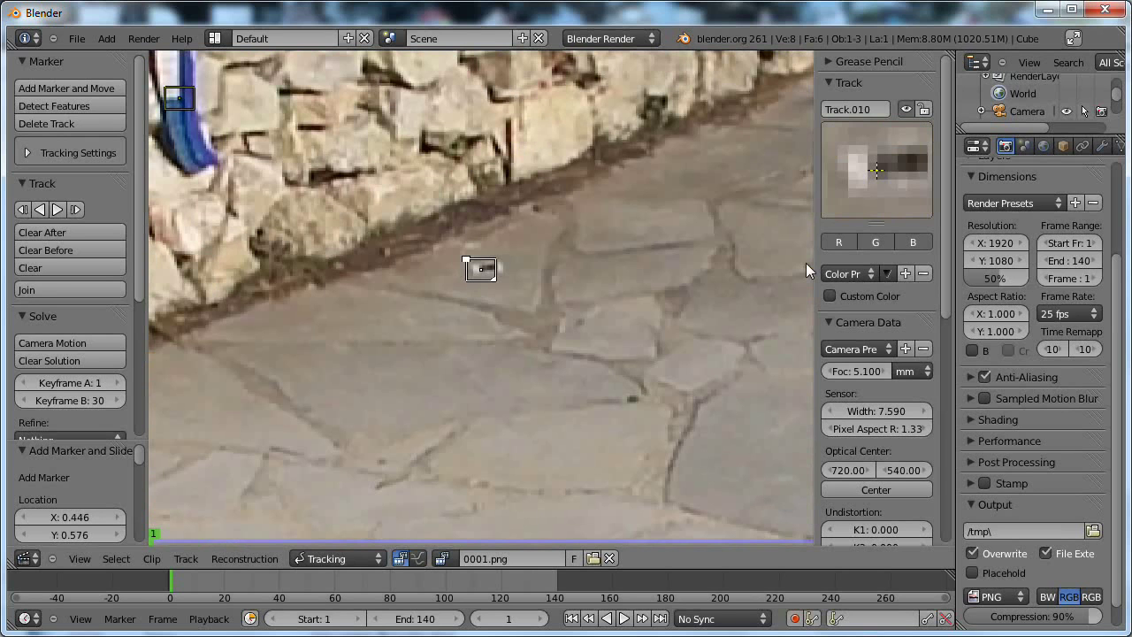
pyautogui.moveTo(634, 235)
pyautogui.mouseDown(button='middle')
pyautogui.moveTo(492, 402)
pyautogui.moveTo(486, 437)
pyautogui.mouseUp(button='middle')
pyautogui.moveTo(465, 379); pyautogui.dragTo(424, 451, button='middle')
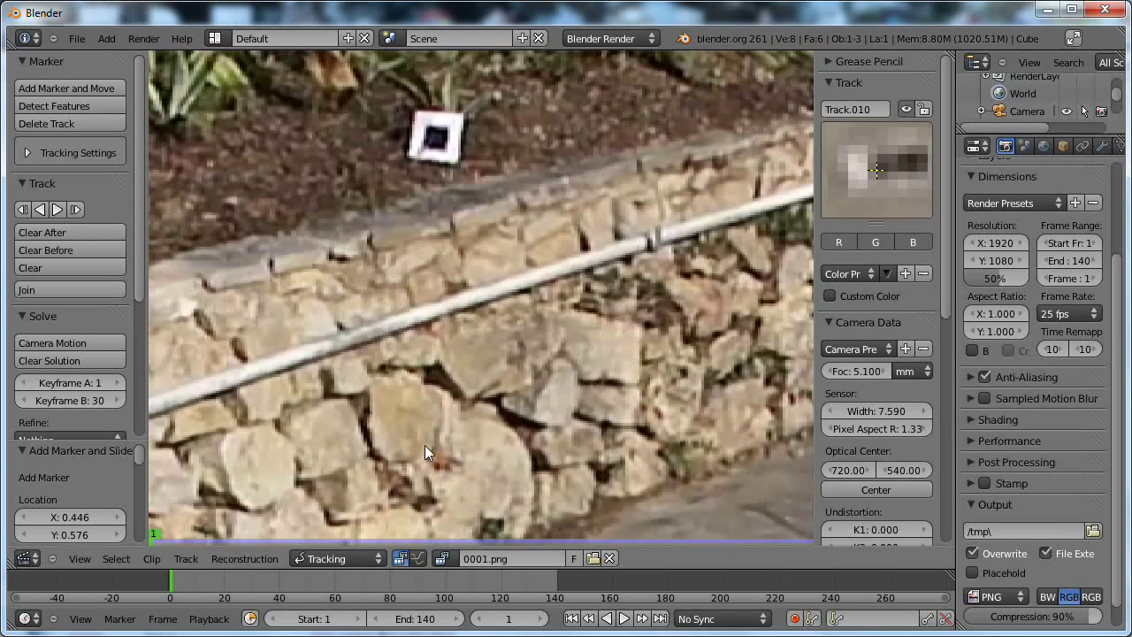
pyautogui.keyDown('ctrl'); pyautogui.click(447, 130); pyautogui.keyUp('ctrl')
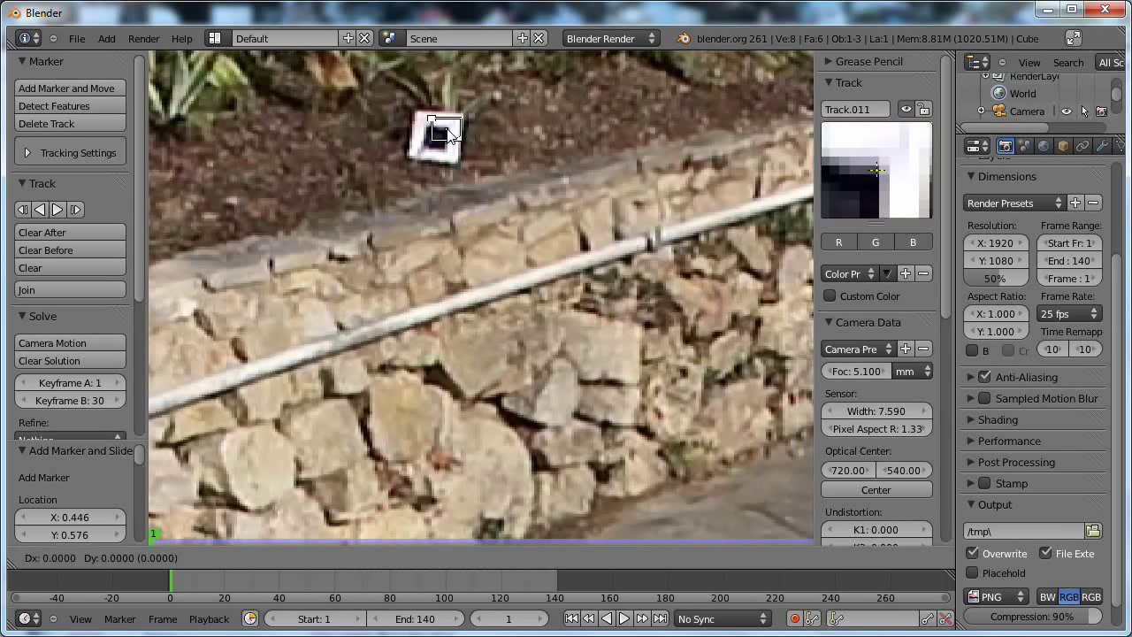
# Add tracking markers at the left tip of the black diamond on the far paving target and on the bright speck behind it
pyautogui.moveTo(781, 277)
pyautogui.mouseDown(button='middle')
pyautogui.moveTo(672, 321)
pyautogui.moveTo(570, 384)
pyautogui.moveTo(501, 204)
pyautogui.mouseUp(button='middle')
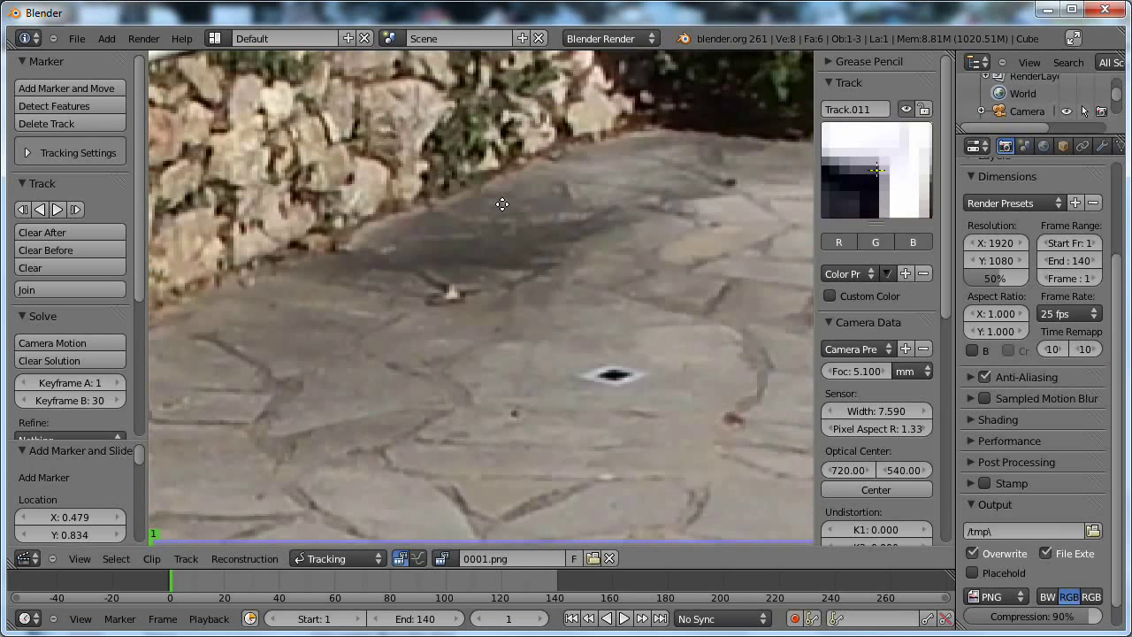
pyautogui.keyDown('ctrl'); pyautogui.click(600, 374); pyautogui.keyUp('ctrl')
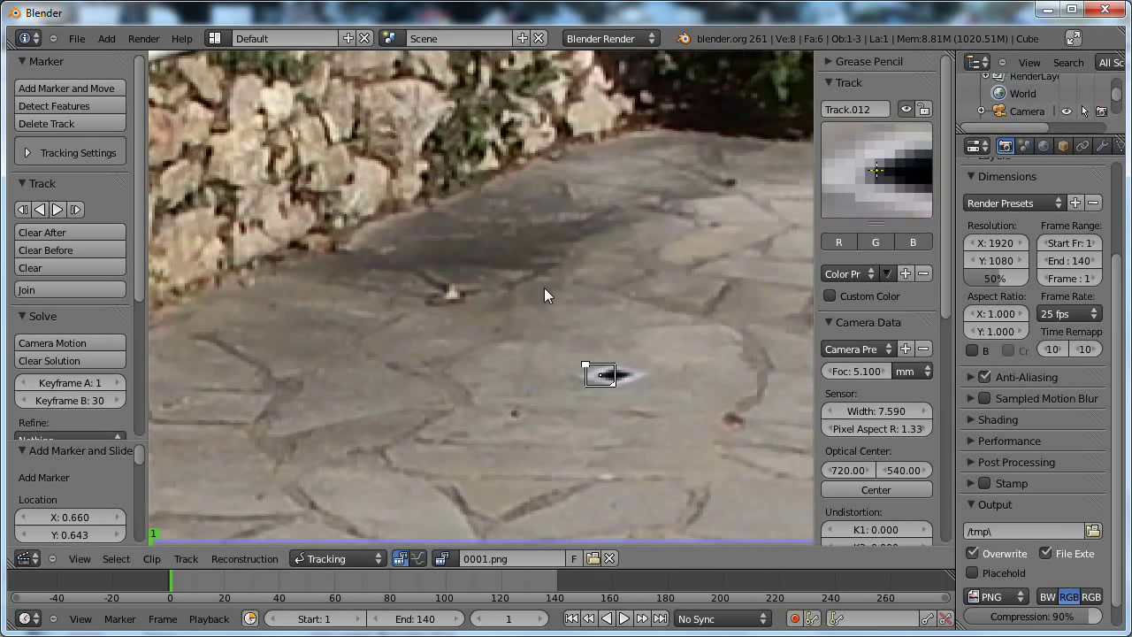
pyautogui.keyDown('ctrl'); pyautogui.click(454, 294); pyautogui.keyUp('ctrl')
# Add tracking markers at the left end of the small dark mark on the far paving and at the poolside container's shadow tip
pyautogui.moveTo(629, 292); pyautogui.dragTo(573, 292, button='middle')
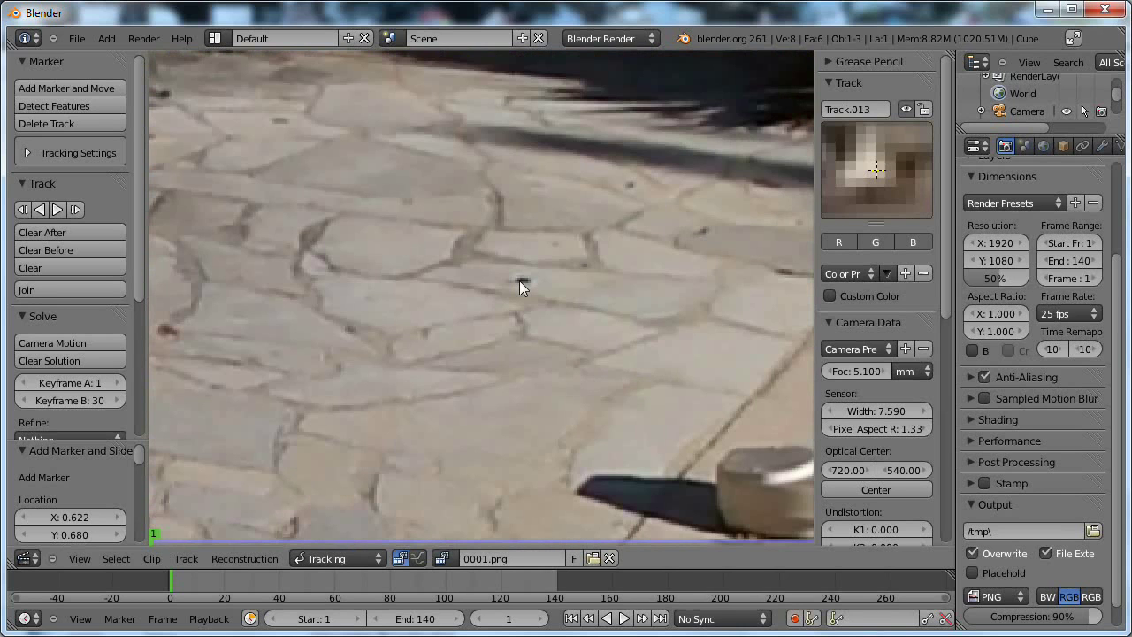
pyautogui.keyDown('ctrl'); pyautogui.click(519, 280); pyautogui.keyUp('ctrl')
pyautogui.moveTo(639, 339); pyautogui.dragTo(599, 84, button='middle')
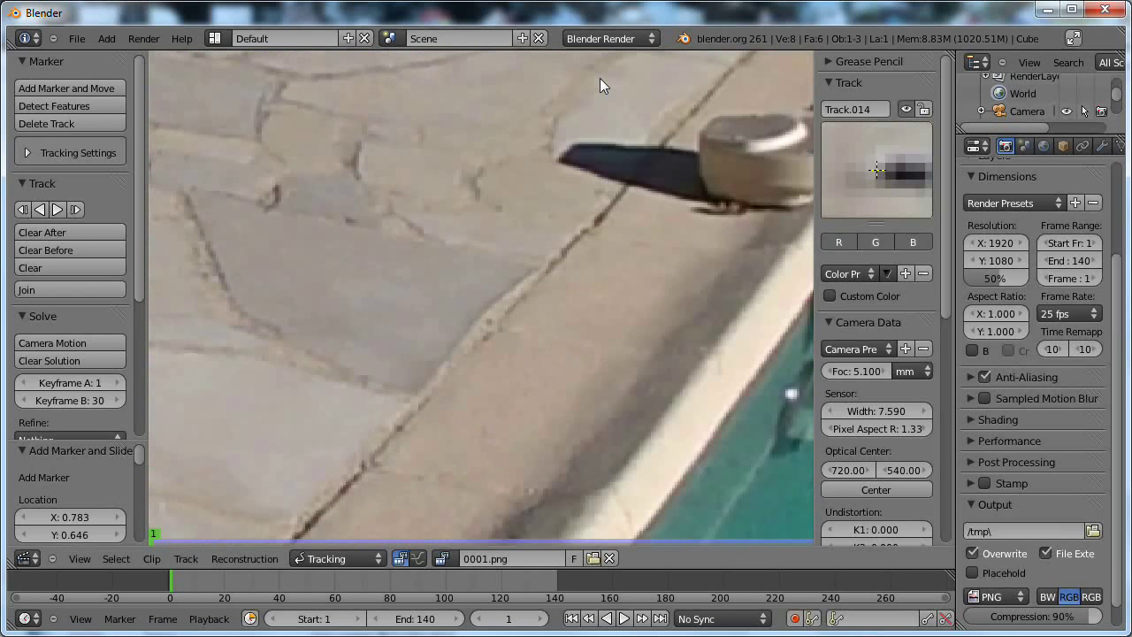
pyautogui.keyDown('ctrl'); pyautogui.click(559, 158); pyautogui.keyUp('ctrl')
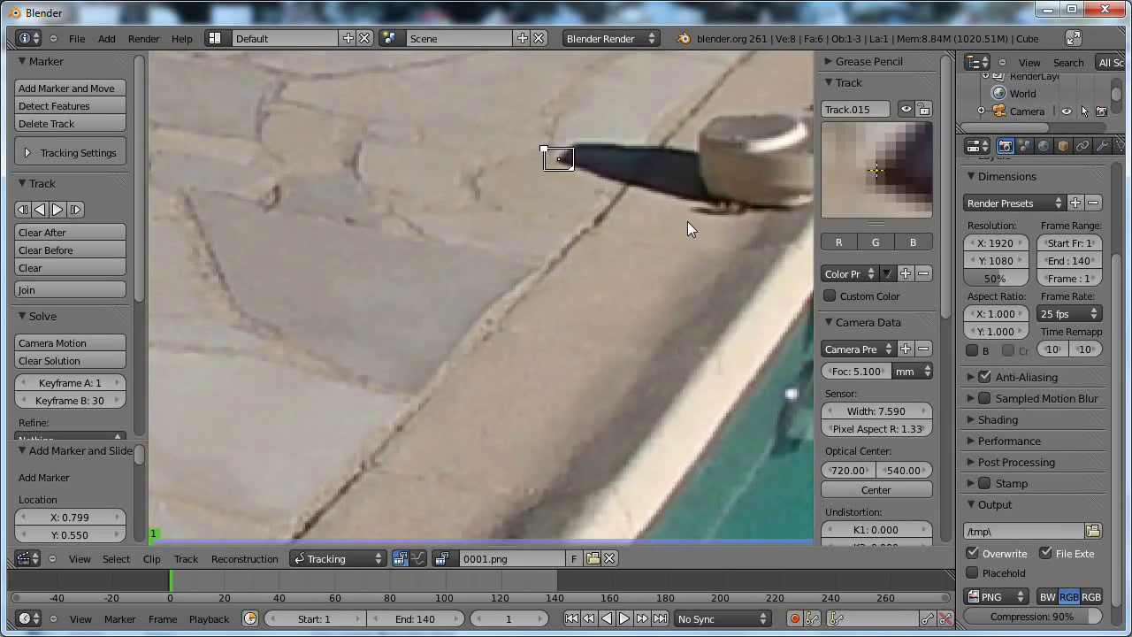
# Add tracking markers at the right end of the dark mark on the pool coping and on the black spot of the nearby paving target
pyautogui.moveTo(687, 228); pyautogui.dragTo(442, 455, button='middle')
pyautogui.moveTo(534, 233)
pyautogui.mouseDown(button='middle')
pyautogui.moveTo(505, 366)
pyautogui.moveTo(708, 77)
pyautogui.moveTo(440, 448)
pyautogui.moveTo(705, 222)
pyautogui.mouseUp(button='middle')
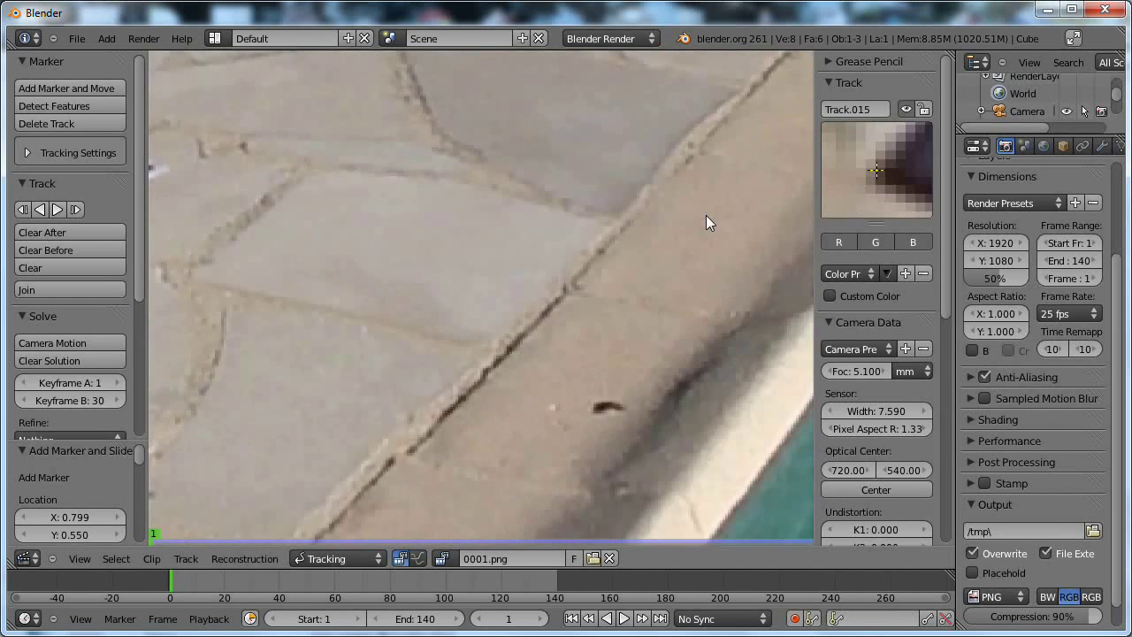
pyautogui.keyDown('ctrl'); pyautogui.click(619, 406); pyautogui.keyUp('ctrl')
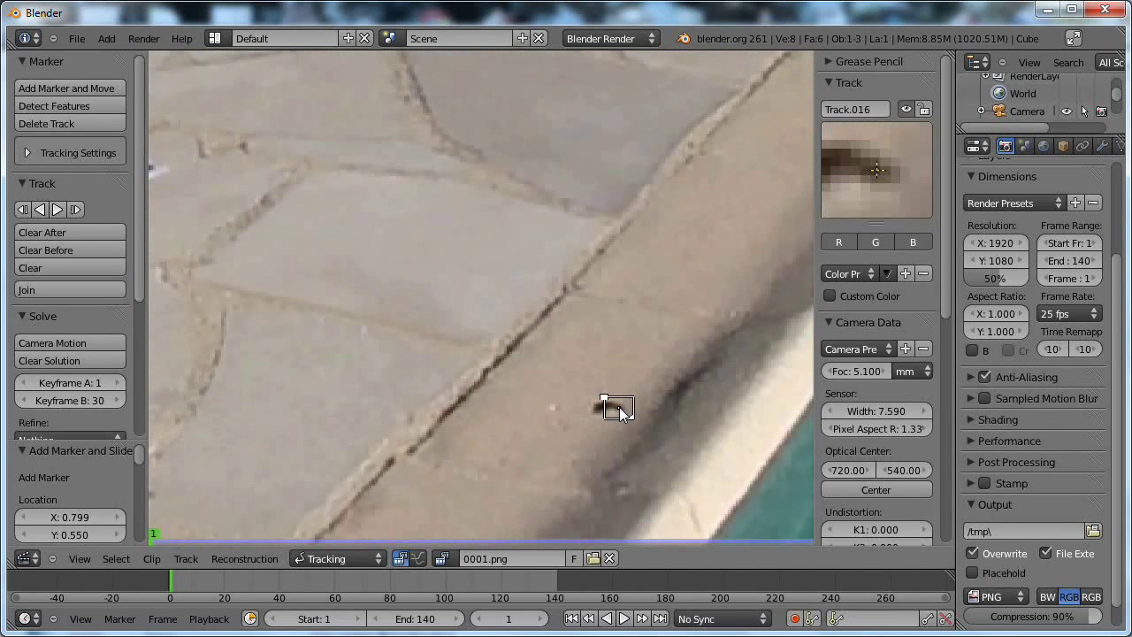
pyautogui.moveTo(370, 370)
pyautogui.mouseDown(button='middle')
pyautogui.moveTo(600, 383)
pyautogui.moveTo(675, 419)
pyautogui.mouseUp(button='middle')
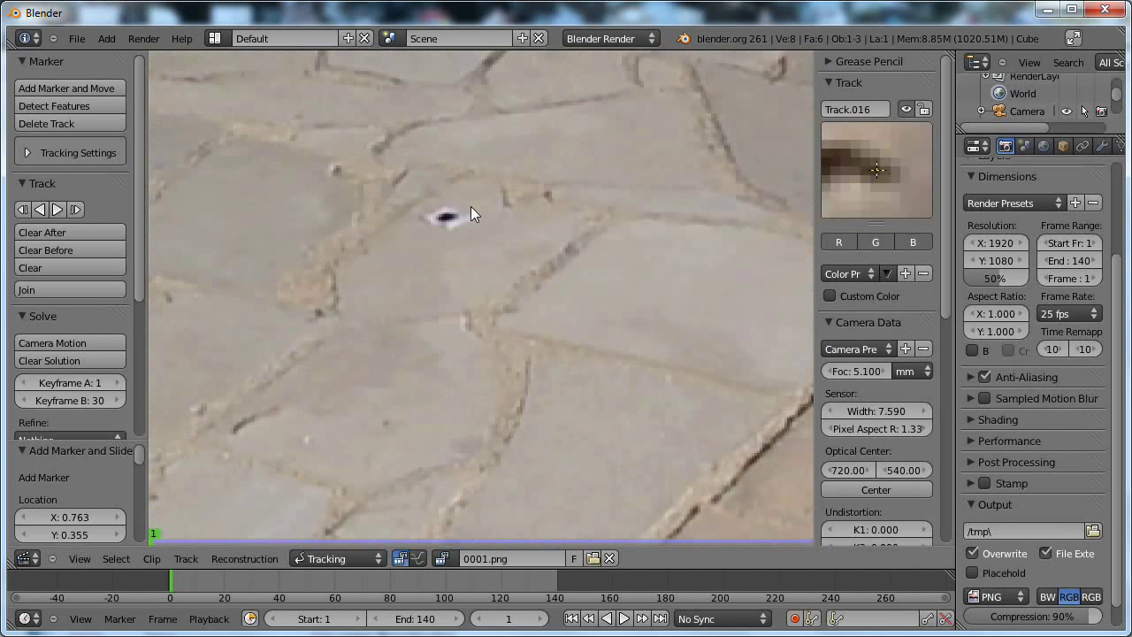
pyautogui.keyDown('ctrl'); pyautogui.click(450, 216); pyautogui.keyUp('ctrl')
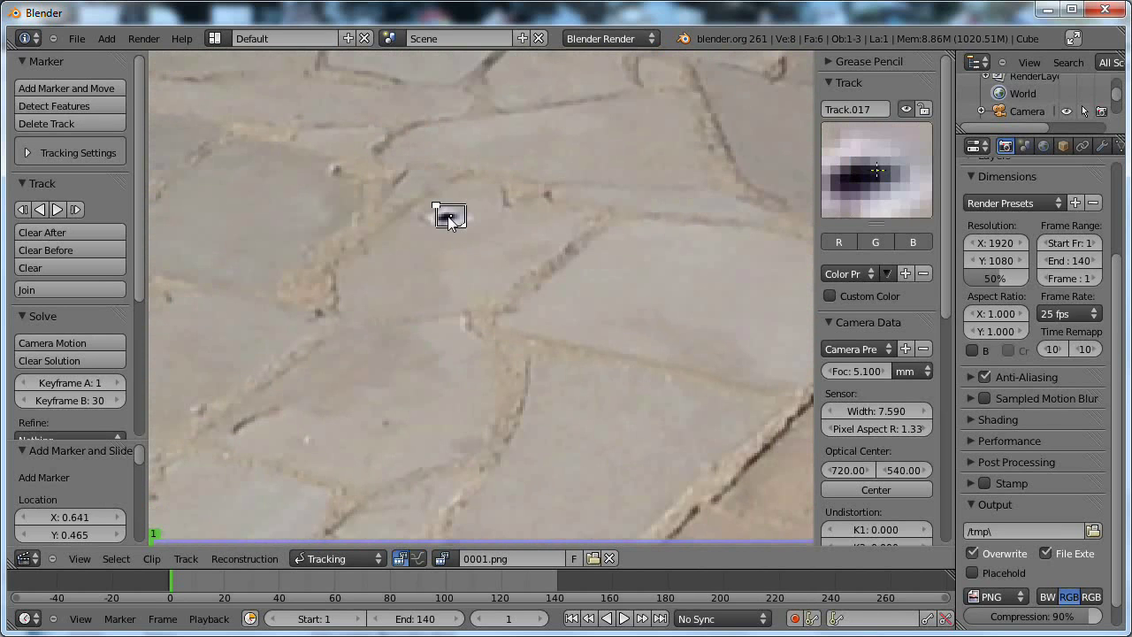
pyautogui.moveTo(447, 216); pyautogui.dragTo(451, 214)
# Add tracking markers at the black diamond's right tip on the dark slab's target and at the lower end of the dark twig
pyautogui.moveTo(595, 213)
pyautogui.mouseDown(button='middle')
pyautogui.moveTo(694, 396)
pyautogui.moveTo(373, 209)
pyautogui.moveTo(507, 162)
pyautogui.mouseUp(button='middle')
pyautogui.keyDown('ctrl'); pyautogui.click(507, 162); pyautogui.keyUp('ctrl')
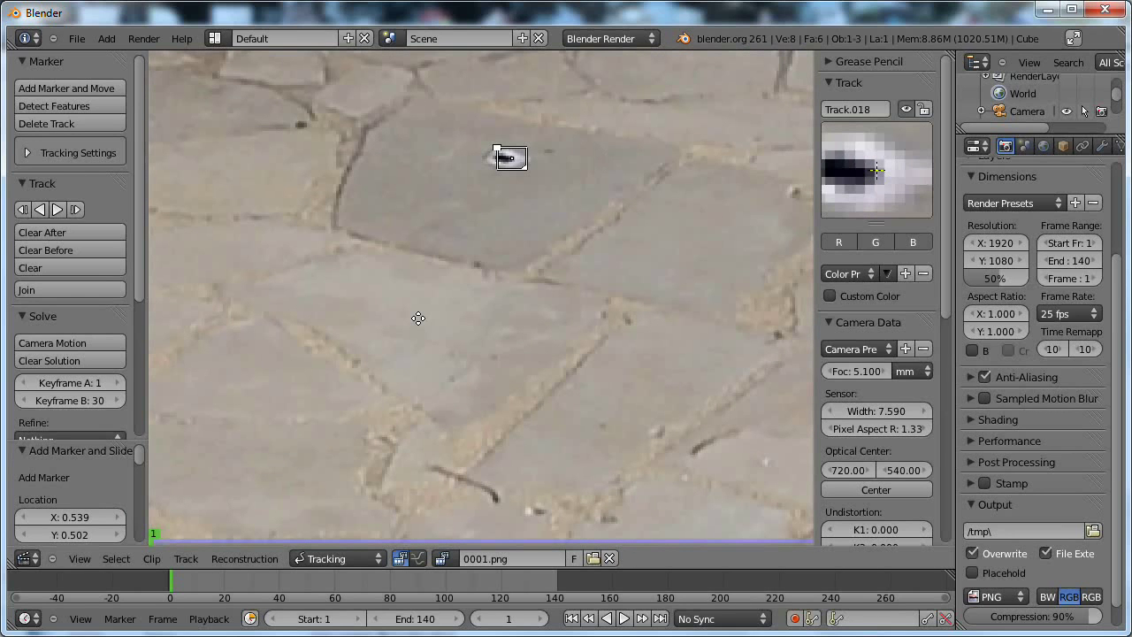
pyautogui.moveTo(418, 319); pyautogui.dragTo(481, 276, button='middle')
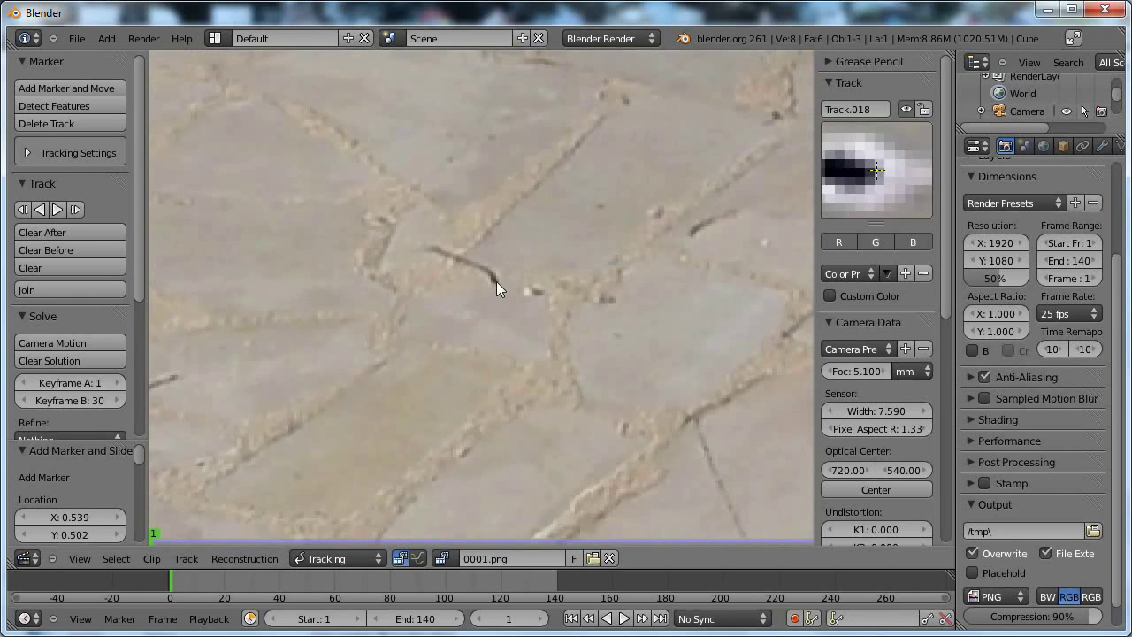
pyautogui.keyDown('ctrl'); pyautogui.click(496, 281); pyautogui.keyUp('ctrl')
# Add a tracking marker on the dark speck on the pool coping near the image's lower edge and centre it on the speck's top
pyautogui.moveTo(603, 294)
pyautogui.mouseDown(button='middle')
pyautogui.moveTo(551, 205)
pyautogui.moveTo(428, 322)
pyautogui.moveTo(392, 214)
pyautogui.moveTo(467, 34)
pyautogui.mouseUp(button='middle')
pyautogui.moveTo(393, 230)
pyautogui.mouseDown(button='middle')
pyautogui.moveTo(486, 324)
pyautogui.moveTo(661, 363)
pyautogui.moveTo(824, 20)
pyautogui.moveTo(932, 351)
pyautogui.mouseUp(button='middle')
pyautogui.scroll(-3, 932, 347)
pyautogui.scroll(-5, 647, 333)
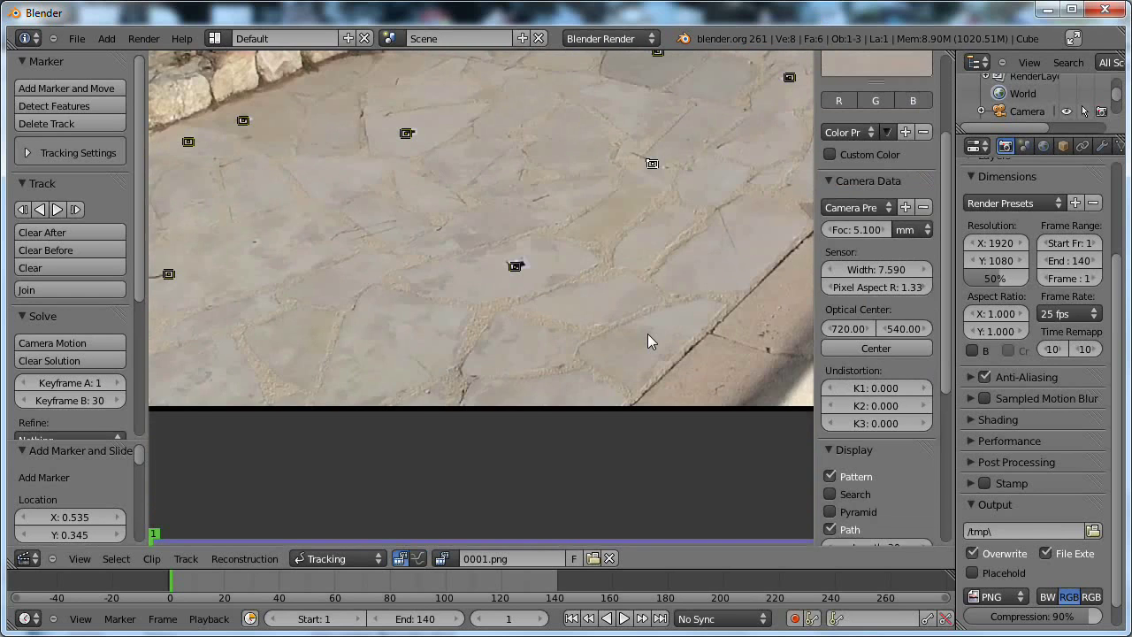
pyautogui.scroll(-3, 647, 333)
pyautogui.scroll(2, 635, 261)
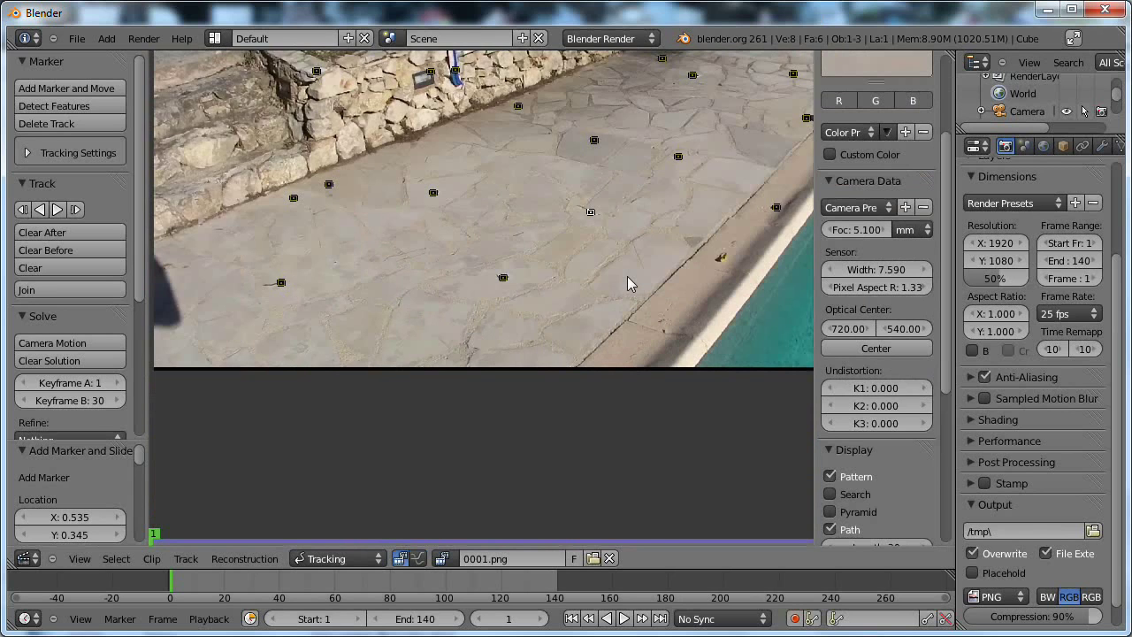
pyautogui.moveTo(626, 277); pyautogui.dragTo(501, 202, button='middle')
pyautogui.scroll(4, 663, 197)
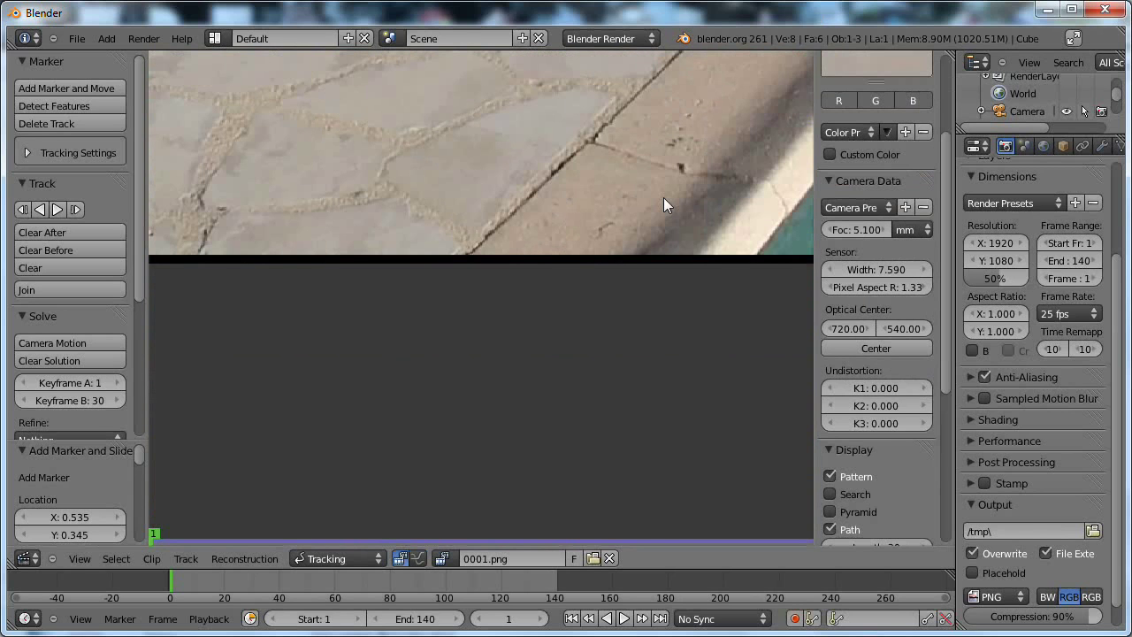
pyautogui.keyDown('ctrl'); pyautogui.click(677, 165); pyautogui.keyUp('ctrl')
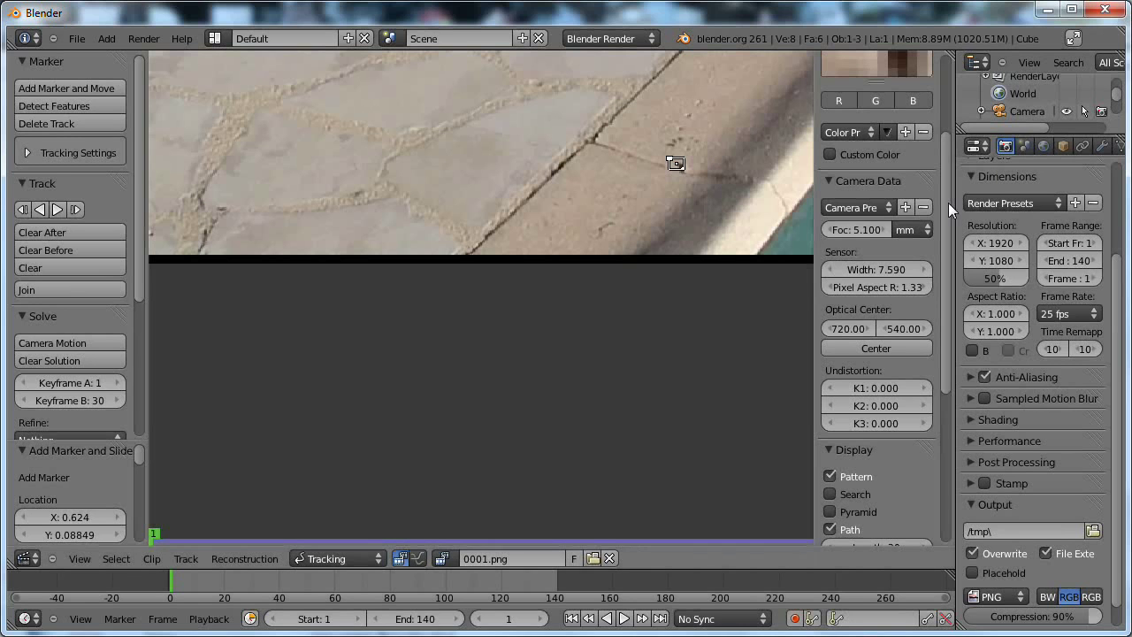
pyautogui.moveTo(948, 202); pyautogui.dragTo(953, 133)
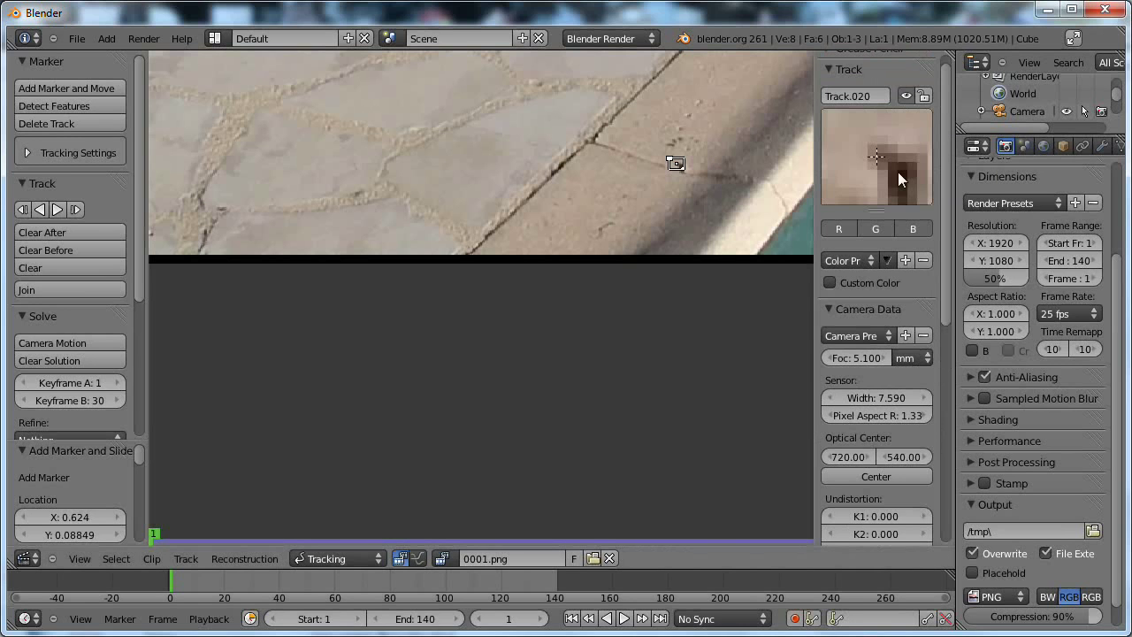
pyautogui.moveTo(897, 177); pyautogui.dragTo(760, 196)
# Add a tracking marker on the dark green spot at the paving joint beside the dark slab and fine-tune its centre
pyautogui.moveTo(508, 164); pyautogui.dragTo(522, 286, button='middle')
pyautogui.scroll(5, 523, 285)
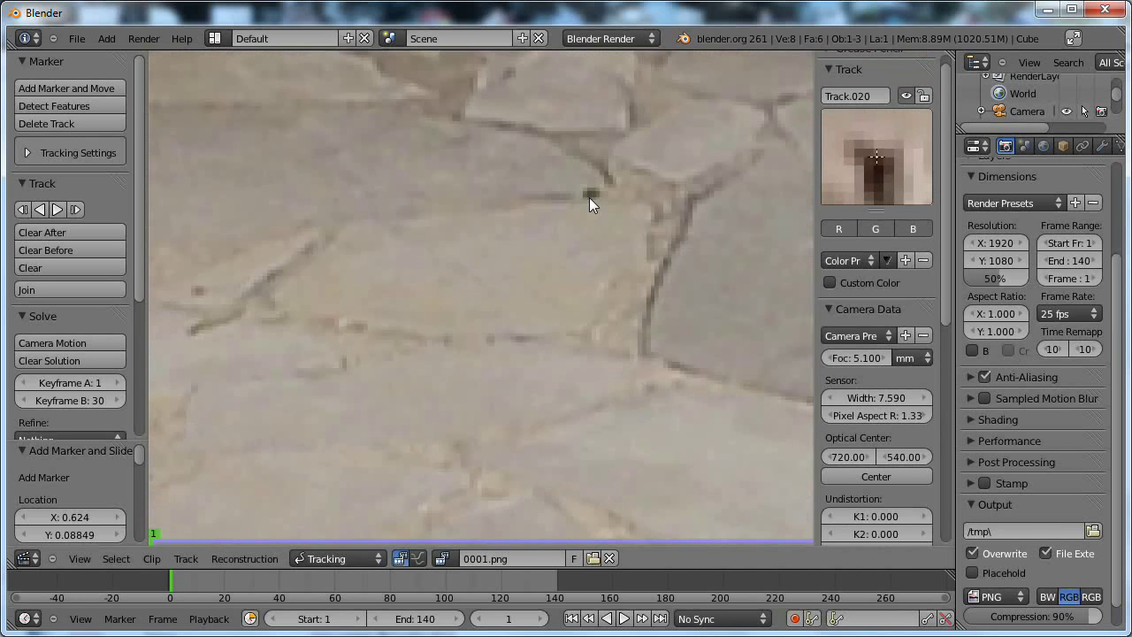
pyautogui.keyDown('ctrl'); pyautogui.click(589, 197); pyautogui.keyUp('ctrl')
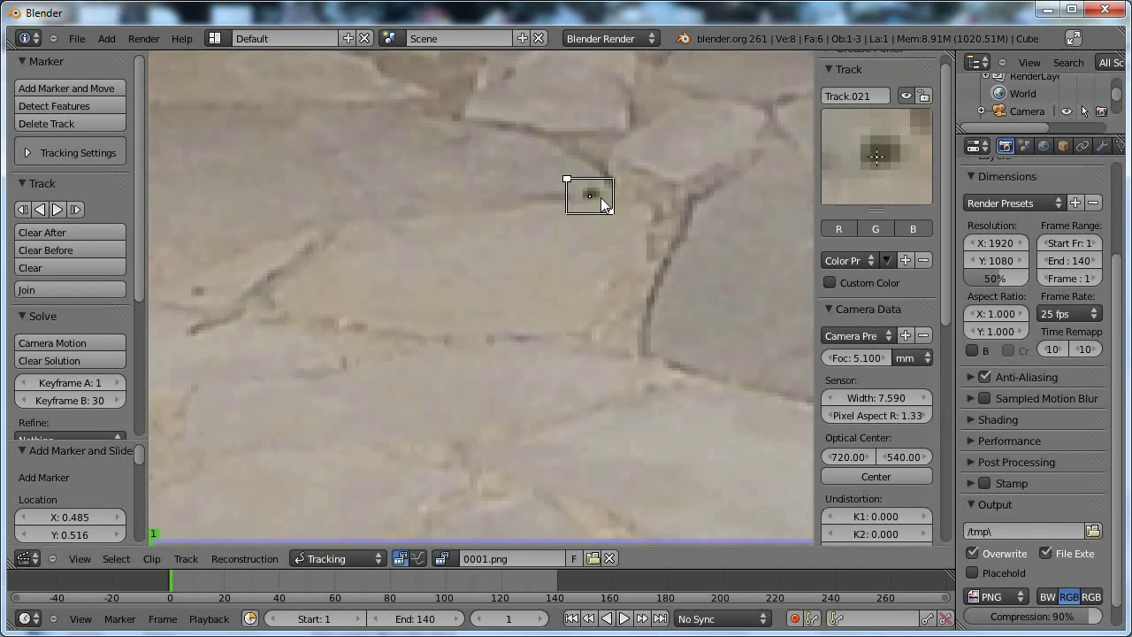
pyautogui.moveTo(855, 178); pyautogui.dragTo(845, 189)
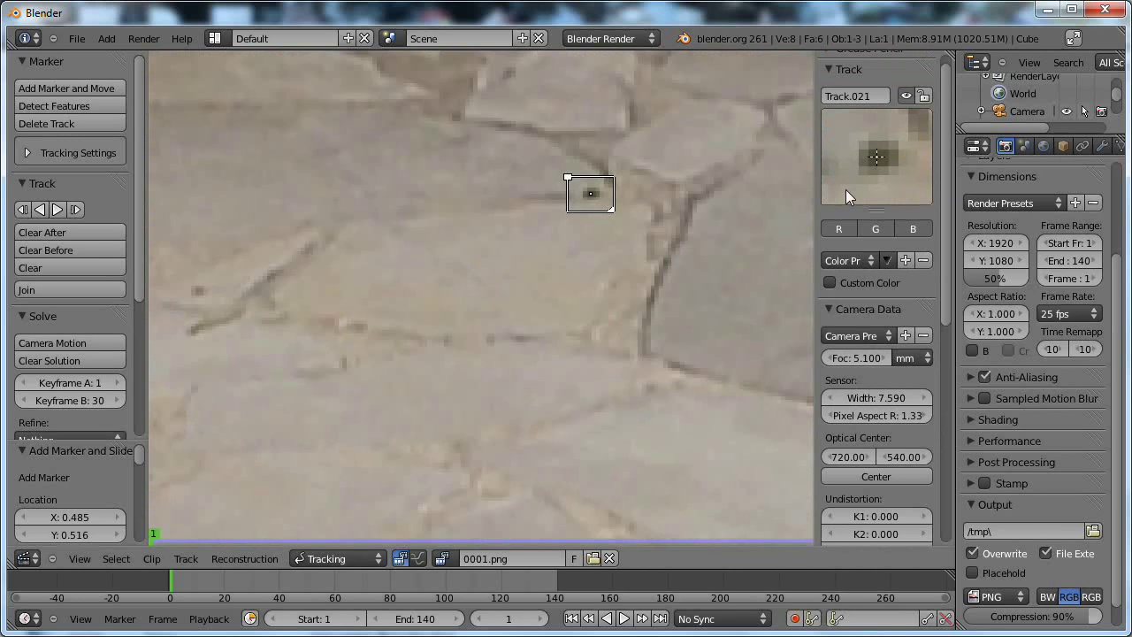
# Add tracking markers at the top of the dark vertical gap in the stone wall and on the pale stone at the flower bed's path edge
pyautogui.scroll(-3, 645, 210)
pyautogui.moveTo(645, 210); pyautogui.dragTo(533, 411, button='middle')
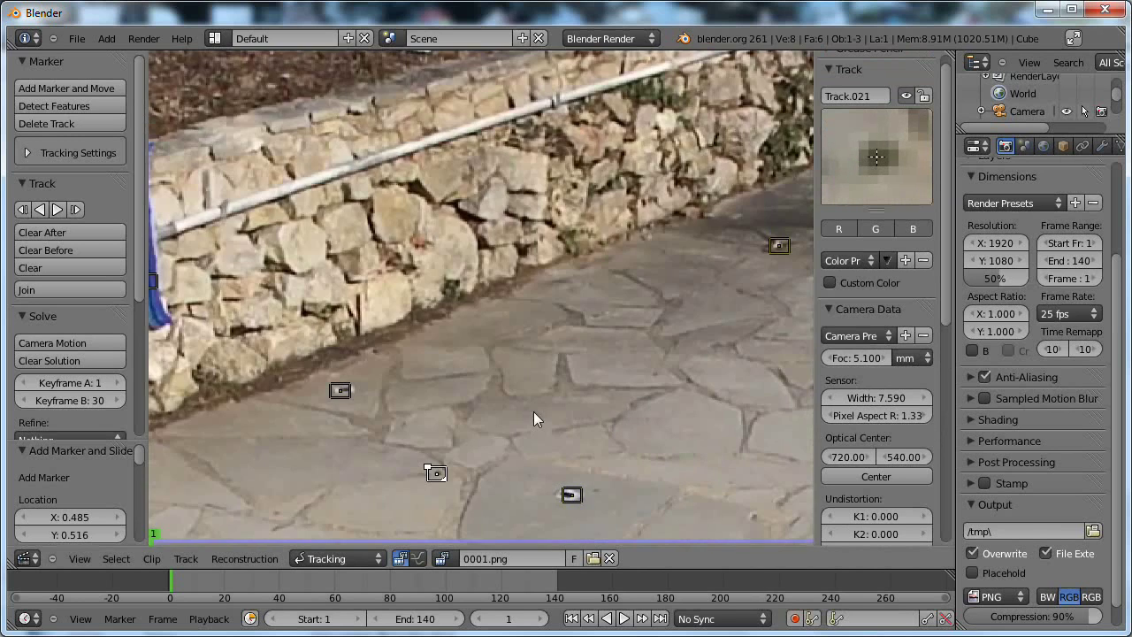
pyautogui.scroll(3, 533, 411)
pyautogui.scroll(1, 361, 289)
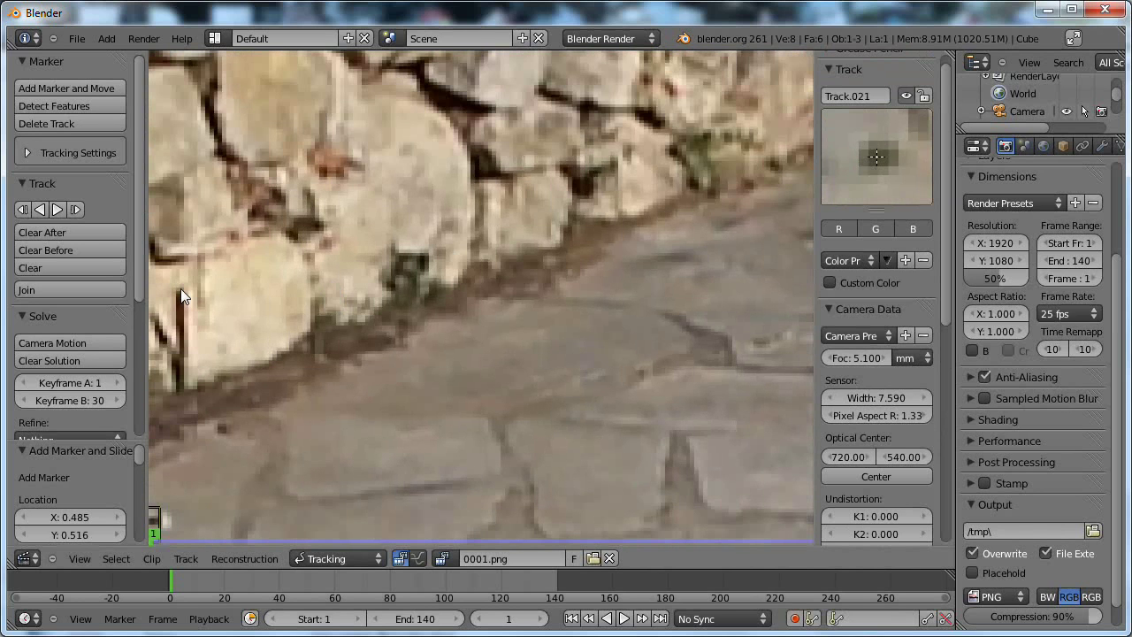
pyautogui.keyDown('ctrl'); pyautogui.click(180, 293); pyautogui.keyUp('ctrl')
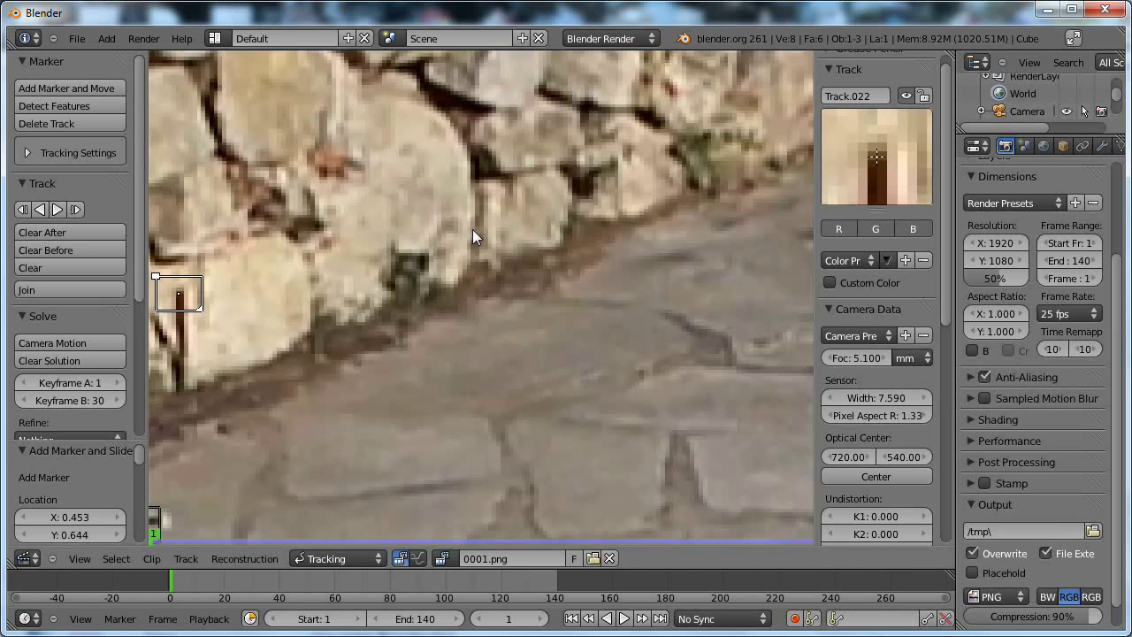
pyautogui.moveTo(472, 229); pyautogui.dragTo(810, 261, button='middle')
pyautogui.scroll(-4, 646, 317)
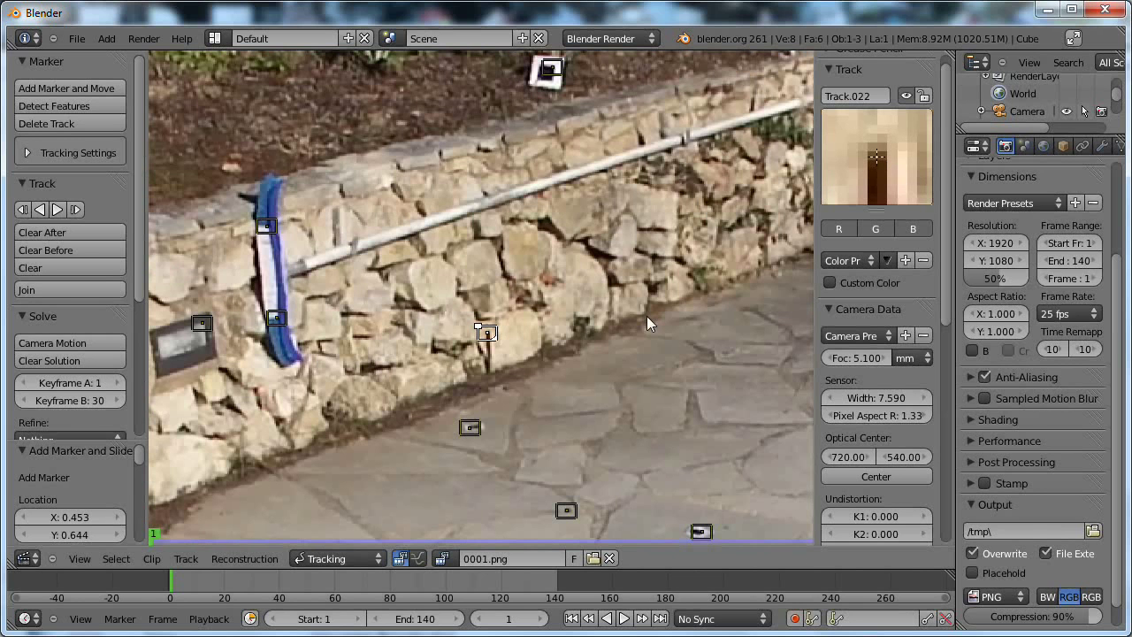
pyautogui.moveTo(591, 274)
pyautogui.mouseDown(button='middle')
pyautogui.moveTo(503, 381)
pyautogui.moveTo(652, 448)
pyautogui.moveTo(392, 347)
pyautogui.moveTo(540, 332)
pyautogui.moveTo(540, 321)
pyautogui.mouseUp(button='middle')
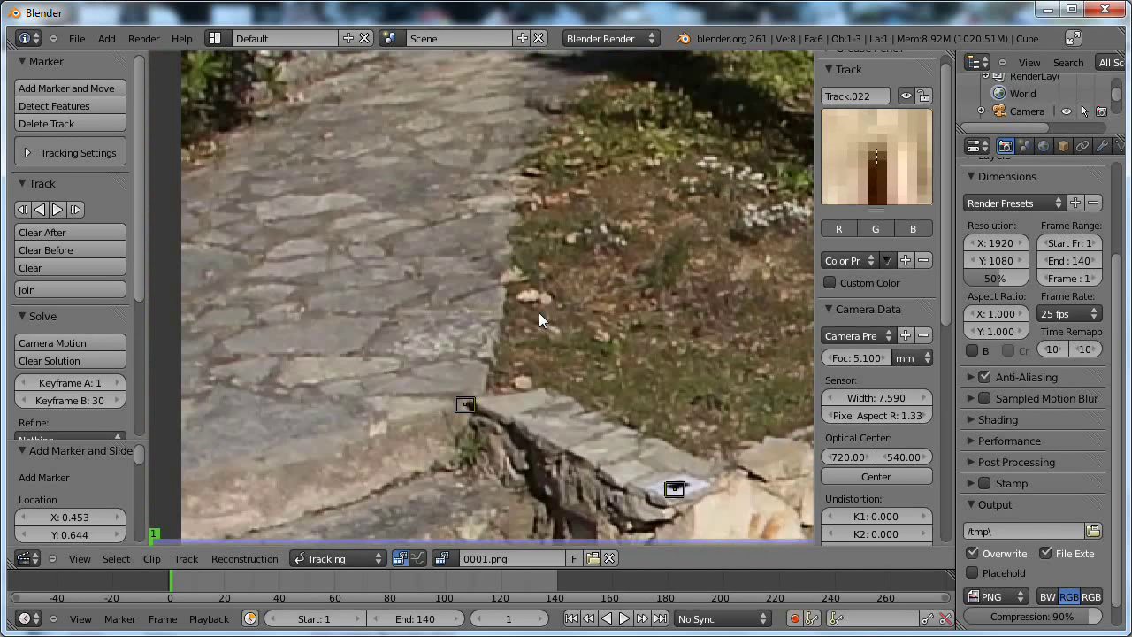
pyautogui.keyDown('ctrl'); pyautogui.click(519, 299); pyautogui.keyUp('ctrl')
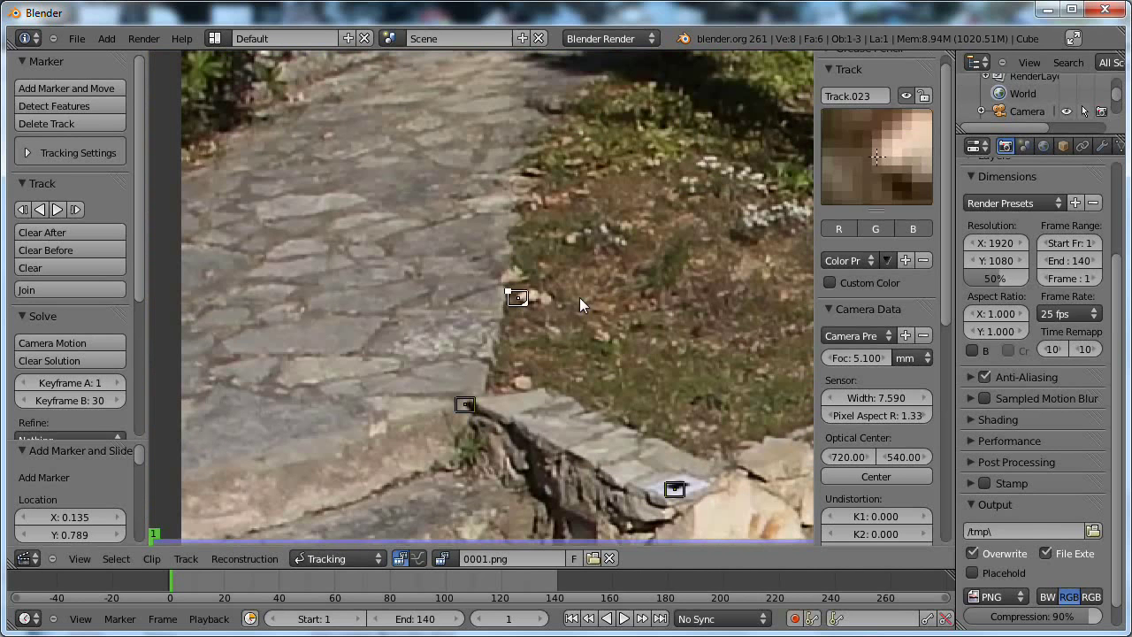
# Add a tracking marker at the right end of the thin twig on the paving above the nearest paving target
pyautogui.scroll(-4, 591, 292)
pyautogui.moveTo(602, 287); pyautogui.dragTo(372, 286, button='middle')
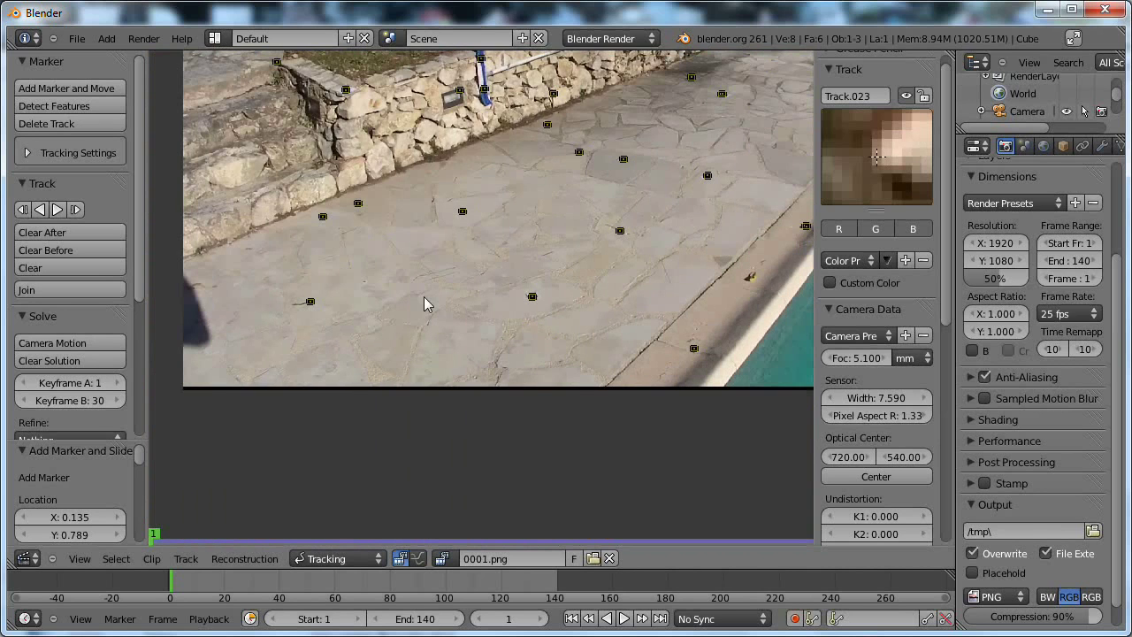
pyautogui.scroll(6, 425, 298)
pyautogui.moveTo(628, 194); pyautogui.dragTo(504, 279, button='middle')
pyautogui.keyDown('ctrl'); pyautogui.click(500, 270); pyautogui.keyUp('ctrl')
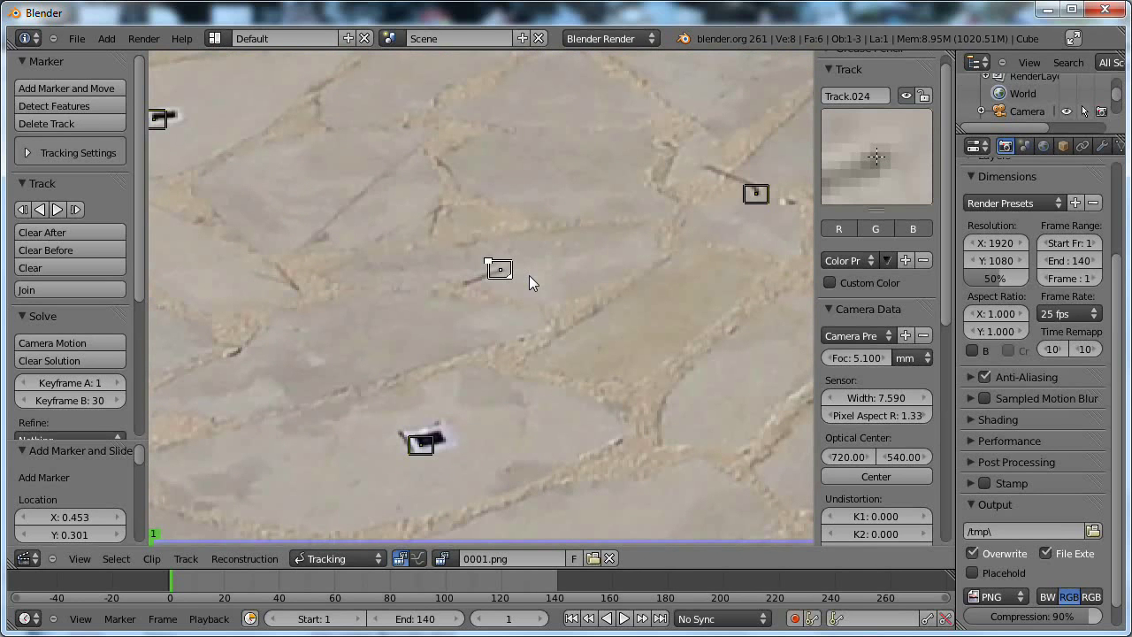
# Add a tracking marker on the small dark spot on the far paving, just below the thin shadow stripe
pyautogui.scroll(-5, 562, 244)
pyautogui.moveTo(571, 249); pyautogui.dragTo(389, 329, button='middle')
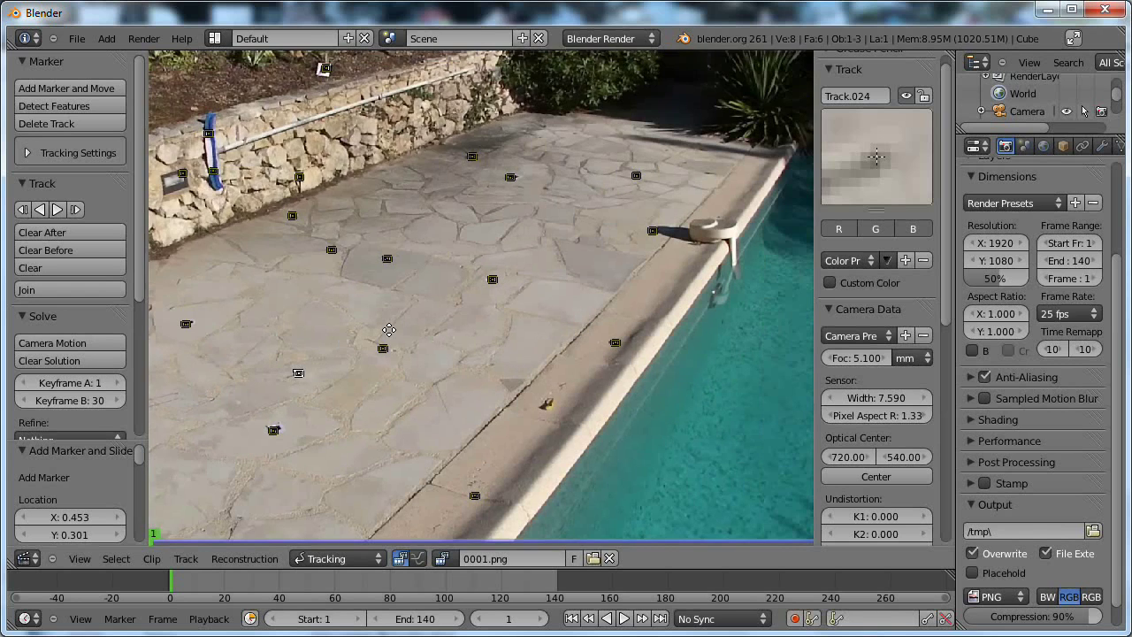
pyautogui.scroll(4, 580, 277)
pyautogui.moveTo(662, 245); pyautogui.dragTo(430, 455, button='middle')
pyautogui.moveTo(586, 219); pyautogui.dragTo(387, 334, button='middle')
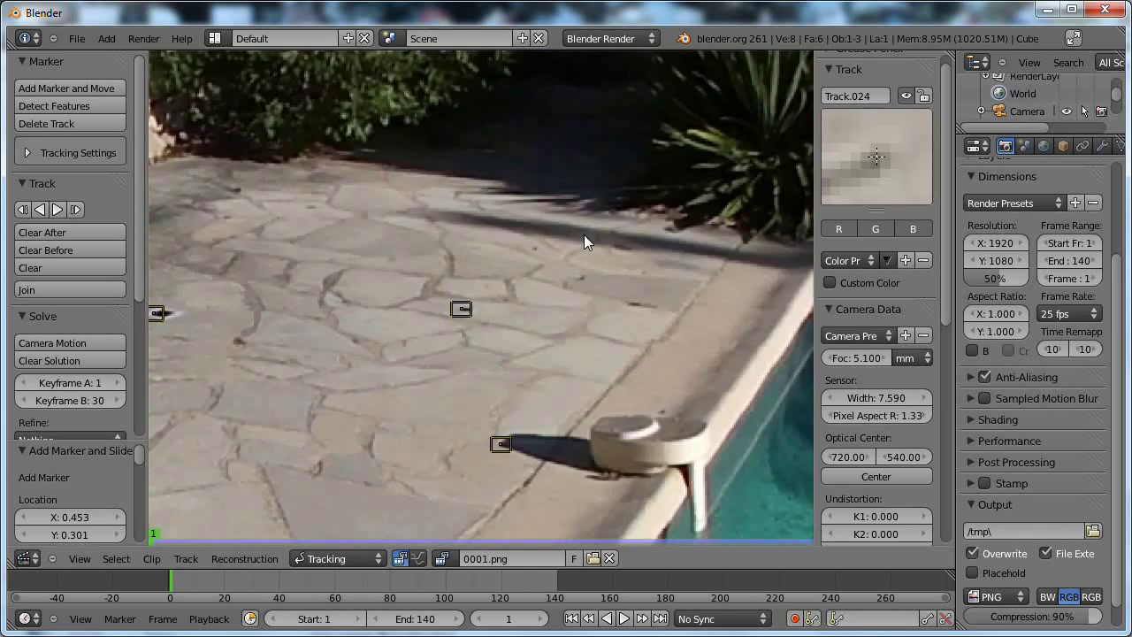
pyautogui.keyDown('ctrl'); pyautogui.click(535, 251); pyautogui.keyUp('ctrl')
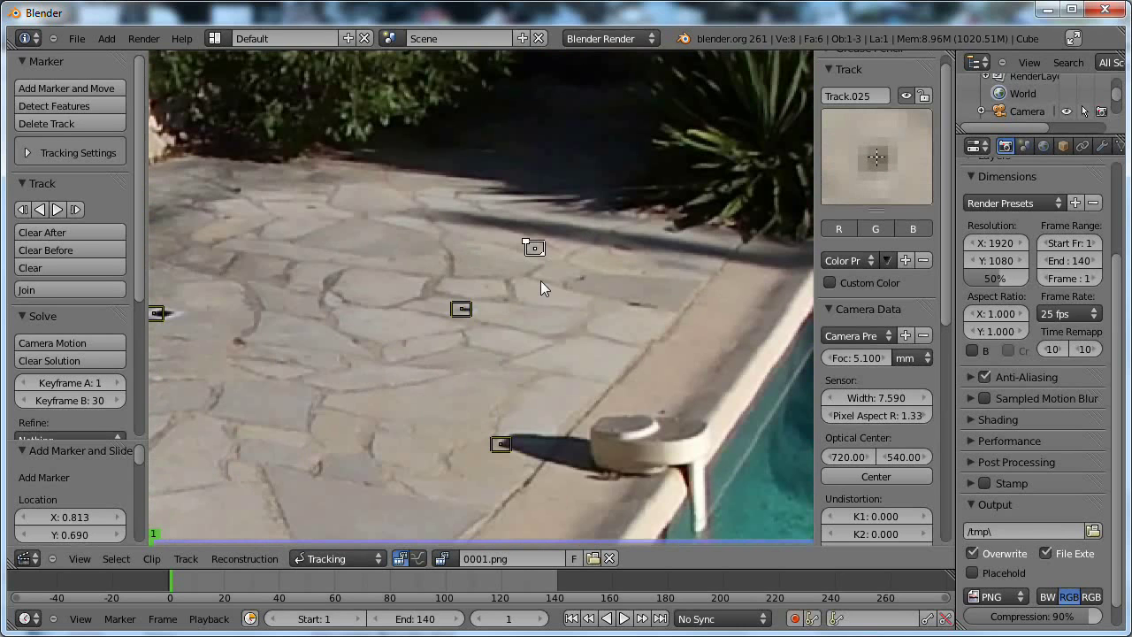
# Add a tracking marker on the dark spot on the far paving below the hedge and centre it on the spot
pyautogui.moveTo(349, 245); pyautogui.dragTo(533, 290, button='middle')
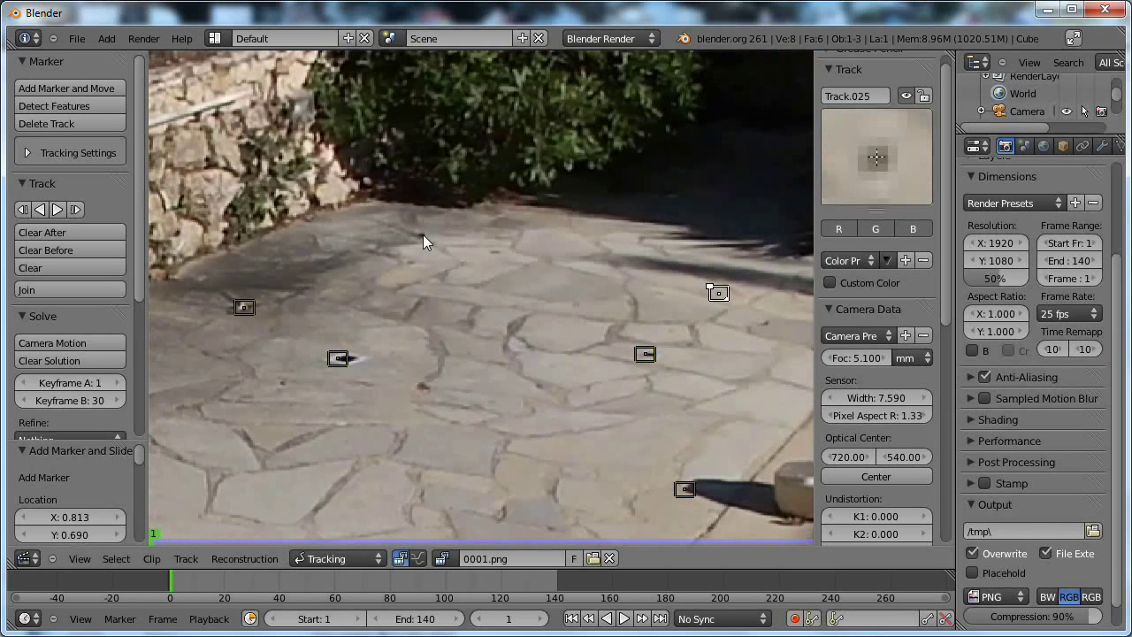
pyautogui.keyDown('ctrl'); pyautogui.click(423, 235); pyautogui.keyUp('ctrl')
pyautogui.moveTo(897, 190); pyautogui.dragTo(878, 182)
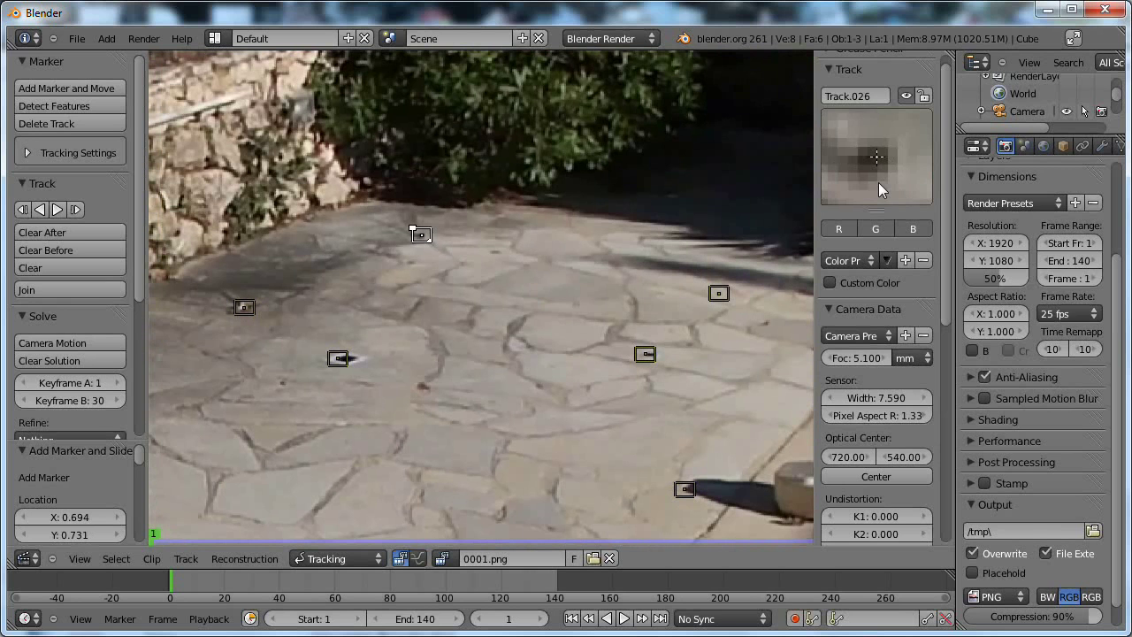
# Review the marker distribution across the whole frame and check the tracking settings for pattern size, search size and tracker
pyautogui.moveTo(473, 194); pyautogui.dragTo(675, 417, button='middle')
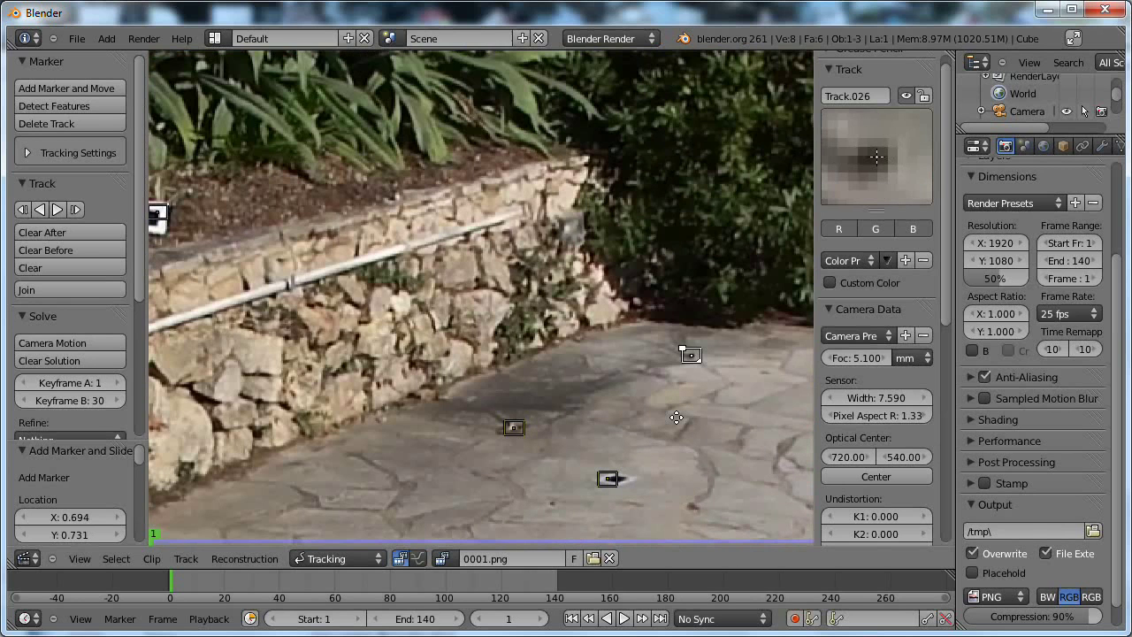
pyautogui.scroll(-4, 675, 416)
pyautogui.scroll(-3, 616, 387)
pyautogui.moveTo(616, 386); pyautogui.dragTo(618, 264, button='middle')
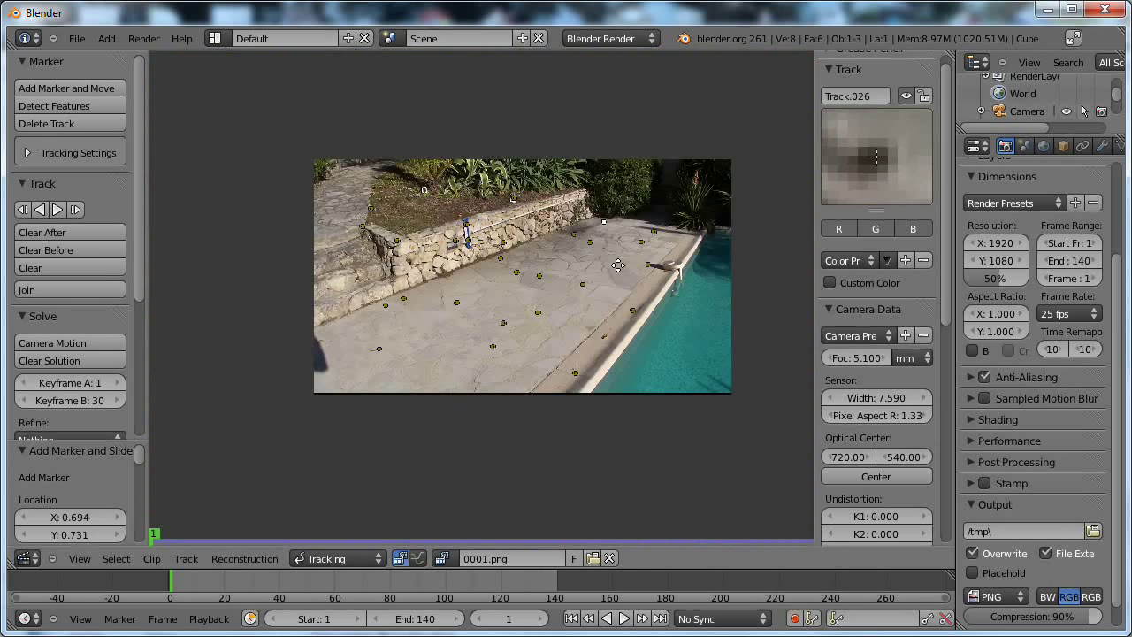
pyautogui.scroll(3, 617, 265)
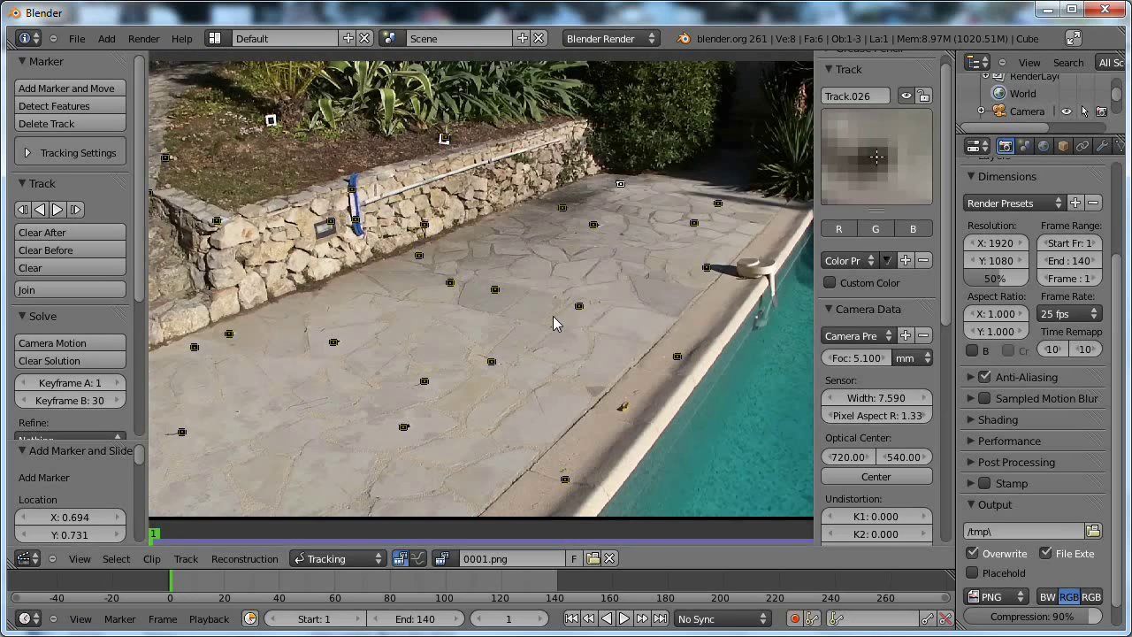
pyautogui.click(27, 154)
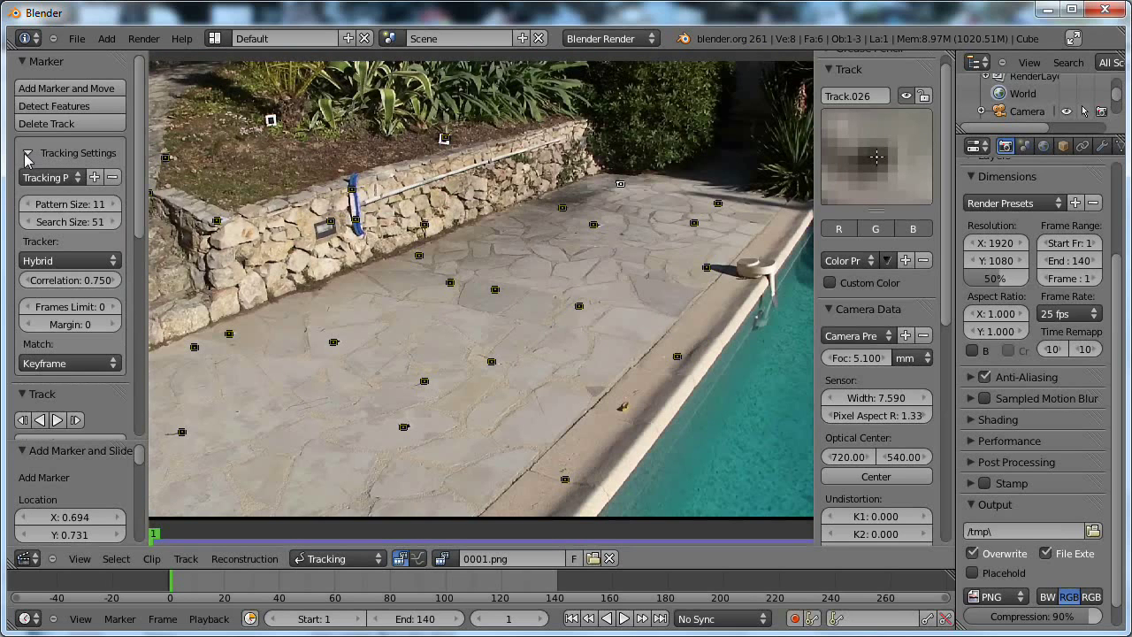
pyautogui.click(28, 154)
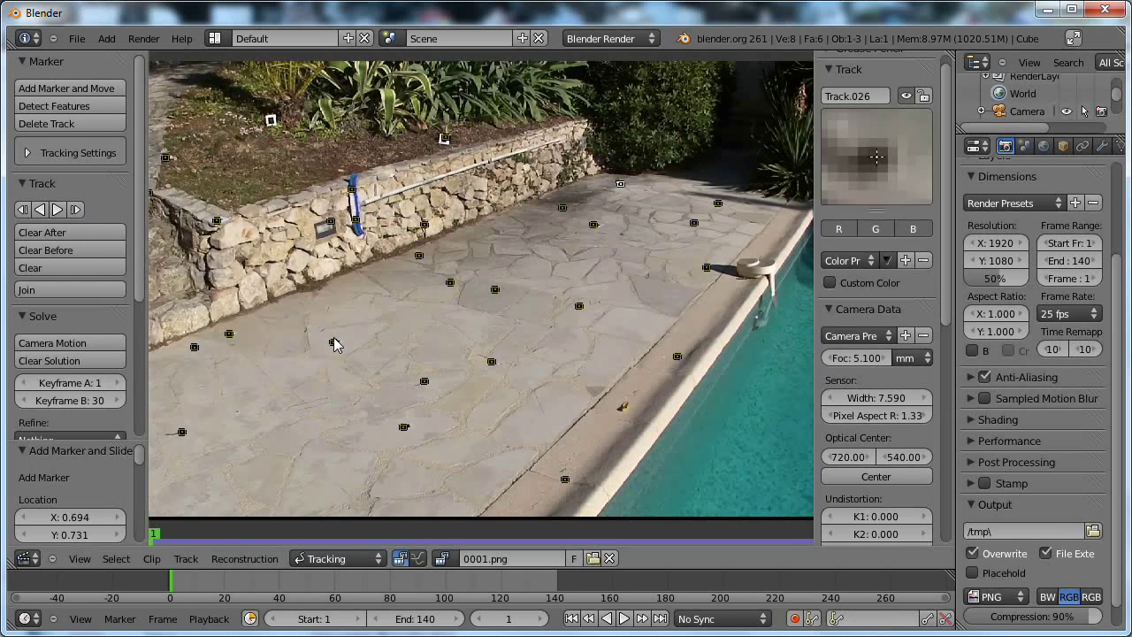
# Select all tracks to check coverage and add the missing marker at the black square's upper-right corner on the left flower-bed target
pyautogui.press('a')
pyautogui.press('a')
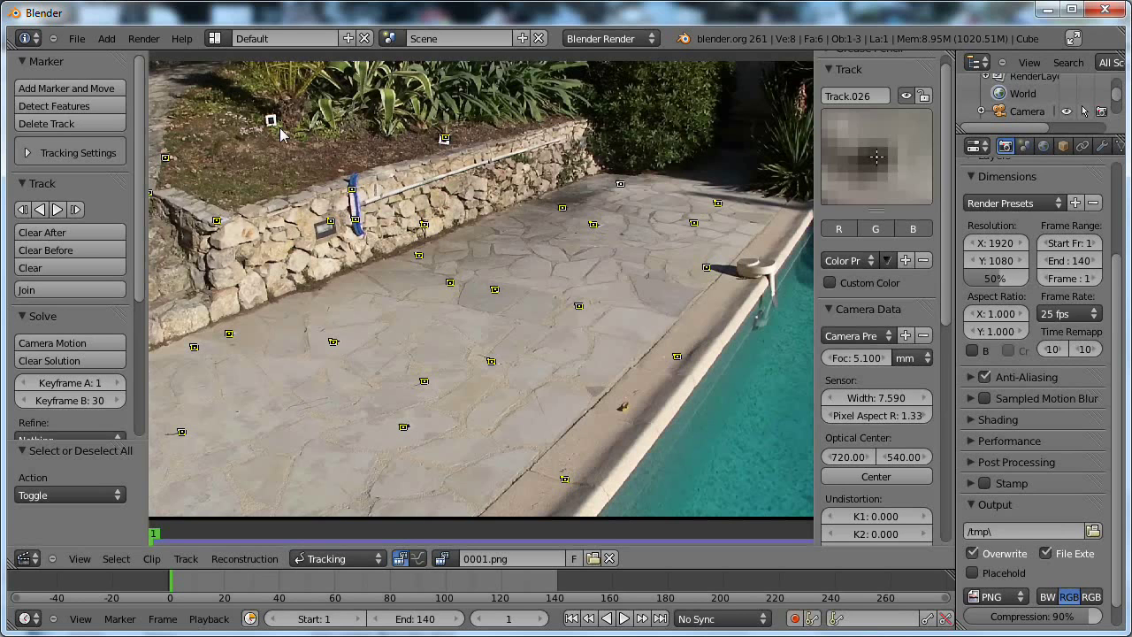
pyautogui.keyDown('ctrl'); pyautogui.moveTo(279, 134); pyautogui.dragTo(350, 217, button='middle'); pyautogui.keyUp('ctrl')
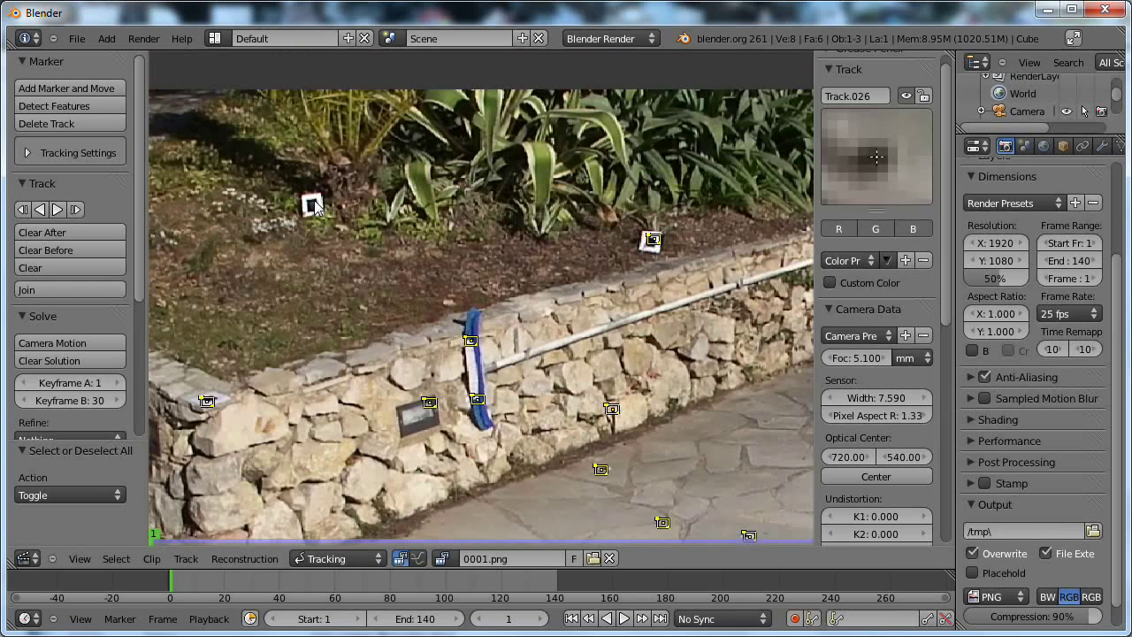
pyautogui.keyDown('ctrl'); pyautogui.click(314, 204); pyautogui.keyUp('ctrl')
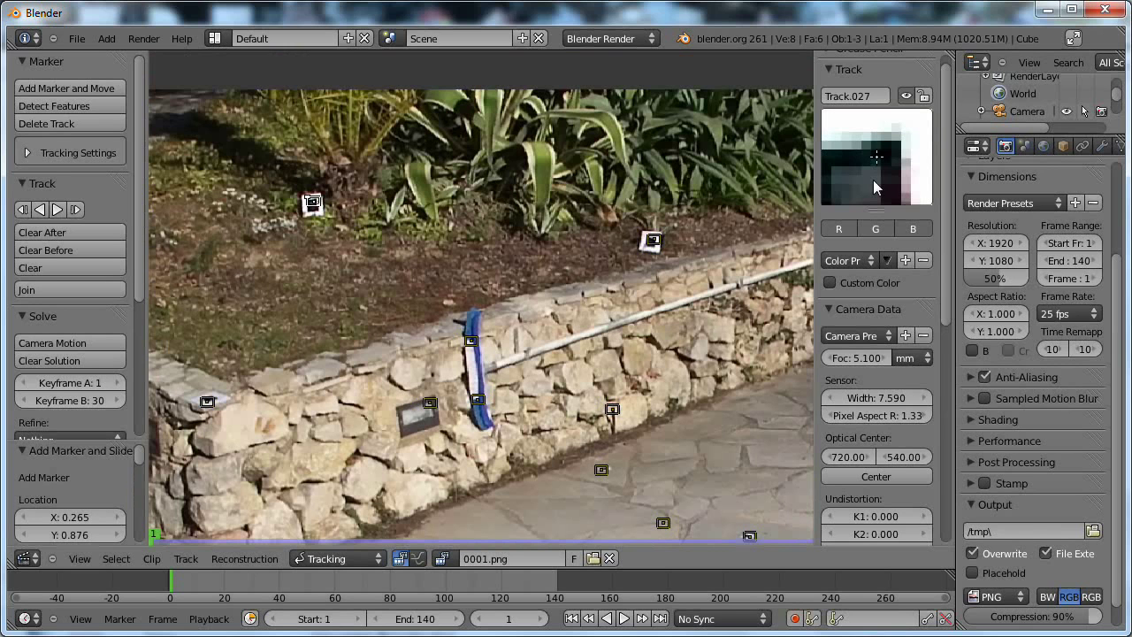
# Fine-tune the marker on the flower-bed target's black square corner and select all tracks across the frame
pyautogui.moveTo(872, 179); pyautogui.dragTo(836, 200)
pyautogui.scroll(-4, 426, 403)
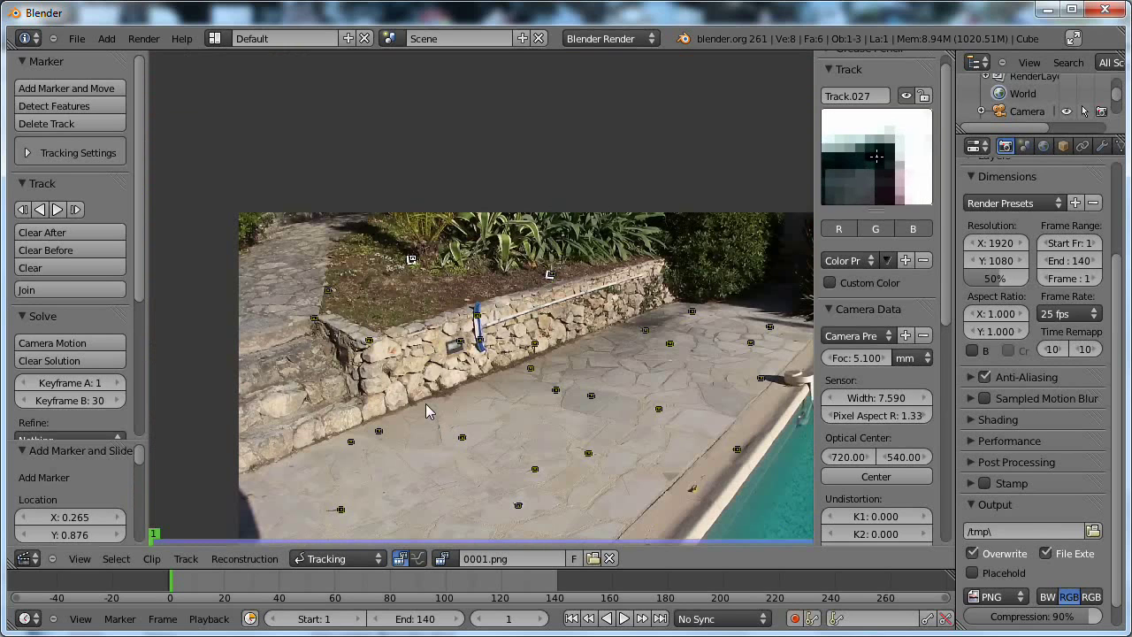
pyautogui.moveTo(425, 403); pyautogui.dragTo(386, 292, button='middle')
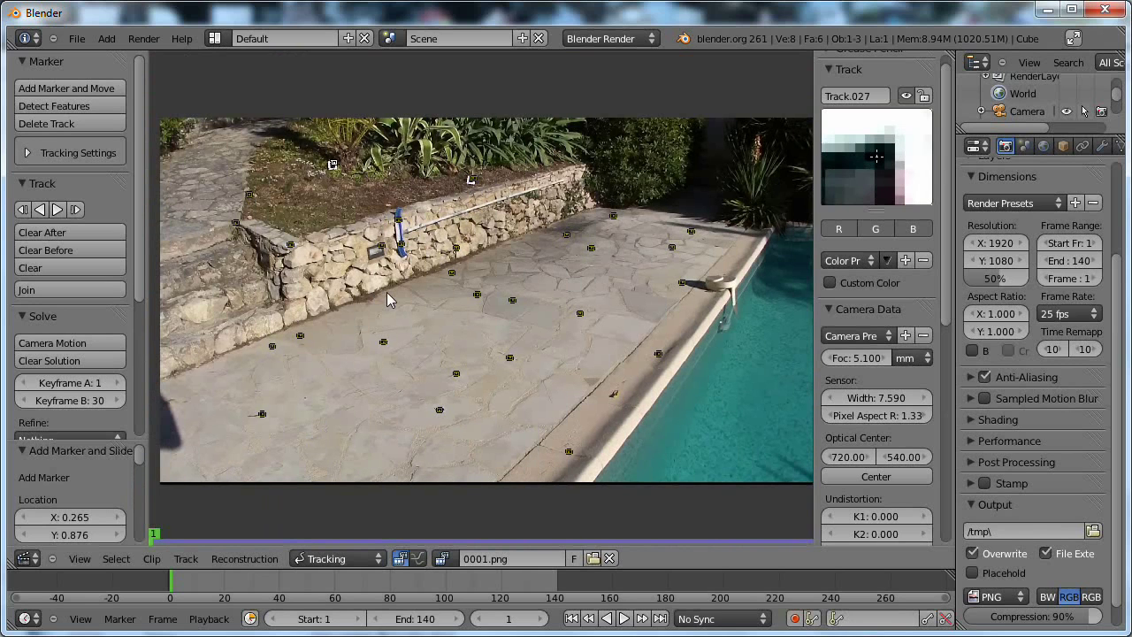
pyautogui.press('a')
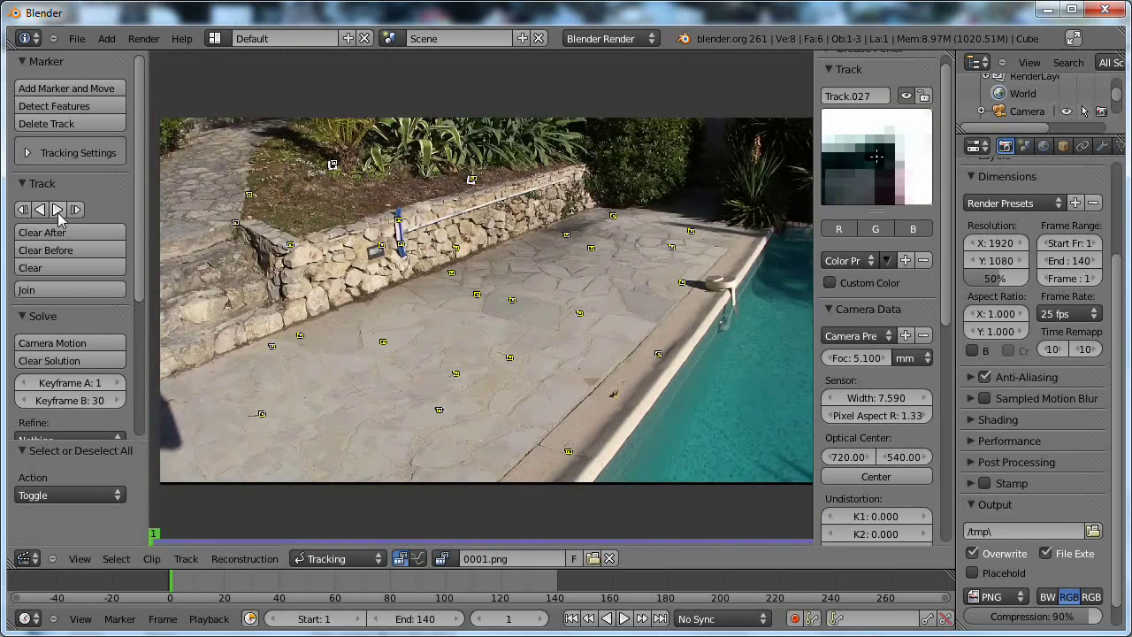
# Save the project as screencast2.blend in the blender motion track folder
pyautogui.click(76, 39)
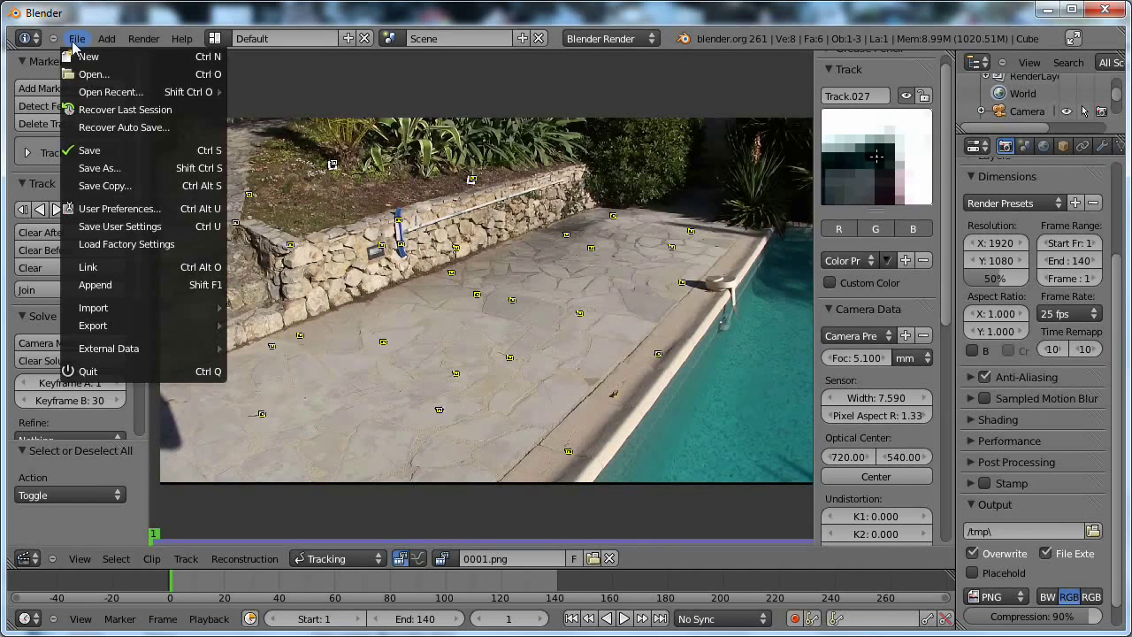
pyautogui.click(99, 150)
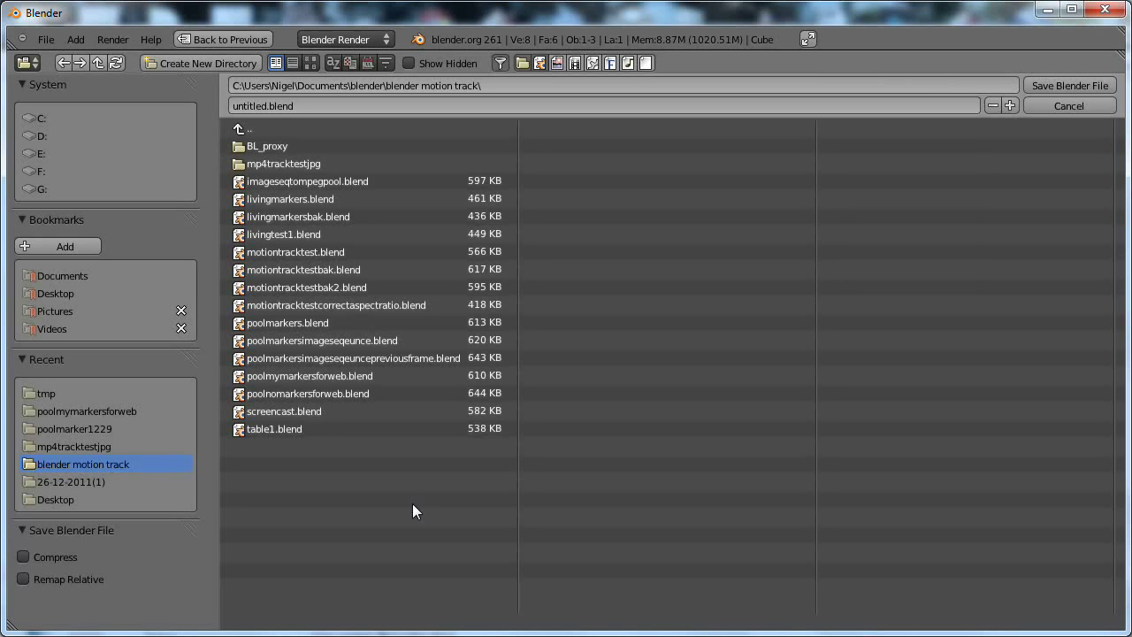
pyautogui.click(263, 107)
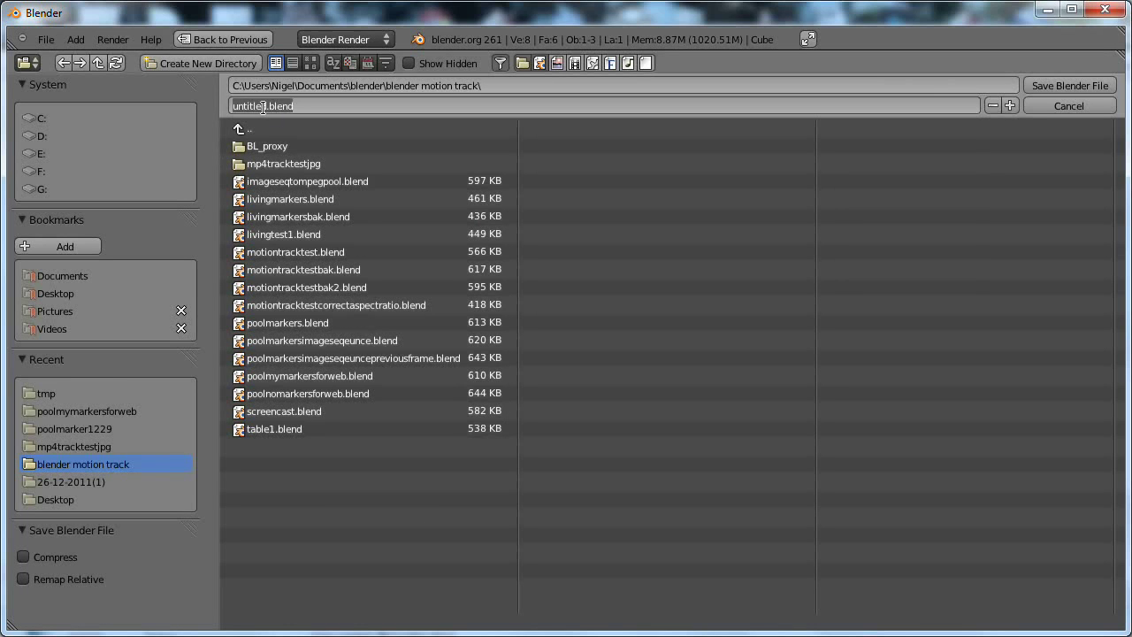
pyautogui.moveTo(263, 107); pyautogui.dragTo(237, 85)
pyautogui.write('scree')
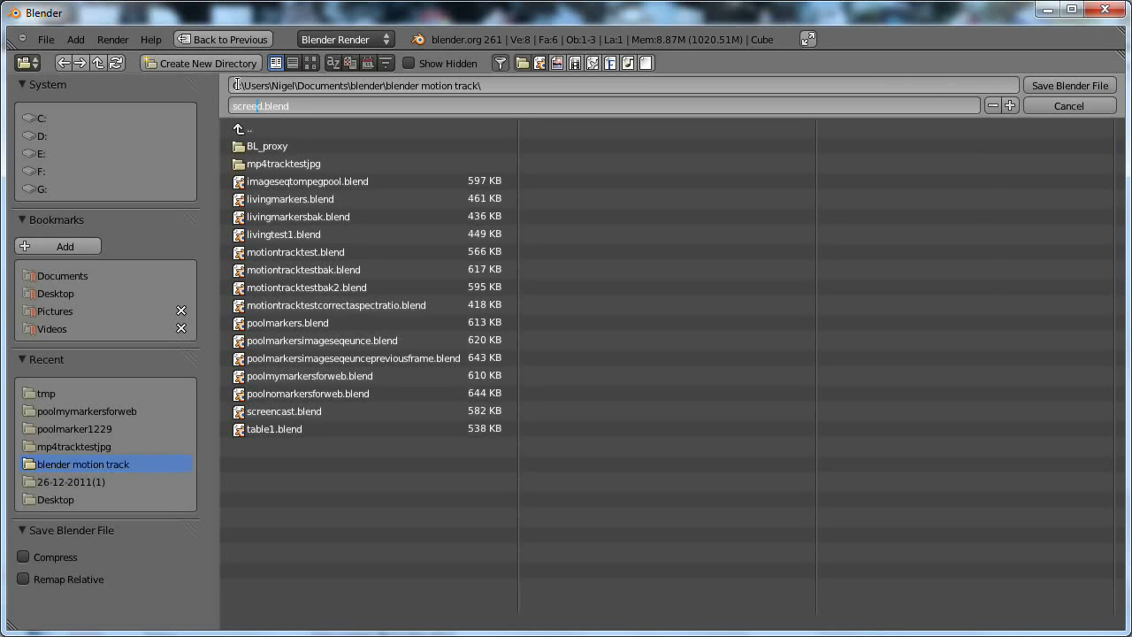
pyautogui.write('ncast2')
pyautogui.press('Delete')
pyautogui.click(1060, 89)
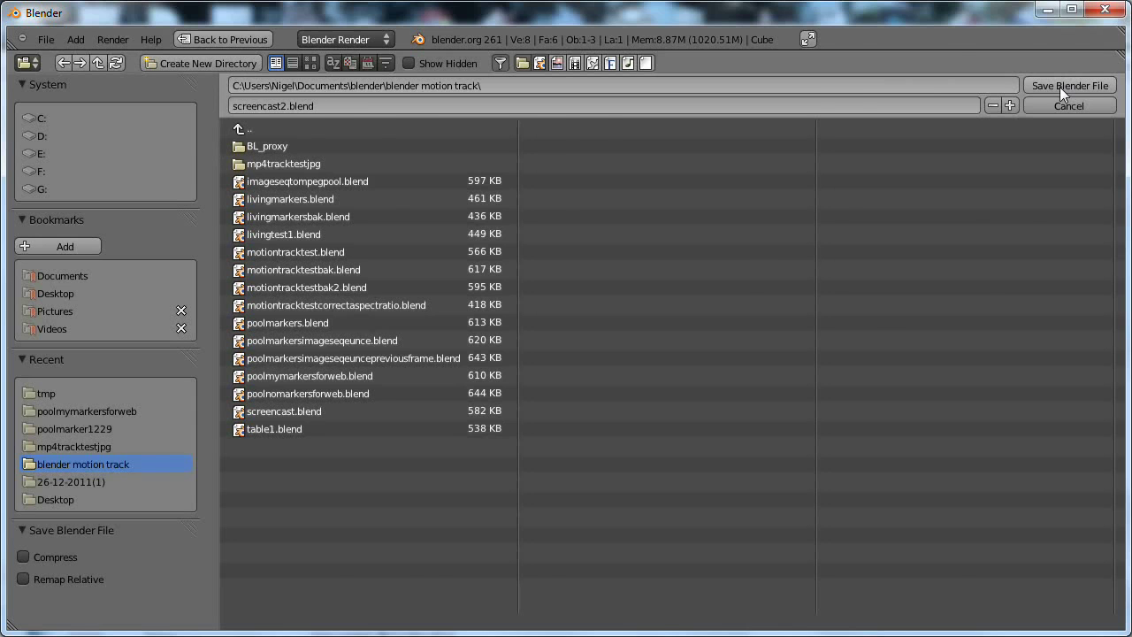
pyautogui.click(1060, 88)
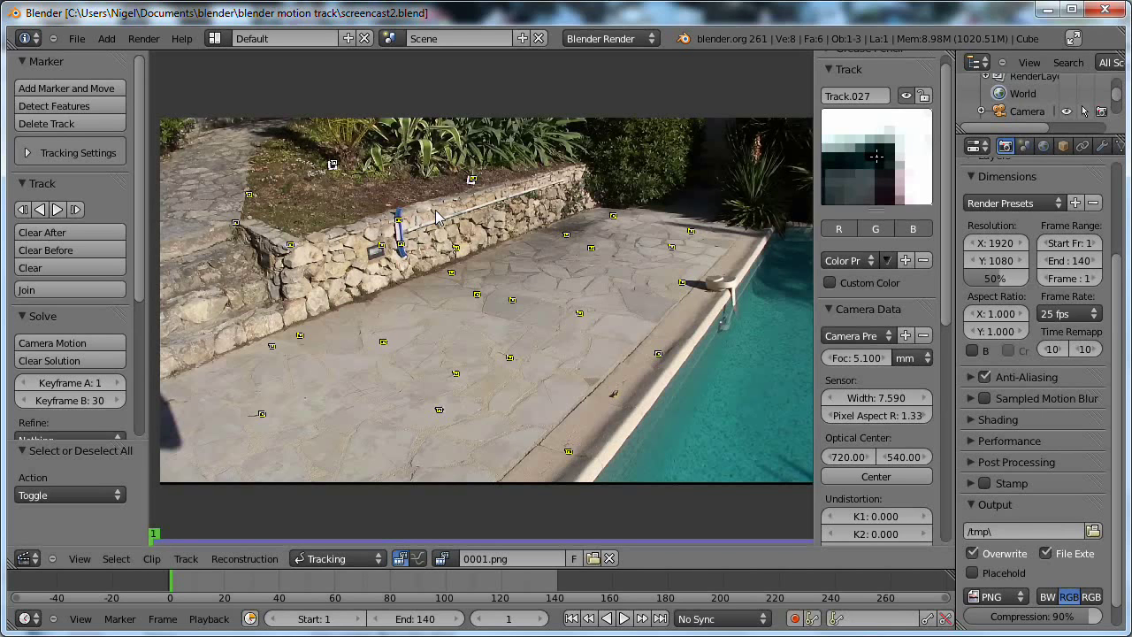
# Track all selected markers forwards through the clip to frame 140 and scrub the last frames to check the tracks
pyautogui.click(57, 210)
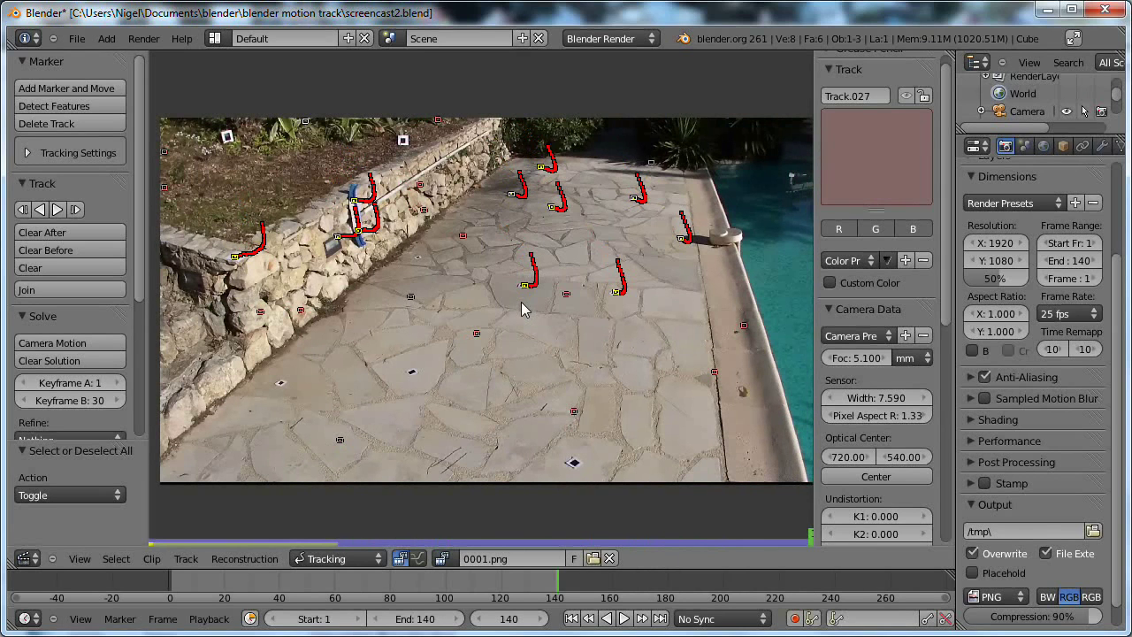
pyautogui.moveTo(543, 583)
pyautogui.mouseDown()
pyautogui.moveTo(349, 588)
pyautogui.moveTo(553, 590)
pyautogui.mouseUp()
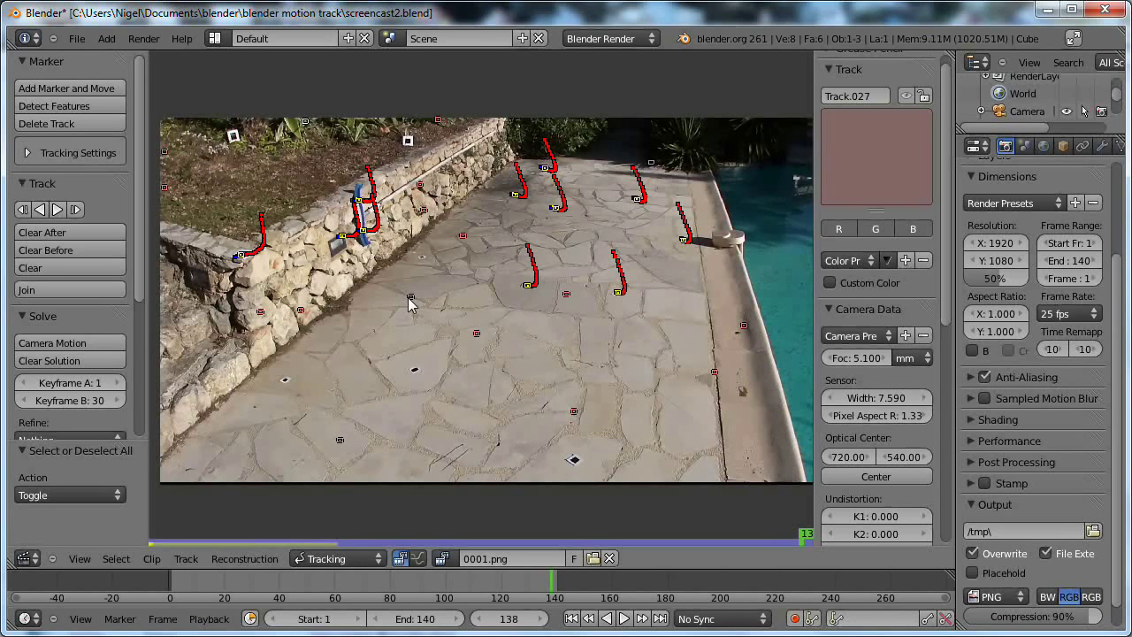
pyautogui.moveTo(806, 538); pyautogui.dragTo(814, 537)
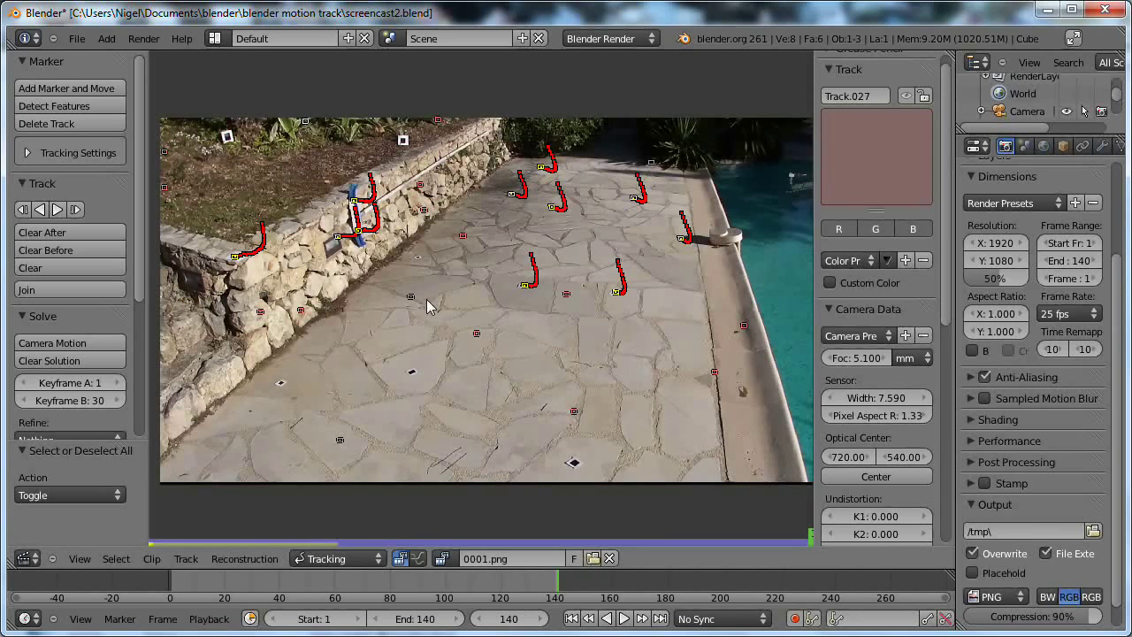
# At frame 140, add a tracking marker on the dark tip of the small paving target near the wall base and fine-tune its position
pyautogui.keyDown('ctrl'); pyautogui.click(477, 334); pyautogui.keyUp('ctrl')
pyautogui.scroll(1, 524, 379)
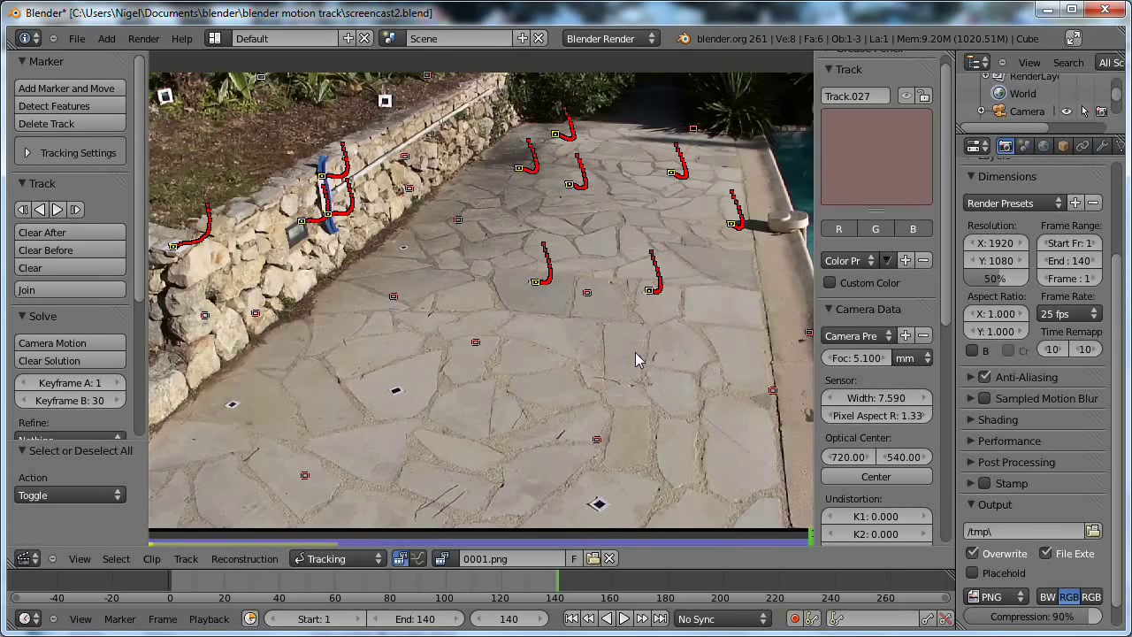
pyautogui.scroll(2, 637, 358)
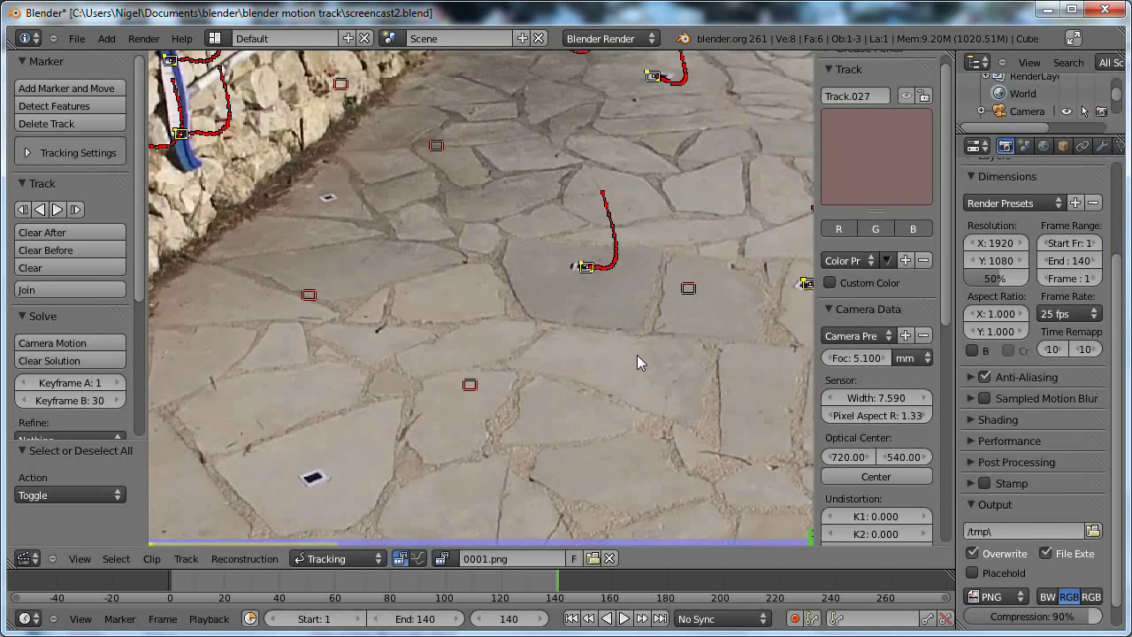
pyautogui.moveTo(637, 355); pyautogui.dragTo(526, 341, button='middle')
pyautogui.scroll(2, 420, 106)
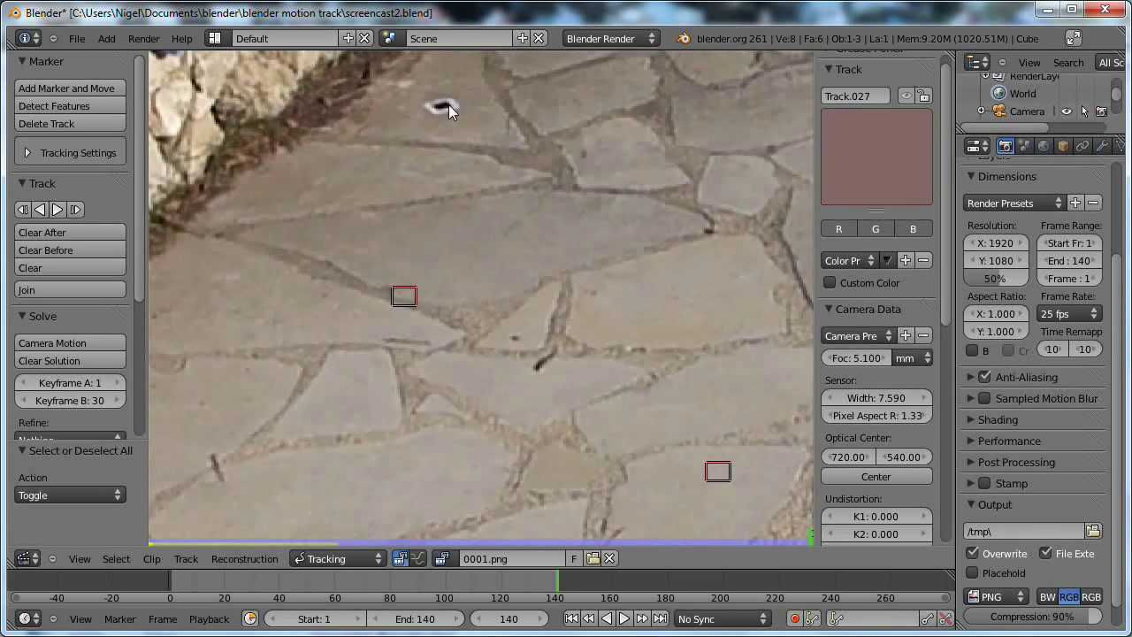
pyautogui.keyDown('ctrl'); pyautogui.click(446, 106); pyautogui.keyUp('ctrl')
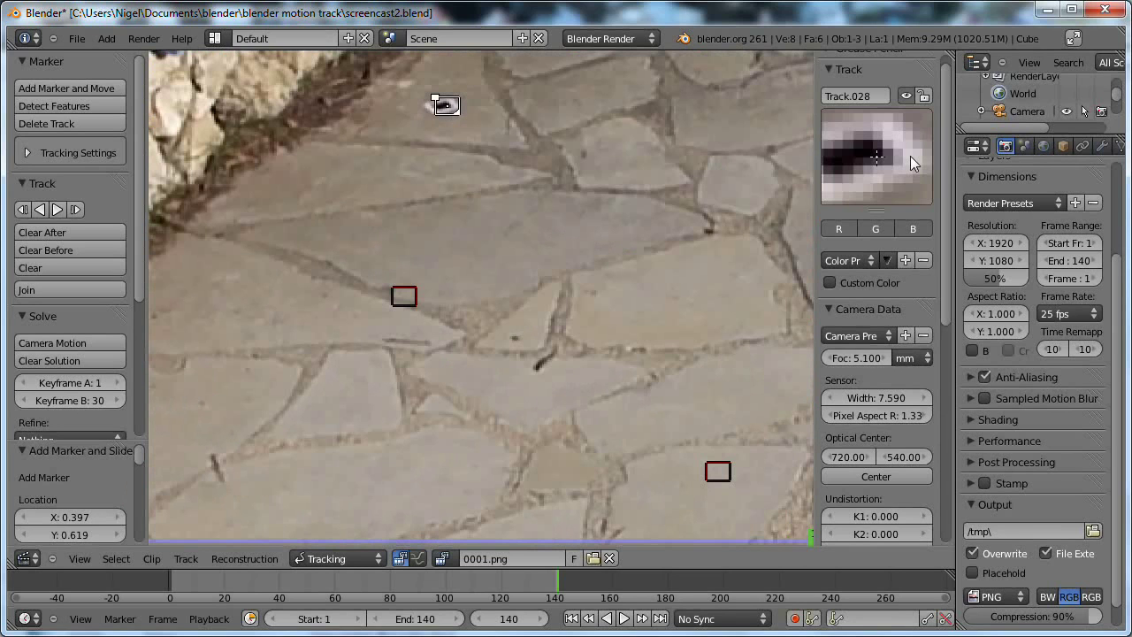
pyautogui.moveTo(910, 156); pyautogui.dragTo(901, 158)
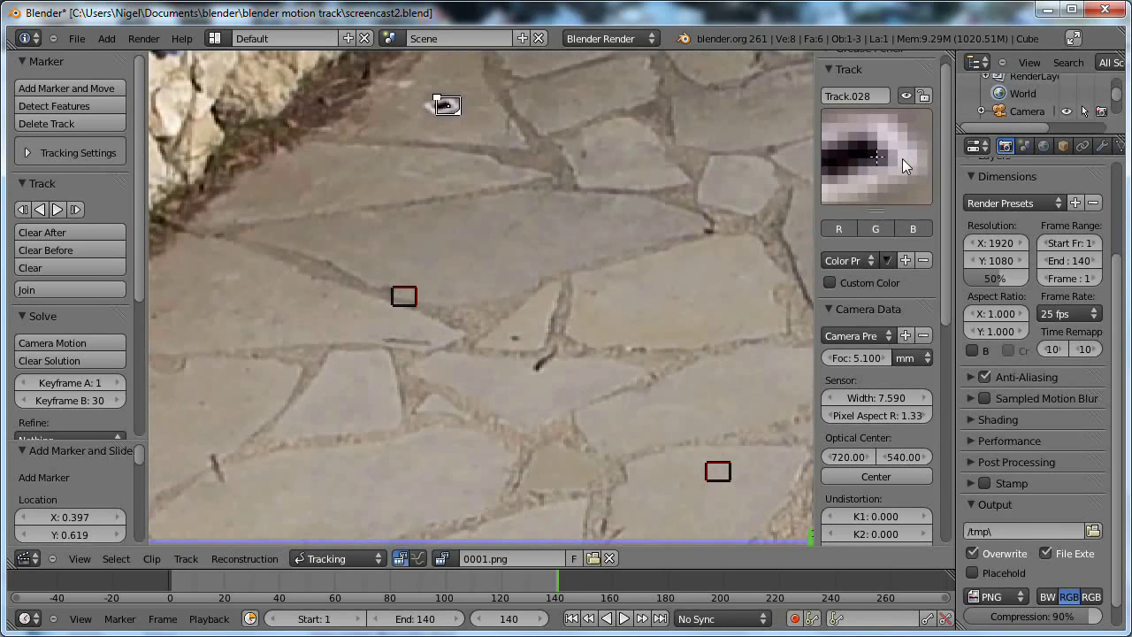
# Add tracking markers on the end of the short dark twig in the mid paving and on the small dark spot farther back
pyautogui.keyDown('ctrl'); pyautogui.click(535, 370); pyautogui.keyUp('ctrl')
pyautogui.moveTo(692, 247); pyautogui.dragTo(415, 451, button='middle')
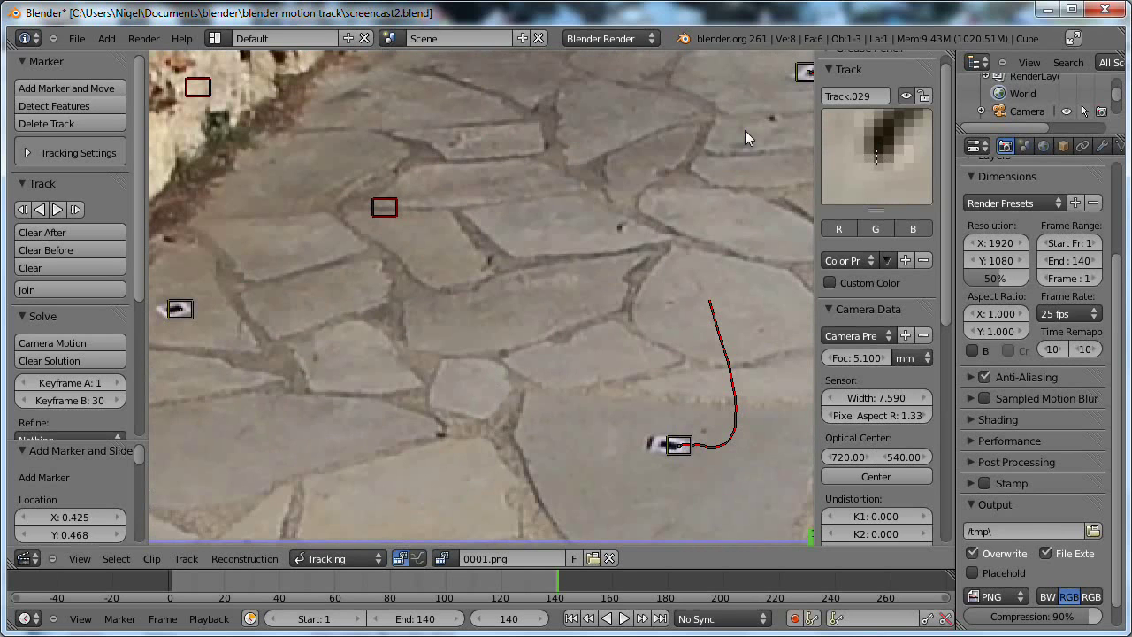
pyautogui.keyDown('ctrl'); pyautogui.click(770, 117); pyautogui.keyUp('ctrl')
# Add a tracking marker on the dark spot on the pool coping behind the white round fitting and centre it
pyautogui.moveTo(556, 168); pyautogui.dragTo(517, 421, button='middle')
pyautogui.moveTo(785, 468); pyautogui.dragTo(451, 464, button='middle')
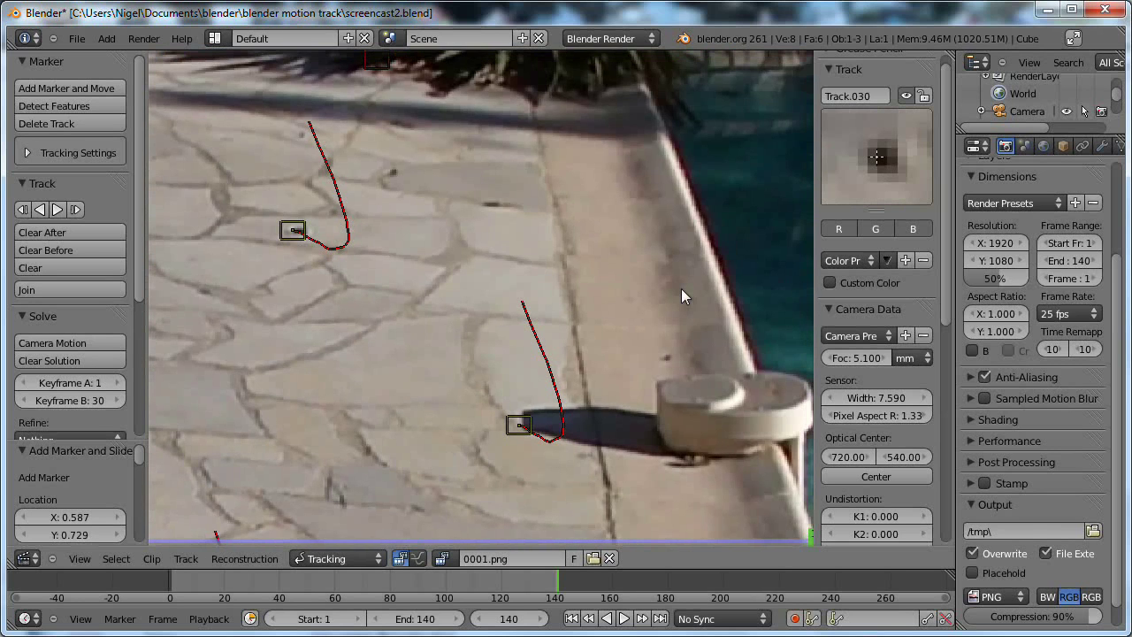
pyautogui.keyDown('ctrl'); pyautogui.click(665, 356); pyautogui.keyUp('ctrl')
pyautogui.moveTo(887, 170); pyautogui.dragTo(875, 169)
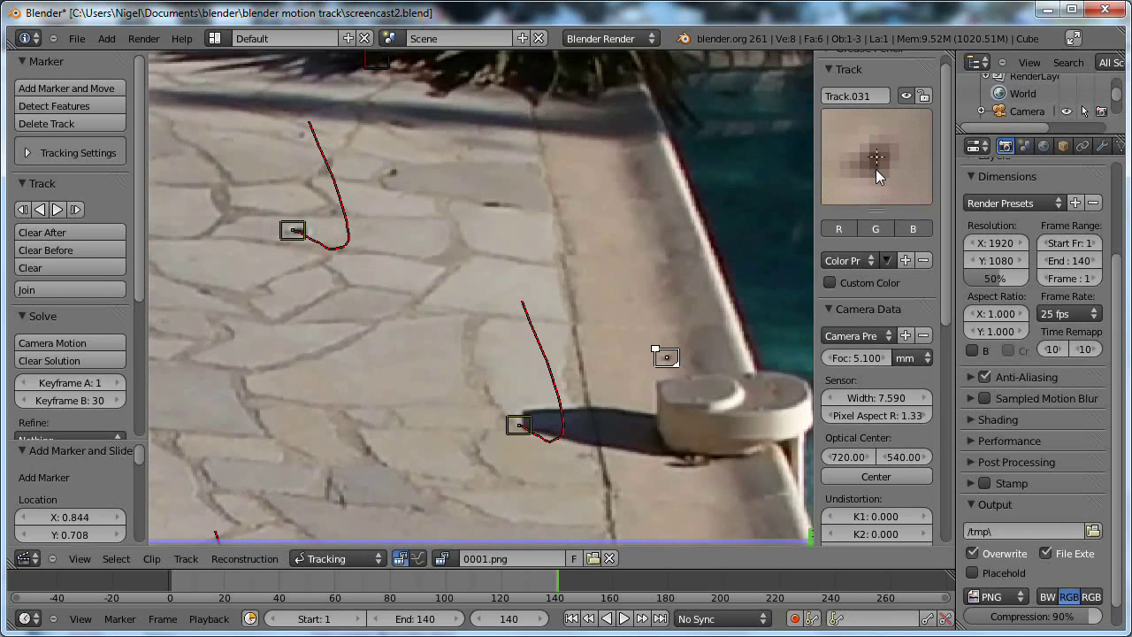
# Add a tracking marker on the lower-left corner of the brown and yellow debris on the near pool coping
pyautogui.moveTo(301, 494); pyautogui.dragTo(239, 346, button='middle')
pyautogui.moveTo(214, 479); pyautogui.dragTo(90, 236, button='middle')
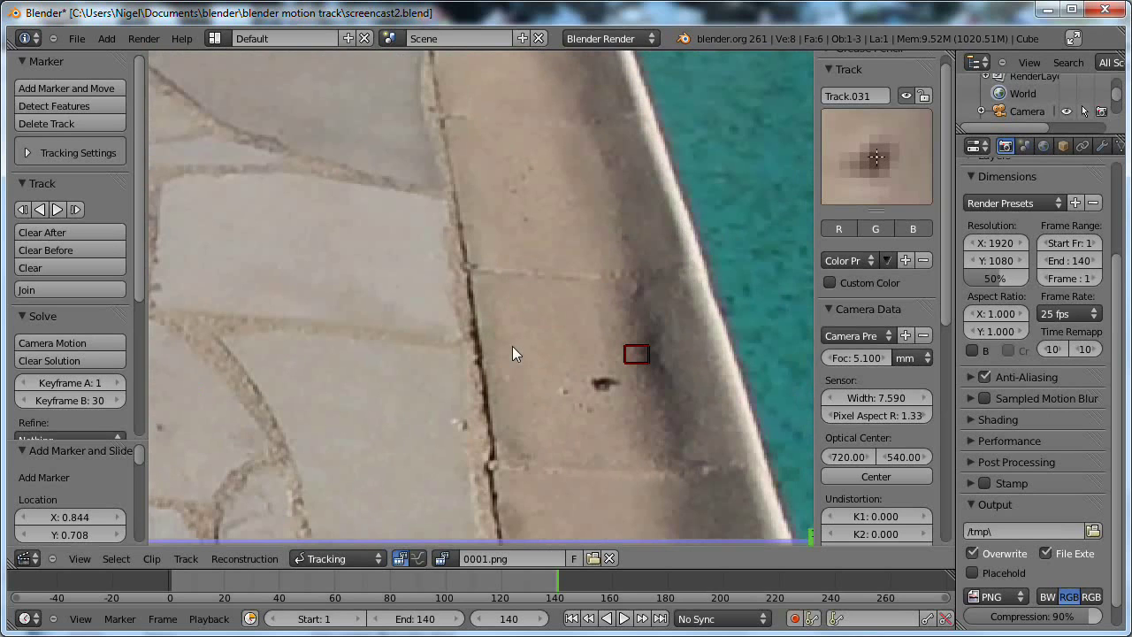
pyautogui.moveTo(512, 347); pyautogui.dragTo(525, 191, button='middle')
pyautogui.moveTo(353, 395); pyautogui.dragTo(281, 204, button='middle')
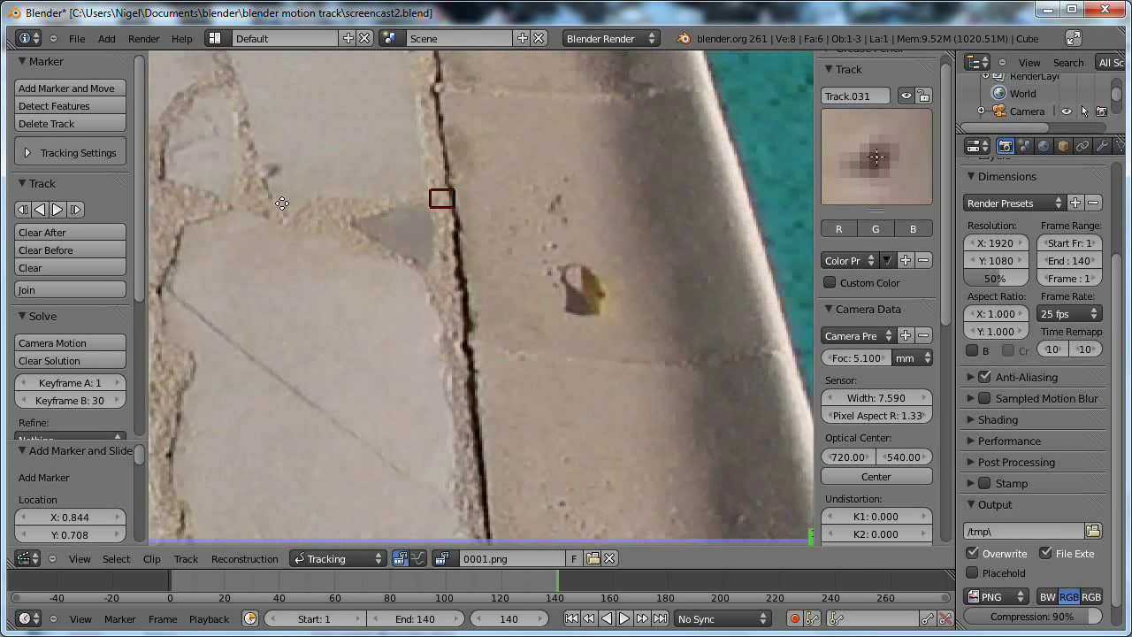
pyautogui.keyDown('ctrl'); pyautogui.click(566, 309); pyautogui.keyUp('ctrl')
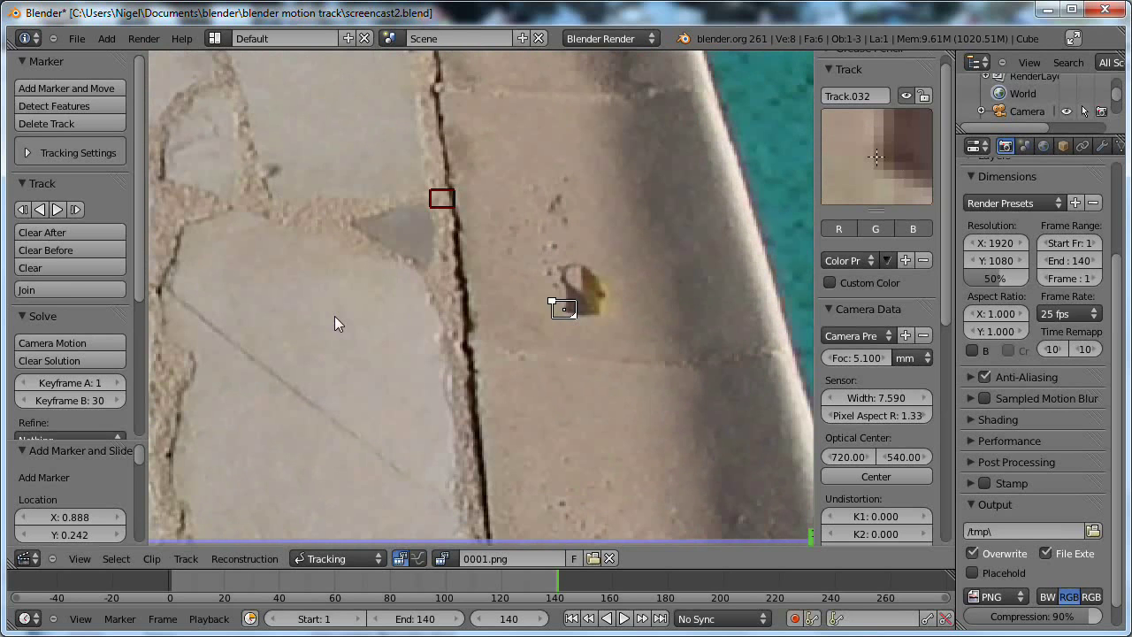
# Add tracking markers on the upper end of the small dark twig and the right corner of the nearest paving target's black square
pyautogui.moveTo(334, 316); pyautogui.dragTo(613, 311, button='middle')
pyautogui.moveTo(396, 340)
pyautogui.mouseDown(button='middle')
pyautogui.moveTo(666, 271)
pyautogui.moveTo(765, 269)
pyautogui.mouseUp(button='middle')
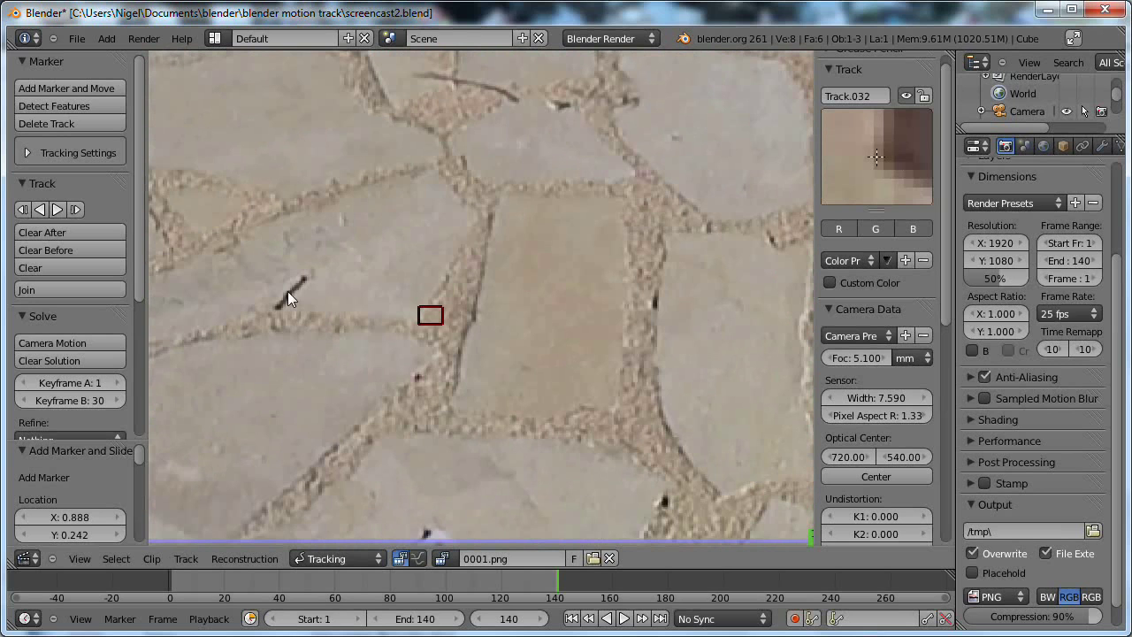
pyautogui.keyDown('ctrl'); pyautogui.click(304, 276); pyautogui.keyUp('ctrl')
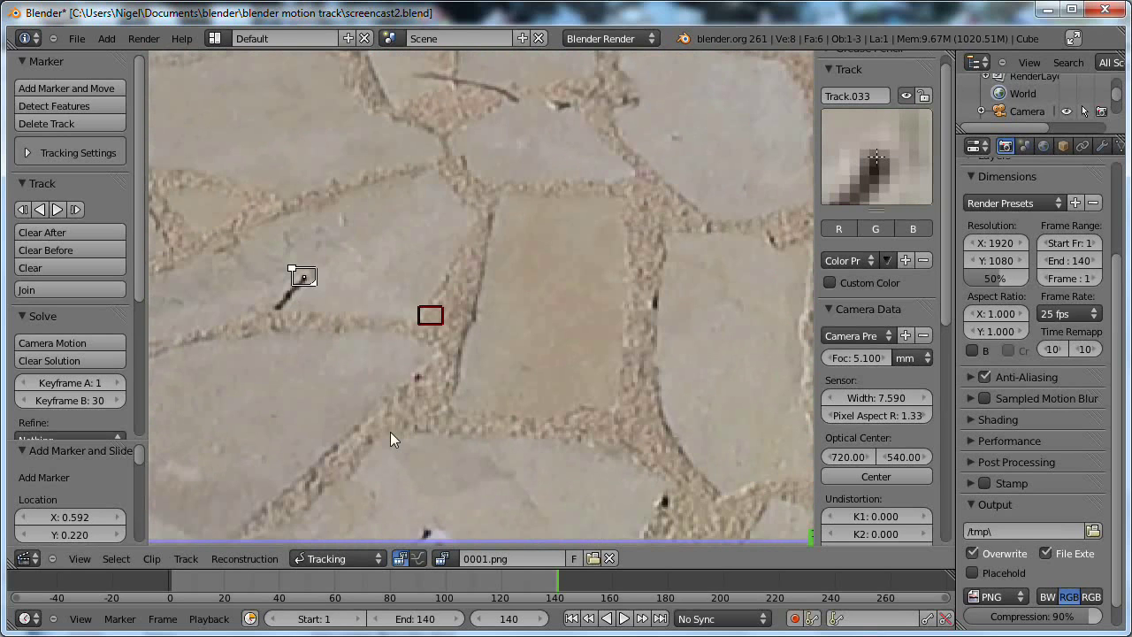
pyautogui.moveTo(390, 431); pyautogui.dragTo(507, 222, button='middle')
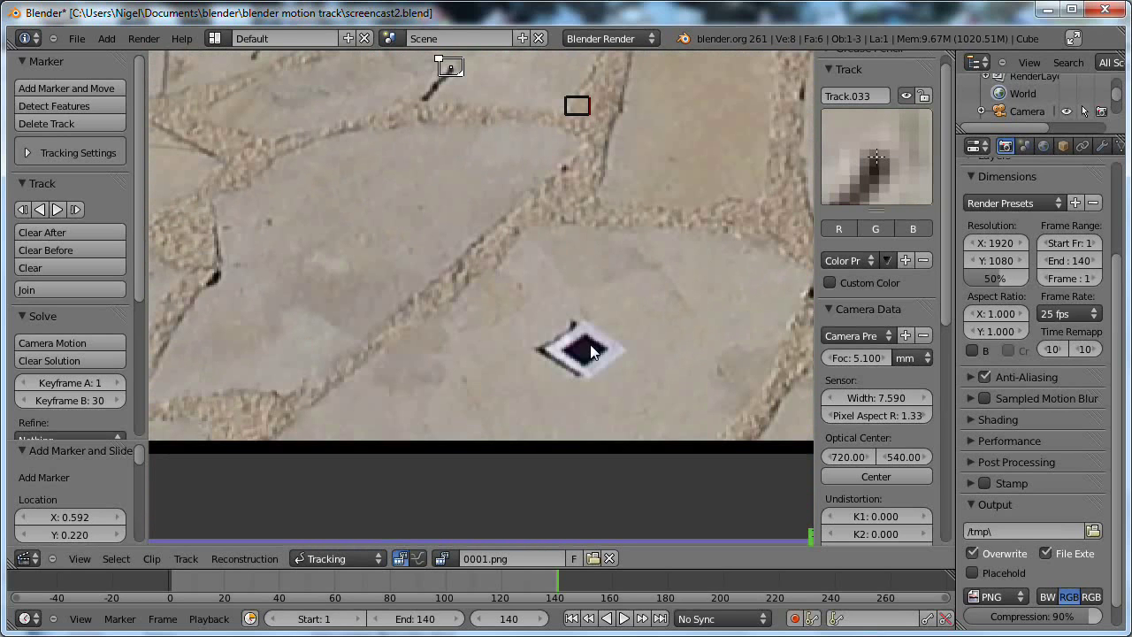
pyautogui.keyDown('ctrl'); pyautogui.click(605, 346); pyautogui.keyUp('ctrl')
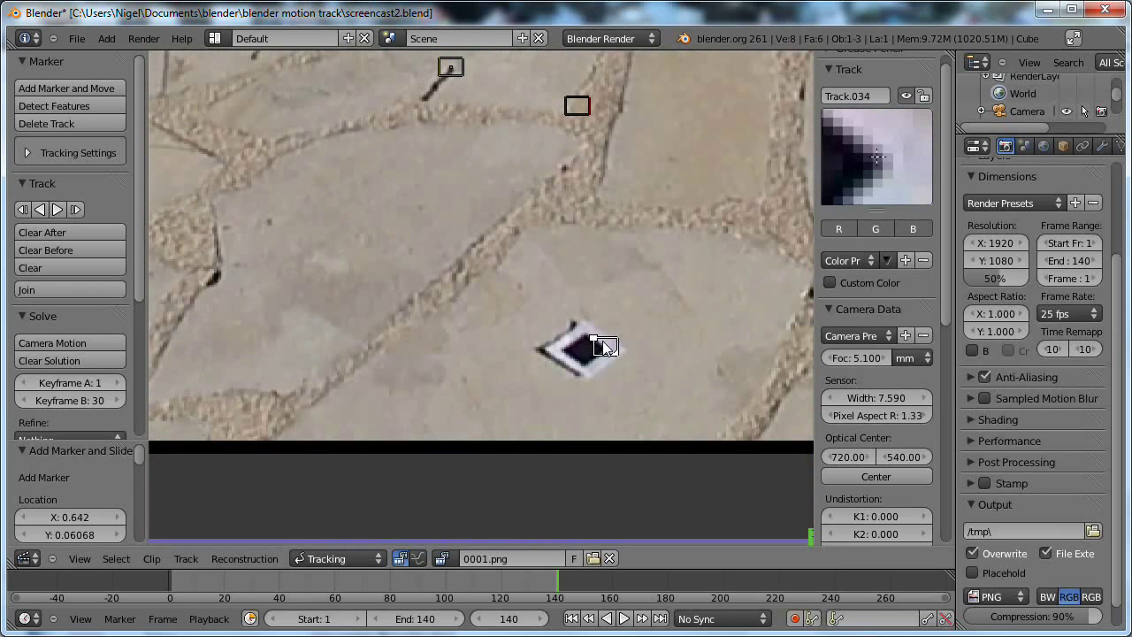
# Add tracking markers on the upper end of the long thin twig and on the black square of the paving target near the wall
pyautogui.moveTo(364, 220)
pyautogui.mouseDown(button='middle')
pyautogui.moveTo(440, 225)
pyautogui.moveTo(475, 279)
pyautogui.mouseUp(button='middle')
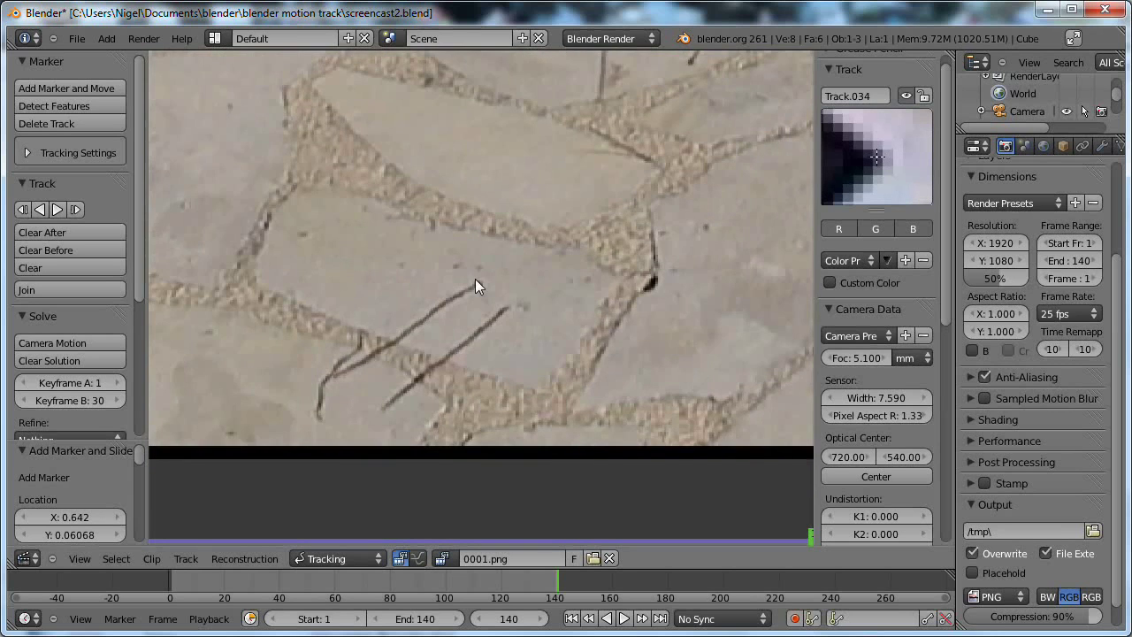
pyautogui.keyDown('ctrl'); pyautogui.click(480, 283); pyautogui.keyUp('ctrl')
pyautogui.moveTo(333, 208); pyautogui.dragTo(744, 301, button='middle')
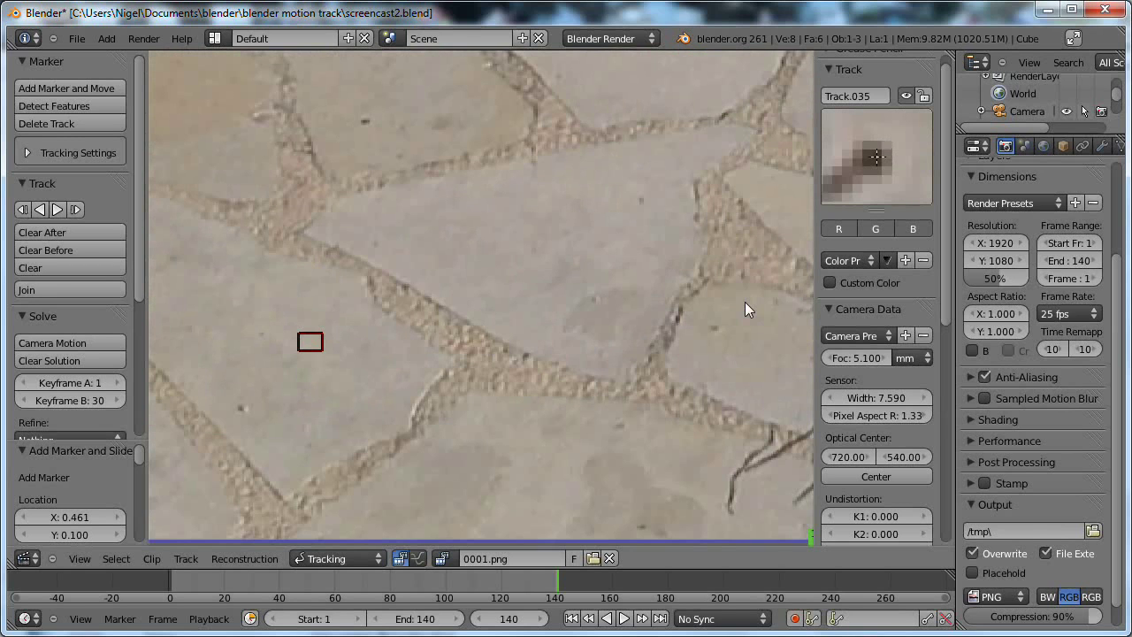
pyautogui.moveTo(361, 238); pyautogui.dragTo(581, 391, button='middle')
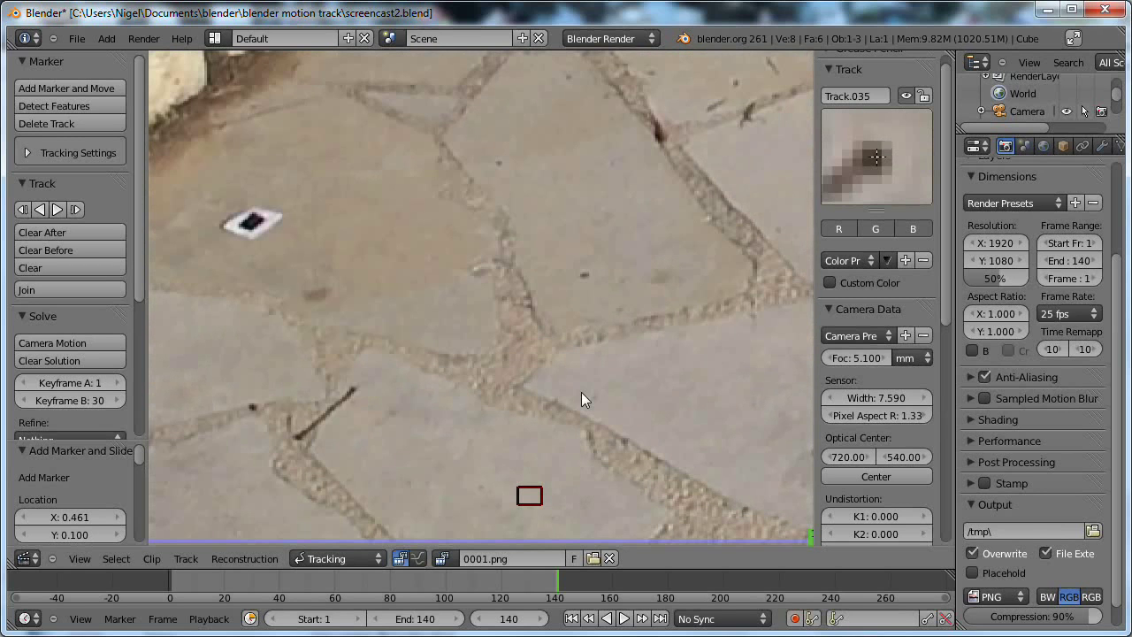
pyautogui.keyDown('ctrl'); pyautogui.click(253, 229); pyautogui.keyUp('ctrl')
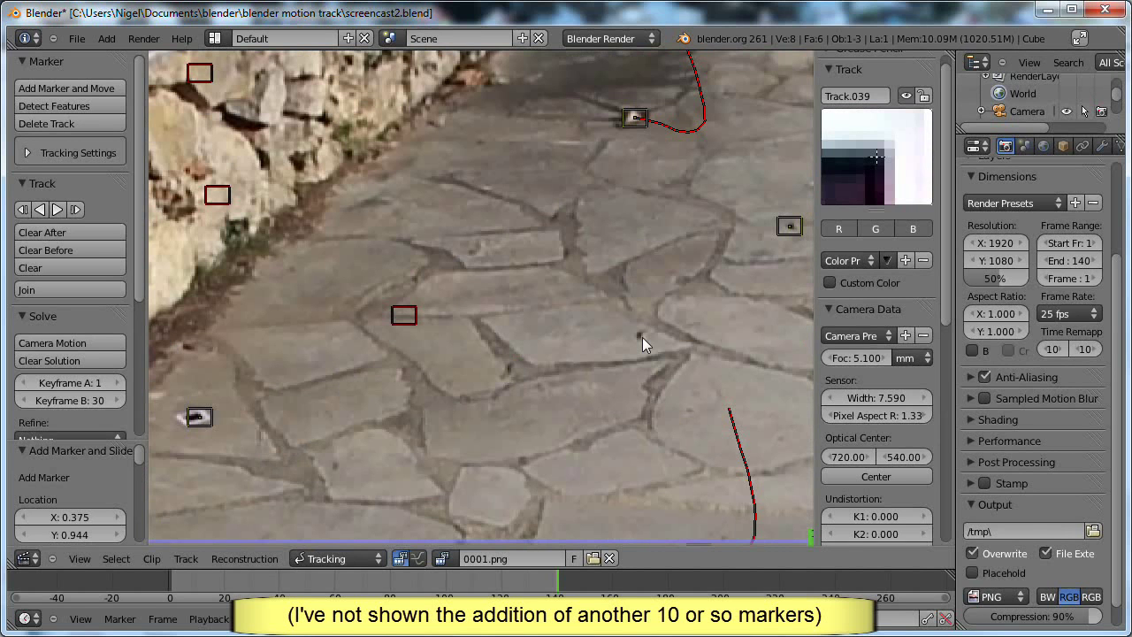
# Add a tracking marker on the small dark spot in the middle of the far paving
pyautogui.keyDown('ctrl'); pyautogui.click(637, 334); pyautogui.keyUp('ctrl')
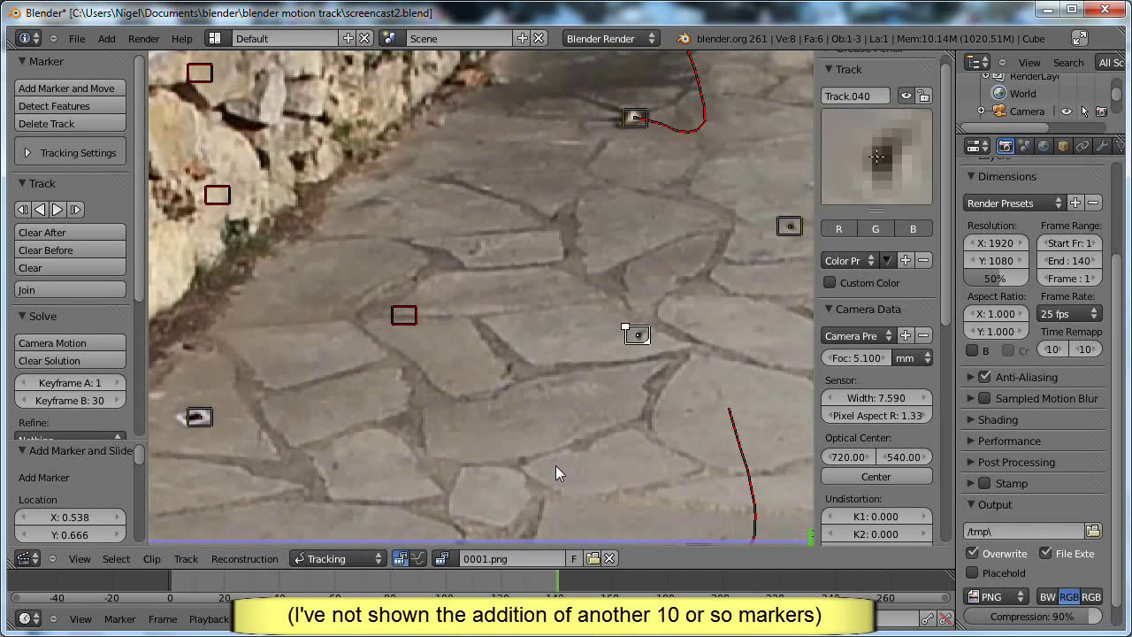
pyautogui.scroll(-3, 555, 465)
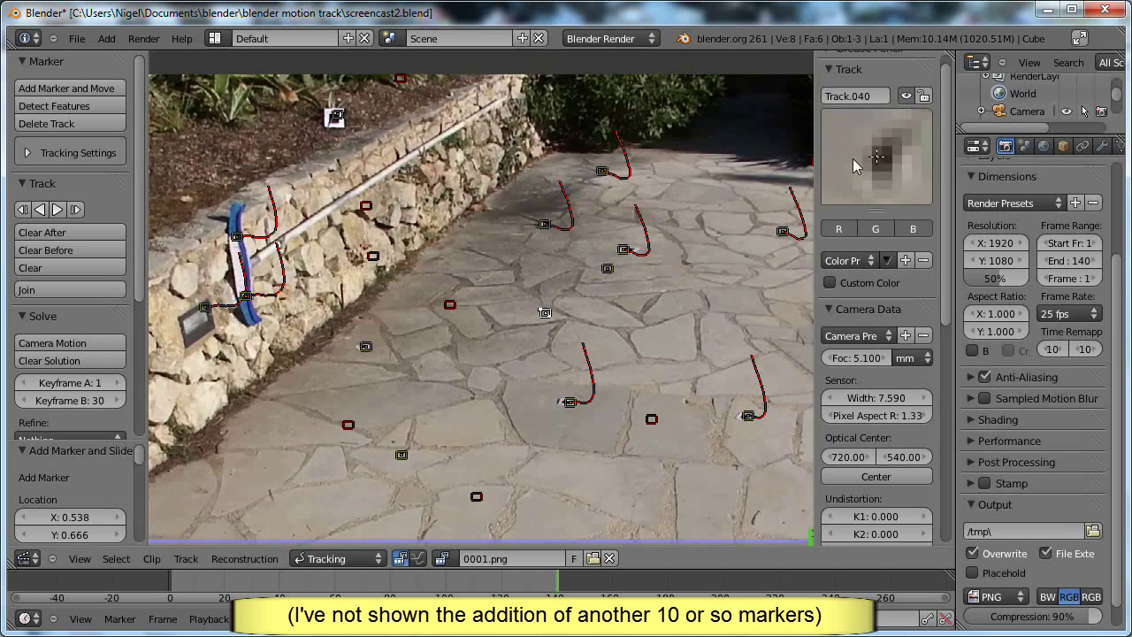
# Hide the disabled tracks in the clip display so only active markers show
pyautogui.moveTo(948, 169); pyautogui.dragTo(942, 382)
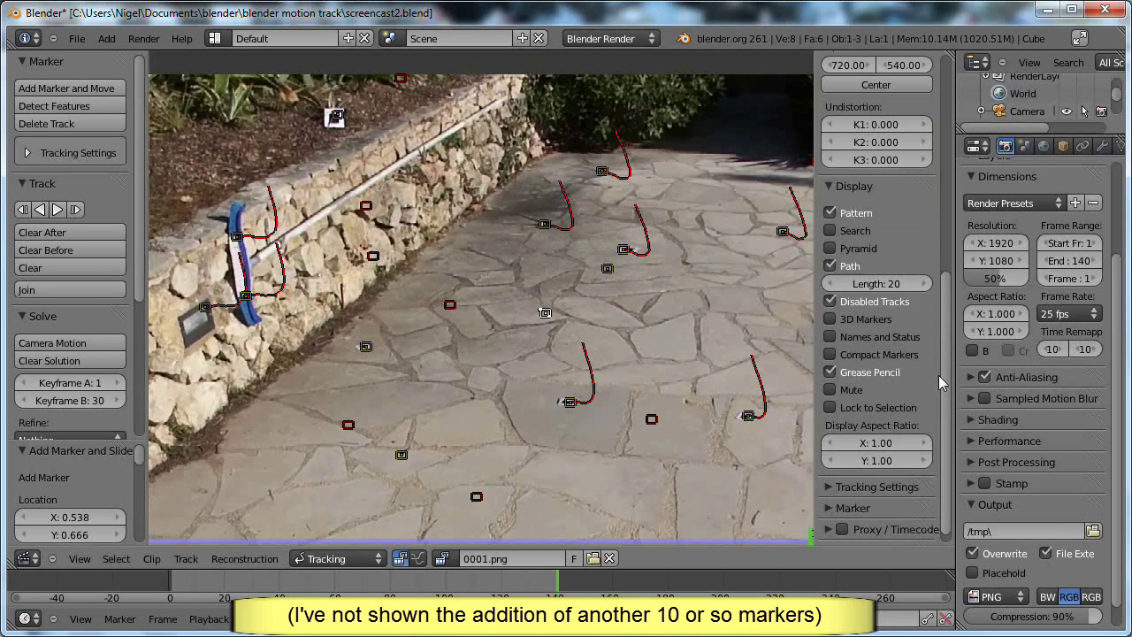
pyautogui.scroll(-1, 942, 382)
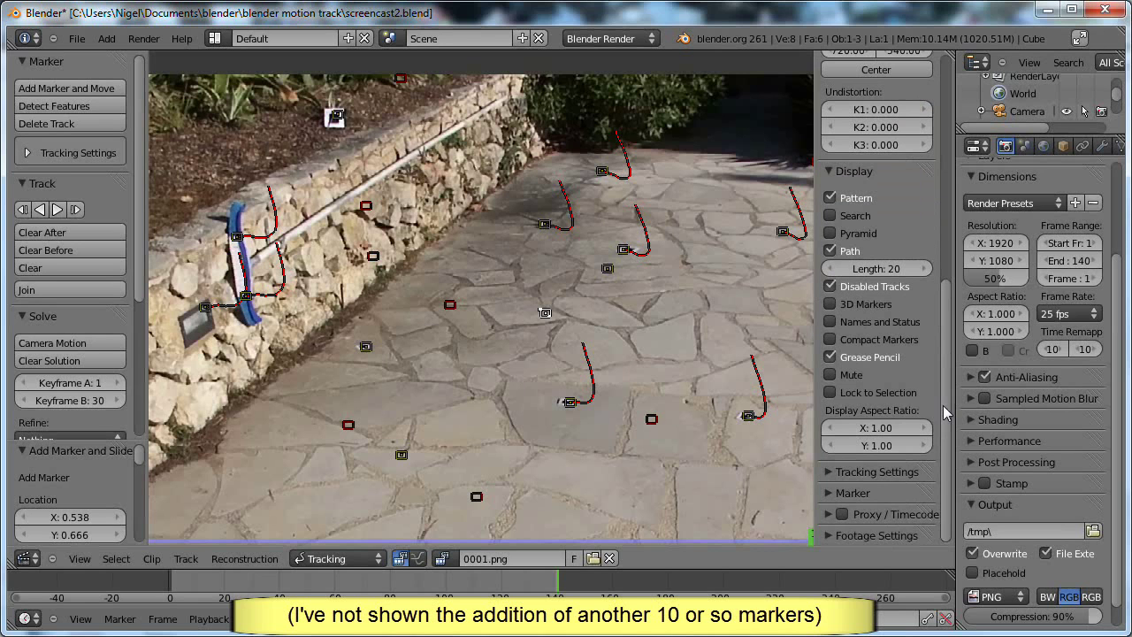
pyautogui.click(830, 286)
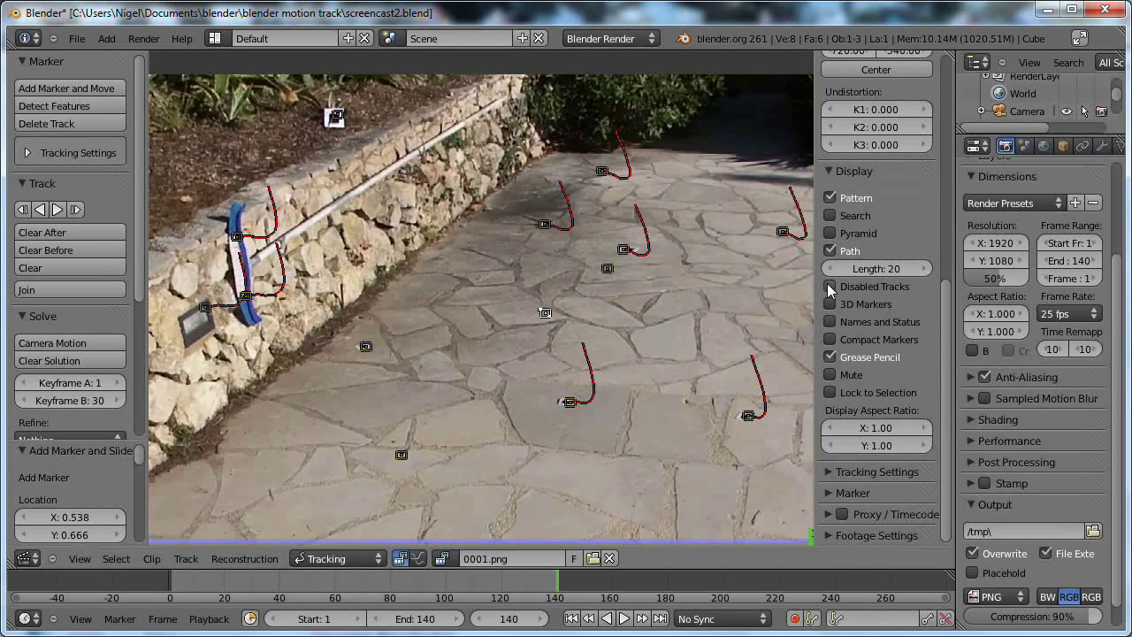
# Extend the selection to the new markers on the far paving, the paving beside the wall, the garden targets and the small dark twig
pyautogui.keyDown('shift'); pyautogui.rightClick(608, 271); pyautogui.keyUp('shift')
pyautogui.keyDown('shift'); pyautogui.rightClick(369, 346); pyautogui.keyUp('shift')
pyautogui.keyDown('shift'); pyautogui.rightClick(336, 117); pyautogui.keyUp('shift')
pyautogui.moveTo(659, 401); pyautogui.dragTo(417, 253, button='middle')
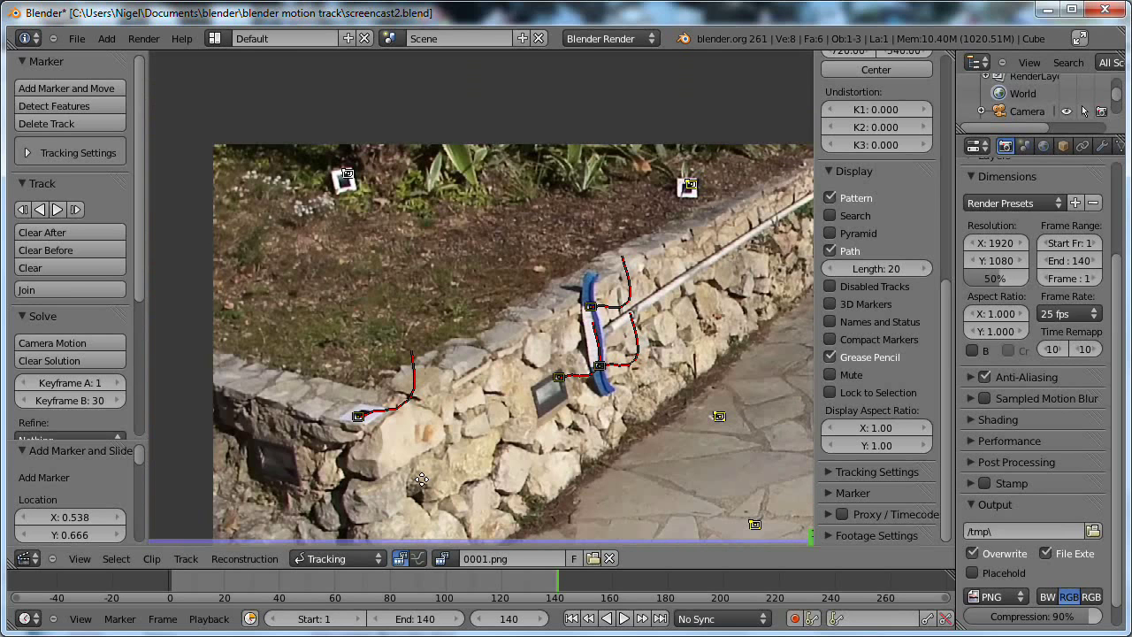
pyautogui.moveTo(422, 479); pyautogui.dragTo(376, 91, button='middle')
pyautogui.moveTo(422, 289); pyautogui.dragTo(410, 294, button='middle')
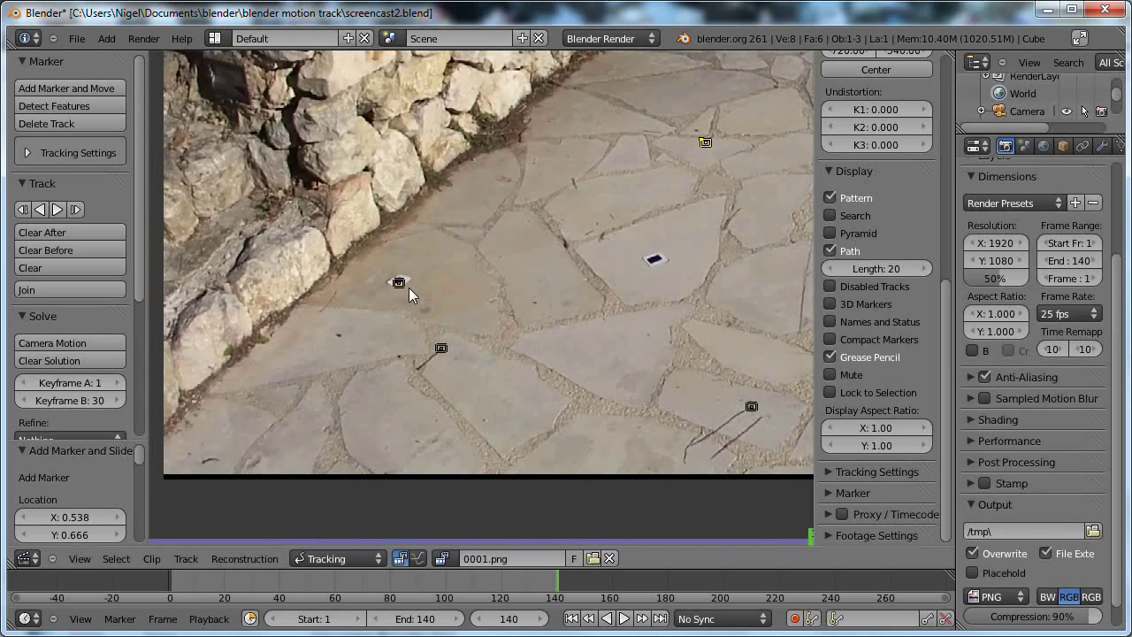
pyautogui.keyDown('shift'); pyautogui.rightClick(451, 336); pyautogui.keyUp('shift')
# Add the remaining new markers on the near paving and pool coping to the selection and track them backwards to frame 1
pyautogui.moveTo(752, 384); pyautogui.dragTo(293, 230, button='middle')
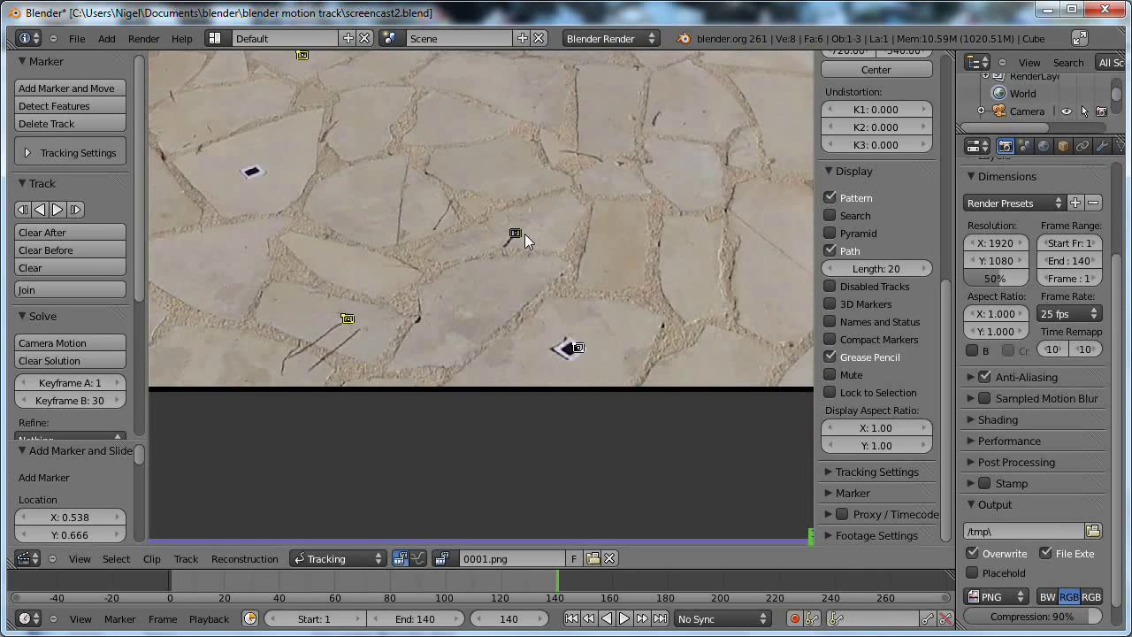
pyautogui.moveTo(663, 267); pyautogui.dragTo(402, 350, button='middle')
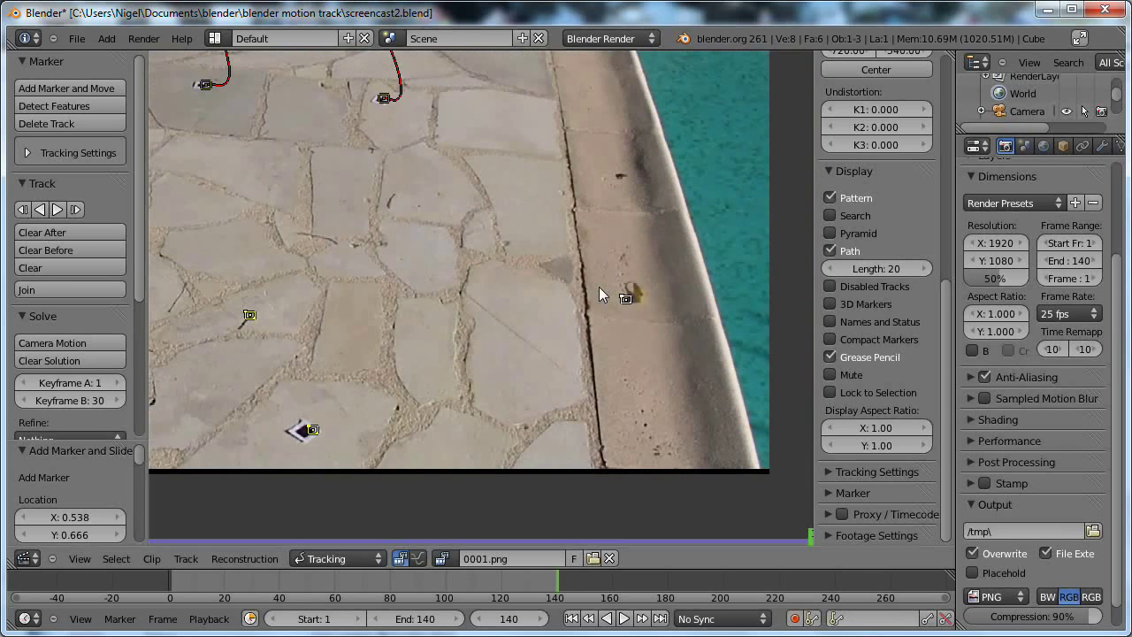
pyautogui.moveTo(468, 172); pyautogui.dragTo(484, 460, button='middle')
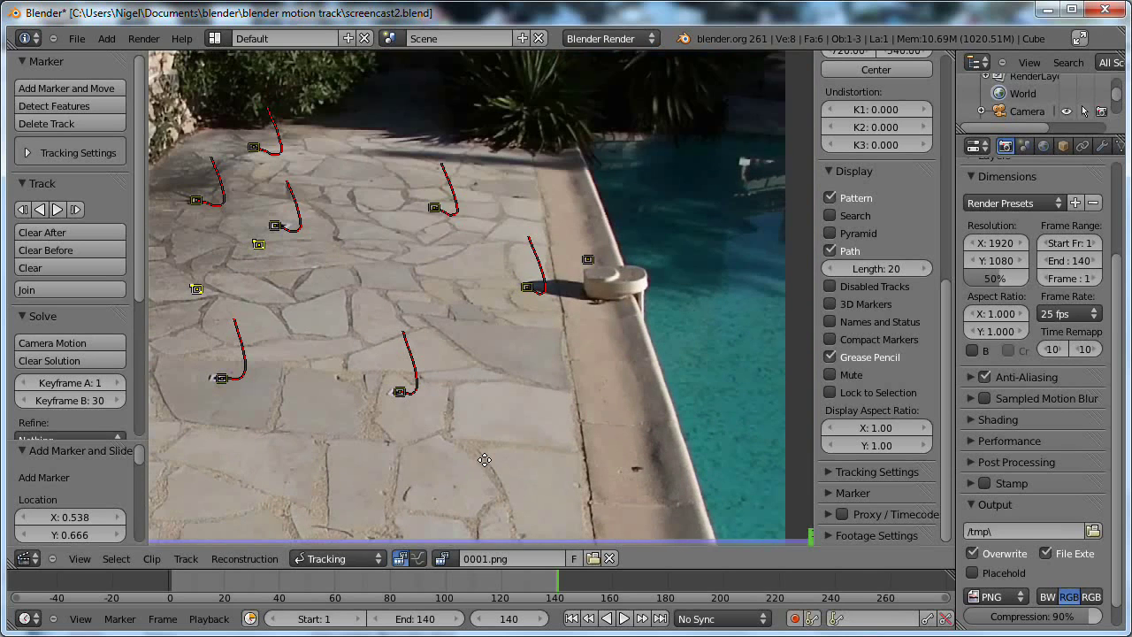
pyautogui.click(587, 261)
pyautogui.scroll(-3, 492, 306)
pyautogui.moveTo(353, 393); pyautogui.dragTo(534, 342, button='middle')
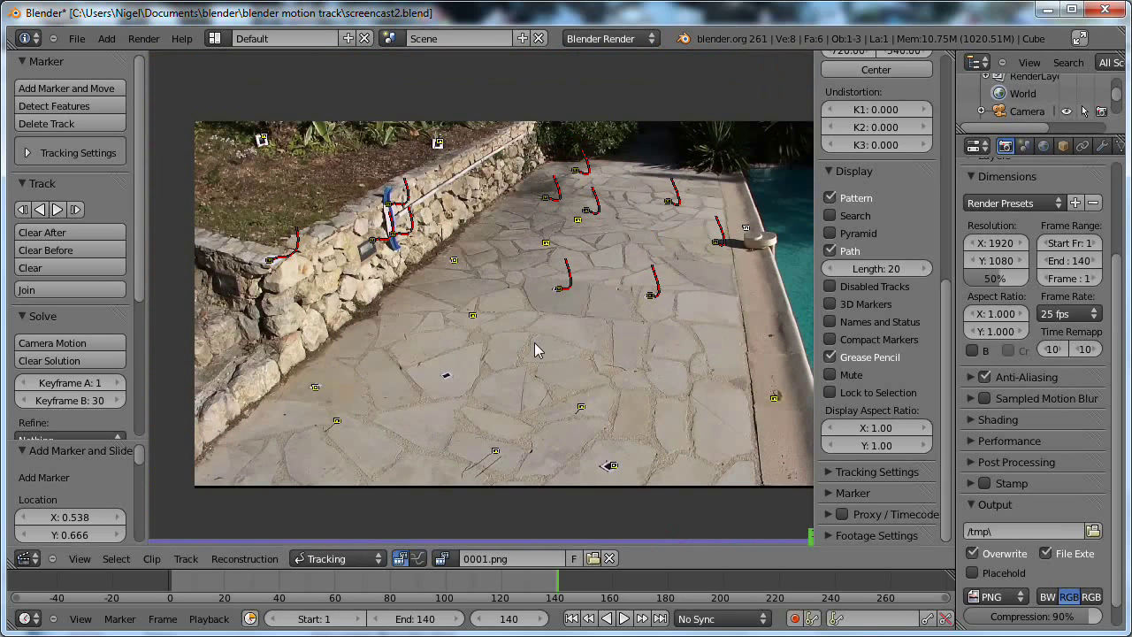
pyautogui.click(40, 210)
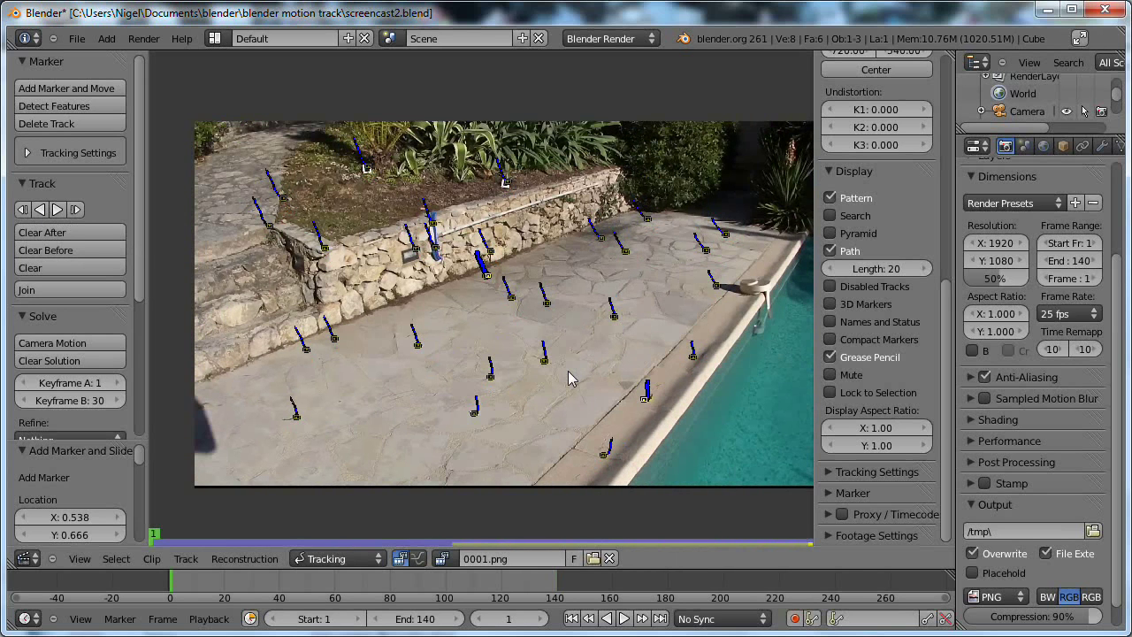
# Examine how well the paving markers follow their features at frames 89, 38 and 22
pyautogui.click(244, 558)
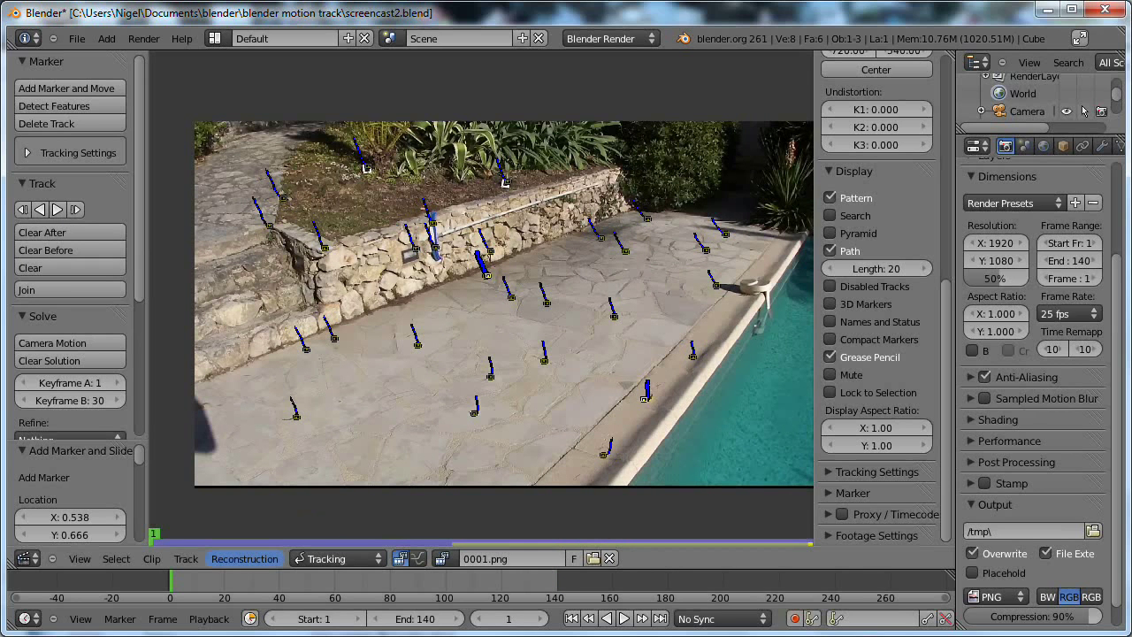
pyautogui.moveTo(184, 586); pyautogui.dragTo(415, 595)
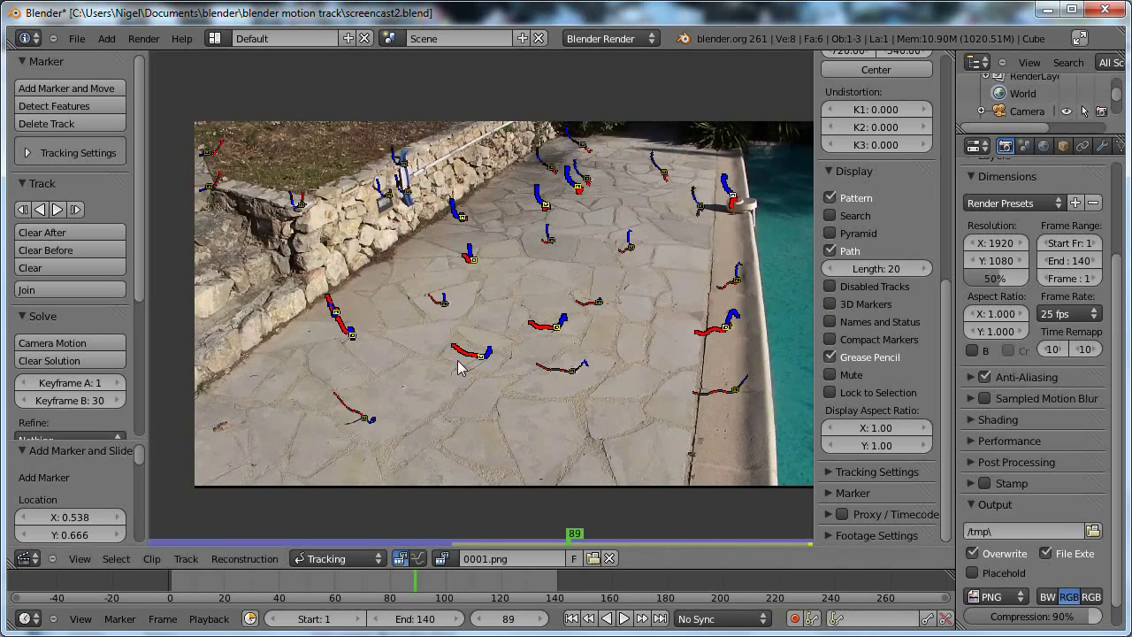
pyautogui.scroll(3, 458, 368)
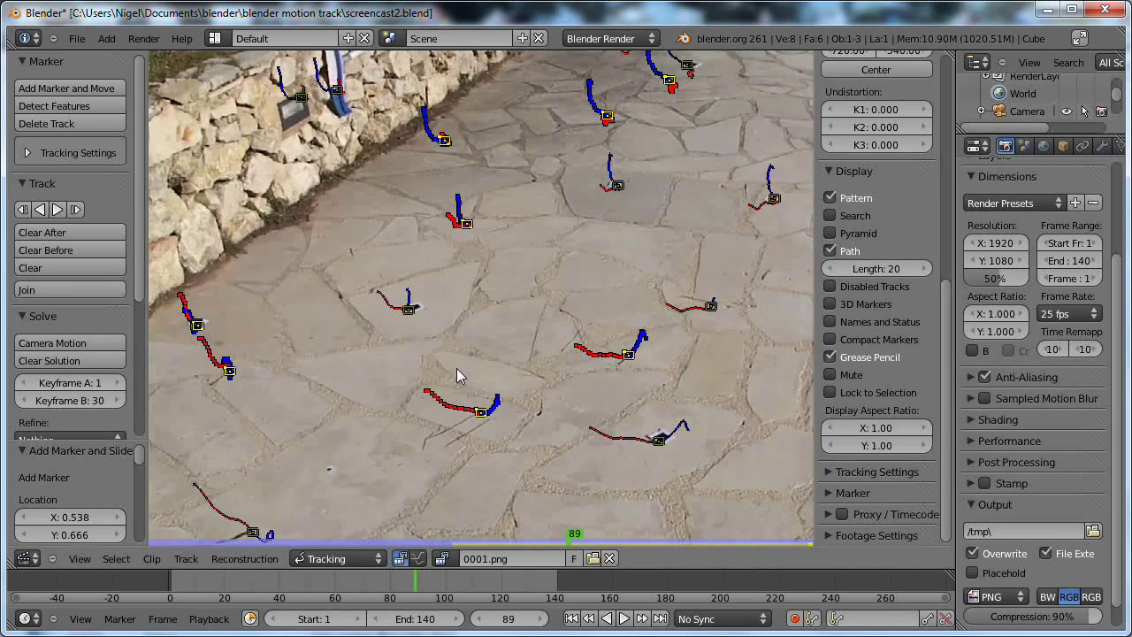
pyautogui.scroll(1, 456, 375)
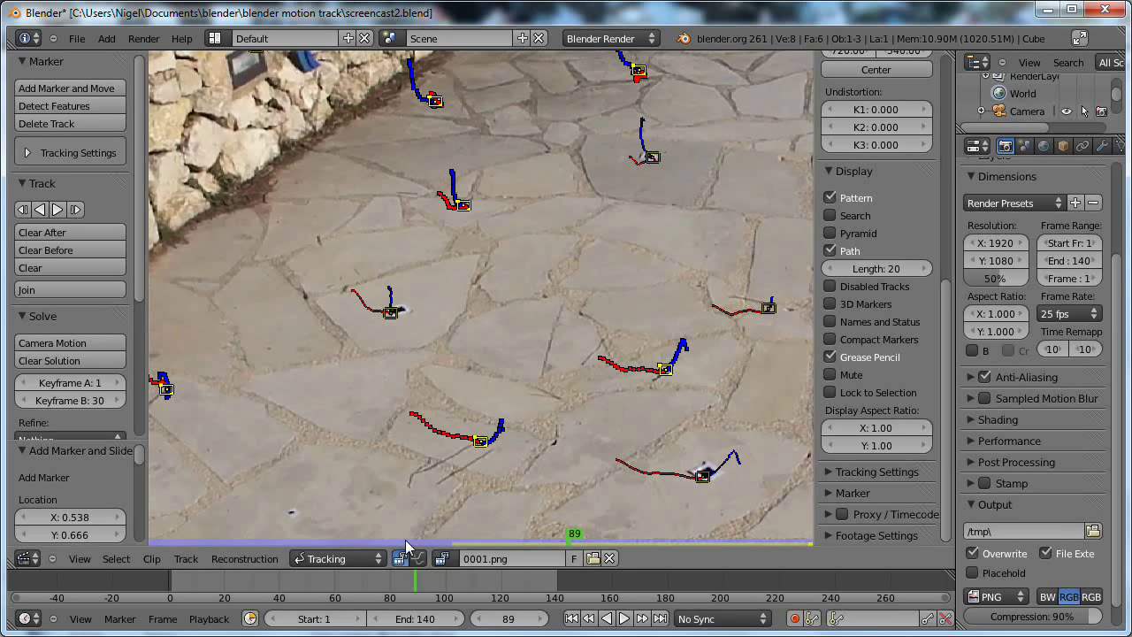
pyautogui.keyDown('shift'); pyautogui.rightClick(461, 203); pyautogui.keyUp('shift')
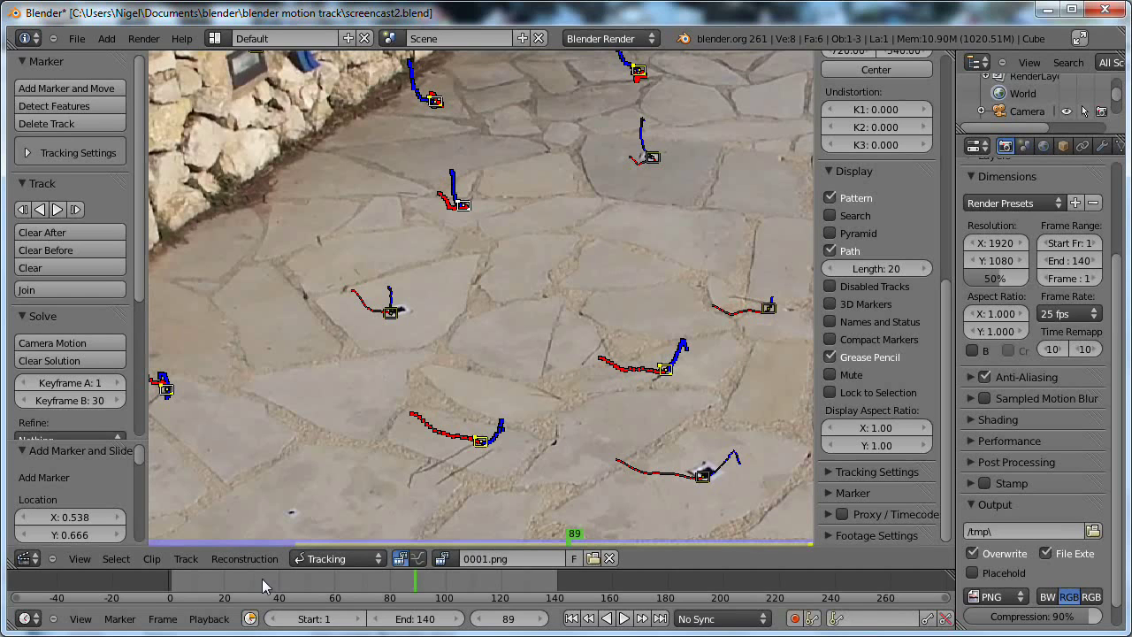
pyautogui.moveTo(415, 595); pyautogui.dragTo(273, 580)
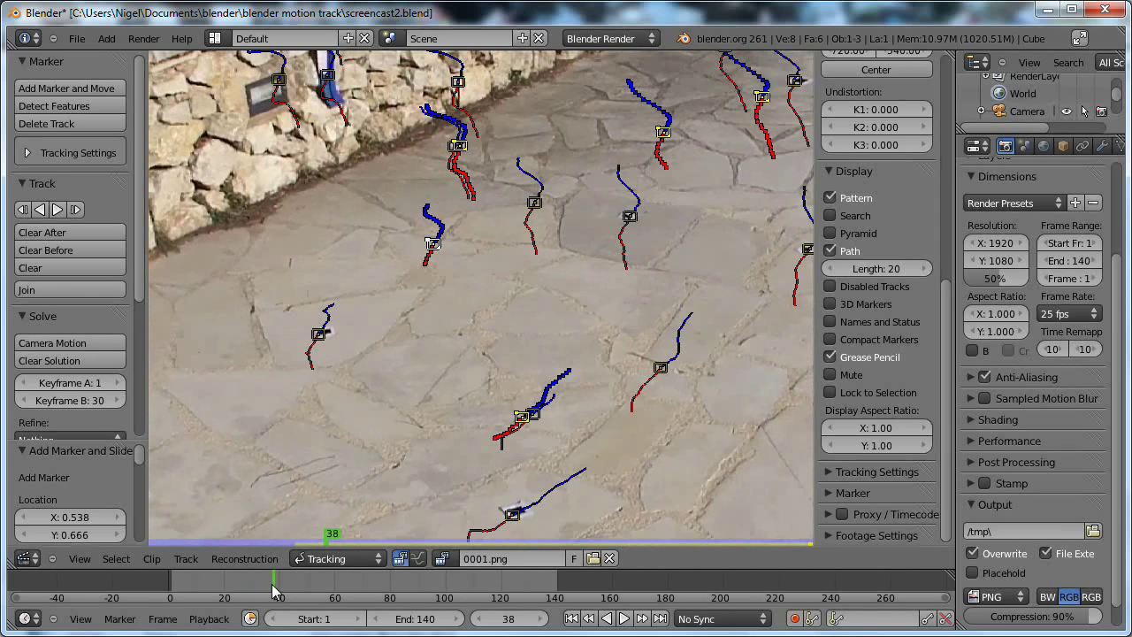
pyautogui.moveTo(274, 591); pyautogui.dragTo(231, 588)
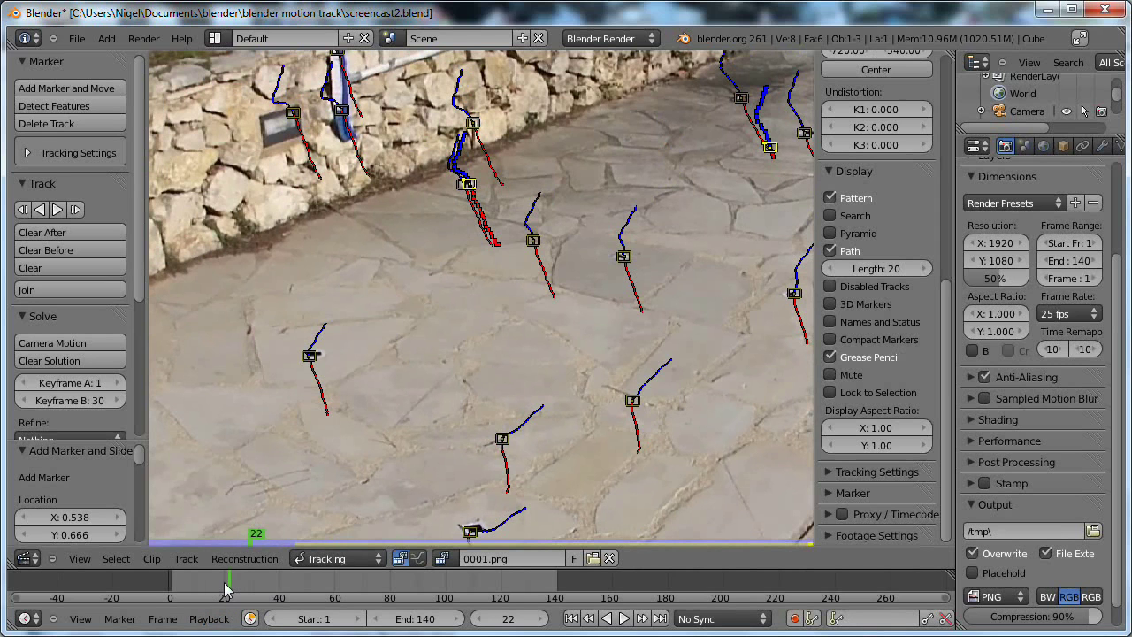
# At frame 63, shift the selected marker on the middle paving near the wall slightly to realign it with its feature
pyautogui.moveTo(224, 582); pyautogui.dragTo(344, 591)
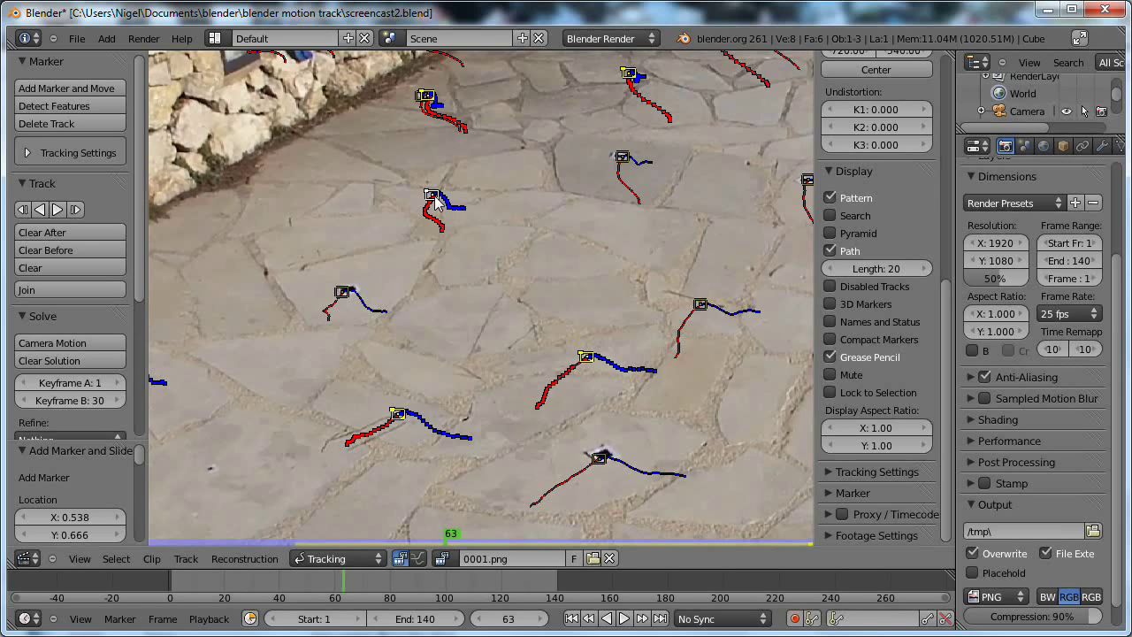
pyautogui.scroll(2, 435, 195)
pyautogui.scroll(1, 434, 202)
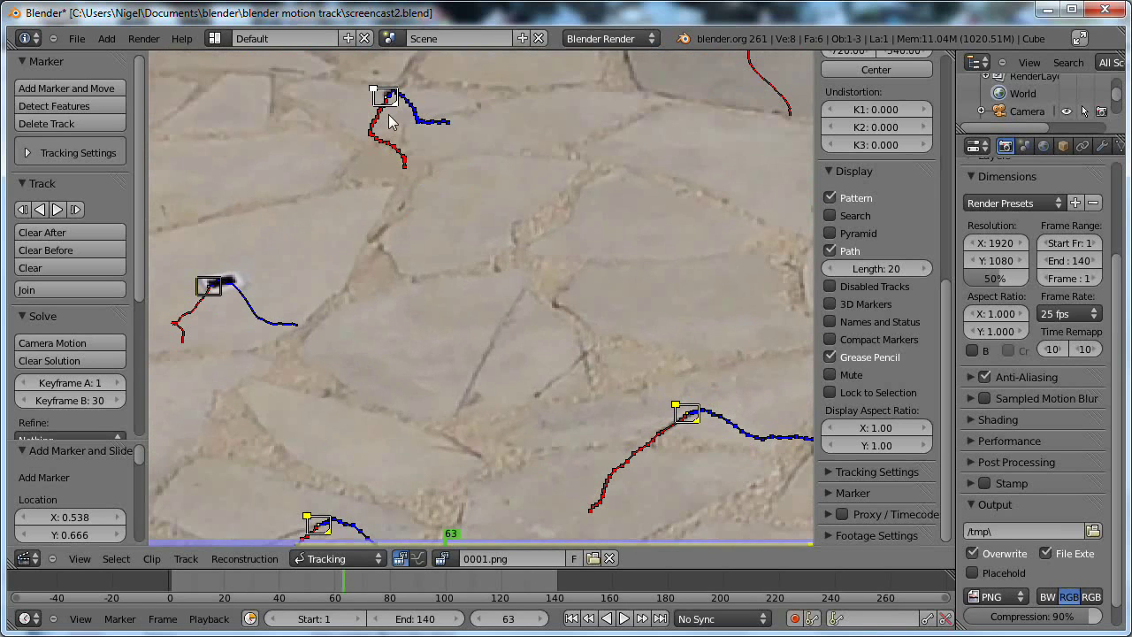
pyautogui.moveTo(385, 96); pyautogui.dragTo(387, 105)
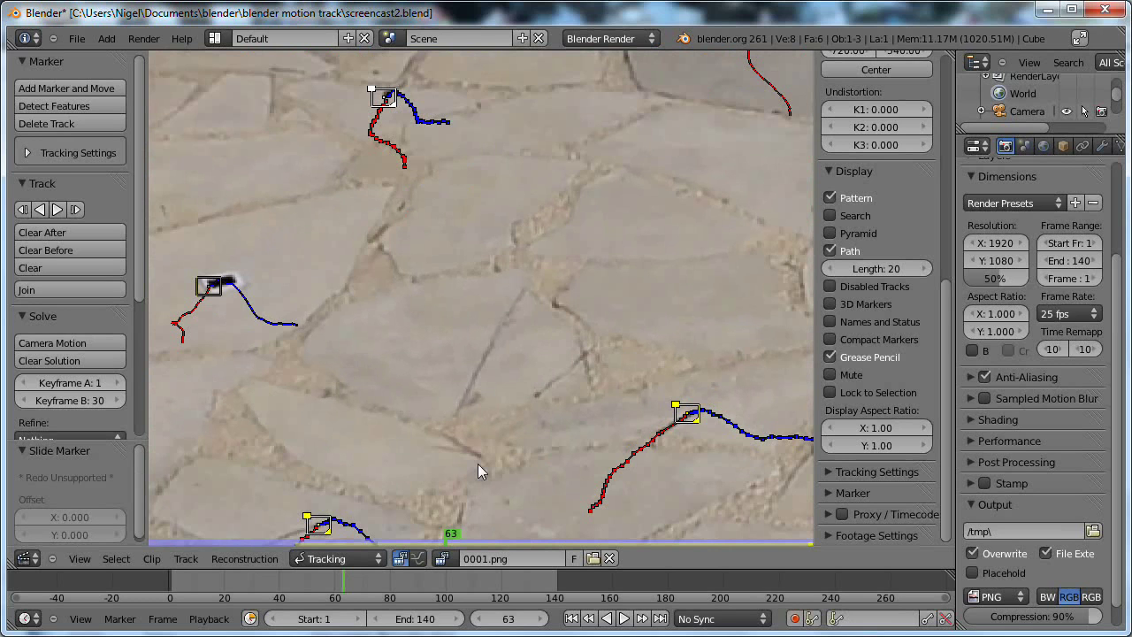
# Check the adjusted paving marker at frame 69 and save the project file
pyautogui.moveTo(457, 540); pyautogui.dragTo(477, 539)
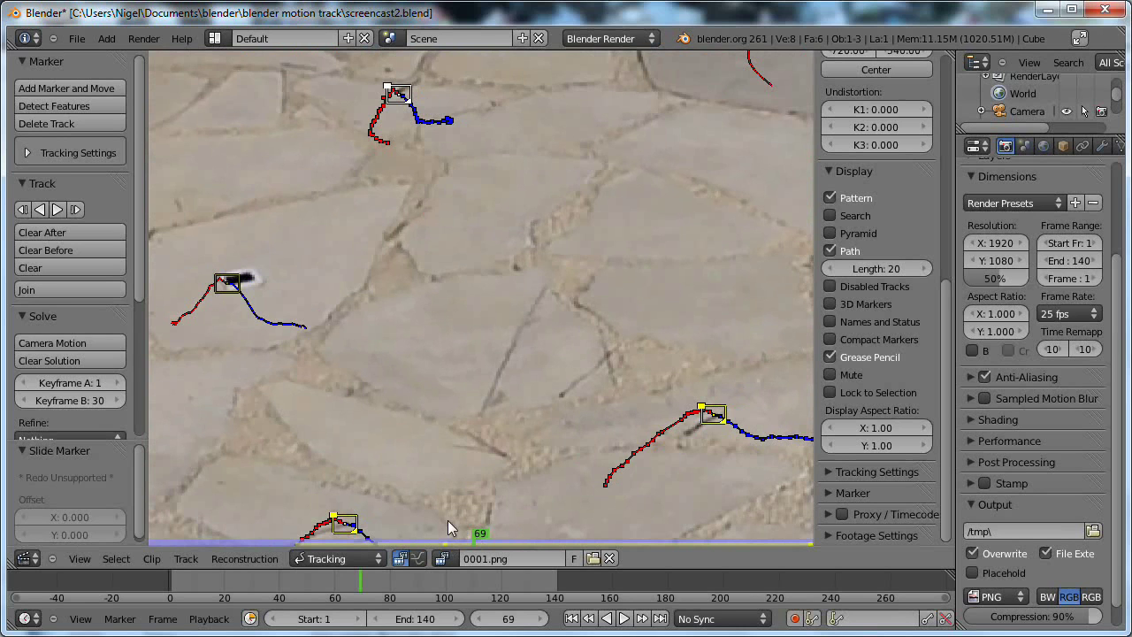
pyautogui.scroll(-4, 448, 432)
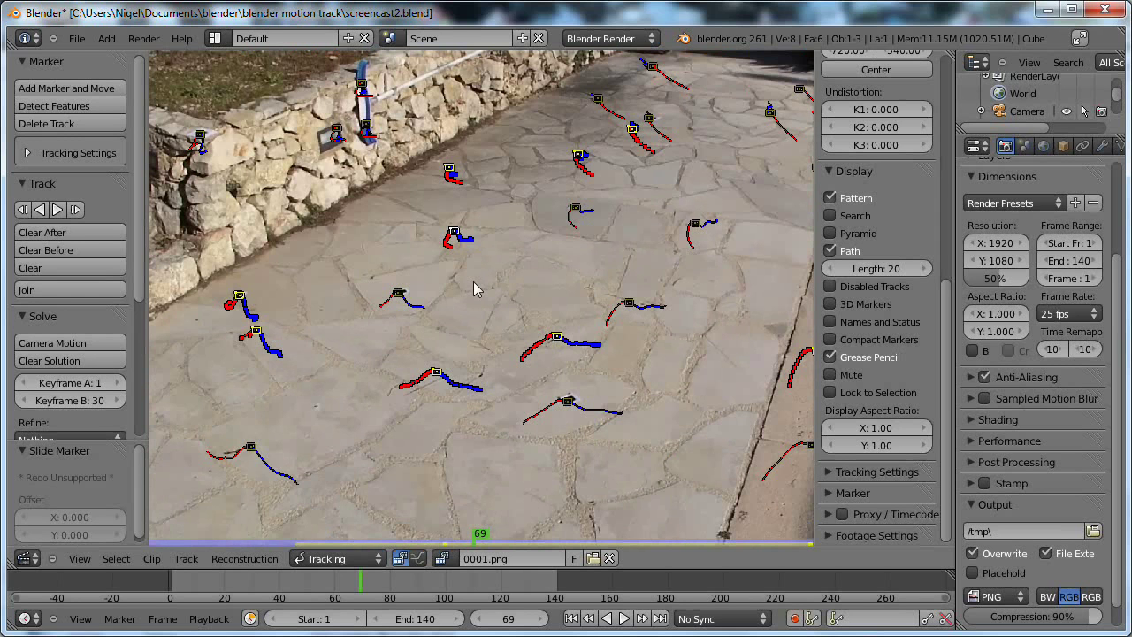
pyautogui.scroll(2, 476, 303)
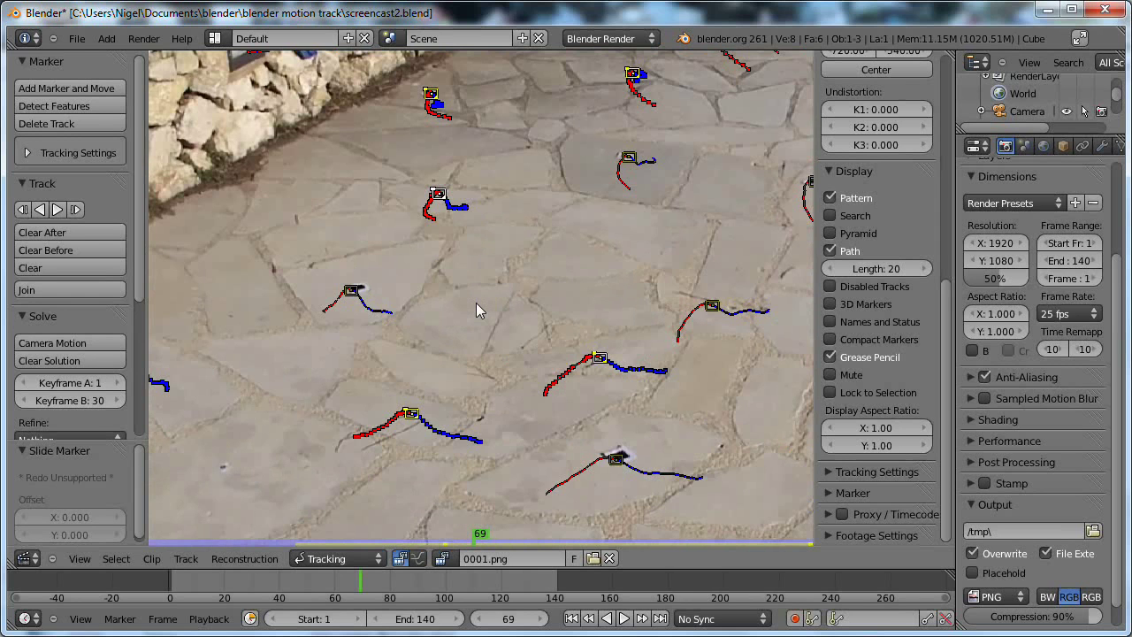
pyautogui.scroll(1, 476, 303)
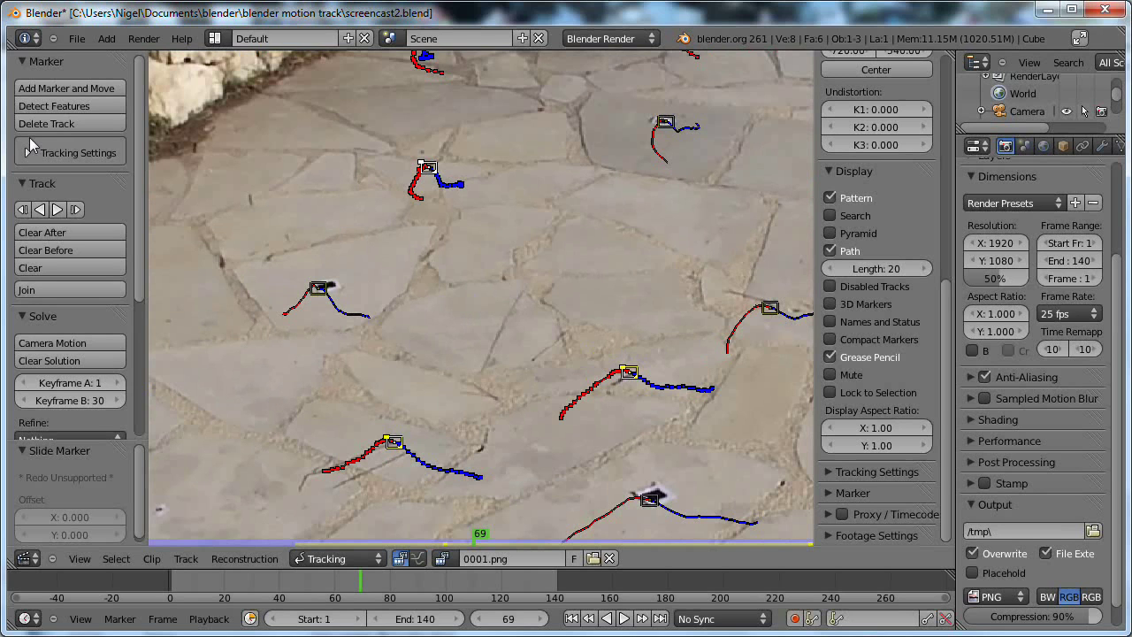
pyautogui.click(77, 39)
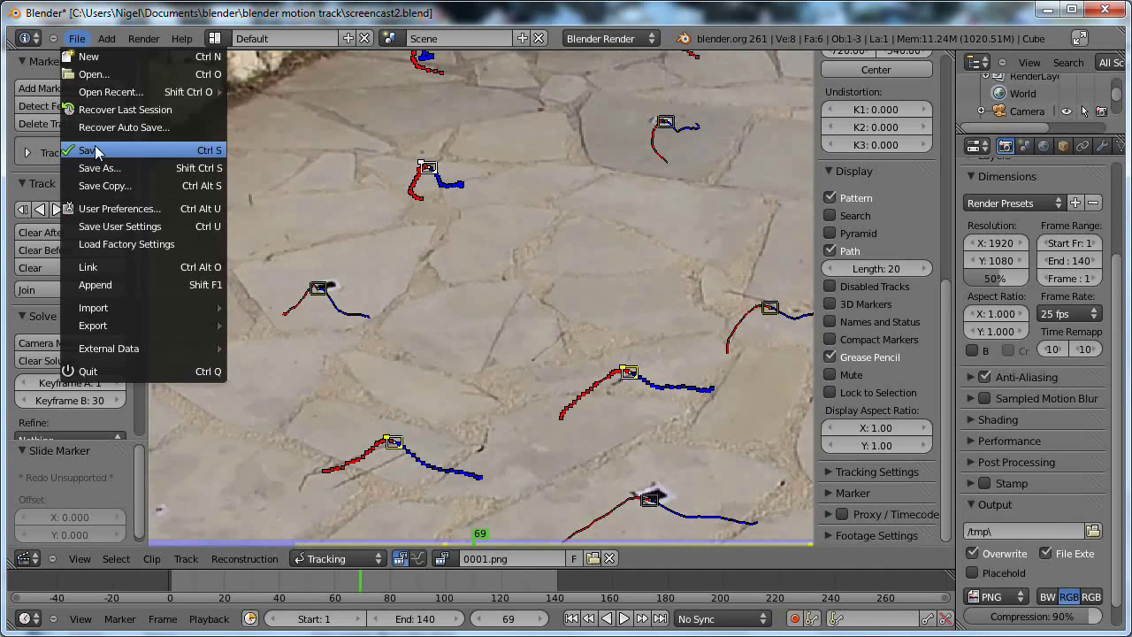
pyautogui.click(88, 151)
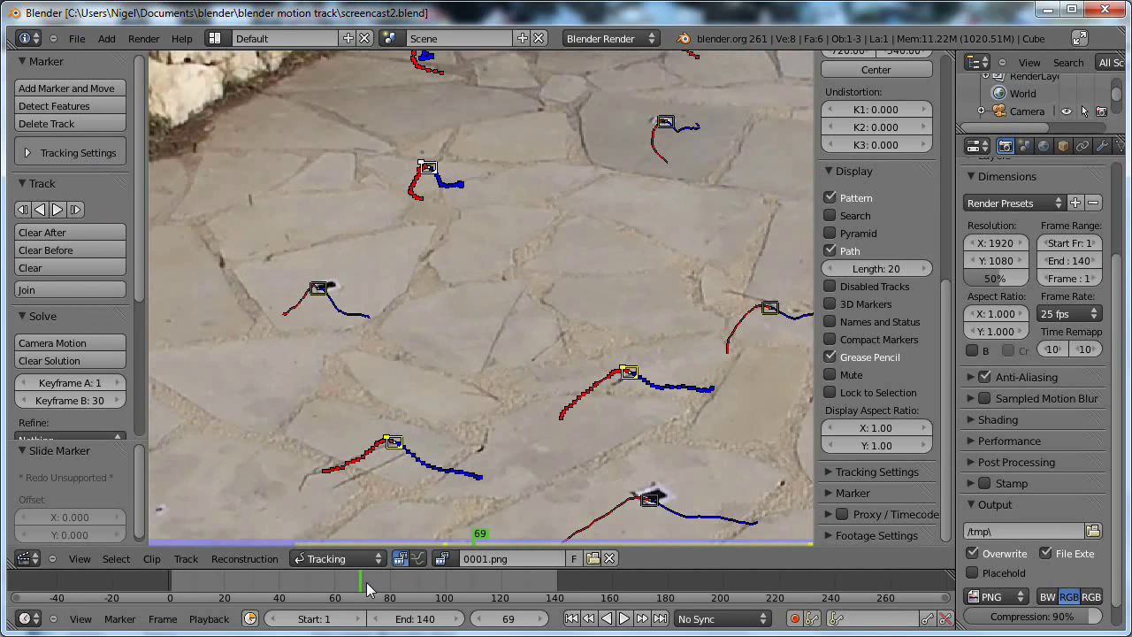
# Inspect the marker paths across the paving and pool coping at frames 50 and 85
pyautogui.moveTo(368, 589); pyautogui.dragTo(306, 579)
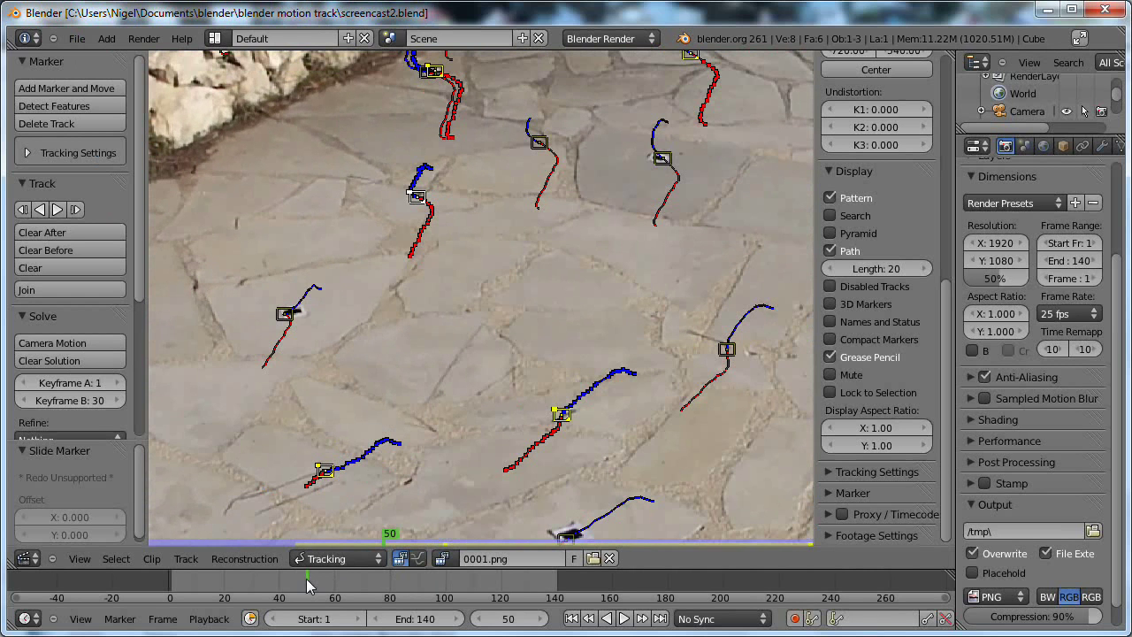
pyautogui.scroll(-3, 525, 233)
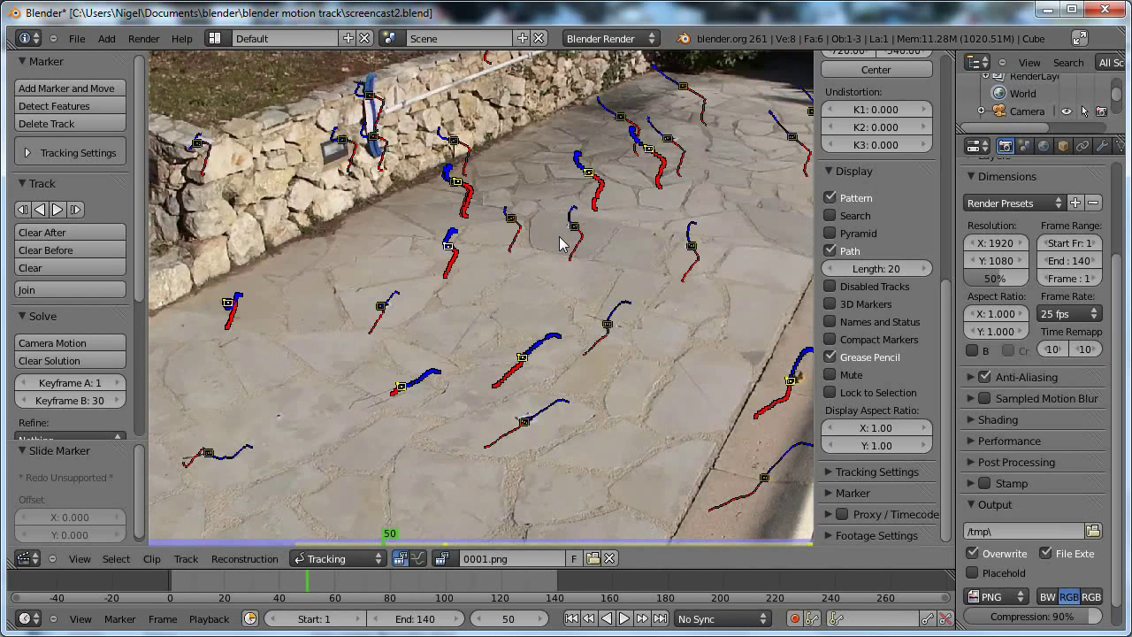
pyautogui.scroll(-2, 437, 354)
pyautogui.moveTo(436, 354); pyautogui.dragTo(469, 296, button='middle')
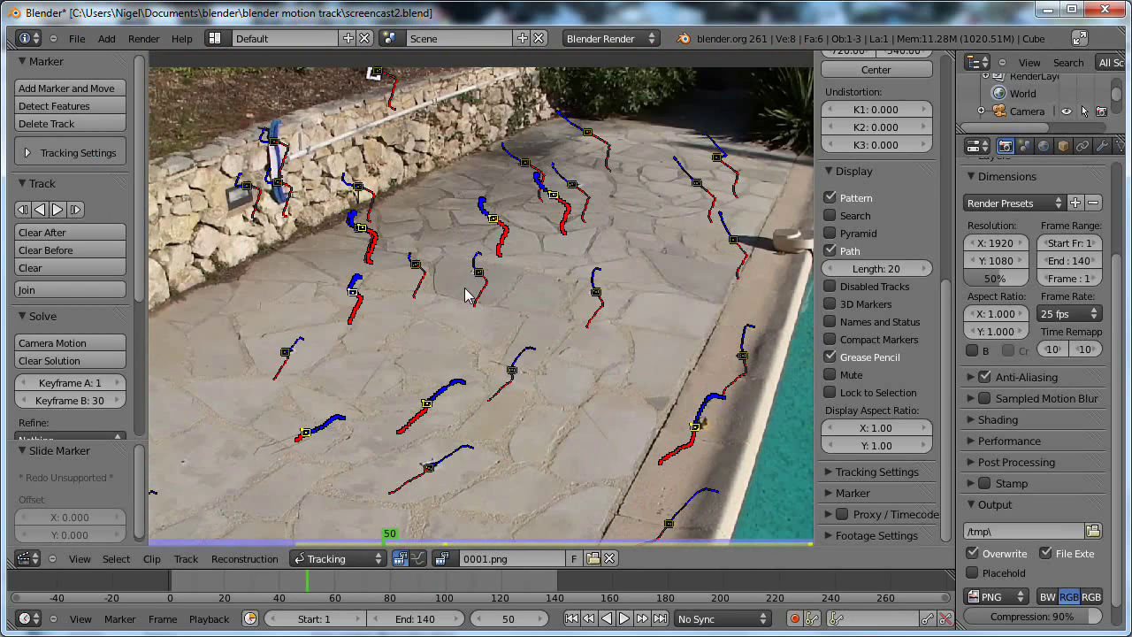
pyautogui.moveTo(324, 589); pyautogui.dragTo(404, 590)
pyautogui.moveTo(282, 499); pyautogui.dragTo(456, 281, button='middle')
pyautogui.moveTo(339, 378); pyautogui.dragTo(290, 407, button='middle')
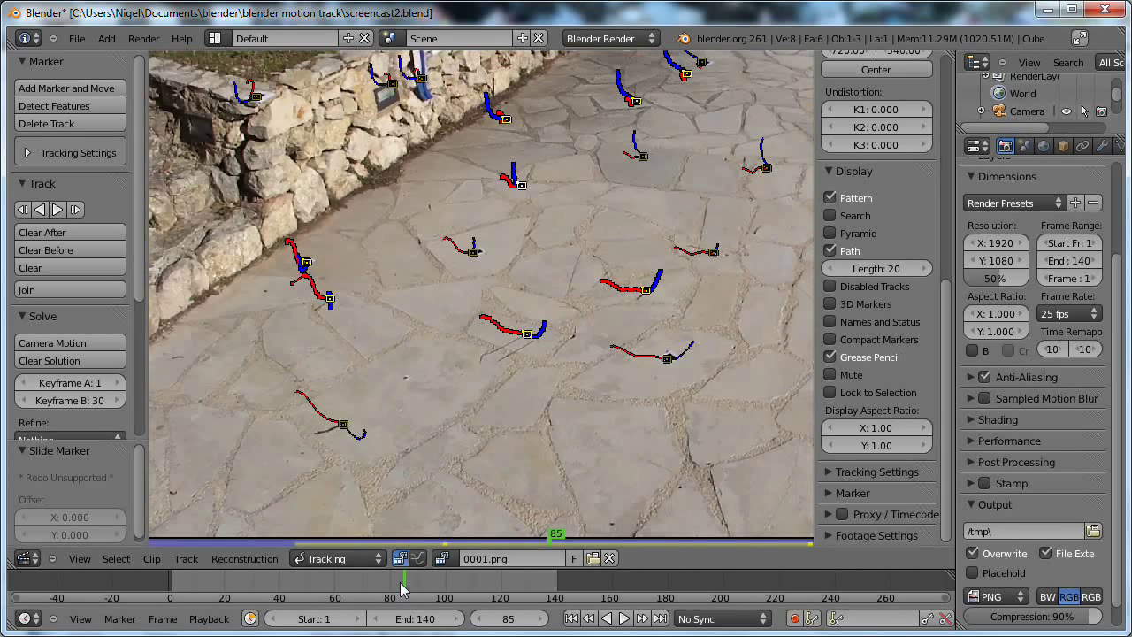
# At frame 65, deselect all tracks and delete the lower of the two neighbouring tracks on the paving beside the wall
pyautogui.moveTo(402, 587); pyautogui.dragTo(346, 584)
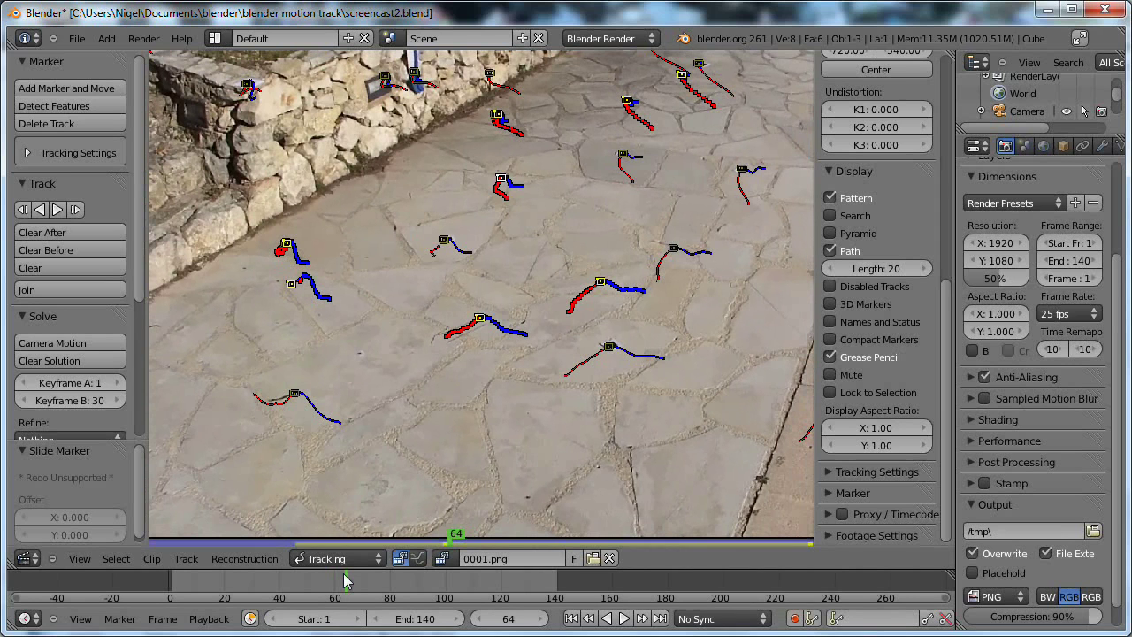
pyautogui.moveTo(345, 580); pyautogui.dragTo(348, 582)
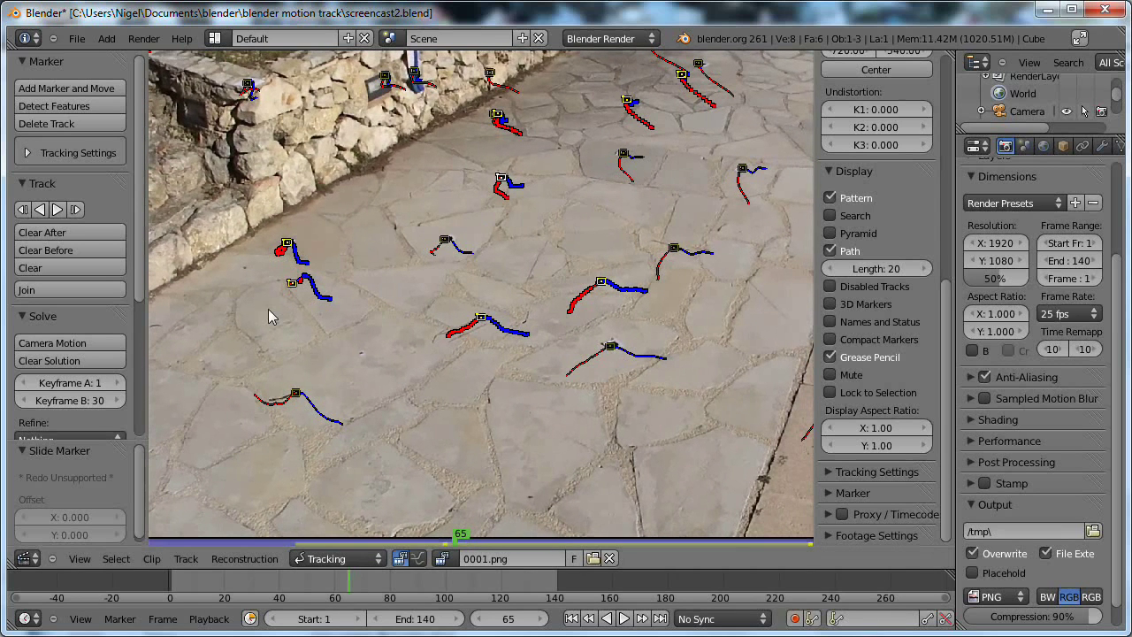
pyautogui.click(291, 285)
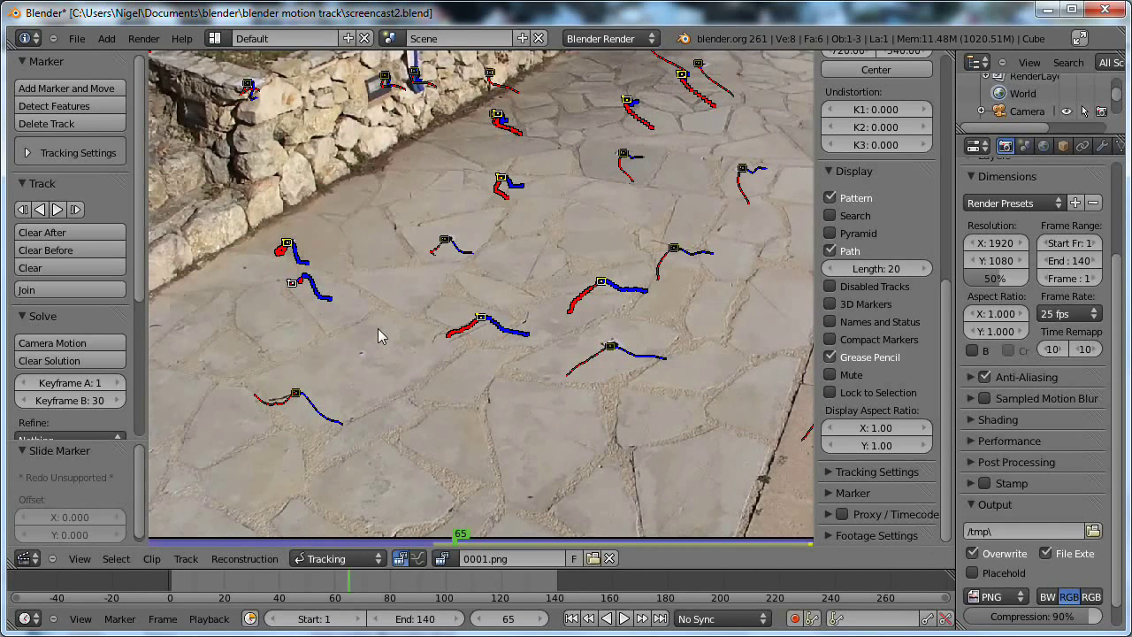
pyautogui.press('a')
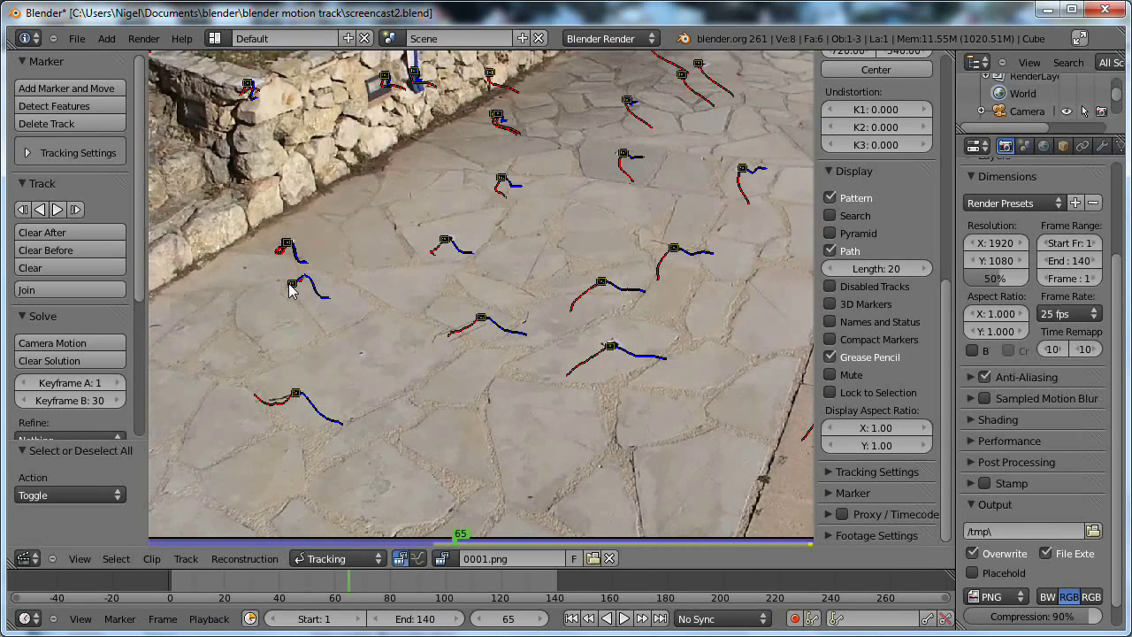
pyautogui.rightClick(292, 284)
pyautogui.press('Delete')
pyautogui.click(301, 285)
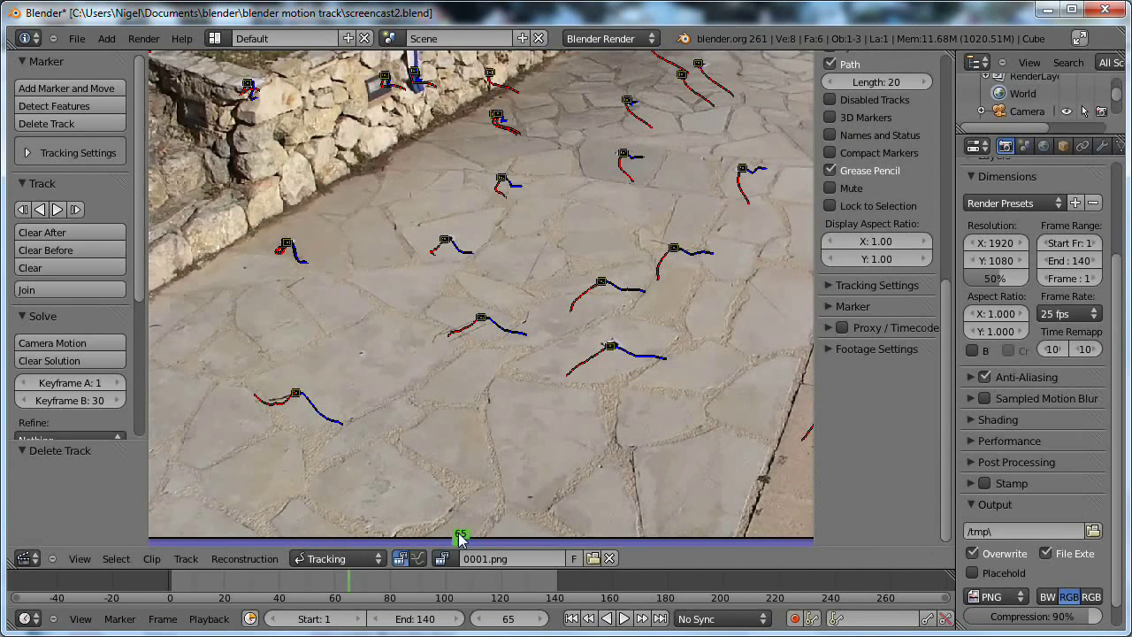
# Inspect the marker paths across the paving, wall and pool coping at frames 34, 112, 117 and 105
pyautogui.moveTo(458, 536); pyautogui.dragTo(323, 541)
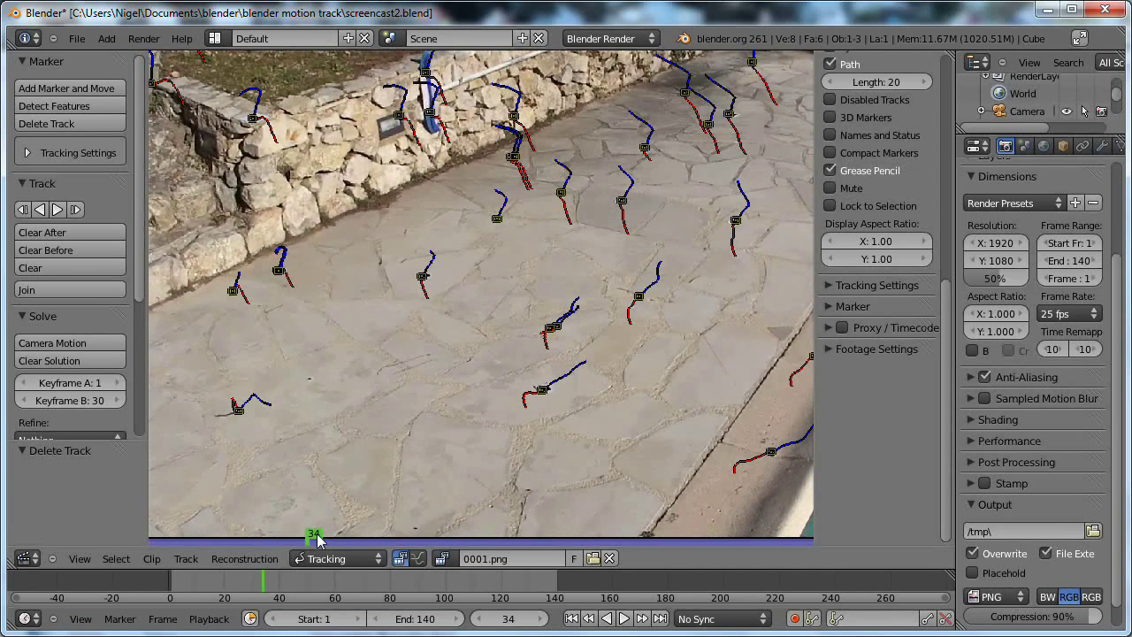
pyautogui.moveTo(316, 540); pyautogui.dragTo(681, 545)
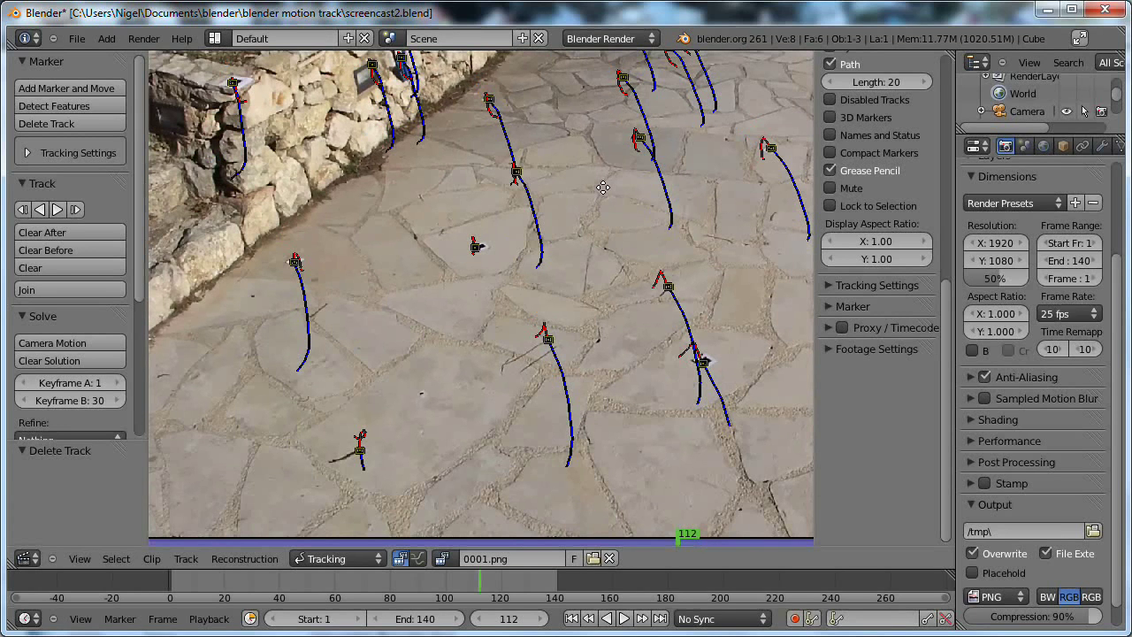
pyautogui.moveTo(602, 189); pyautogui.dragTo(434, 301, button='middle')
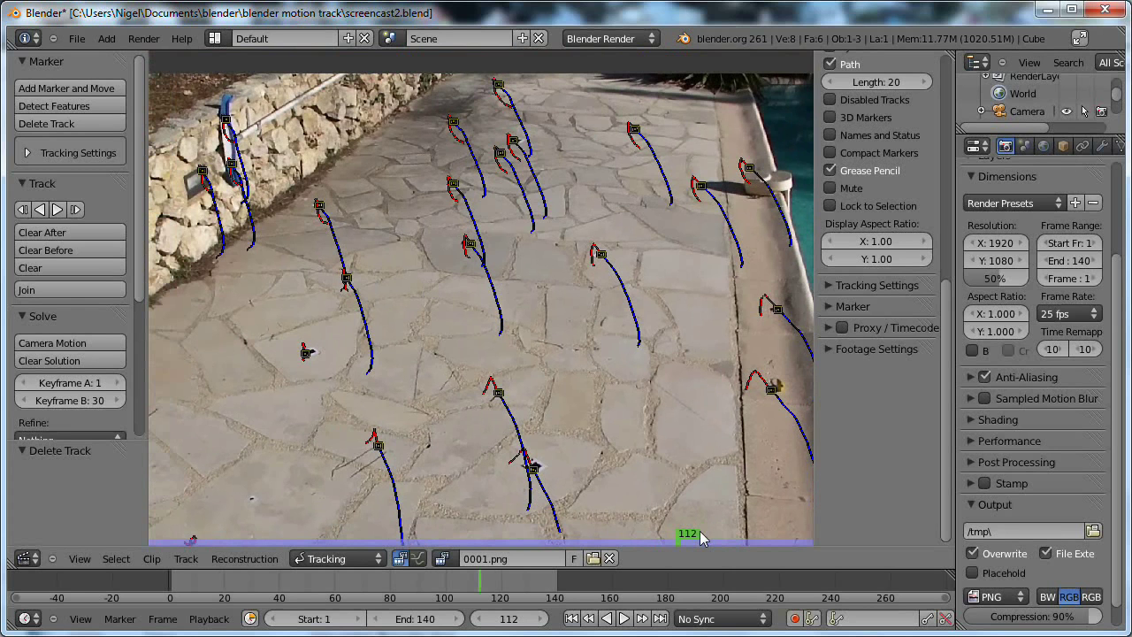
pyautogui.moveTo(681, 543)
pyautogui.mouseDown()
pyautogui.moveTo(799, 541)
pyautogui.moveTo(698, 548)
pyautogui.mouseUp()
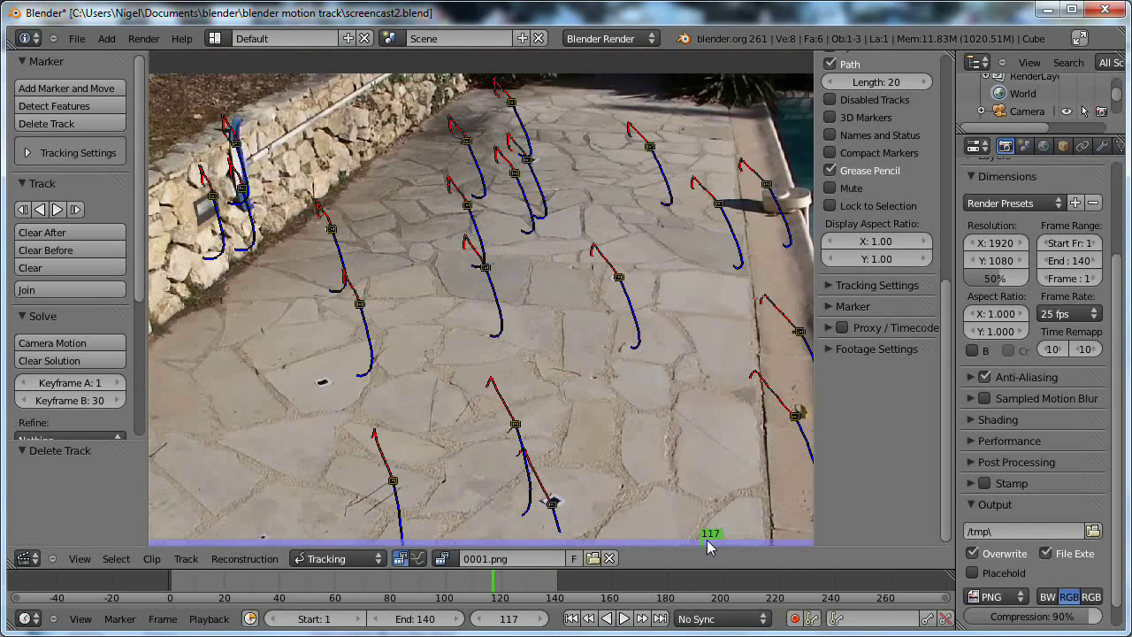
pyautogui.moveTo(288, 283); pyautogui.dragTo(551, 257, button='middle')
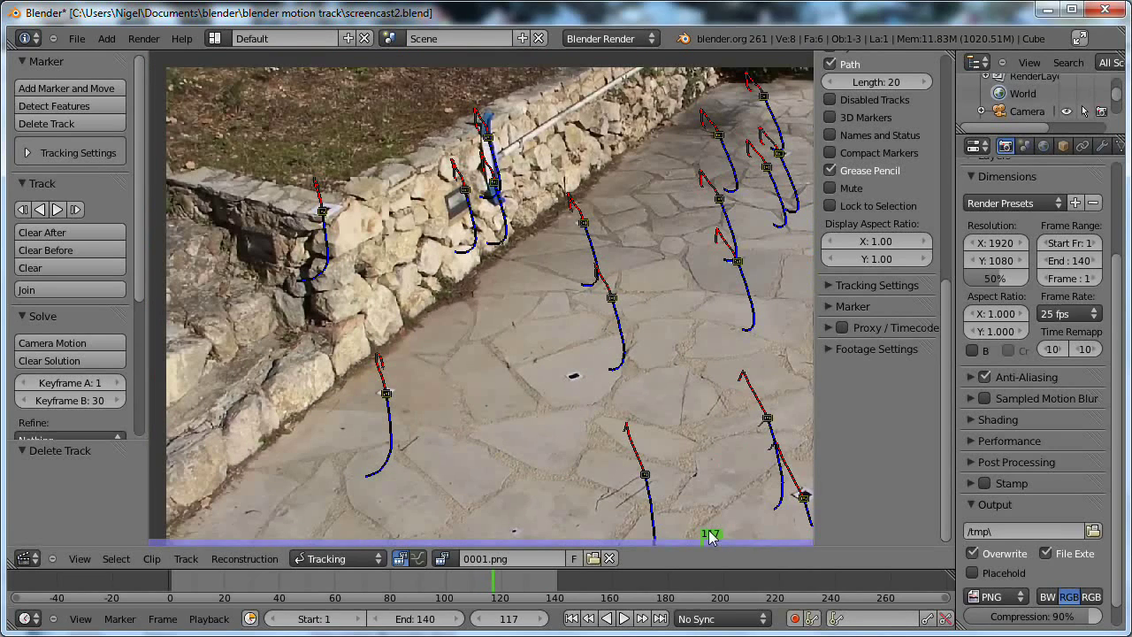
pyautogui.moveTo(709, 536); pyautogui.dragTo(651, 533)
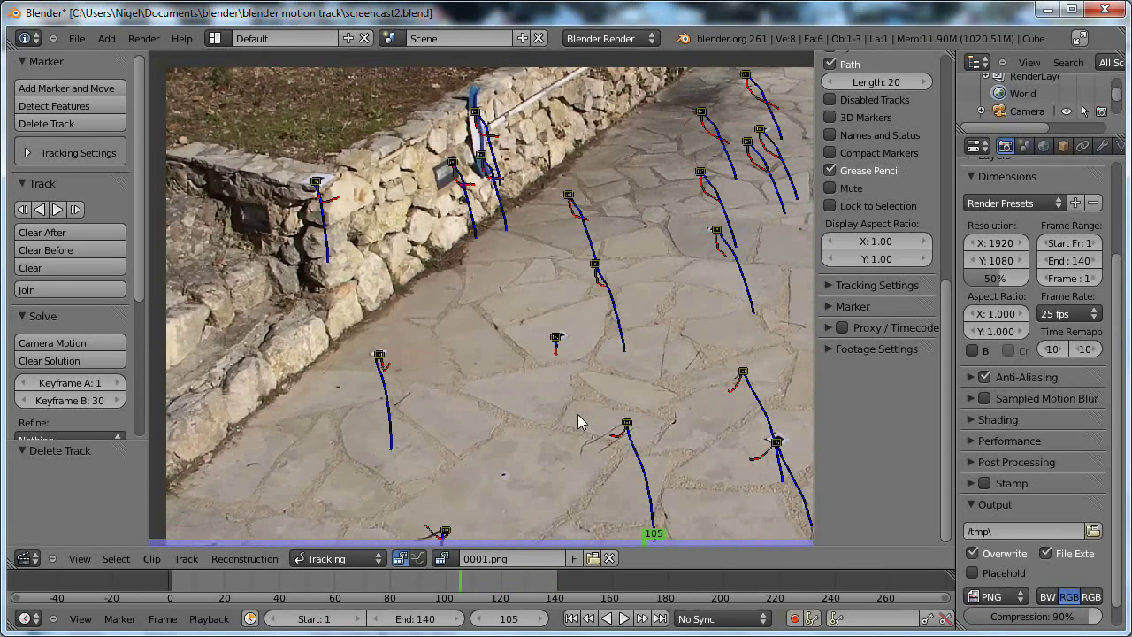
# Save the project file and solve the camera motion from the tracks with keyframes 1 and 30
pyautogui.click(77, 39)
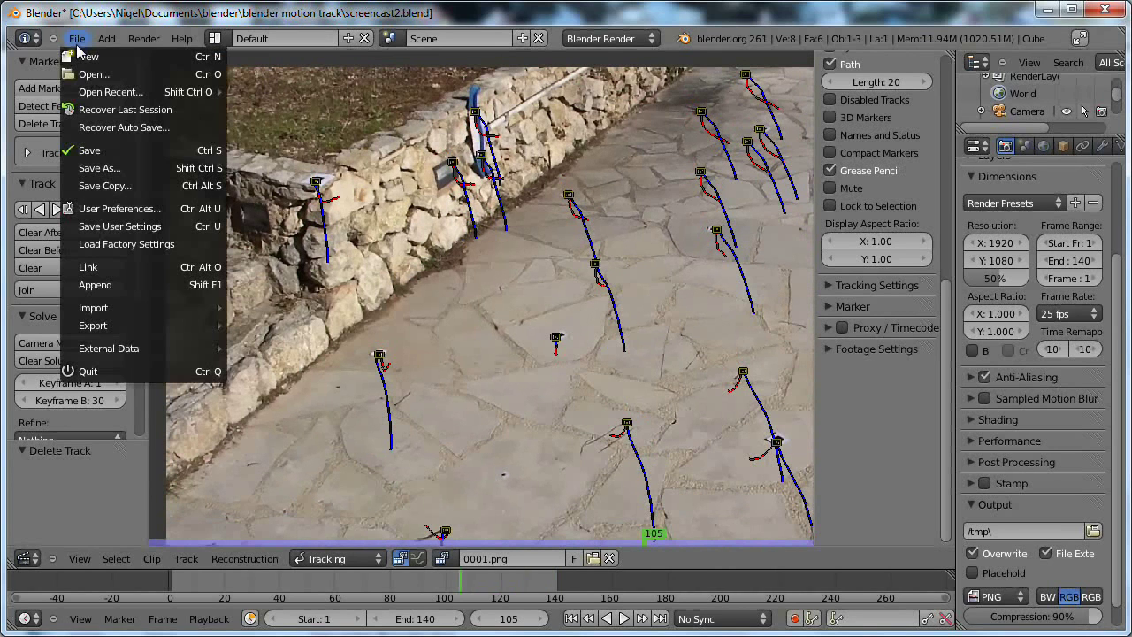
pyautogui.click(97, 152)
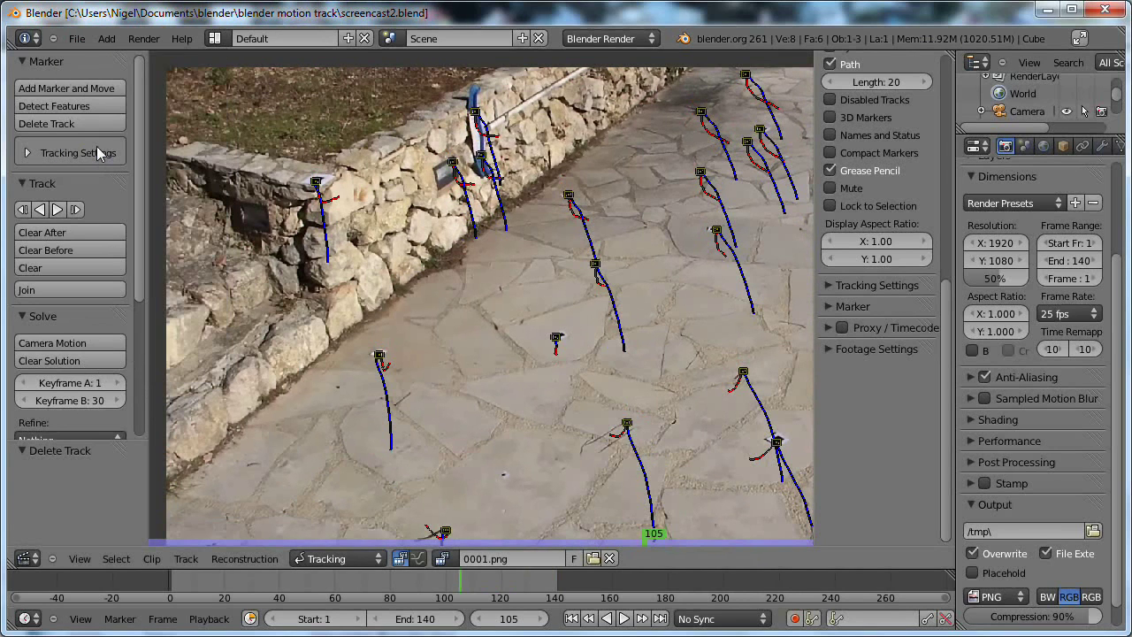
pyautogui.click(78, 345)
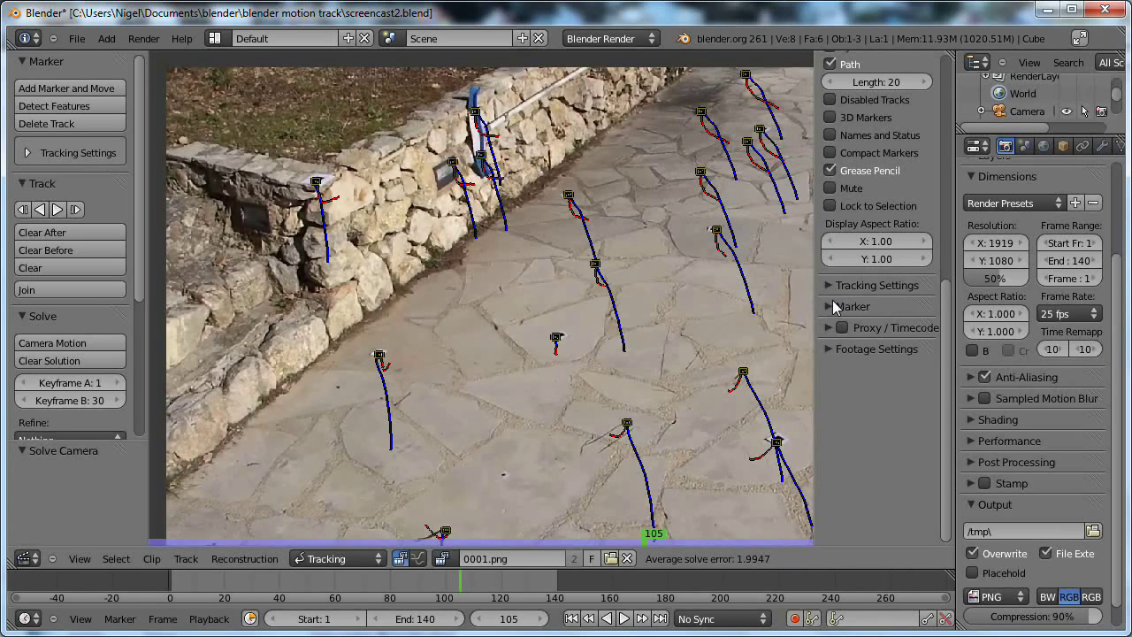
# Select all tracks, display their names and status, and mute the footage so the labels can be read
pyautogui.click(830, 136)
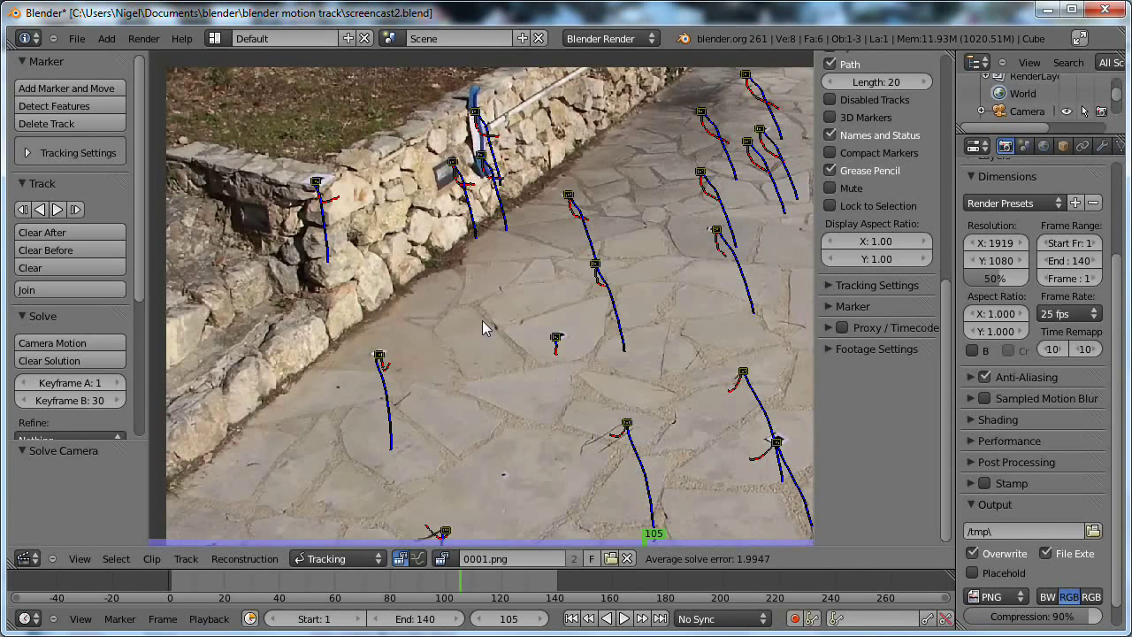
pyautogui.press('a')
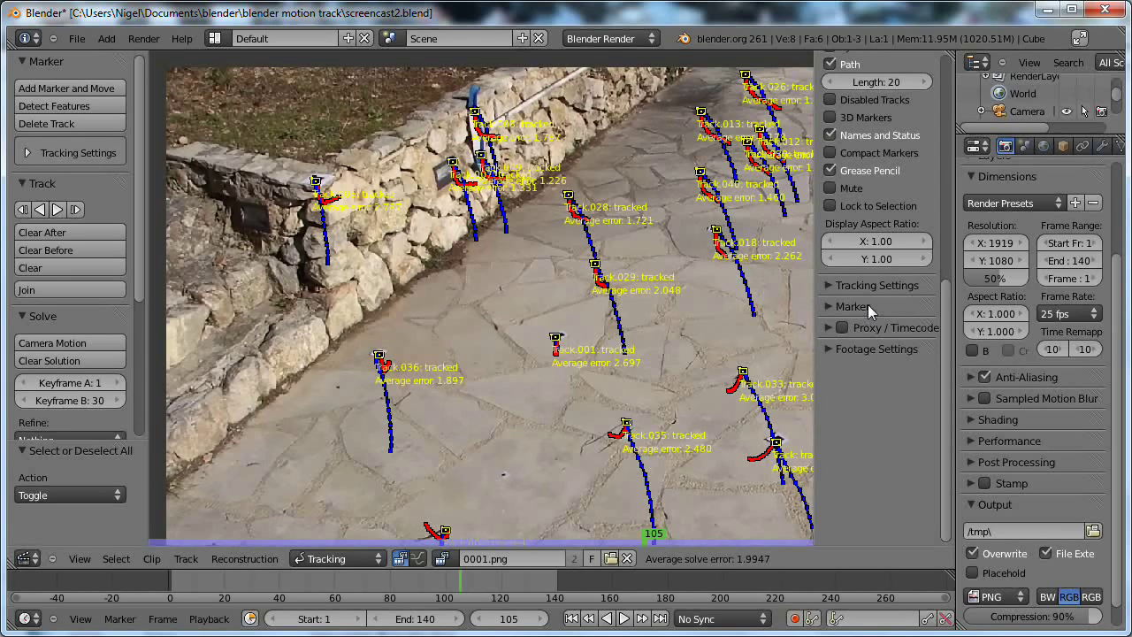
pyautogui.click(829, 189)
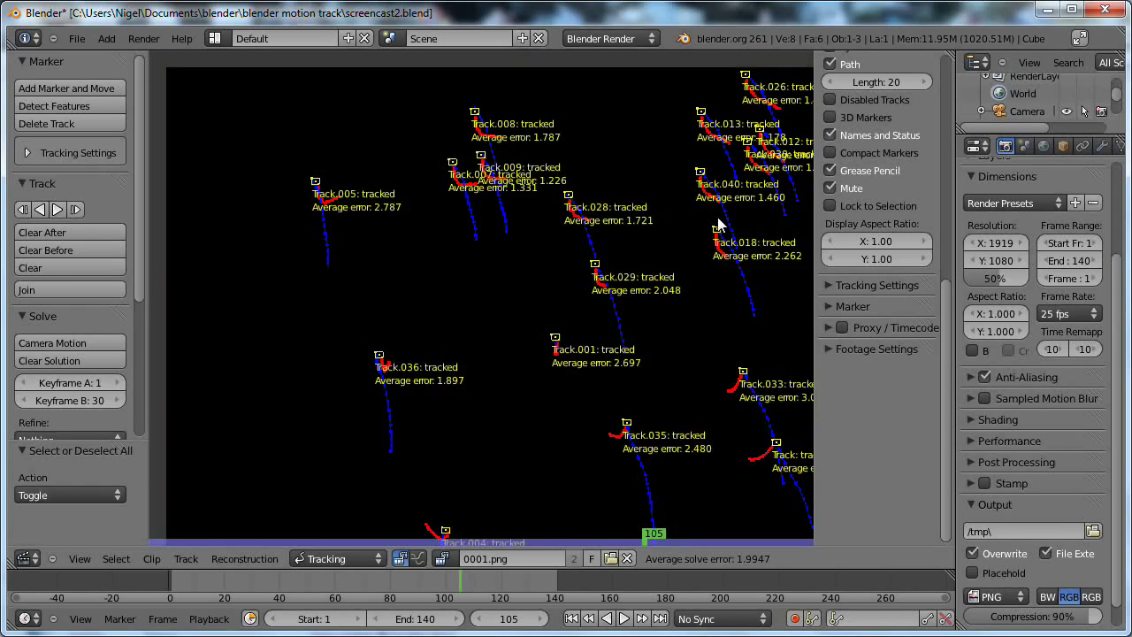
# Examine the average error of every track across the whole muted frame
pyautogui.moveTo(581, 292); pyautogui.dragTo(529, 313, button='middle')
pyautogui.scroll(4, 539, 324)
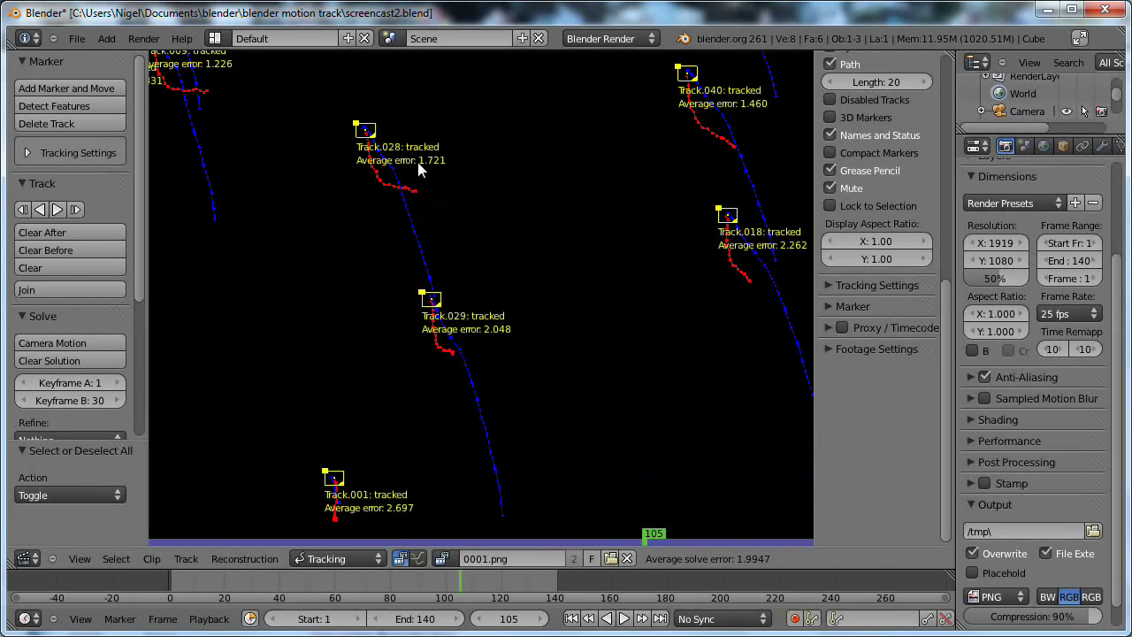
pyautogui.moveTo(182, 365); pyautogui.dragTo(193, 408, button='middle')
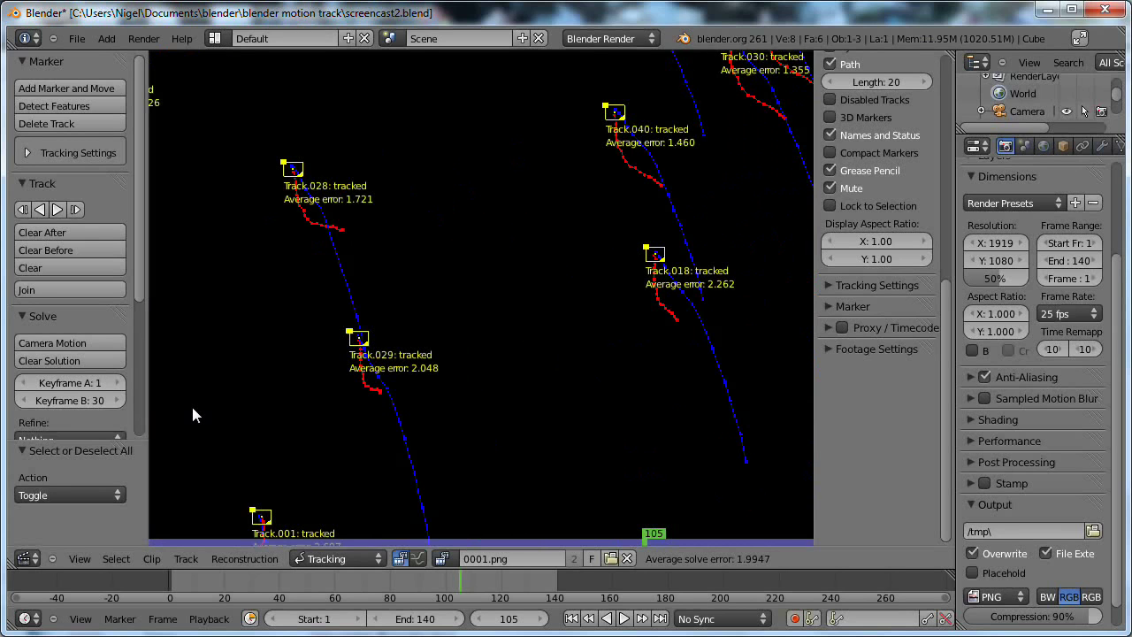
pyautogui.moveTo(712, 195); pyautogui.dragTo(425, 210, button='middle')
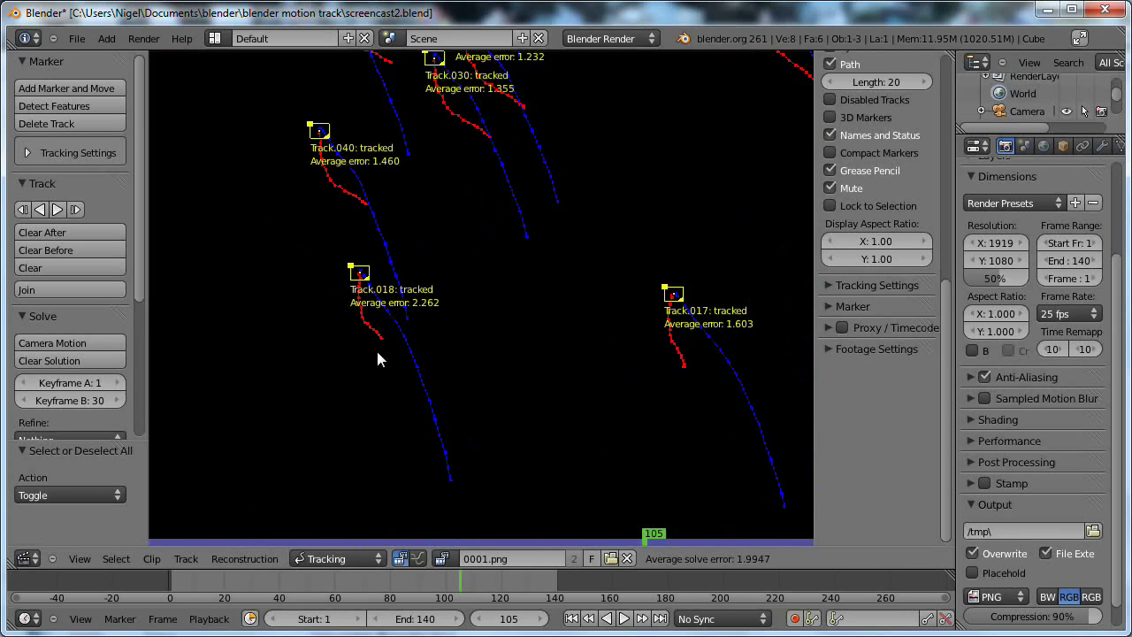
pyautogui.moveTo(378, 357); pyautogui.dragTo(494, 211, button='middle')
pyautogui.moveTo(422, 425); pyautogui.dragTo(427, 160, button='middle')
pyautogui.moveTo(432, 340); pyautogui.dragTo(572, 216, button='middle')
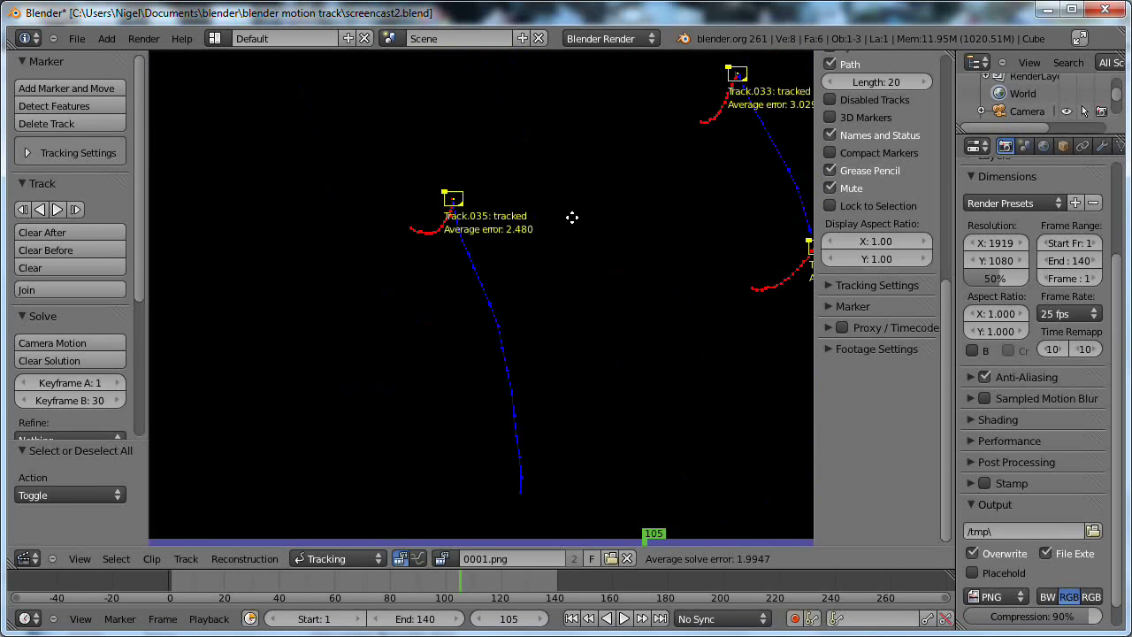
pyautogui.moveTo(327, 339); pyautogui.dragTo(624, 325, button='middle')
pyautogui.moveTo(403, 339); pyautogui.dragTo(607, 392, button='middle')
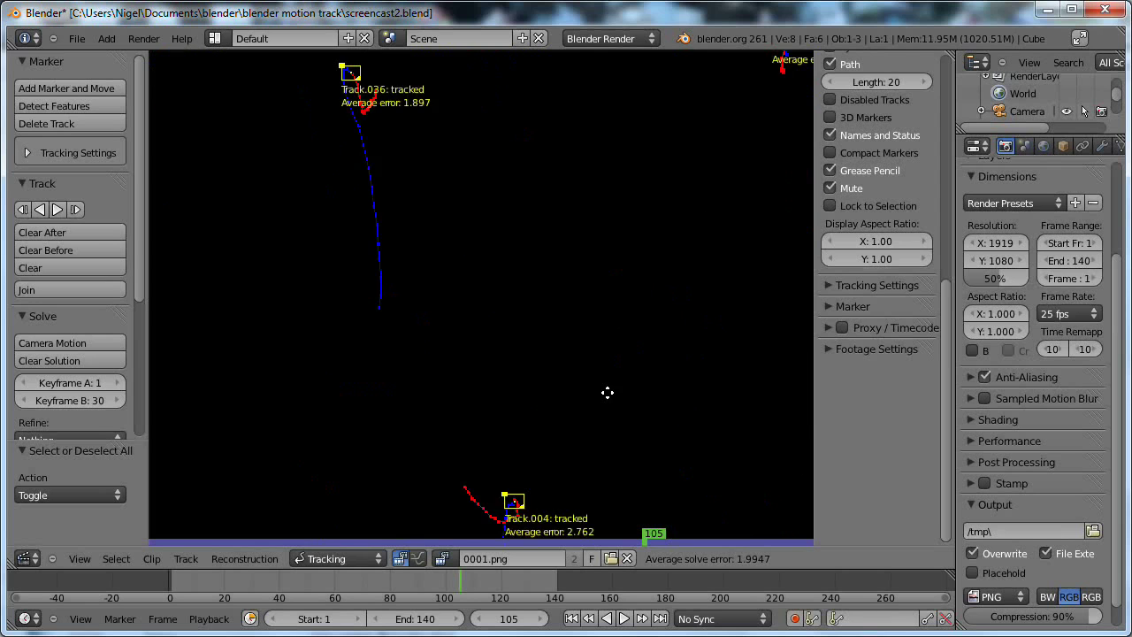
pyautogui.moveTo(425, 256); pyautogui.dragTo(410, 481, button='middle')
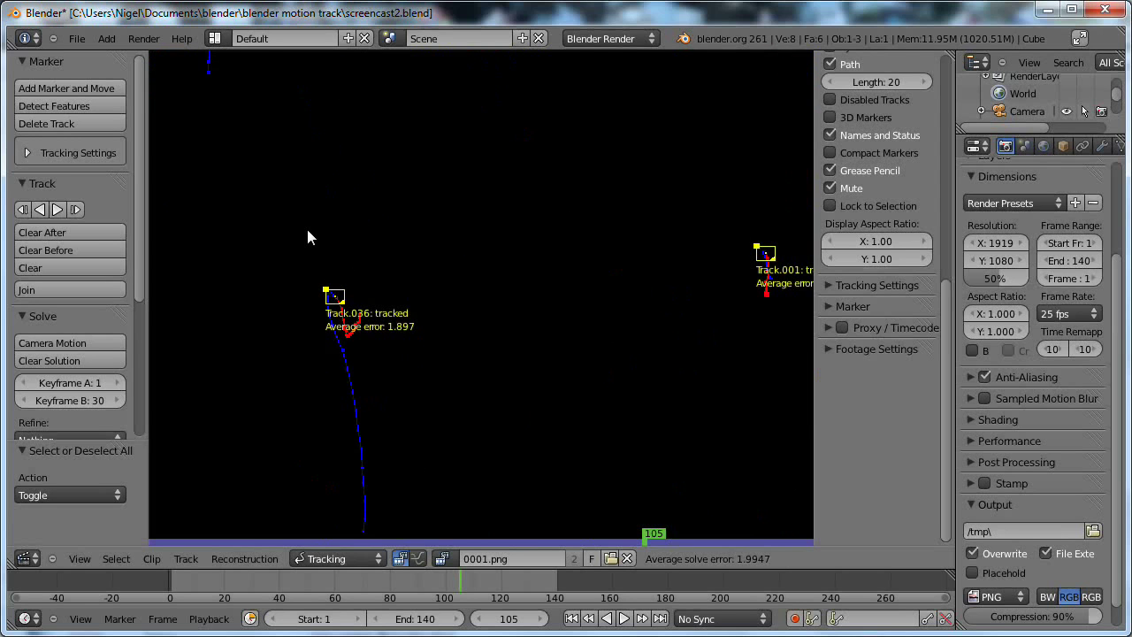
pyautogui.moveTo(307, 232); pyautogui.dragTo(509, 130, button='middle')
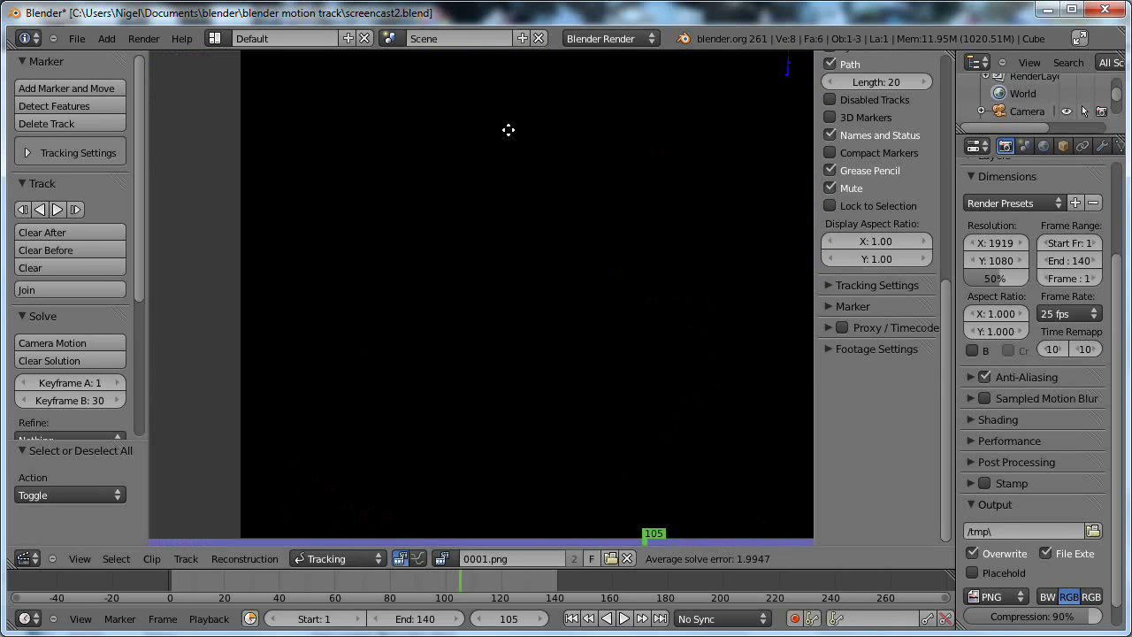
pyautogui.press('Home')
pyautogui.moveTo(383, 317); pyautogui.dragTo(343, 380, button='middle')
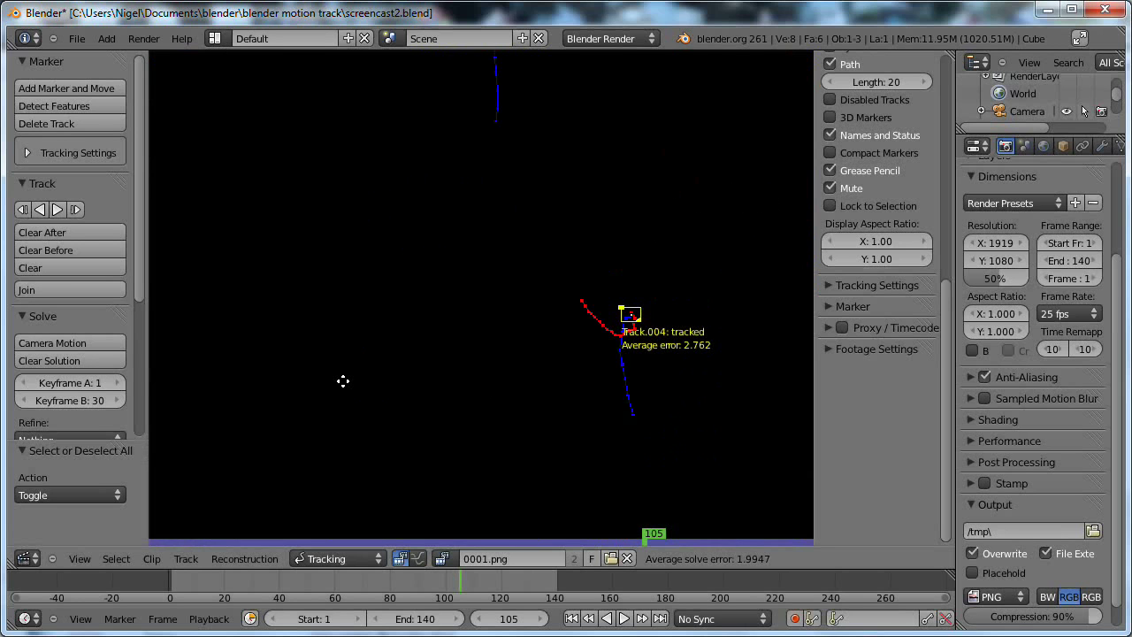
pyautogui.scroll(-4, 517, 377)
pyautogui.scroll(-3, 516, 377)
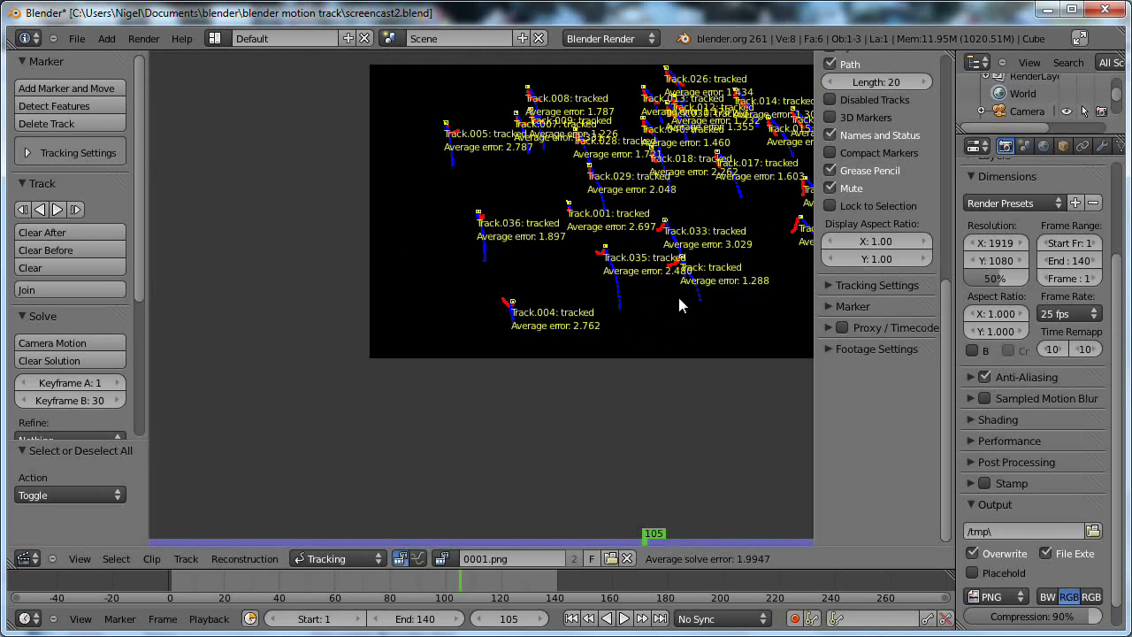
pyautogui.moveTo(679, 304); pyautogui.dragTo(529, 358, button='middle')
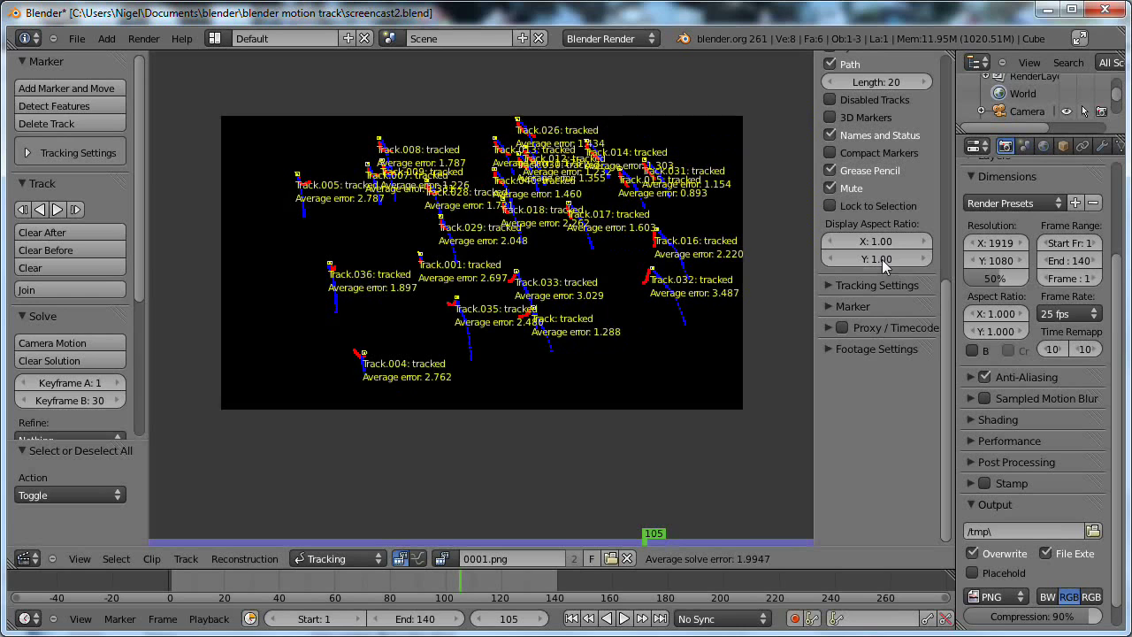
# Hide the track names and status and unmute the footage
pyautogui.click(830, 135)
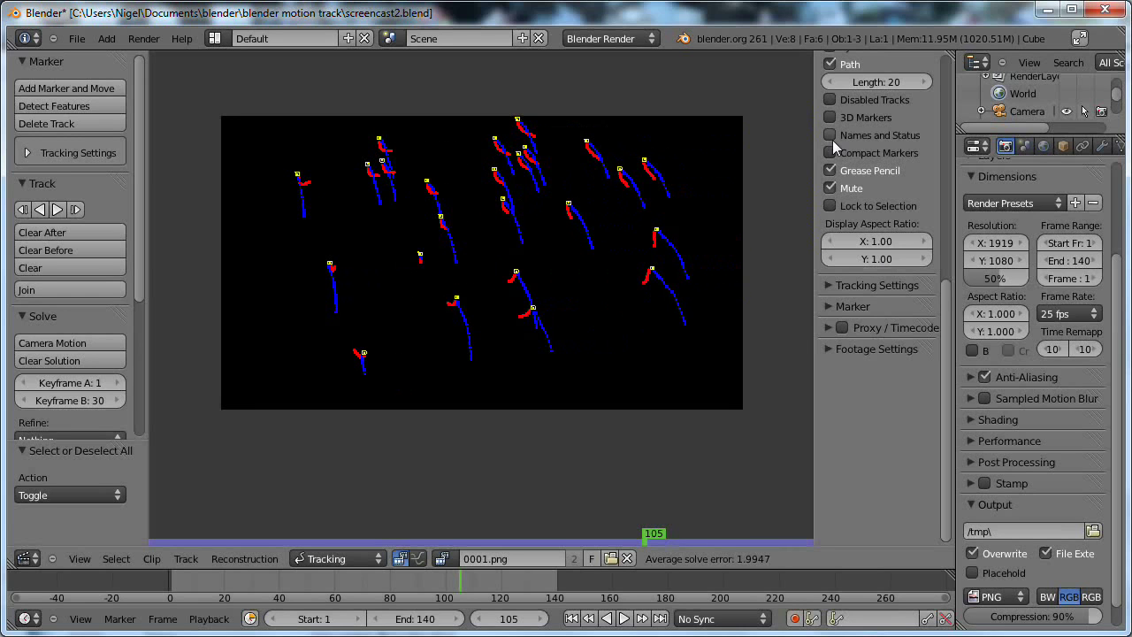
pyautogui.click(831, 188)
pyautogui.scroll(1, 534, 320)
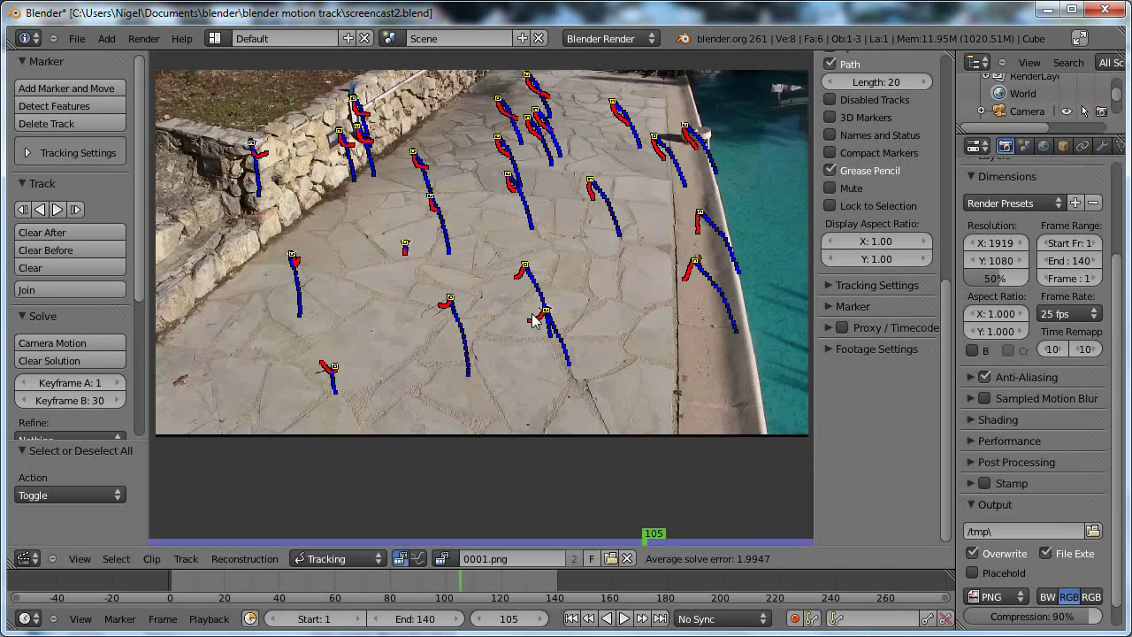
pyautogui.scroll(1, 534, 321)
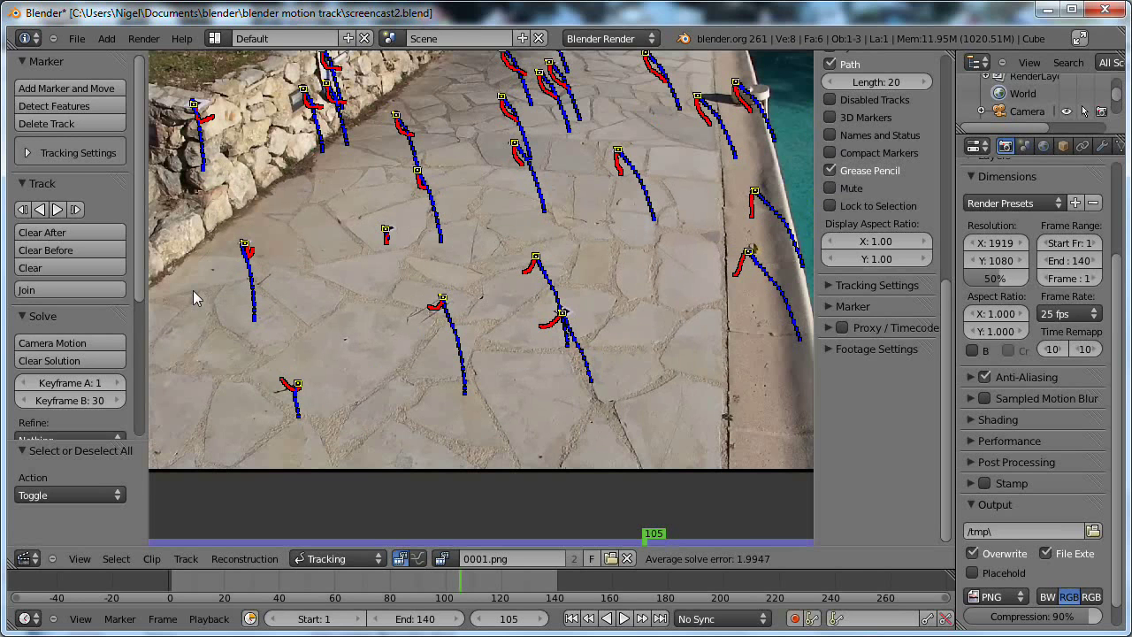
# Set the track clean-up error limit to 3 and keep Select as its action
pyautogui.moveTo(139, 254); pyautogui.dragTo(148, 399)
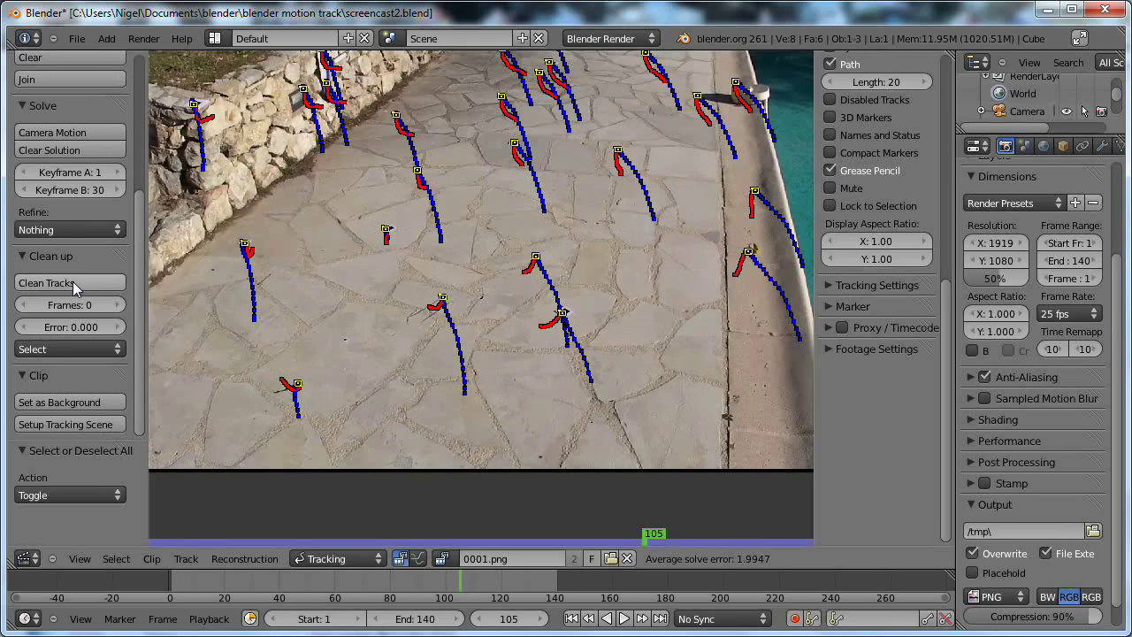
pyautogui.click(63, 327)
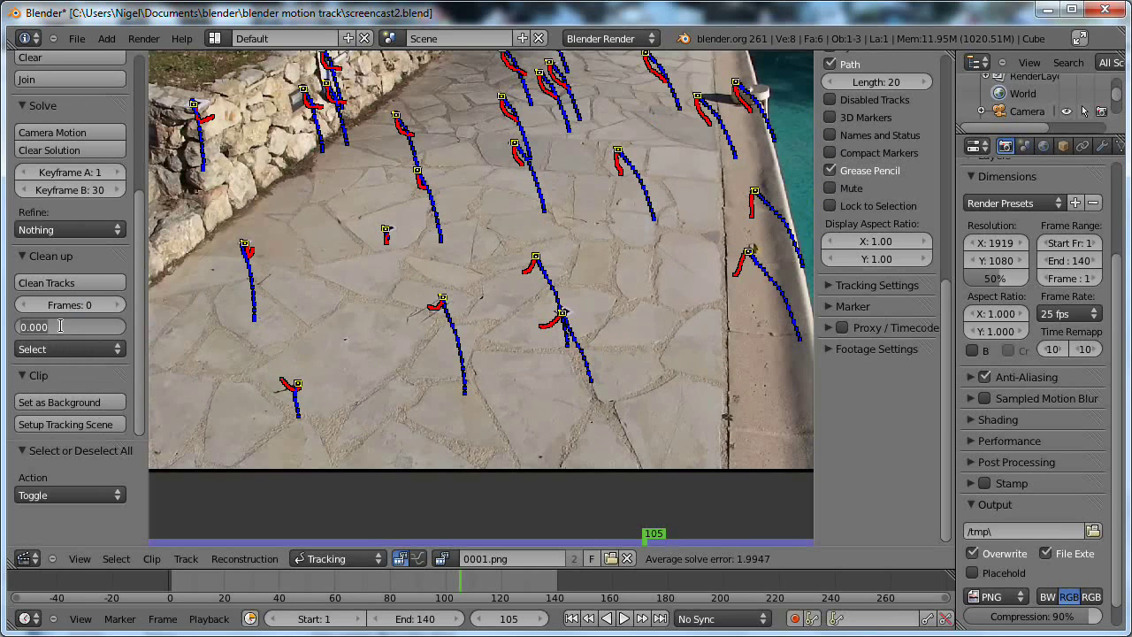
pyautogui.write('3')
pyautogui.press('Return')
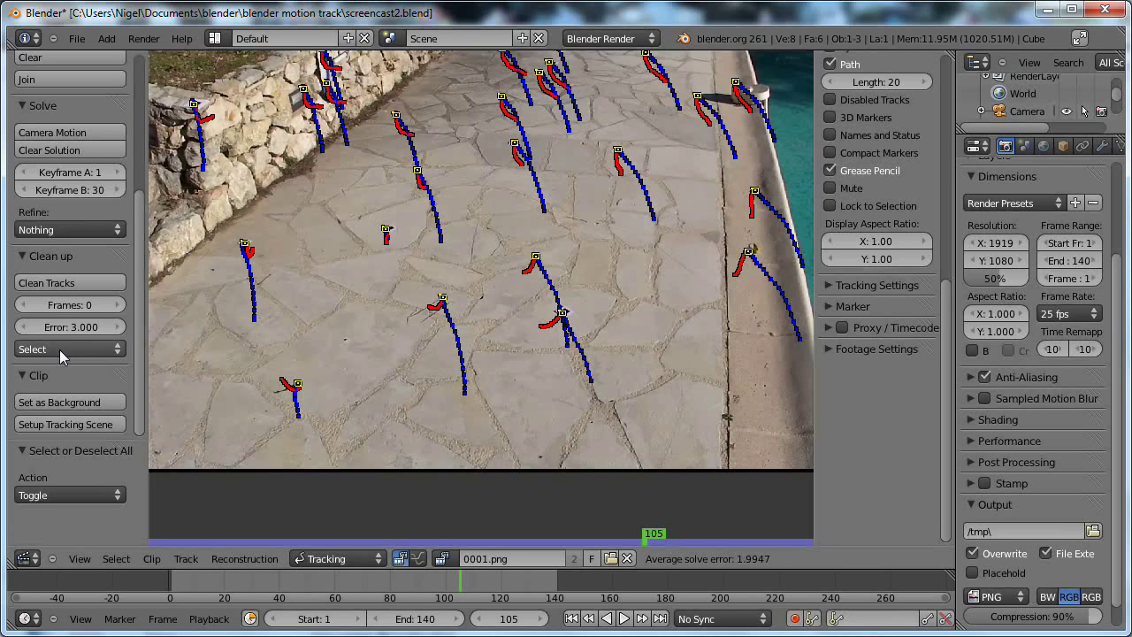
pyautogui.click(61, 349)
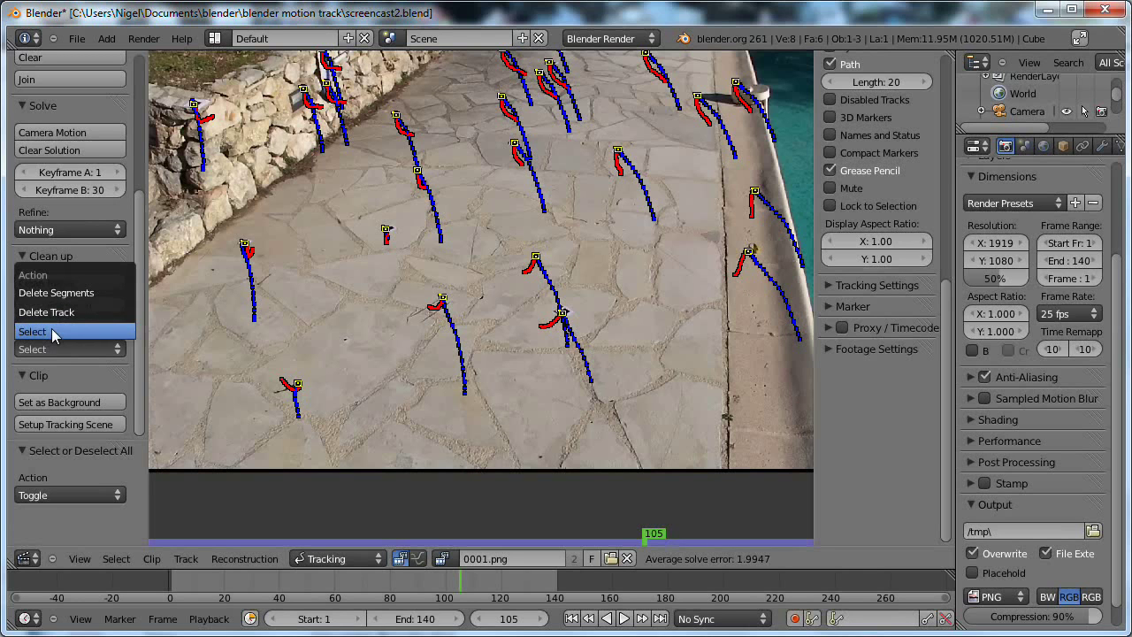
pyautogui.click(54, 333)
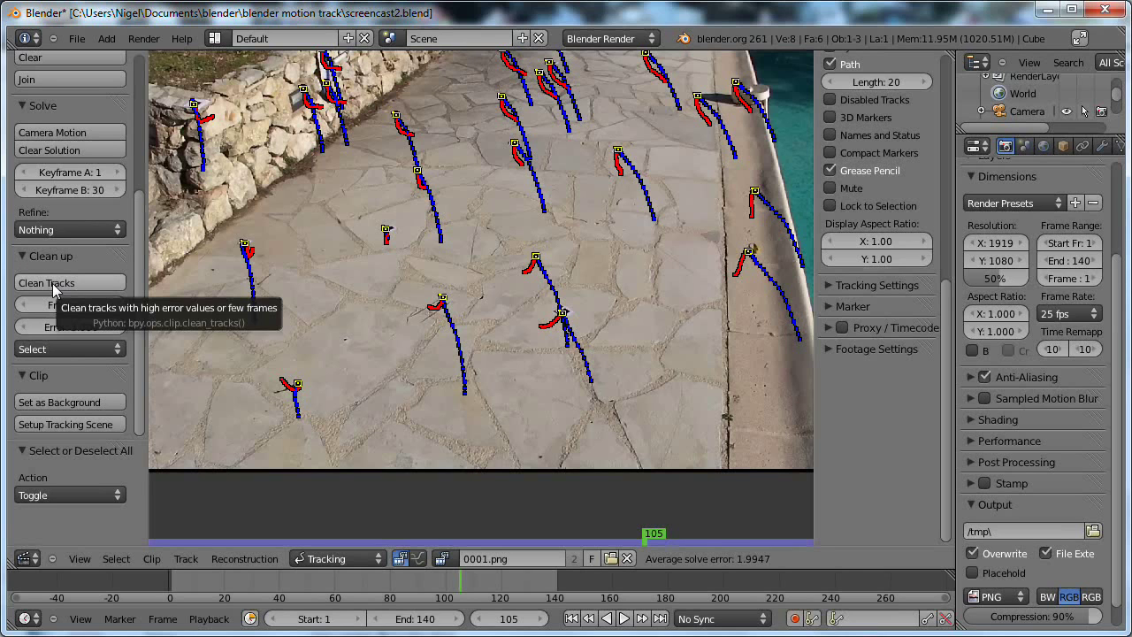
# Deselect all tracks and run Clean Tracks to select those exceeding the error limit
pyautogui.press('a')
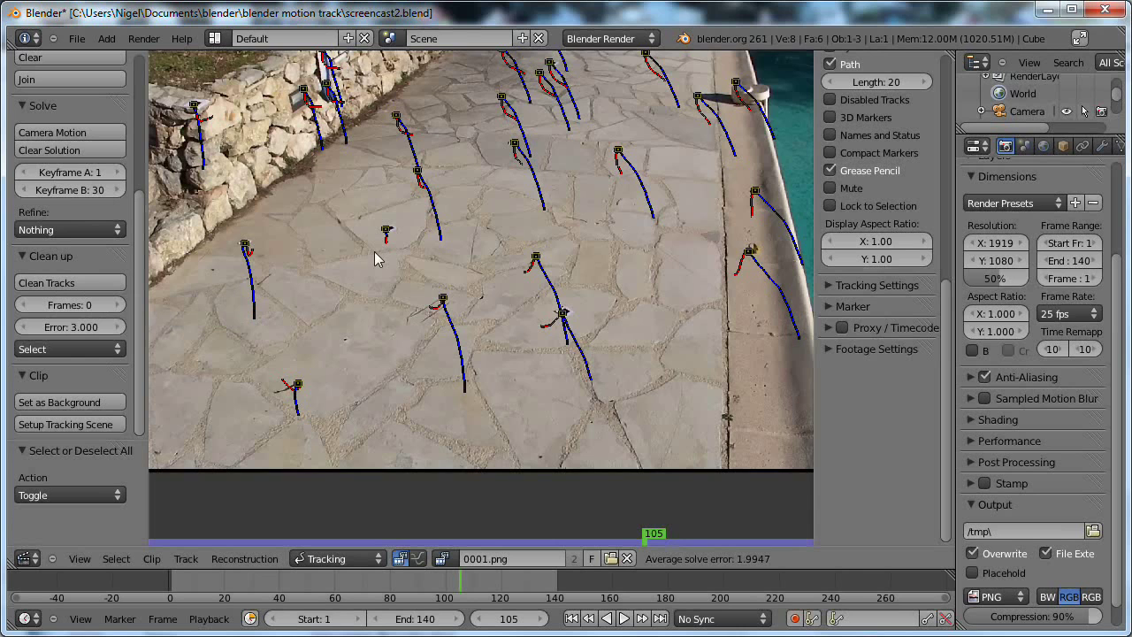
pyautogui.moveTo(481, 242); pyautogui.dragTo(487, 284, button='middle')
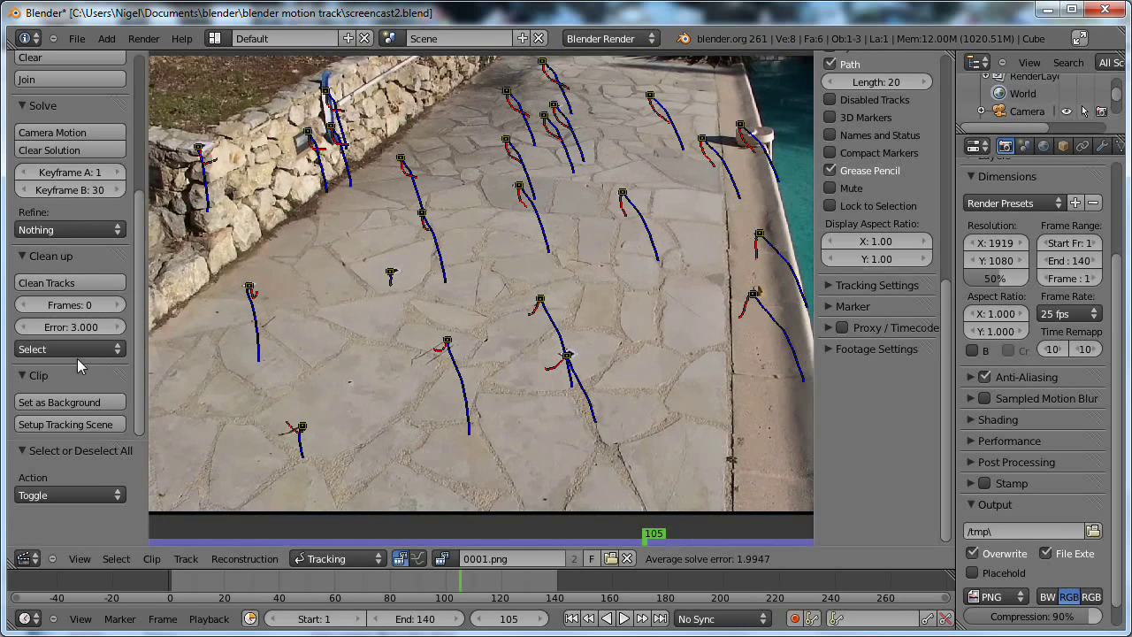
pyautogui.click(77, 282)
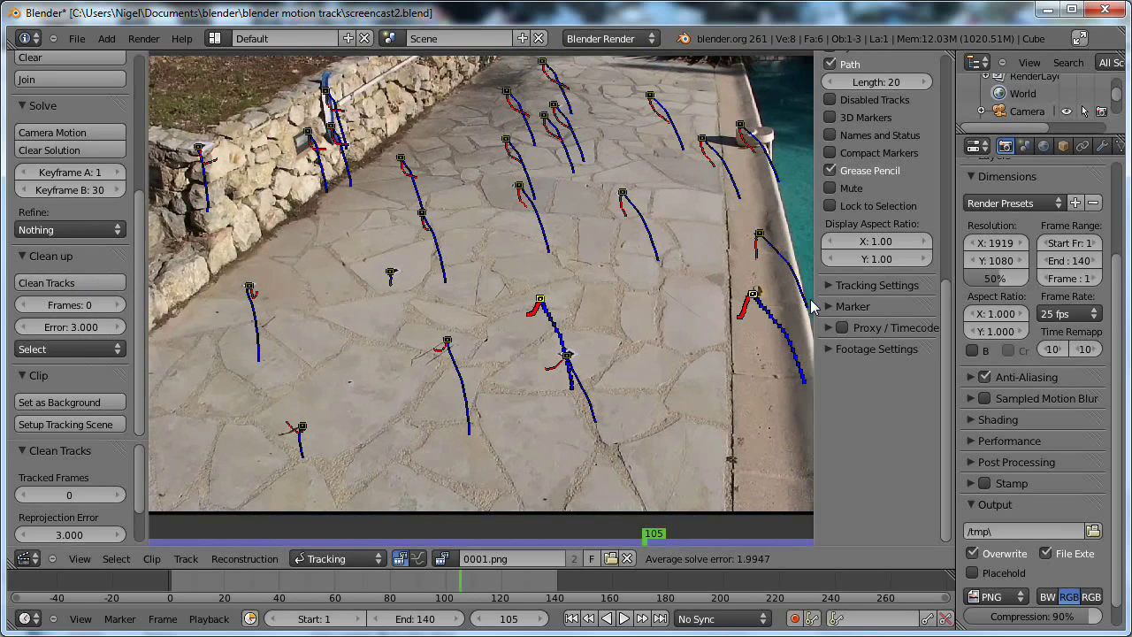
# Inspect the selected high-error tracks on the paving and wall at frame 73
pyautogui.moveTo(671, 302); pyautogui.dragTo(529, 276, button='middle')
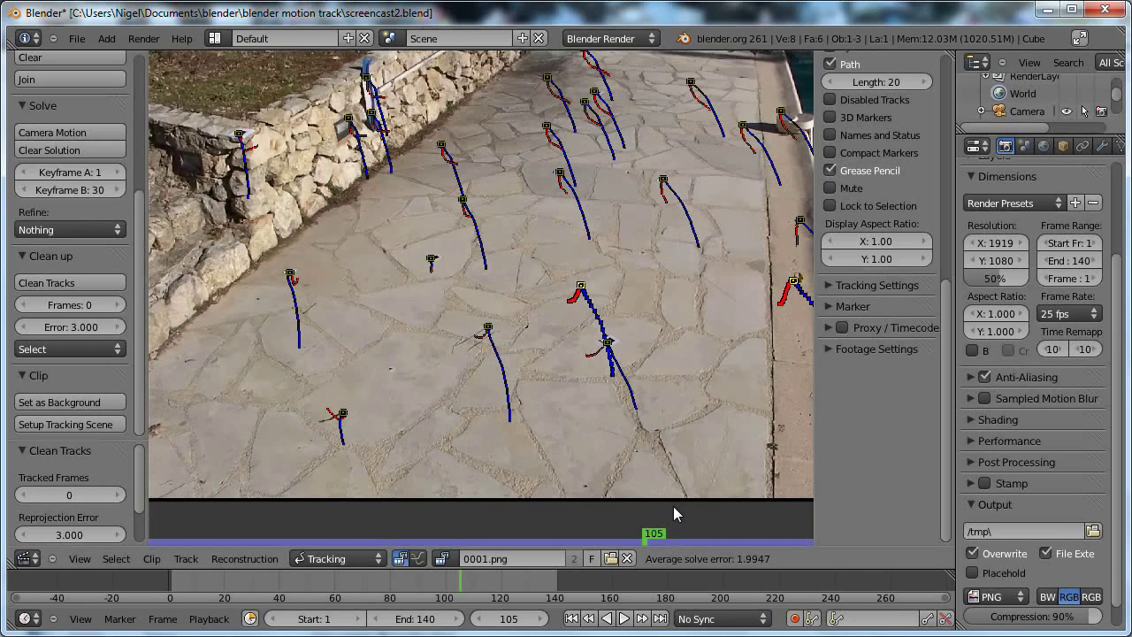
pyautogui.moveTo(658, 536); pyautogui.dragTo(496, 534)
pyautogui.moveTo(393, 479); pyautogui.dragTo(489, 517, button='middle')
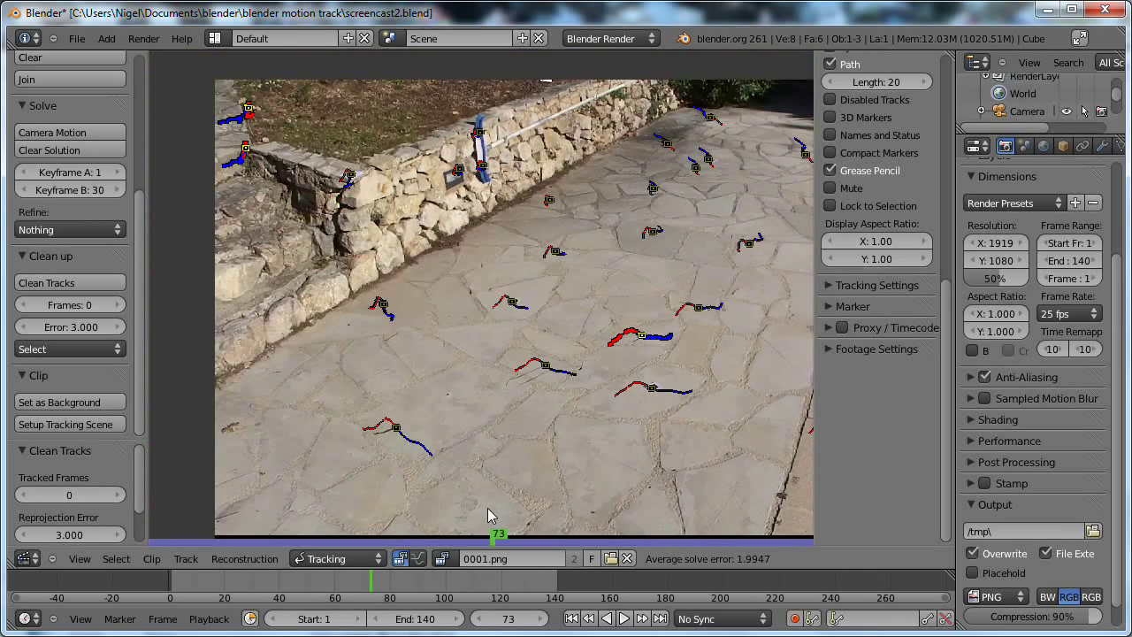
# Move to frame 113, select Track.033 near the middle of the paving, and lock the view to the selection
pyautogui.moveTo(486, 534); pyautogui.dragTo(682, 548)
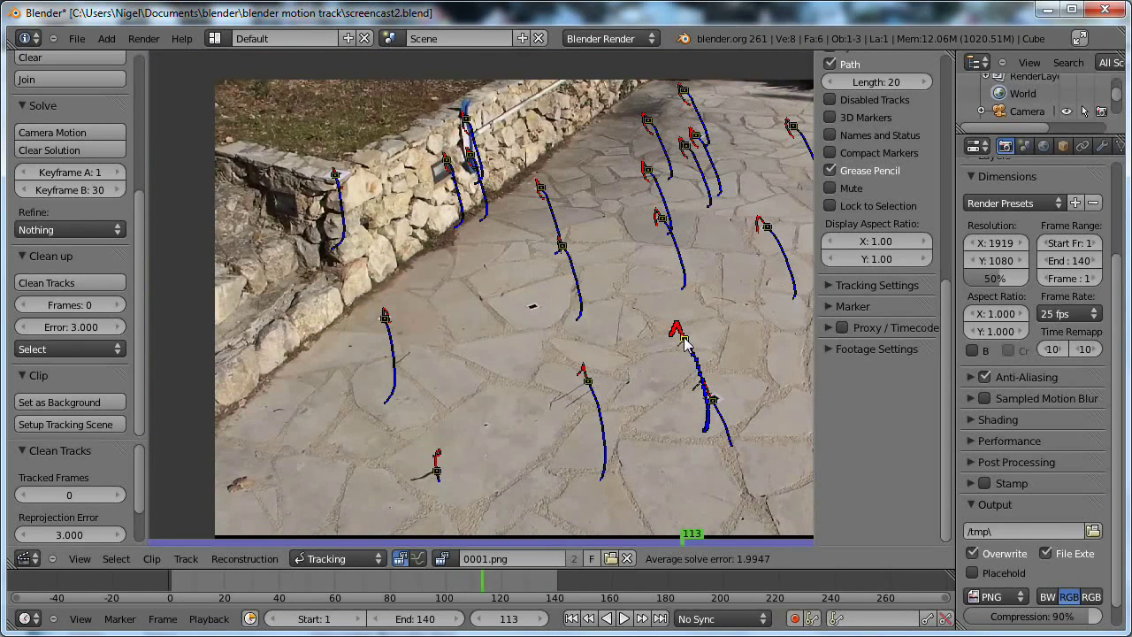
pyautogui.rightClick(685, 340)
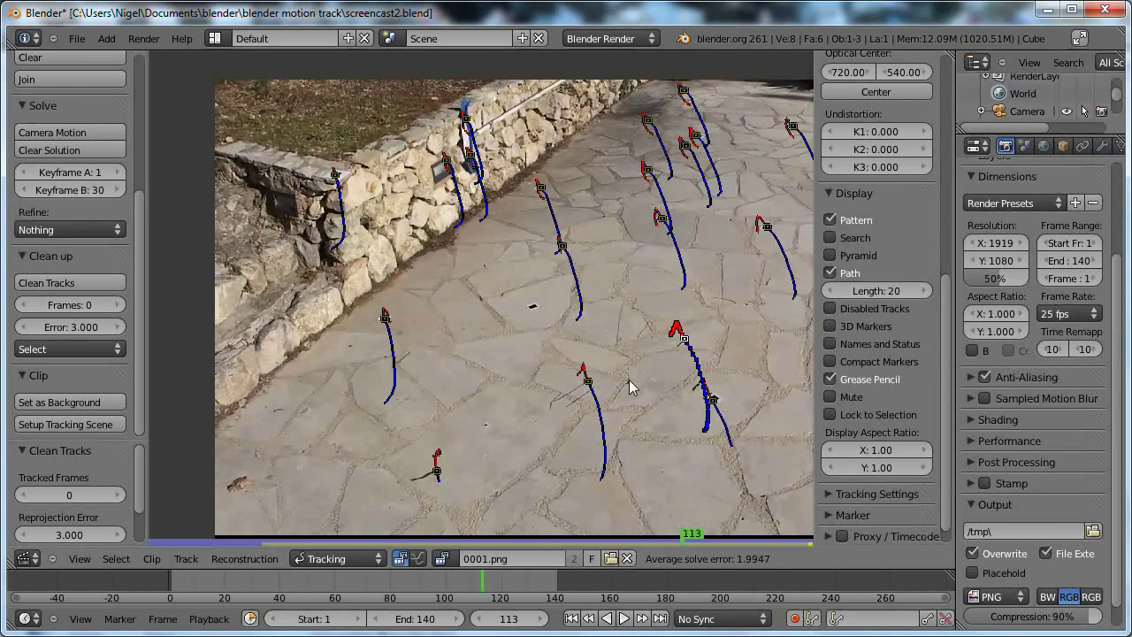
pyautogui.press('l')
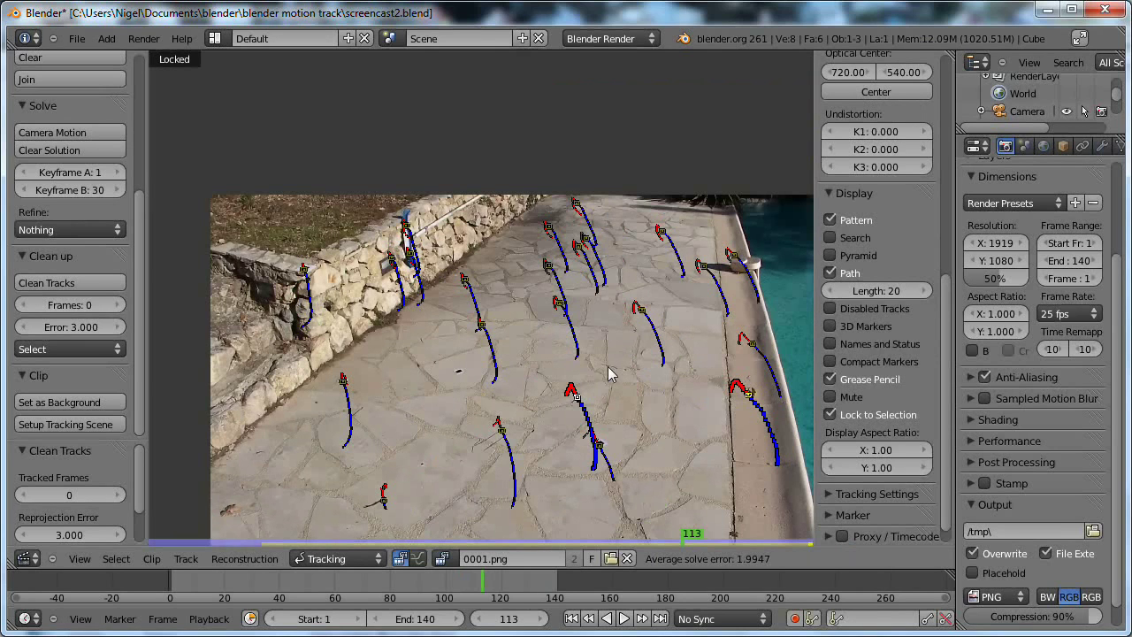
pyautogui.press('a')
pyautogui.moveTo(618, 477); pyautogui.dragTo(502, 263, button='middle')
pyautogui.rightClick(502, 262)
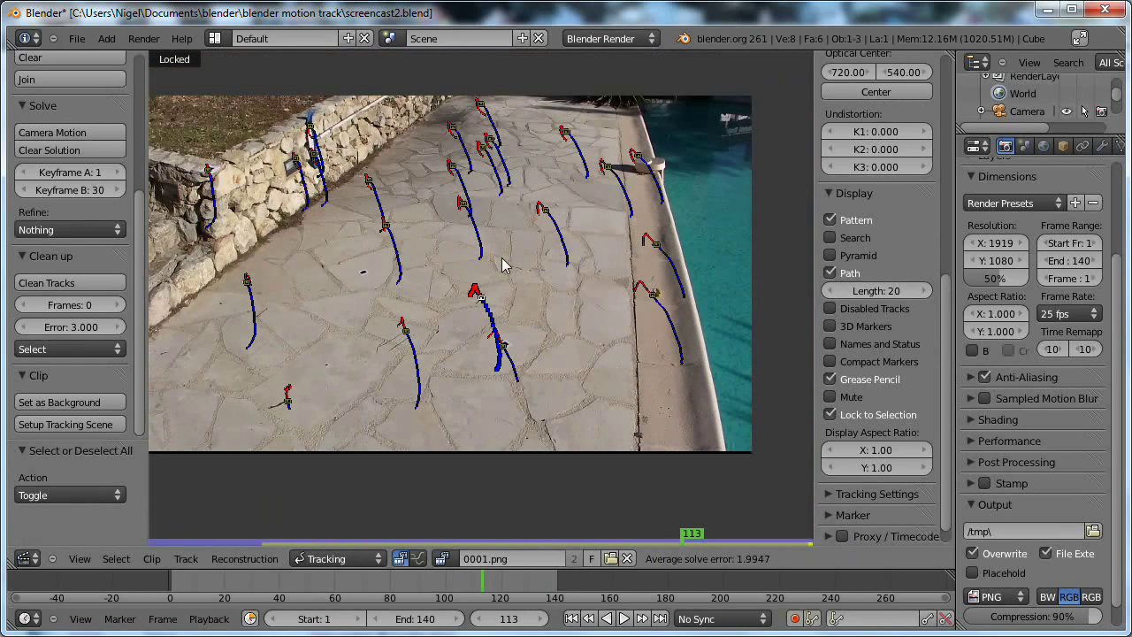
# Show the selected track's name and status to check its average error, and hide them again
pyautogui.click(829, 344)
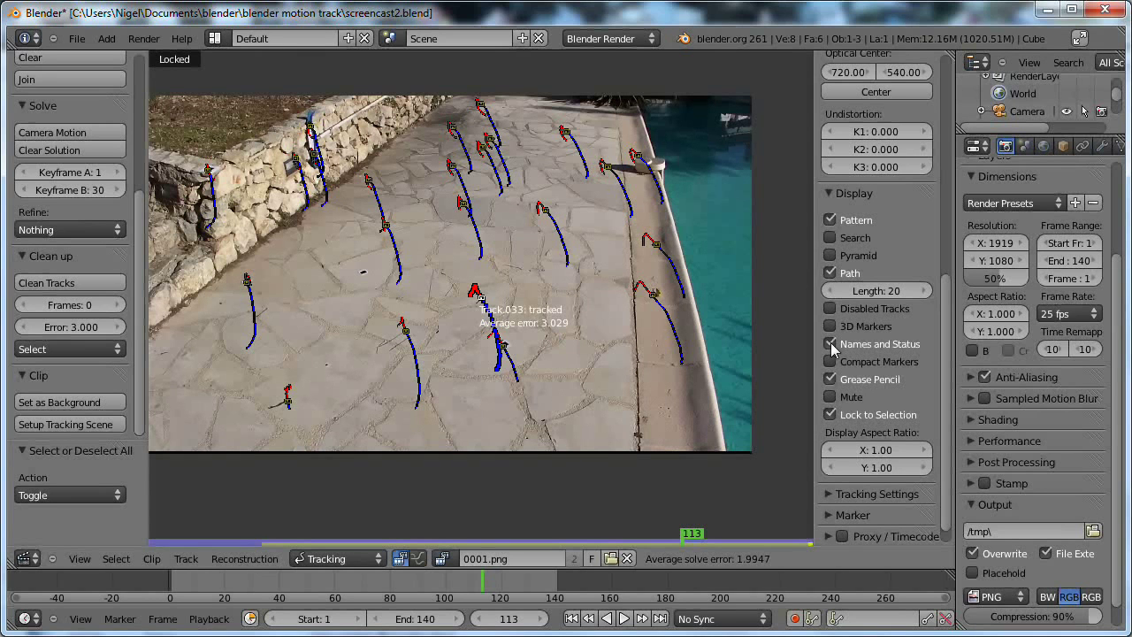
pyautogui.click(829, 378)
pyautogui.click(829, 377)
pyautogui.click(830, 344)
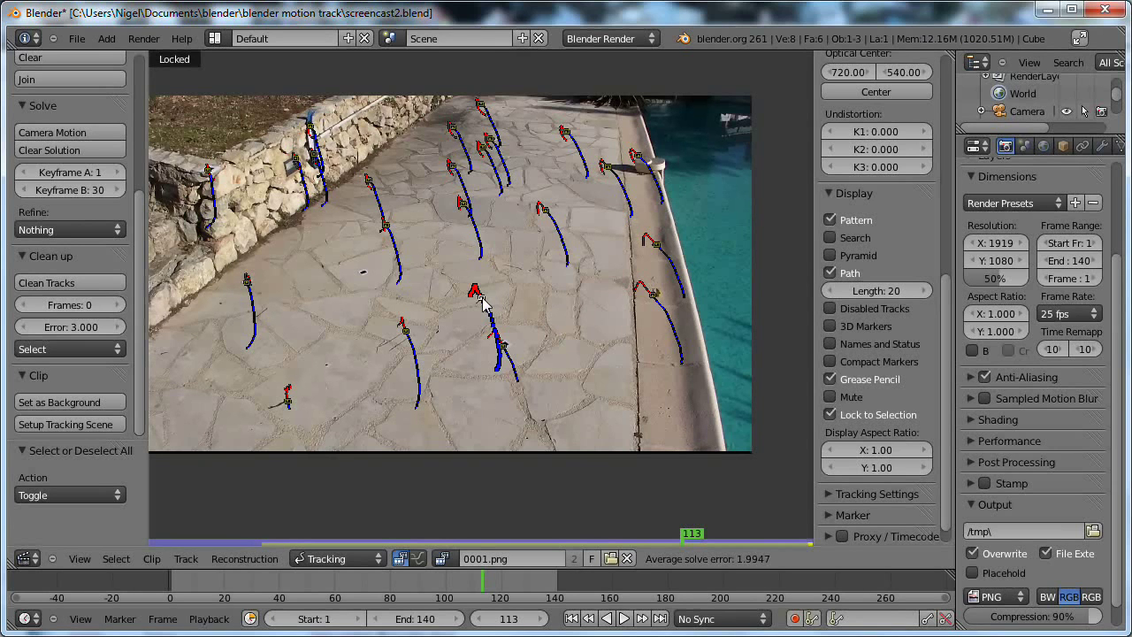
# With the view locked closely on the selected marker, scrub back to frame 61 to examine where the track drifts
pyautogui.press('l')
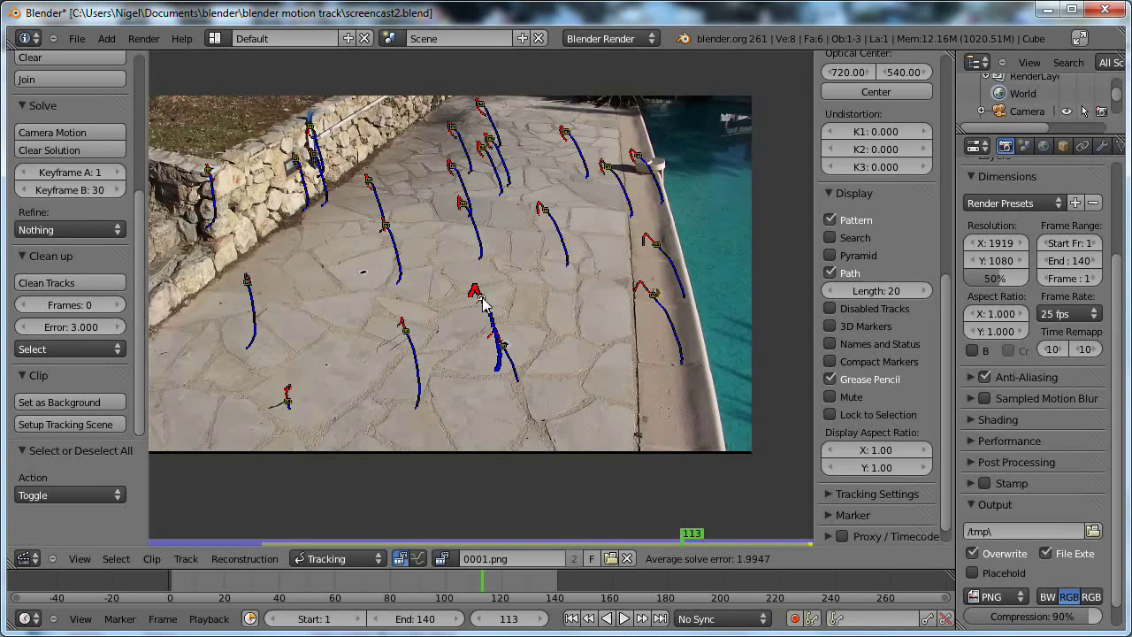
pyautogui.press('l')
pyautogui.scroll(2, 491, 310)
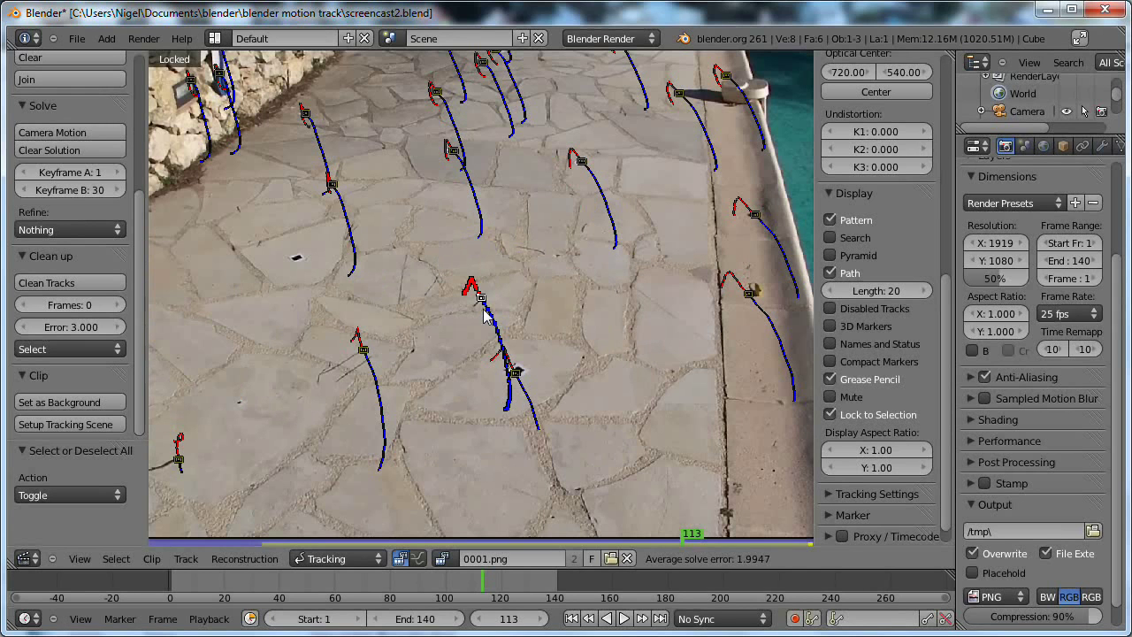
pyautogui.scroll(2, 483, 310)
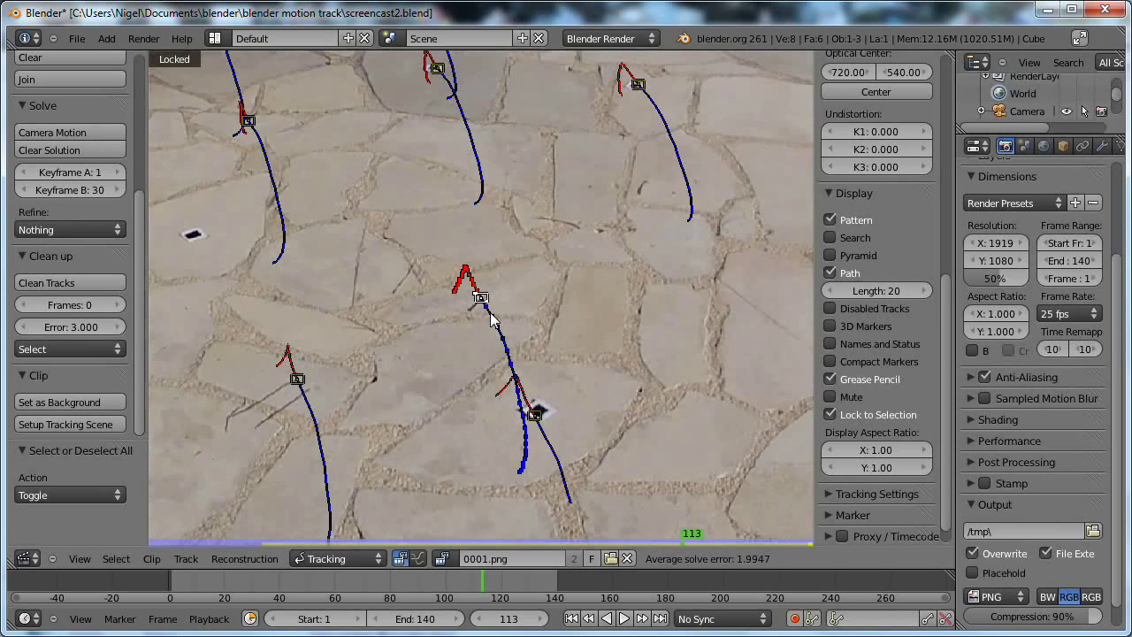
pyautogui.scroll(5, 495, 327)
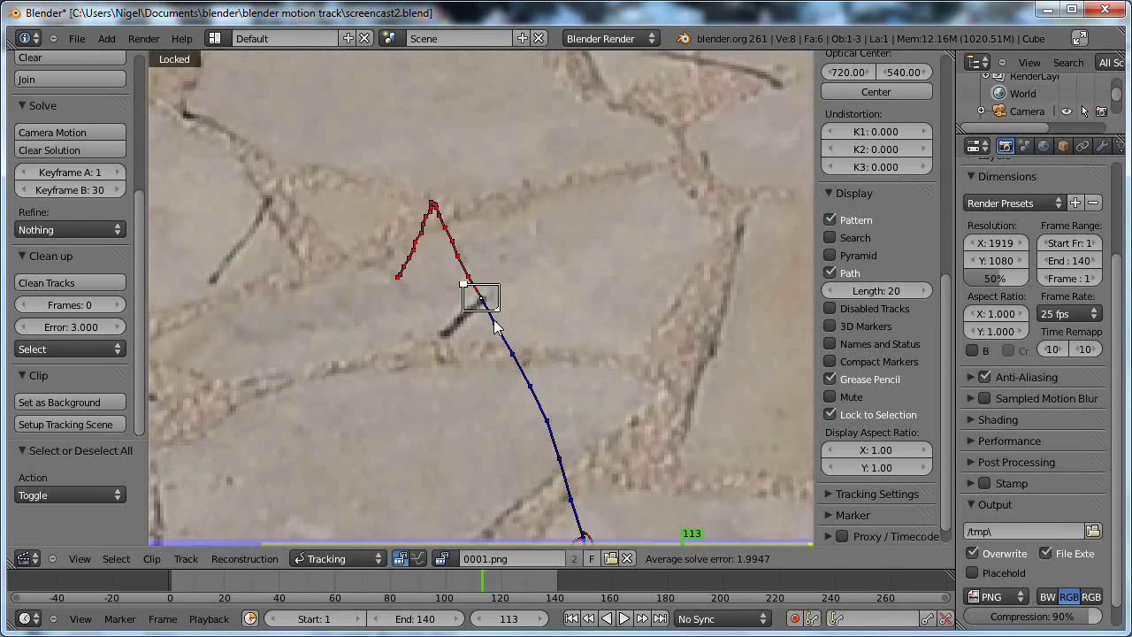
pyautogui.scroll(1, 493, 392)
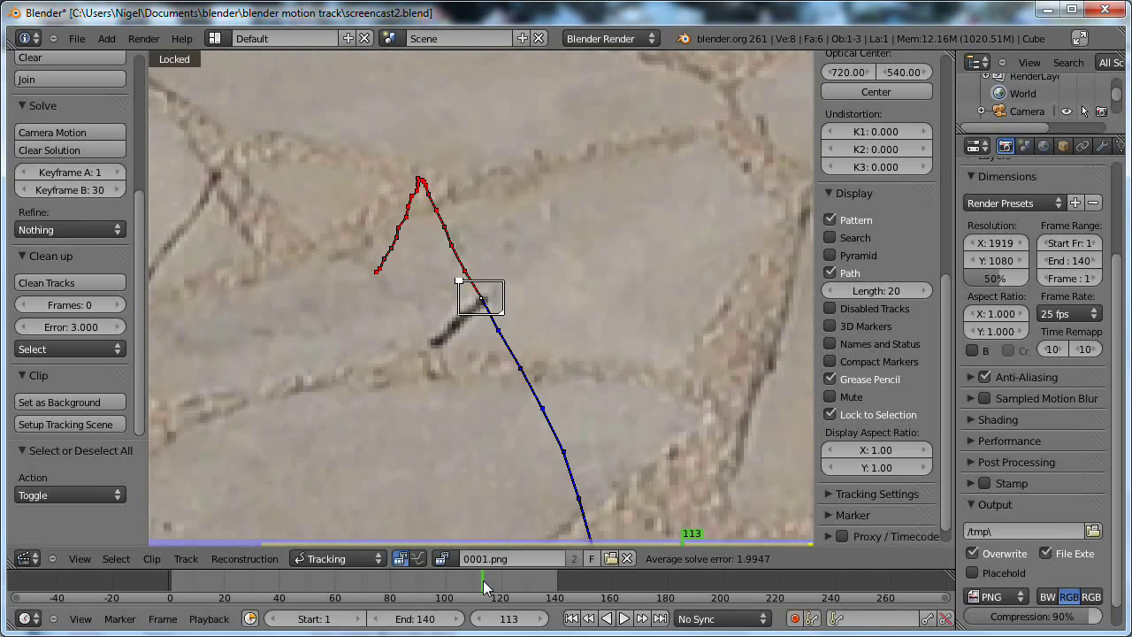
pyautogui.moveTo(483, 580); pyautogui.dragTo(352, 594)
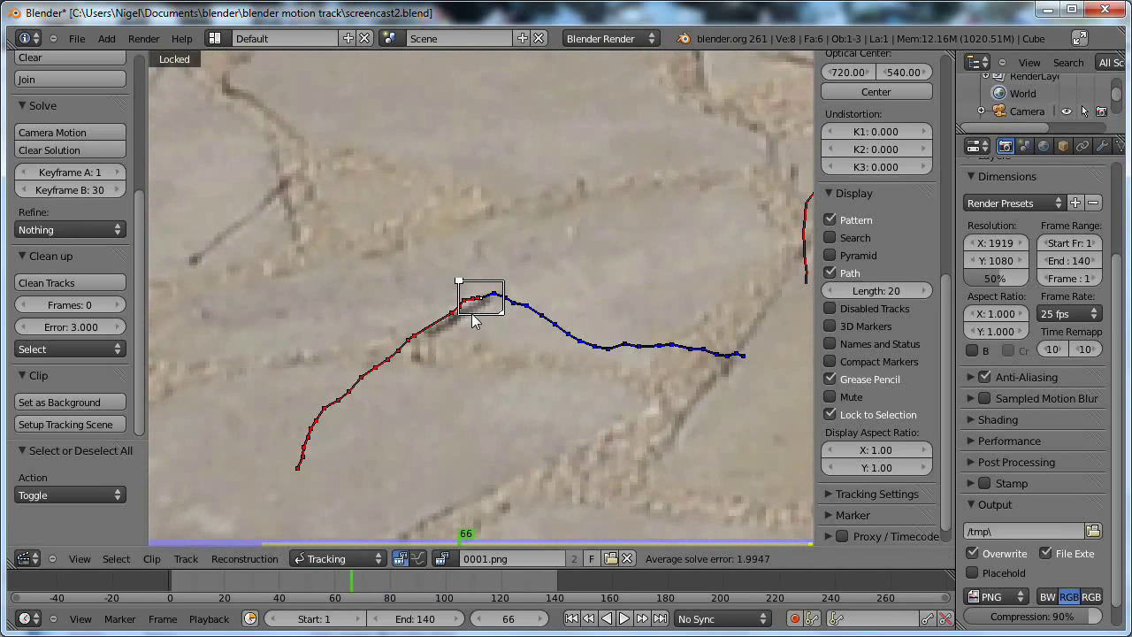
pyautogui.moveTo(358, 580)
pyautogui.mouseDown()
pyautogui.moveTo(326, 595)
pyautogui.moveTo(346, 597)
pyautogui.moveTo(264, 609)
pyautogui.moveTo(449, 594)
pyautogui.moveTo(560, 623)
pyautogui.moveTo(338, 632)
pyautogui.mouseUp()
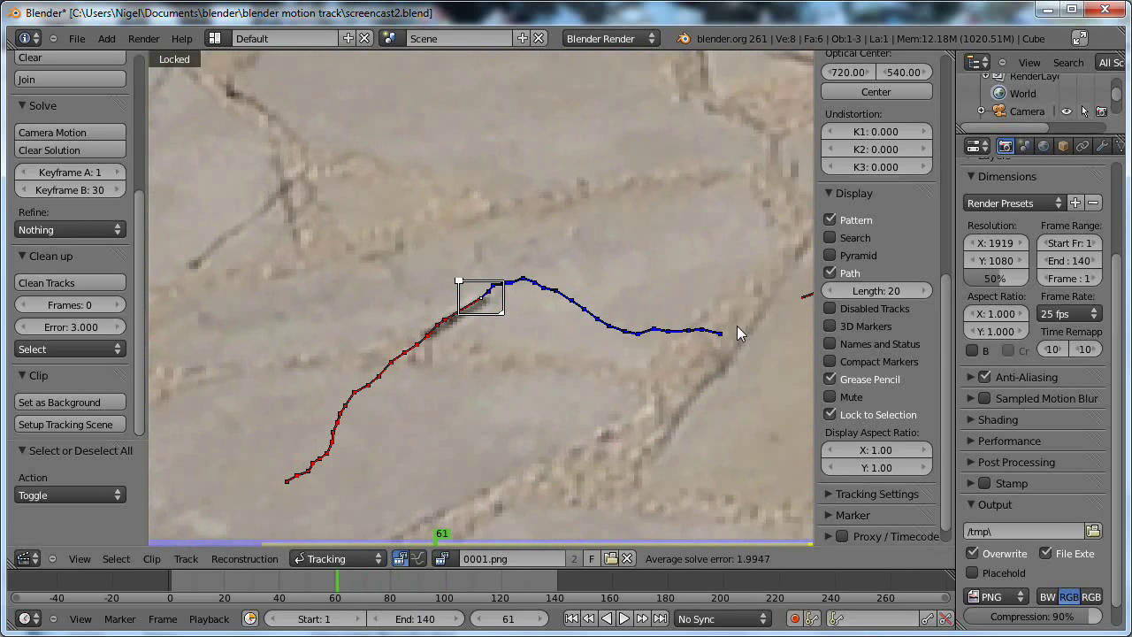
# Re-centre Track.033 on the tip of the dark line in its track preview at frame 61
pyautogui.scroll(1, 944, 352)
pyautogui.moveTo(944, 352); pyautogui.dragTo(924, 104)
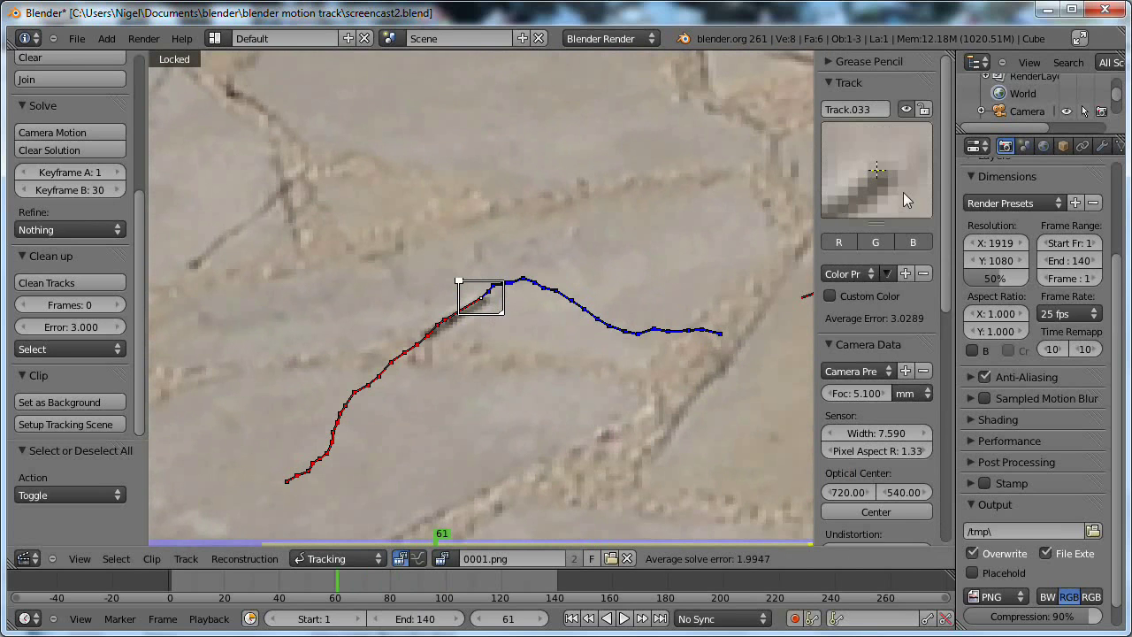
pyautogui.moveTo(903, 191)
pyautogui.mouseDown()
pyautogui.moveTo(904, 172)
pyautogui.moveTo(892, 183)
pyautogui.mouseUp()
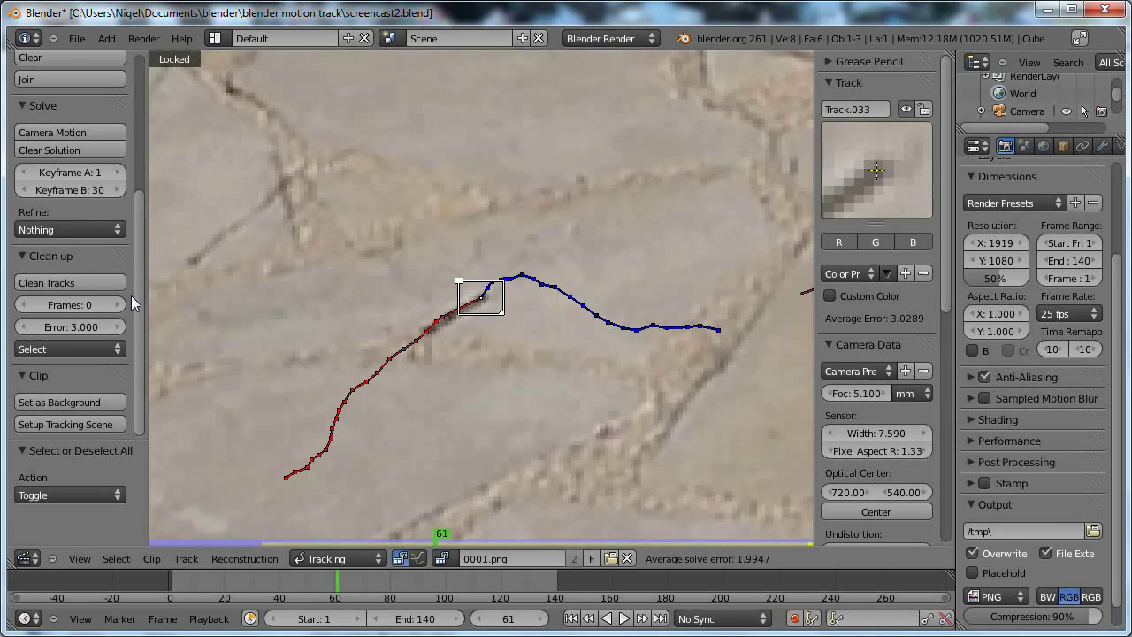
# Track Track.033 backward one frame at a time from frame 61 to frame 29
pyautogui.scroll(4, 131, 295)
pyautogui.scroll(2, 87, 162)
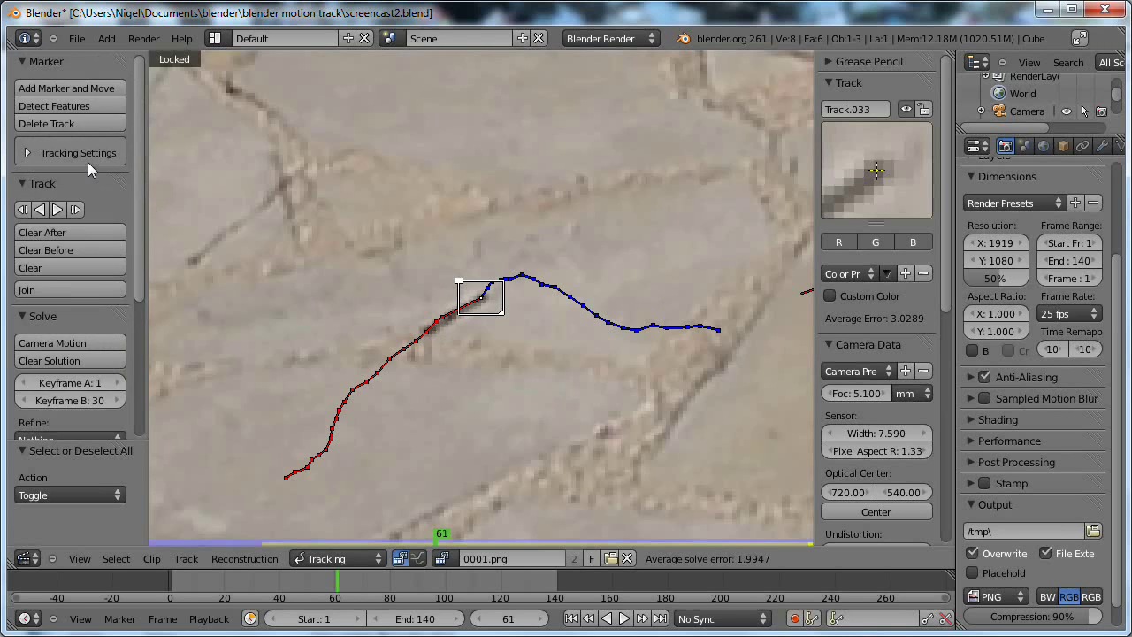
pyautogui.click(23, 209)
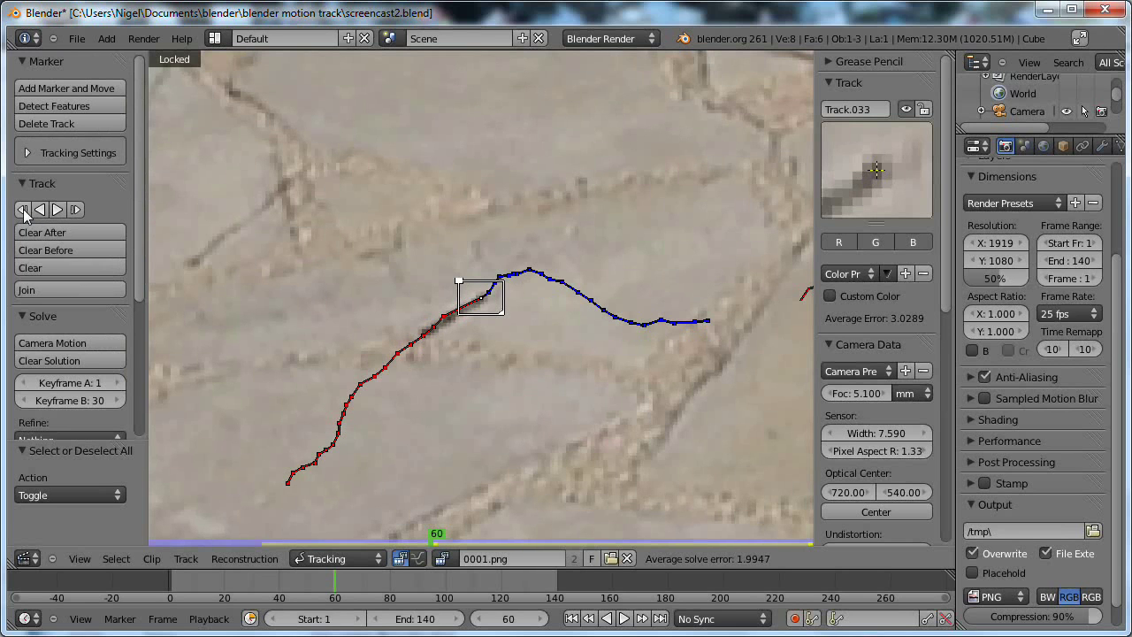
pyautogui.click(23, 210)
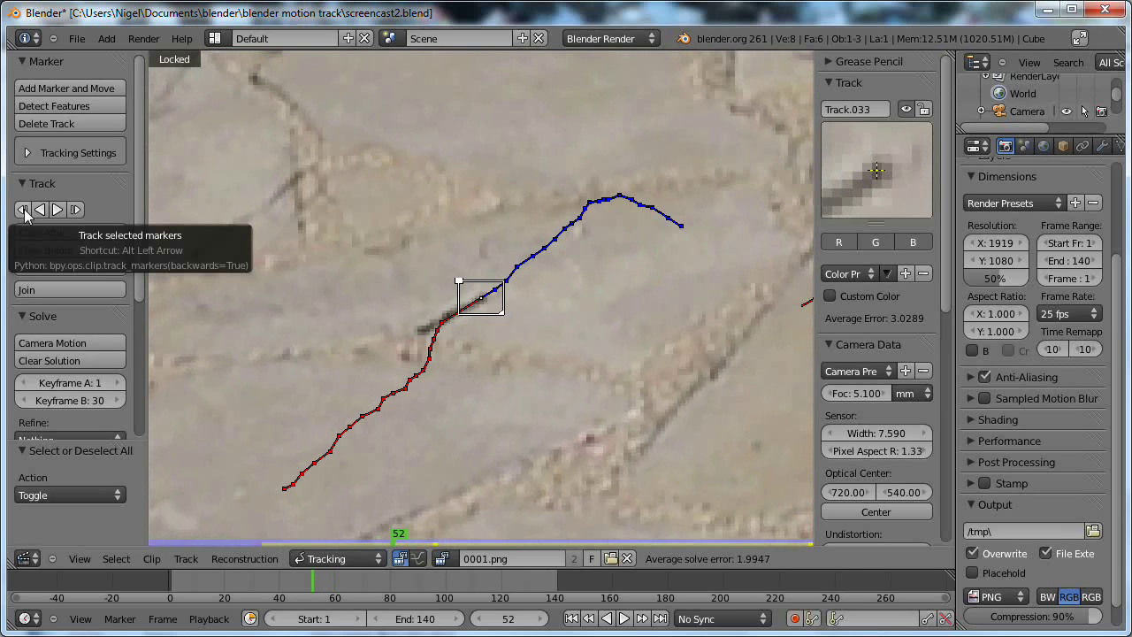
pyautogui.click(24, 213)
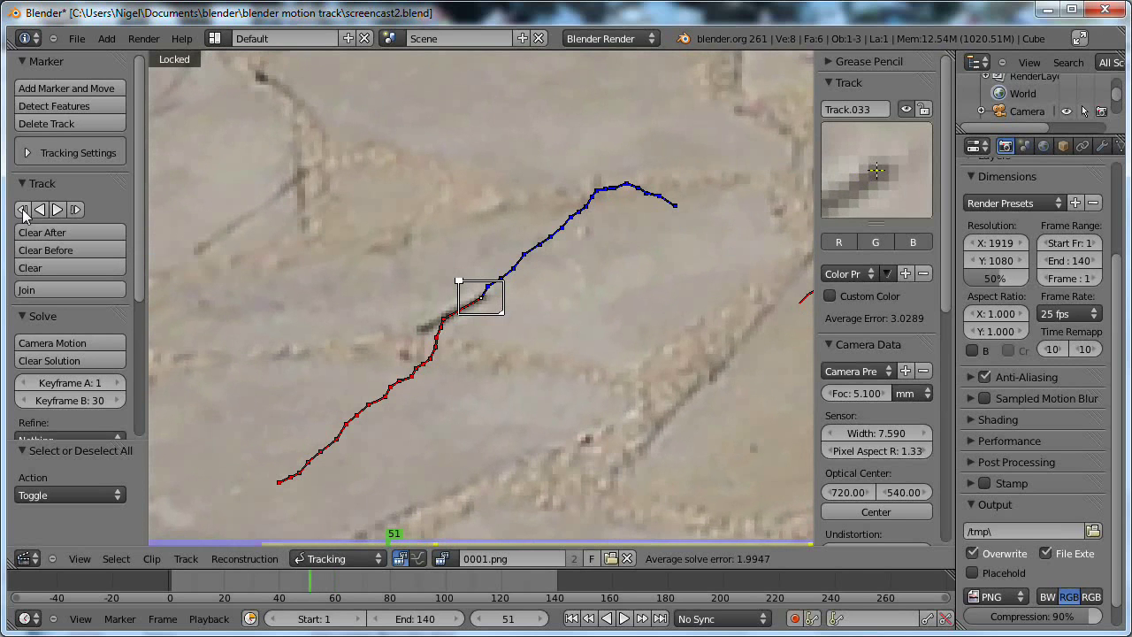
pyautogui.click(24, 210)
pyautogui.click(24, 210)
pyautogui.click(24, 211)
pyautogui.click(24, 210)
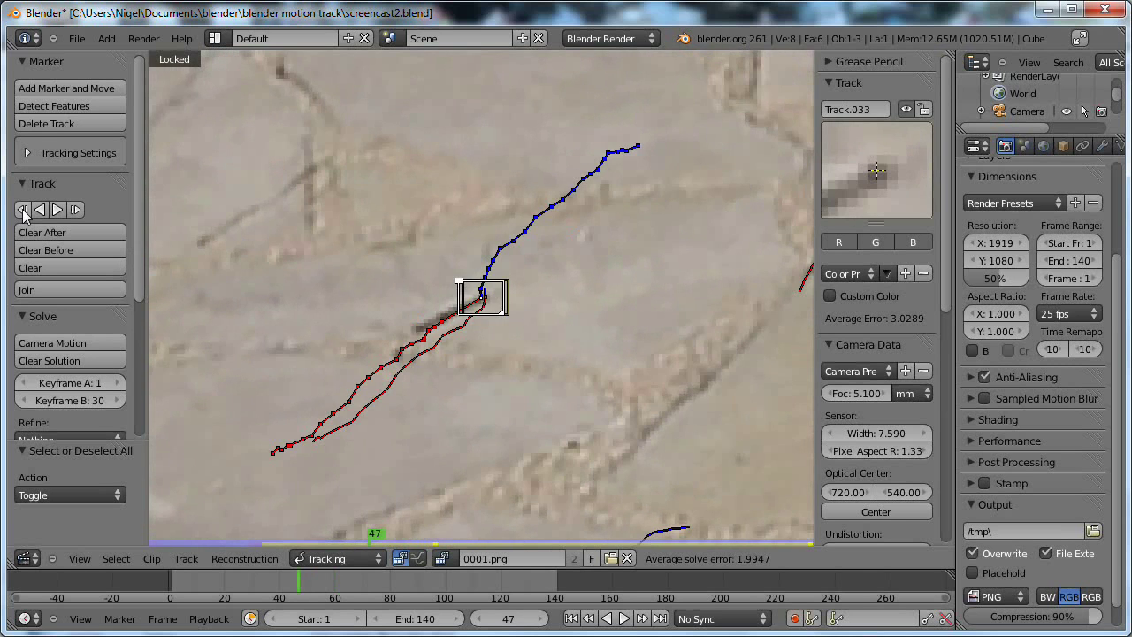
pyautogui.click(23, 211)
pyautogui.click(24, 210)
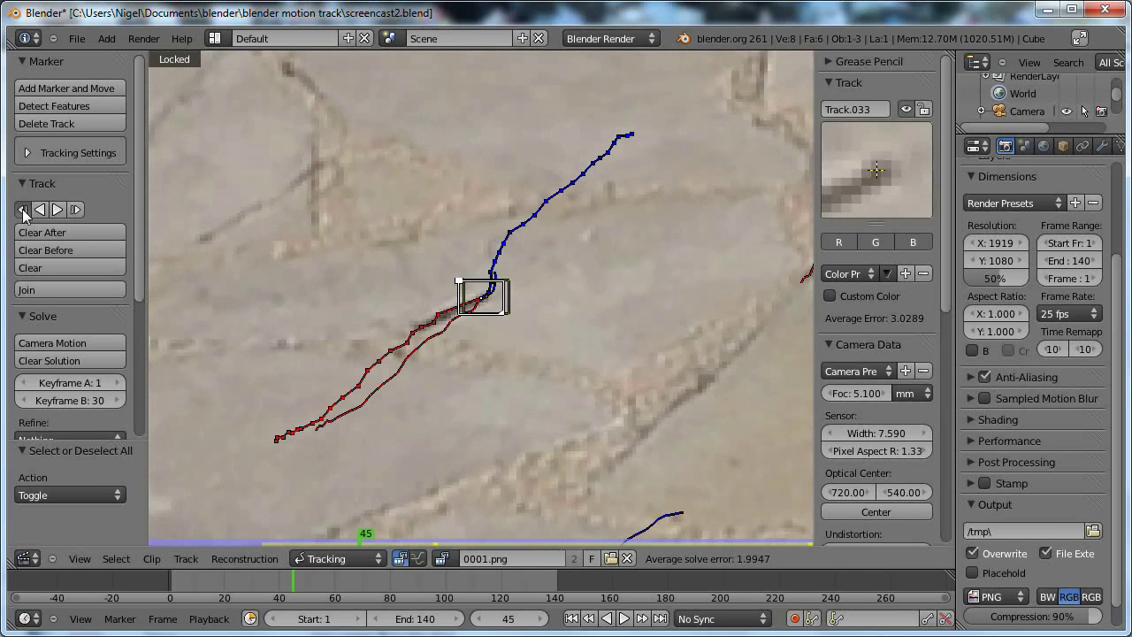
pyautogui.click(23, 210)
pyautogui.click(24, 211)
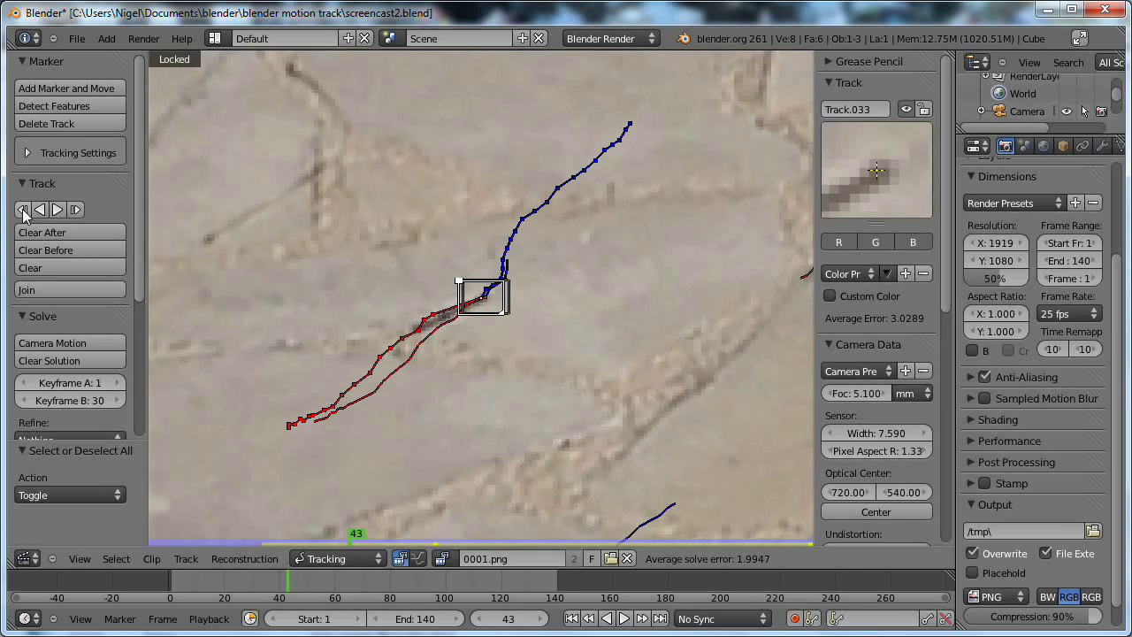
pyautogui.click(24, 210)
pyautogui.click(24, 211)
pyautogui.click(24, 210)
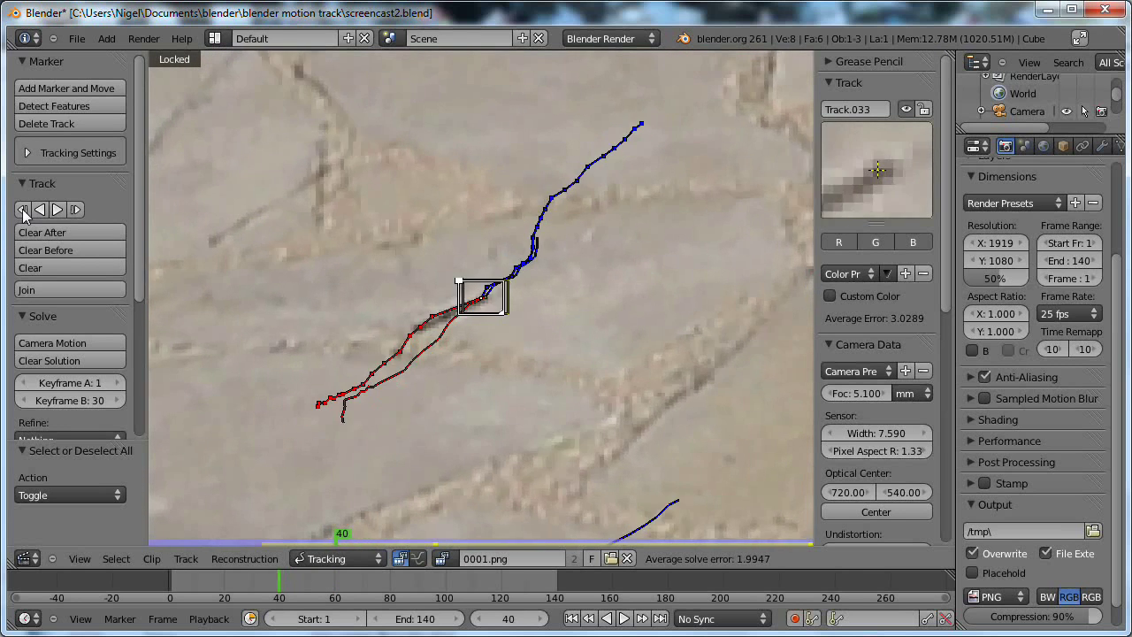
pyautogui.click(24, 211)
pyautogui.click(24, 210)
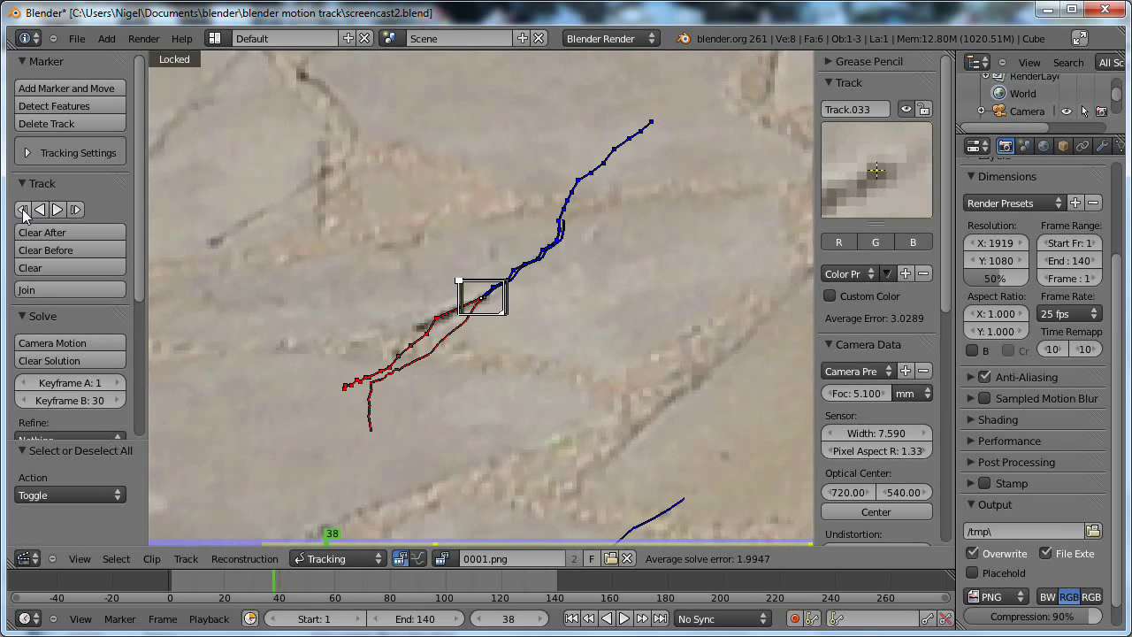
pyautogui.click(24, 210)
pyautogui.click(24, 210)
pyautogui.click(24, 211)
pyautogui.click(24, 210)
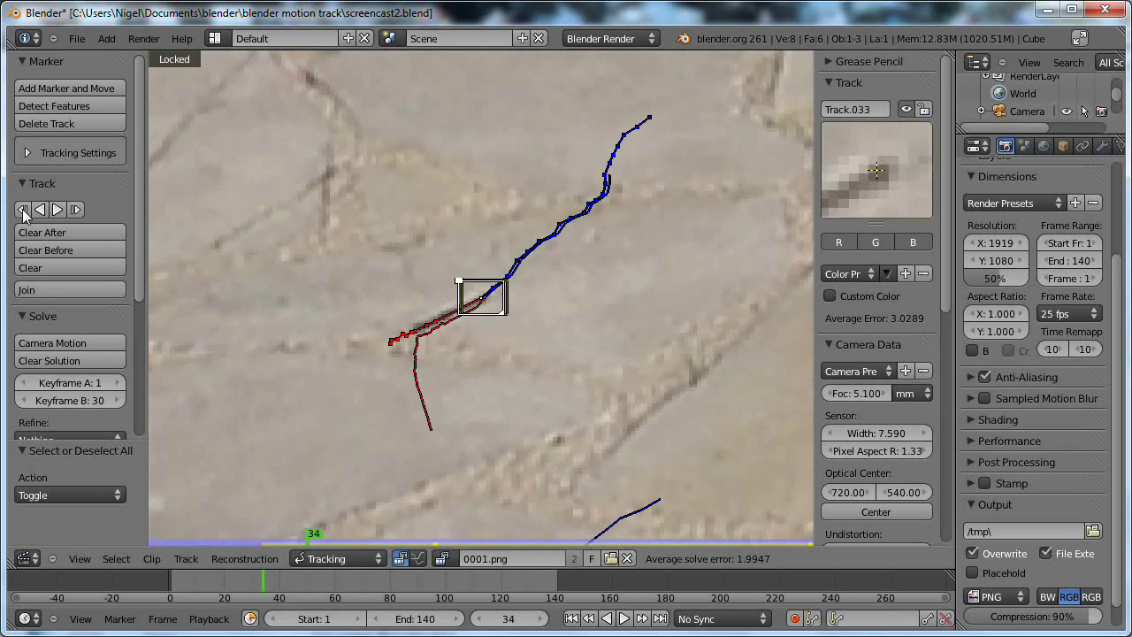
pyautogui.click(24, 211)
pyautogui.click(24, 210)
pyautogui.click(24, 210)
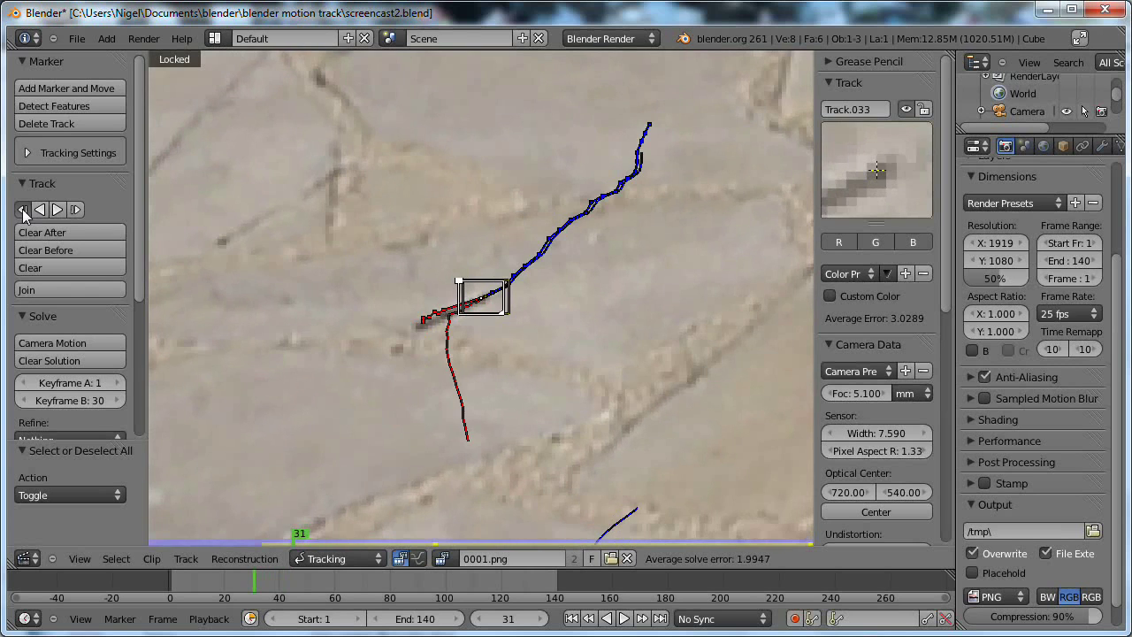
pyautogui.click(24, 210)
pyautogui.click(24, 210)
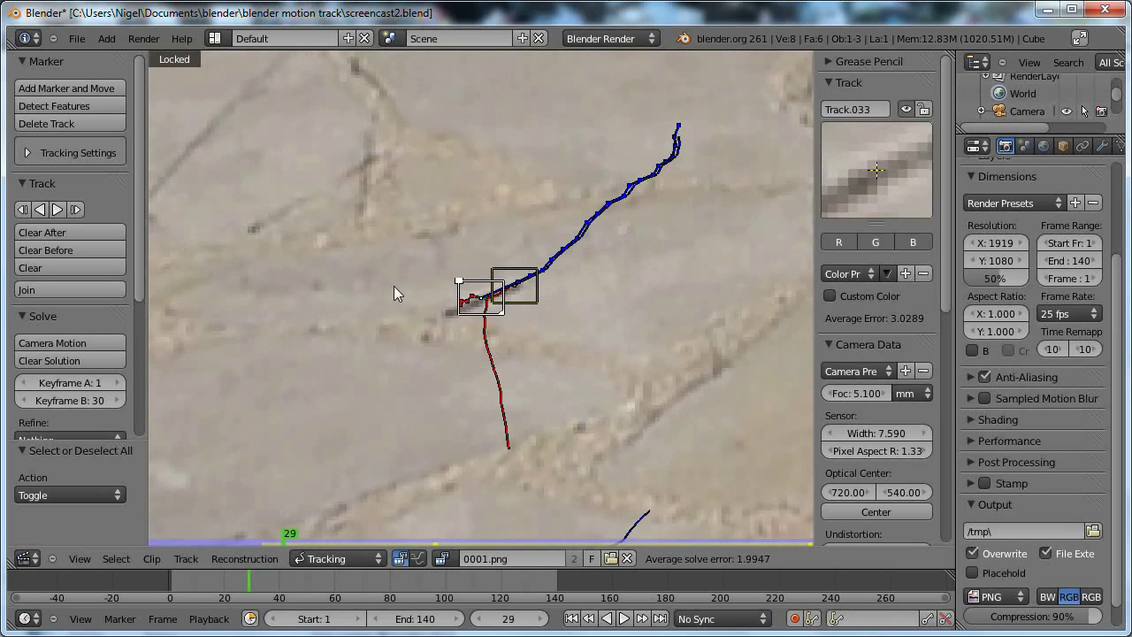
# Return to frame 30, re-centre the marker on the dark line's tip, and track it backward to frame 1
pyautogui.press('Right')
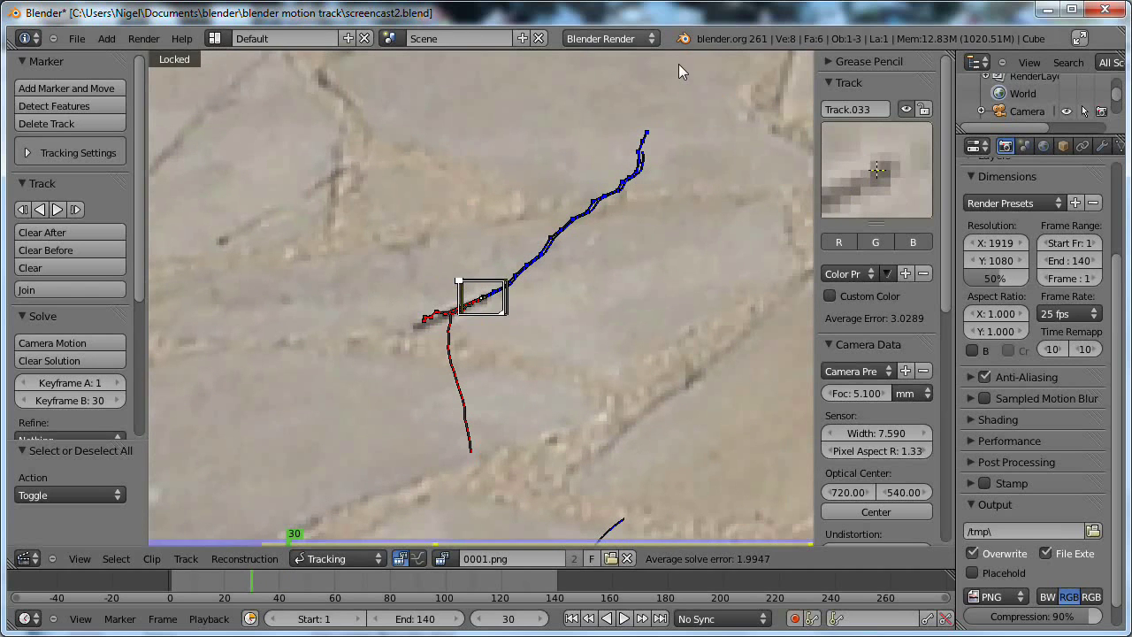
pyautogui.moveTo(877, 184); pyautogui.dragTo(872, 178)
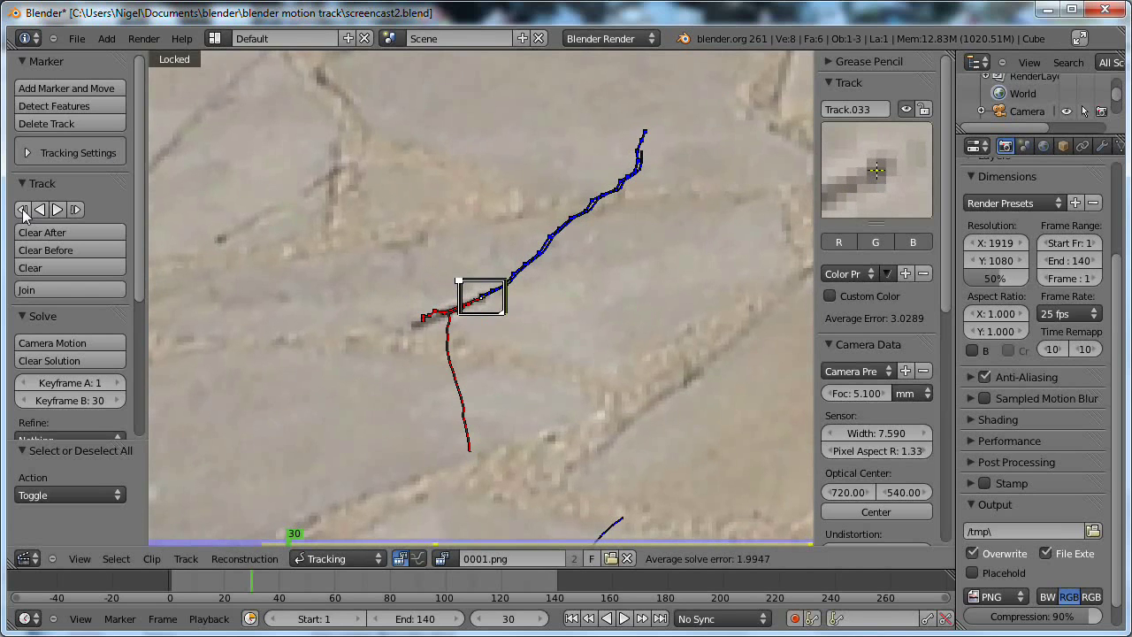
pyautogui.click(23, 210)
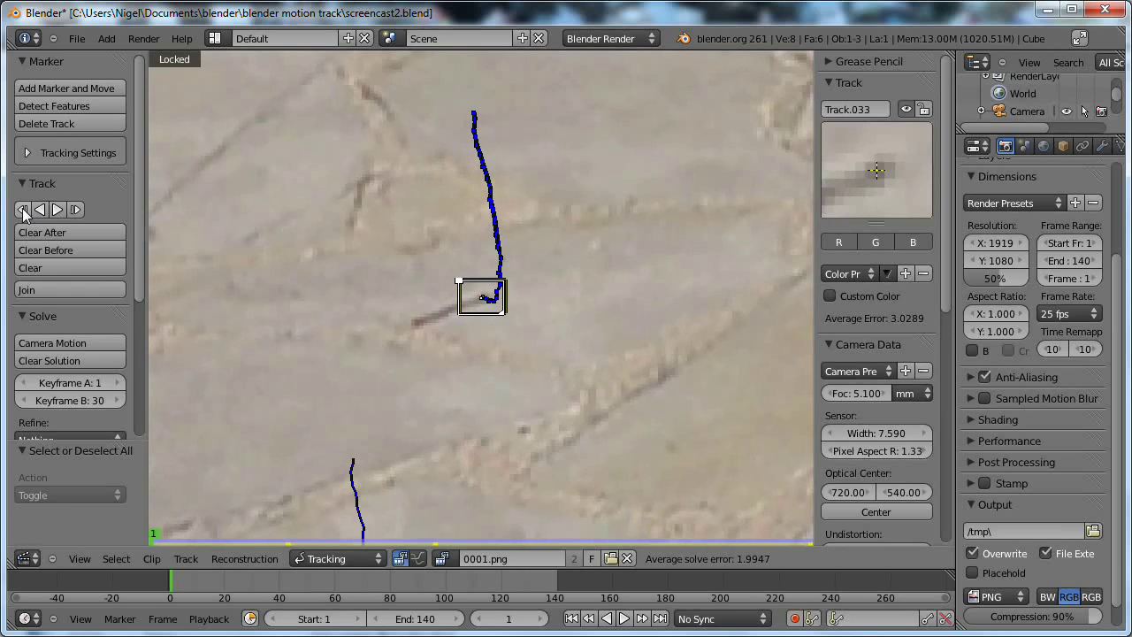
# Delete Track.024, which overlaps the corrected track on the same paving mark
pyautogui.rightClick(509, 306)
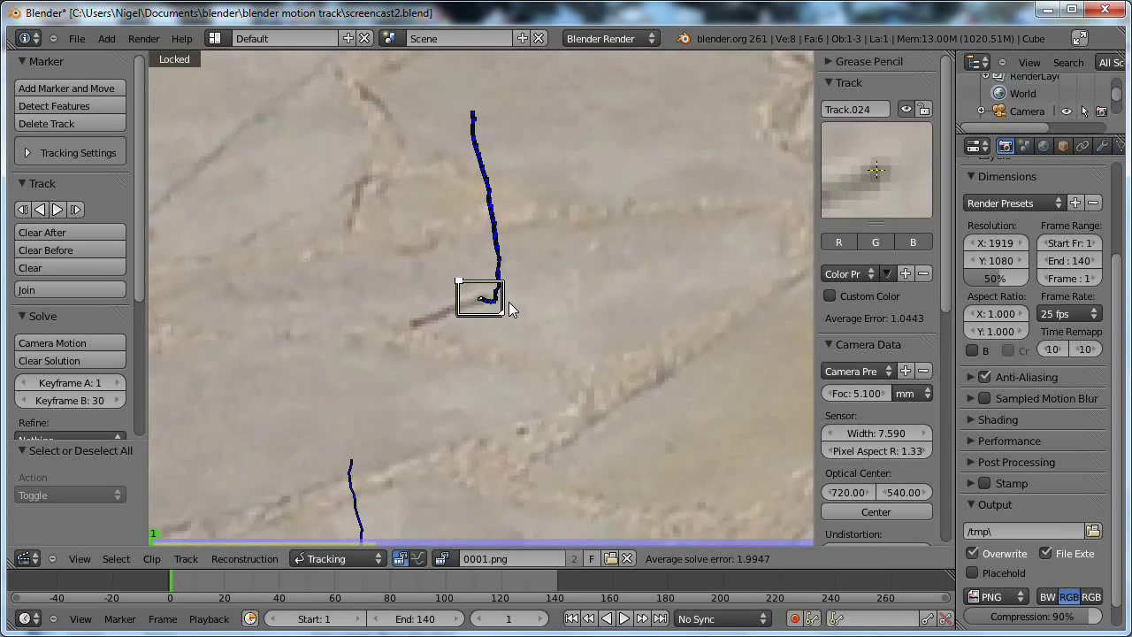
pyautogui.press('x')
pyautogui.click(510, 303)
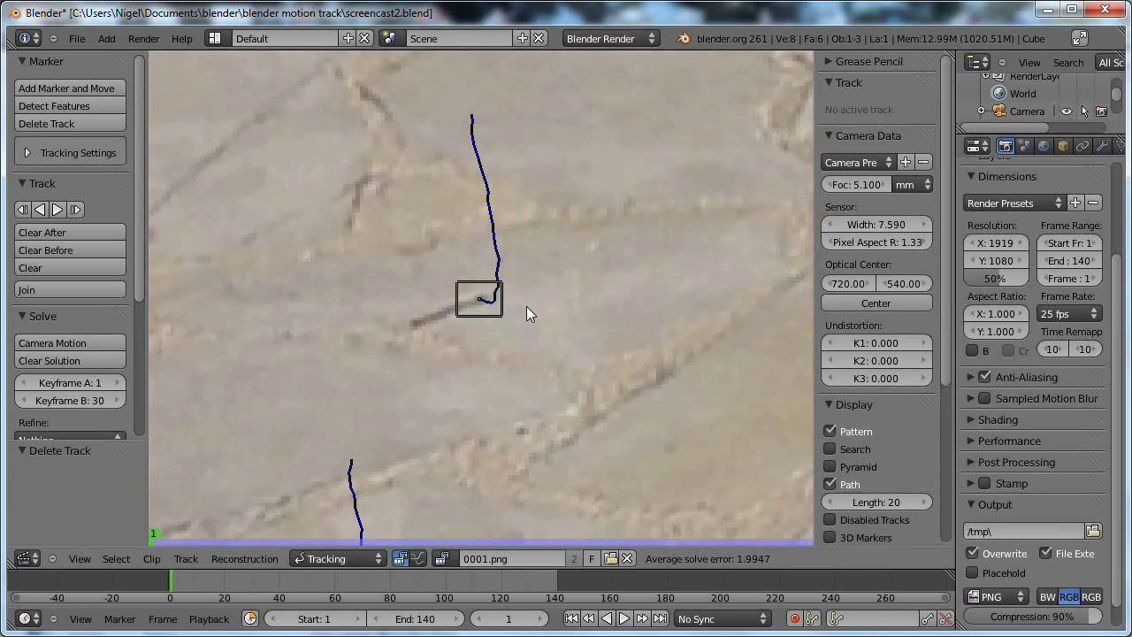
# Save the blend file and solve the camera motion again with the cleaned-up tracks
pyautogui.scroll(-4, 526, 306)
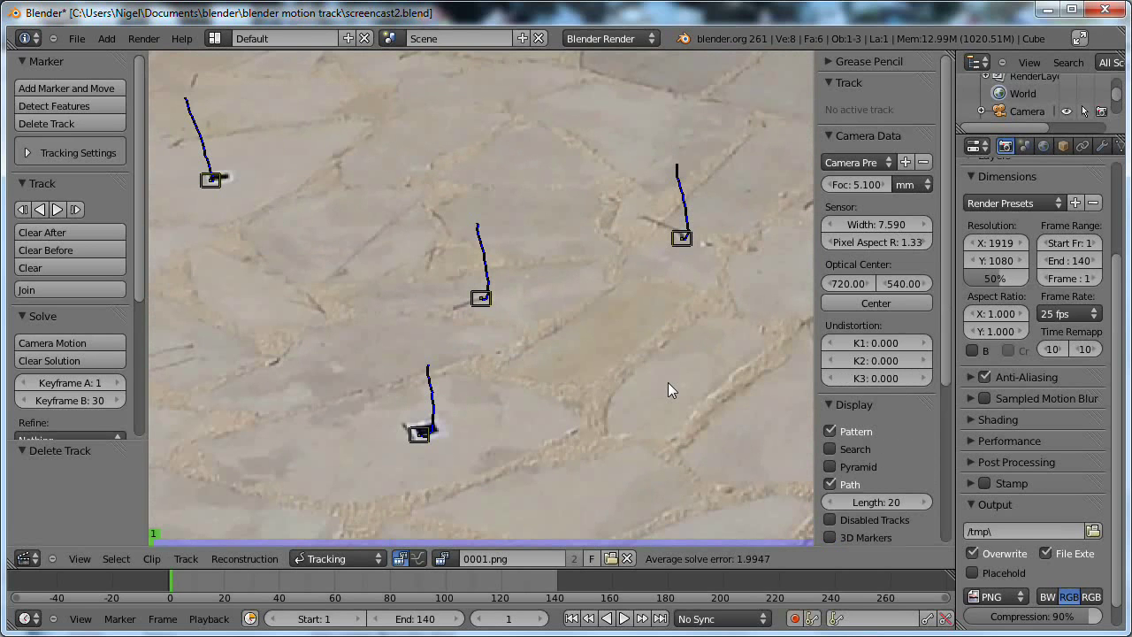
pyautogui.moveTo(668, 383); pyautogui.dragTo(483, 349, button='middle')
pyautogui.scroll(-5, 493, 302)
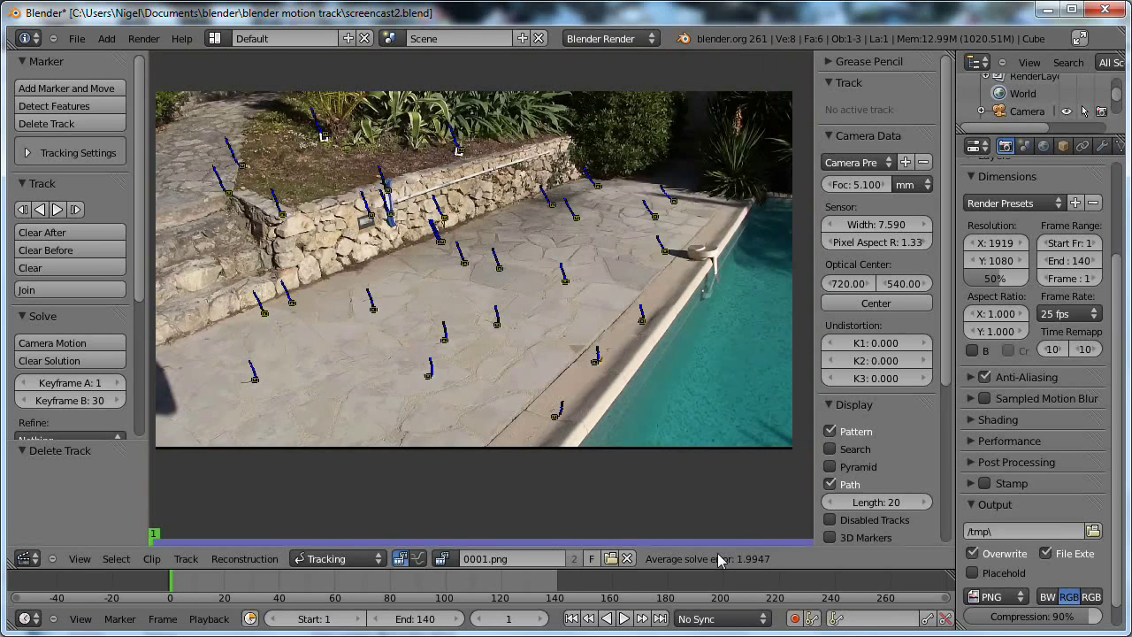
pyautogui.click(77, 38)
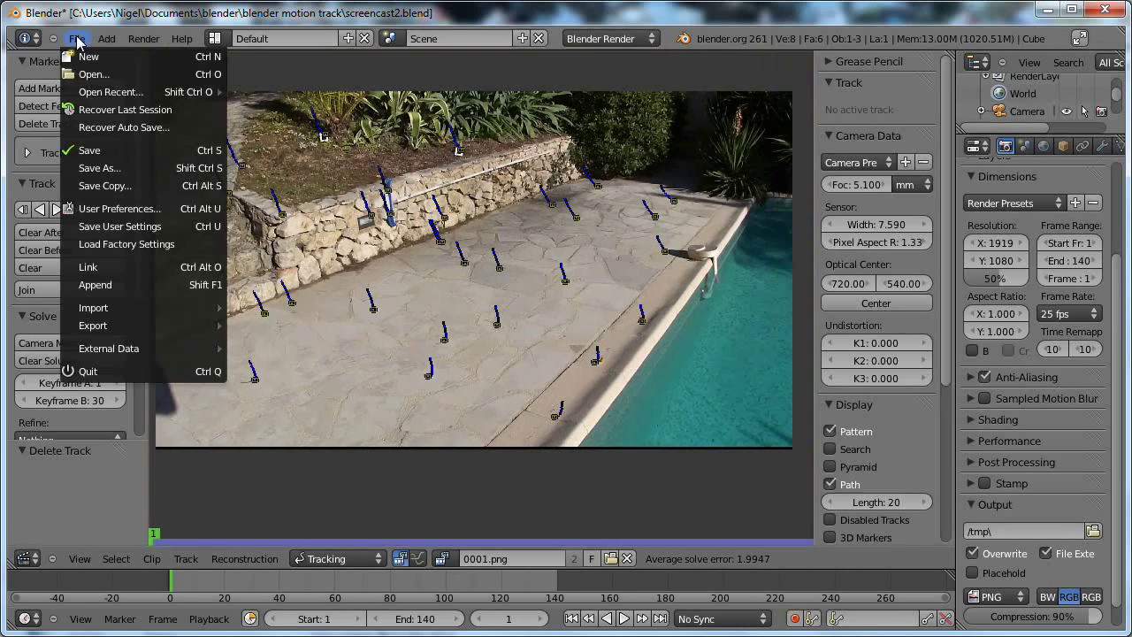
pyautogui.click(95, 150)
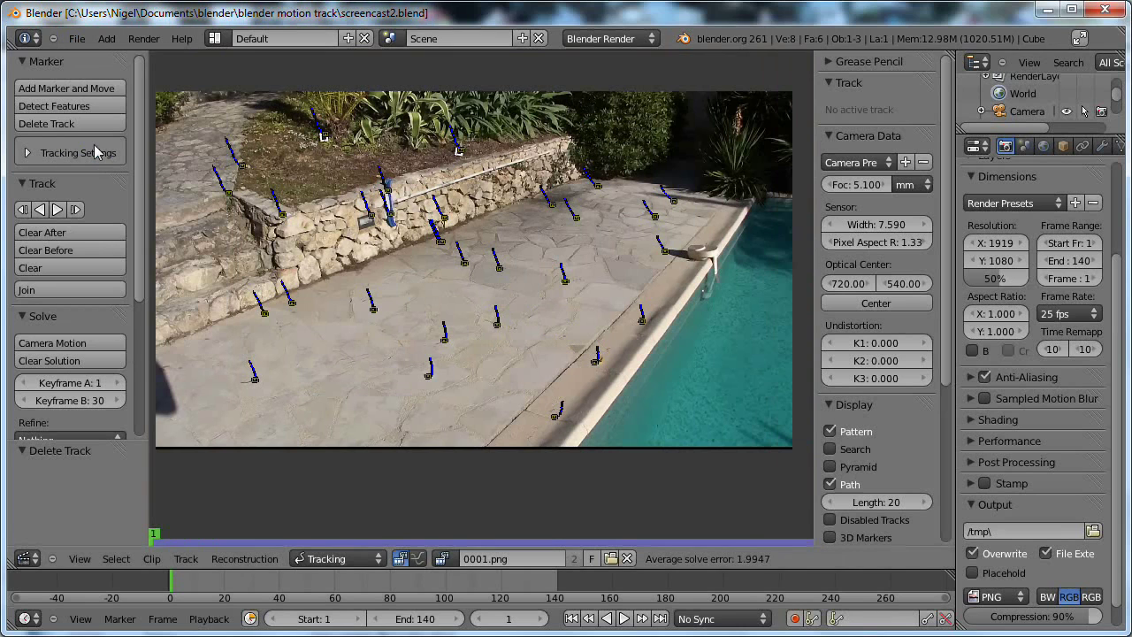
pyautogui.click(69, 350)
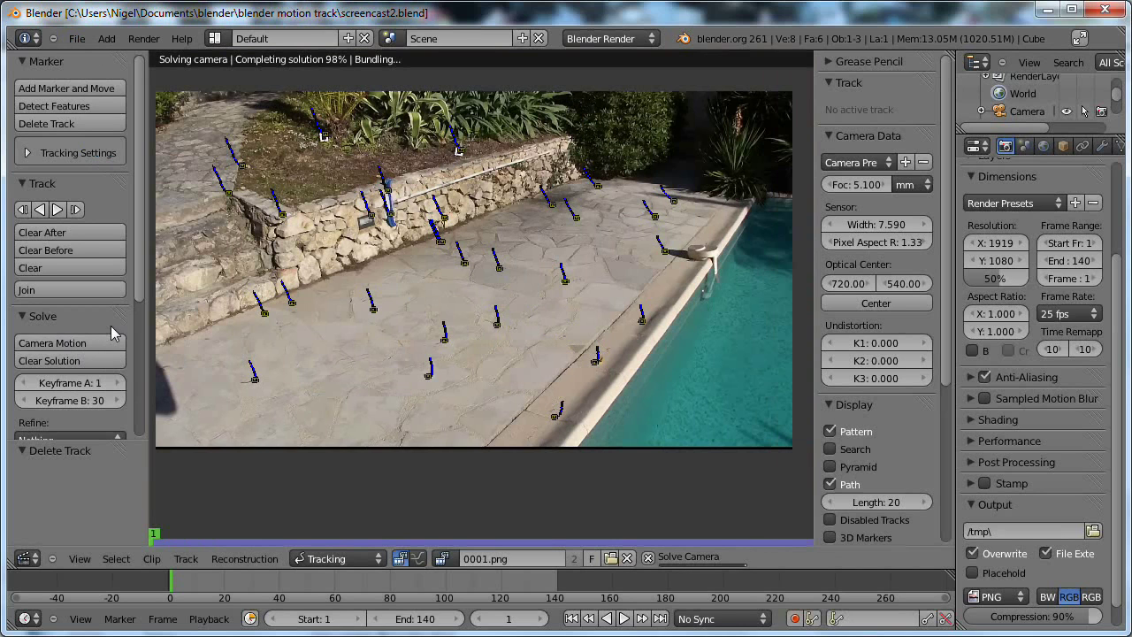
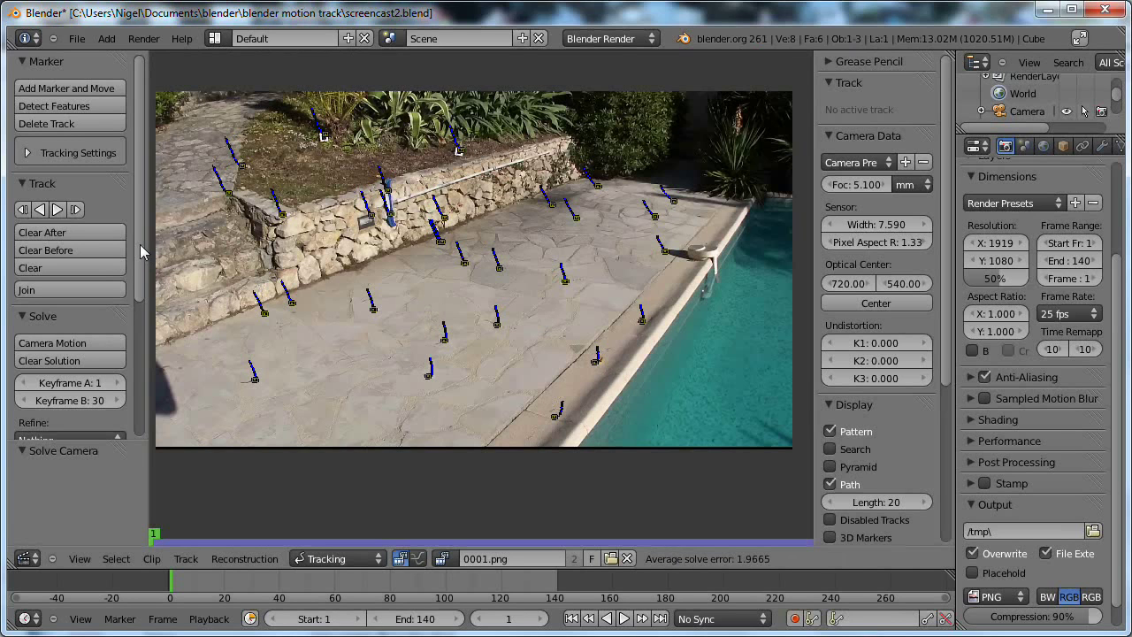
# Set the floor in Reconstruction mode from the three paving tracks Track.003, Track.010 and Track.017
pyautogui.moveTo(142, 252); pyautogui.dragTo(148, 370)
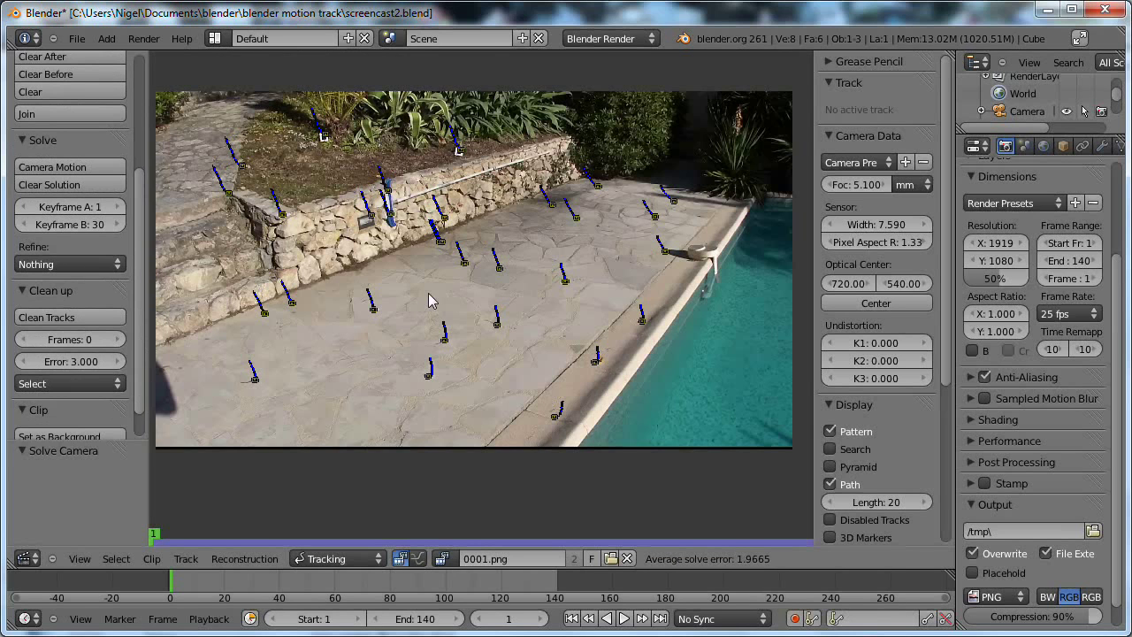
pyautogui.click(264, 313)
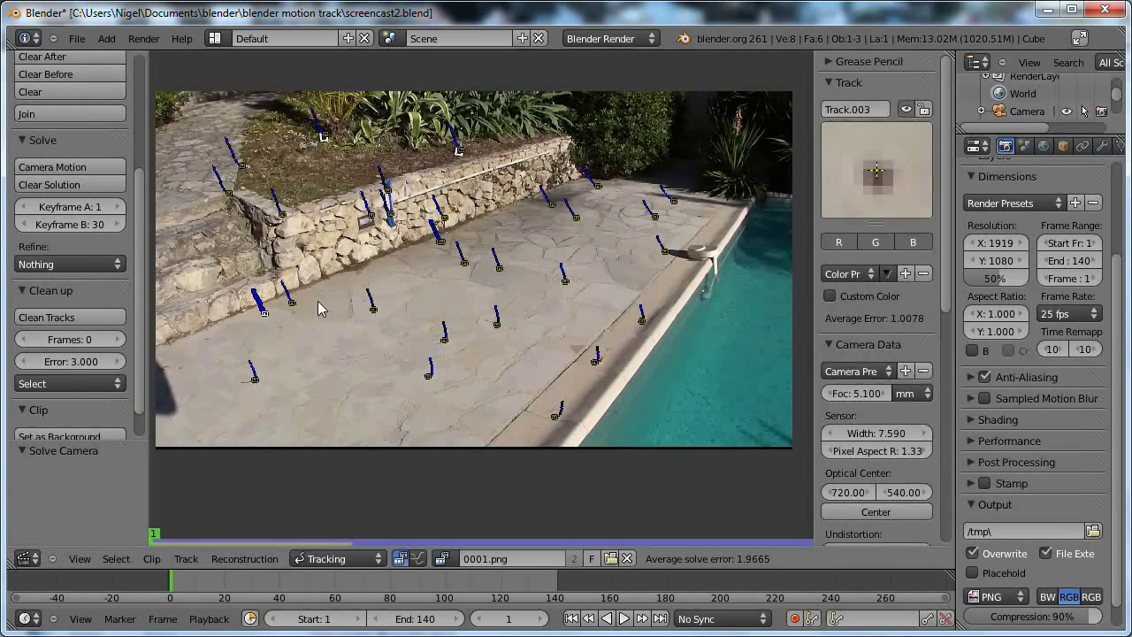
pyautogui.click(441, 243)
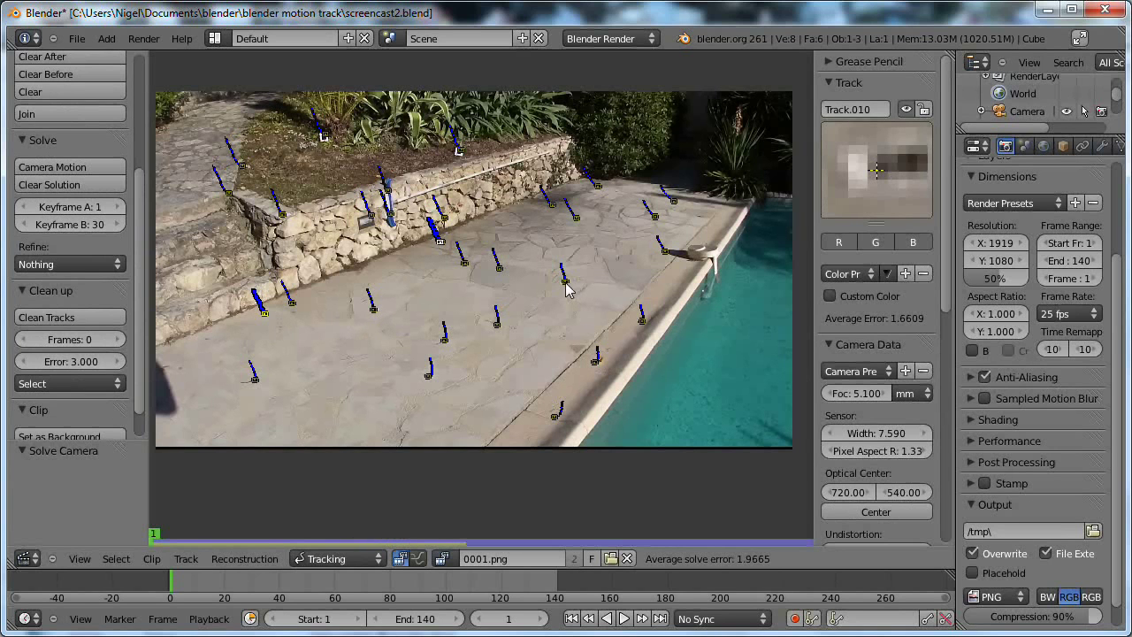
pyautogui.click(567, 290)
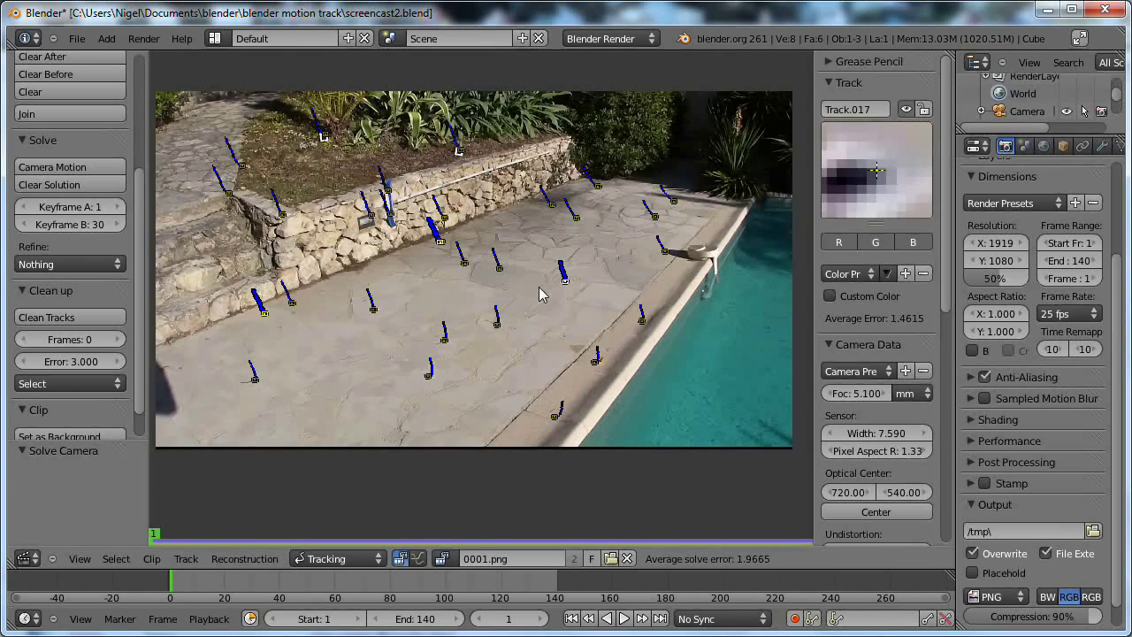
pyautogui.click(363, 558)
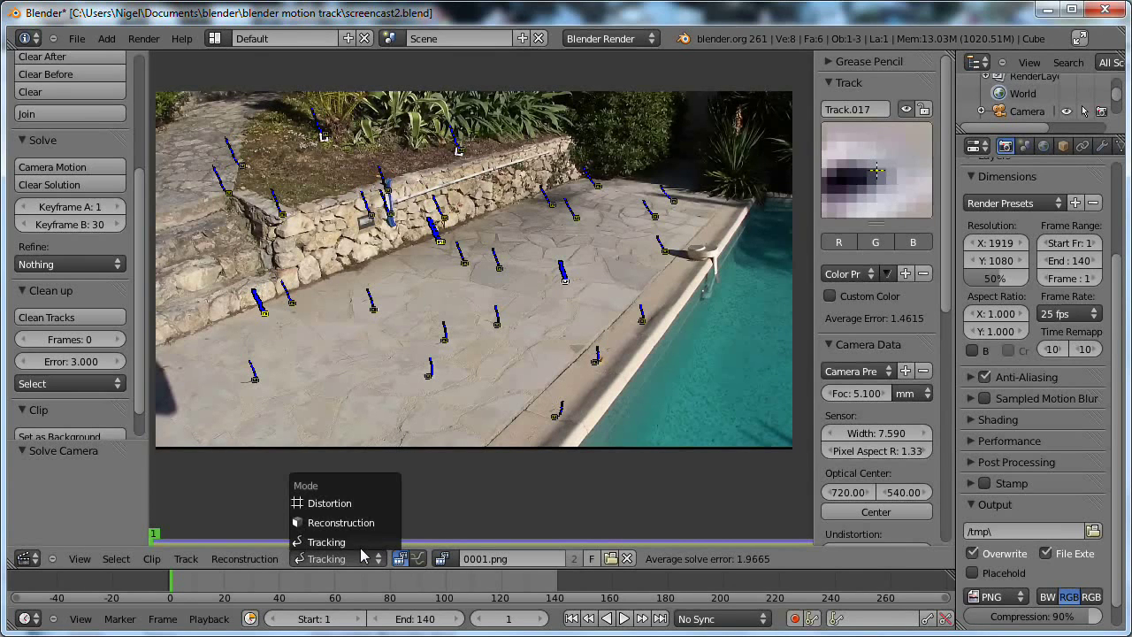
pyautogui.click(352, 525)
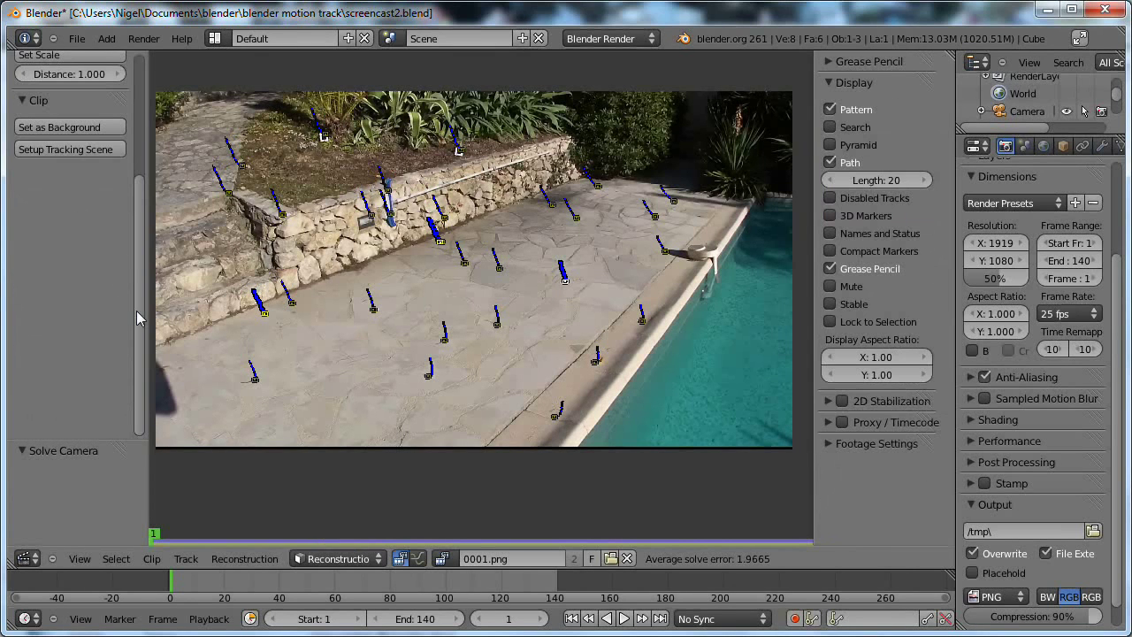
pyautogui.moveTo(136, 311); pyautogui.dragTo(146, 114)
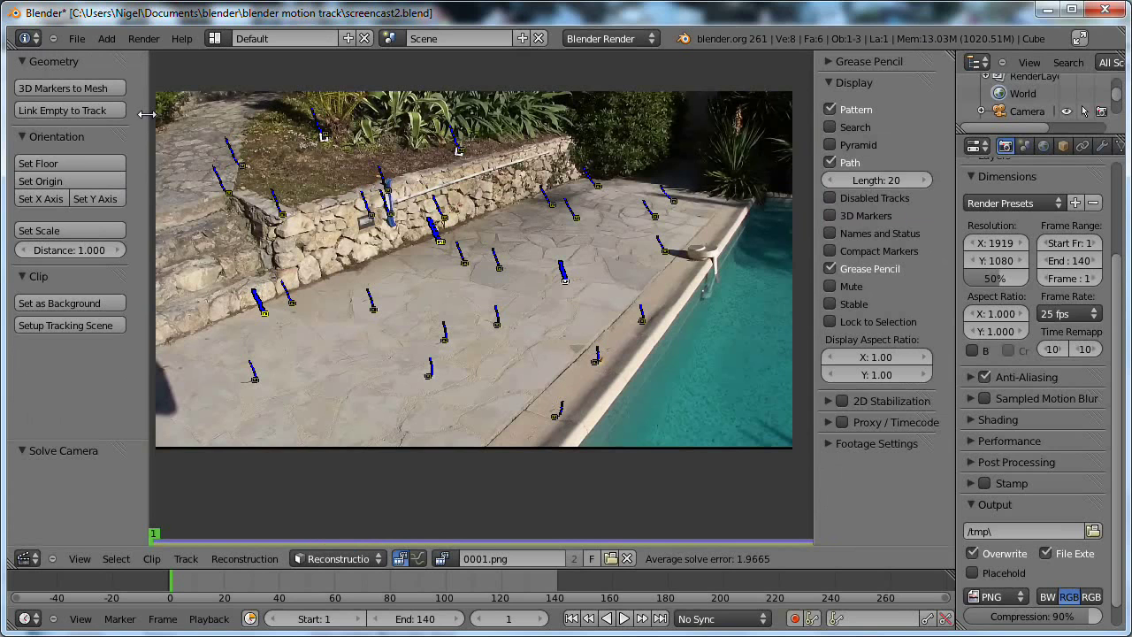
pyautogui.click(58, 164)
# Set the origin at Track.003 near the wall's near end and the X axis at Track.010 further along the wall's base
pyautogui.press('a')
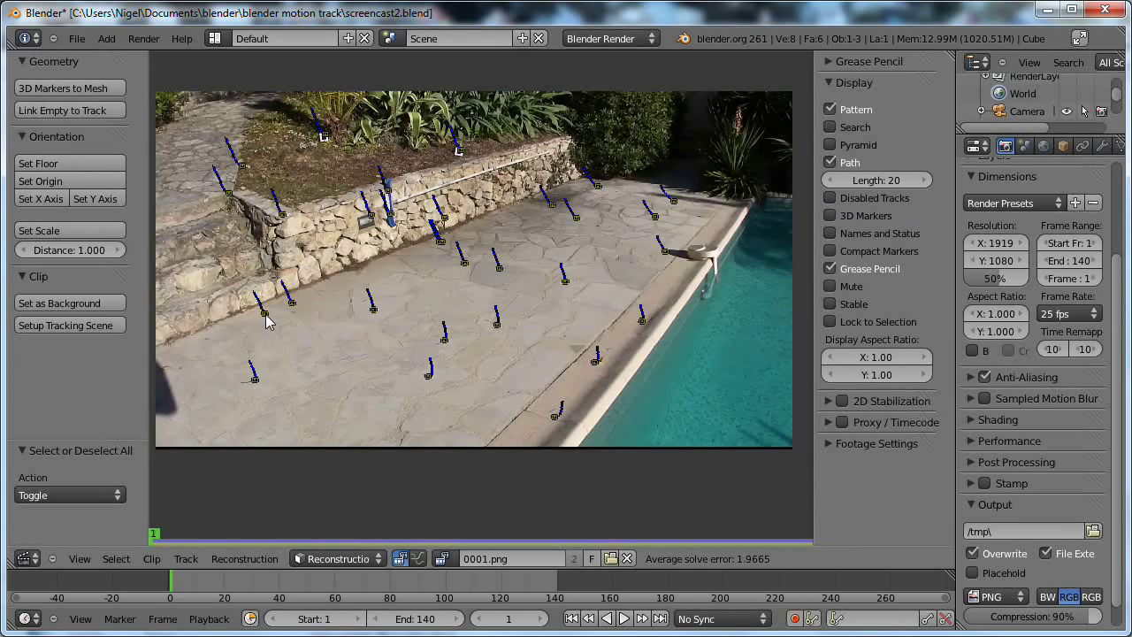
pyautogui.rightClick(263, 319)
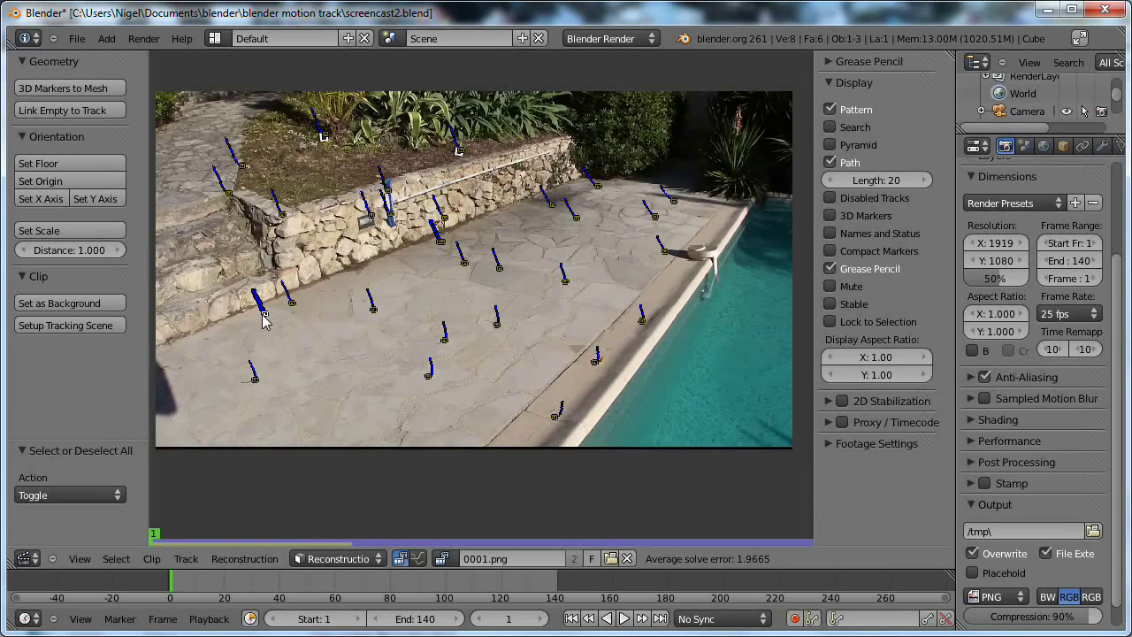
pyautogui.click(60, 182)
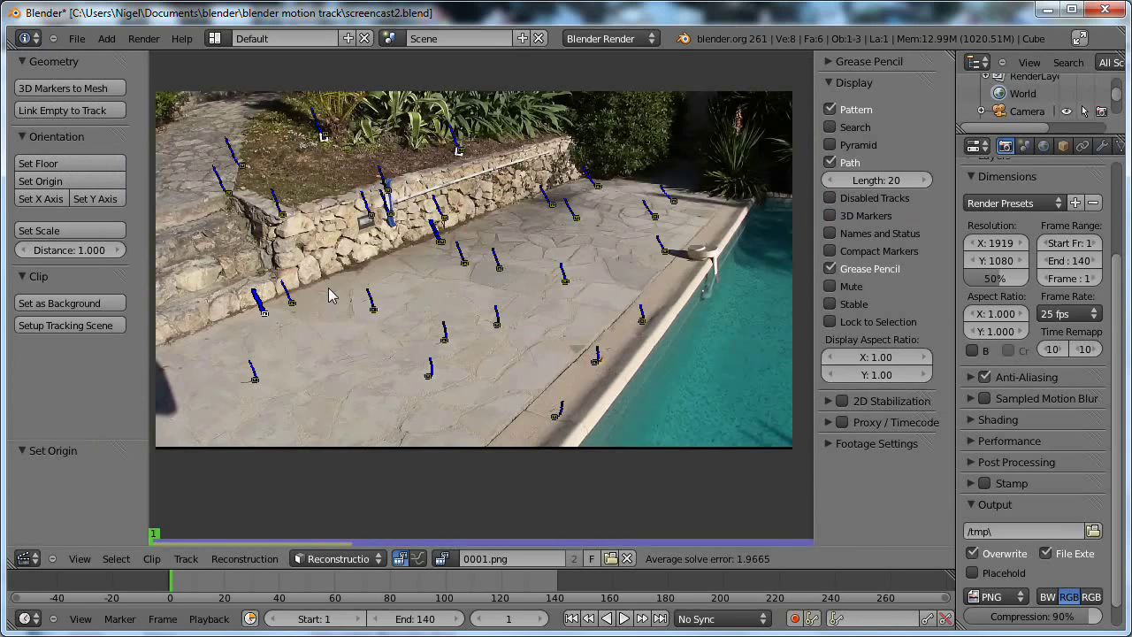
pyautogui.rightClick(441, 244)
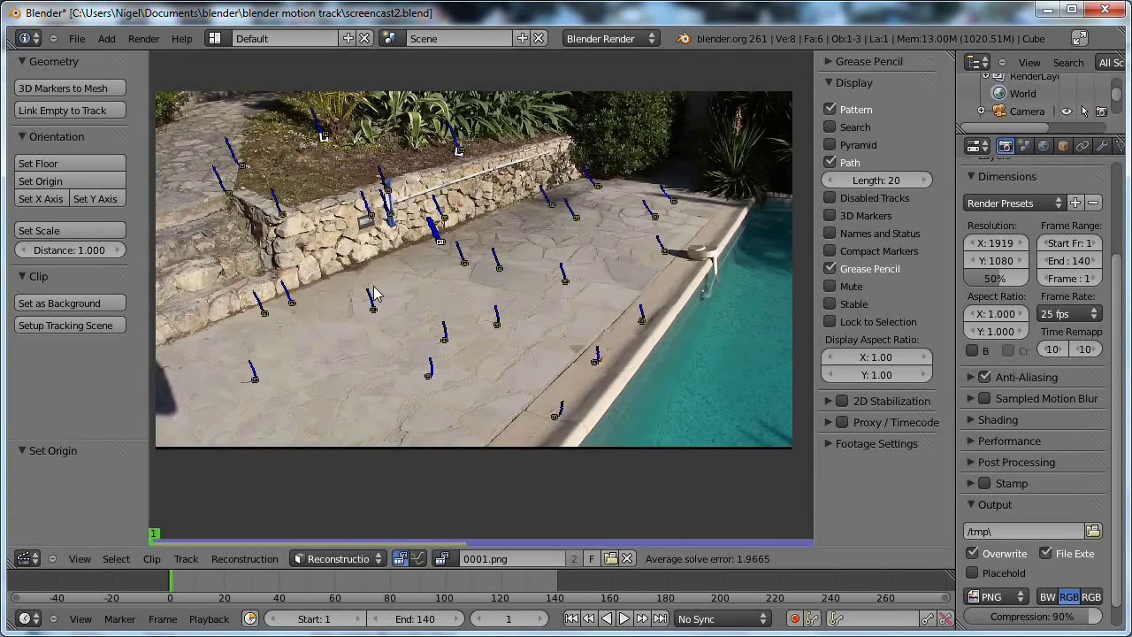
pyautogui.click(41, 198)
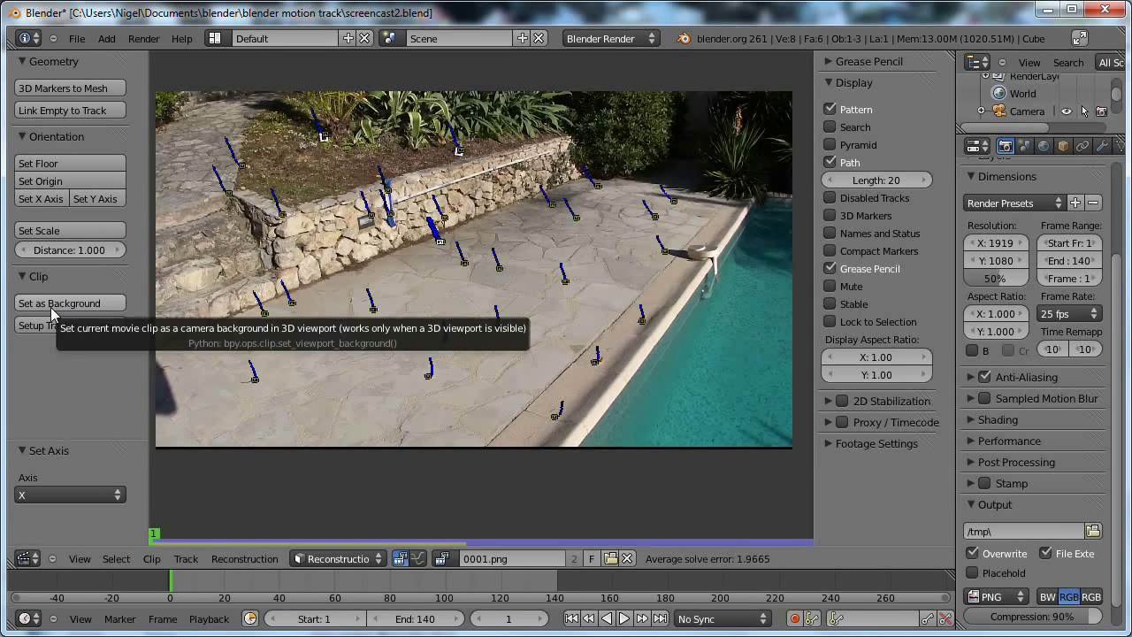
# Split the clip editor area and turn the new area into a 3D View
pyautogui.moveTo(13, 566); pyautogui.dragTo(305, 551)
pyautogui.click(29, 559)
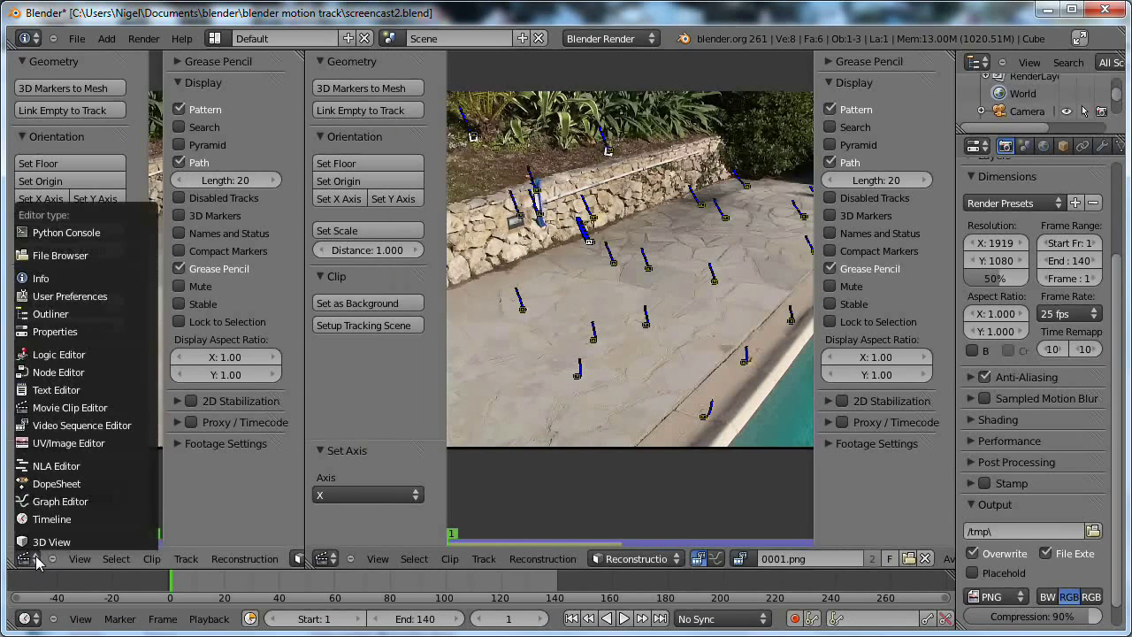
pyautogui.click(41, 542)
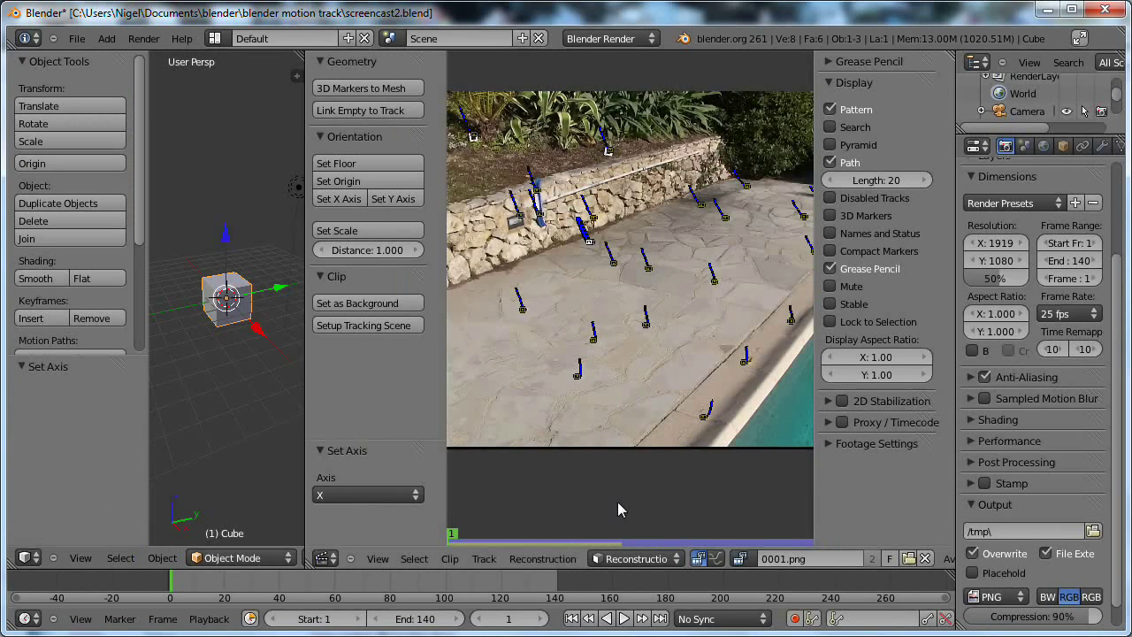
# Set the clip as the camera background and set up the tracking scene
pyautogui.click(357, 304)
pyautogui.click(380, 332)
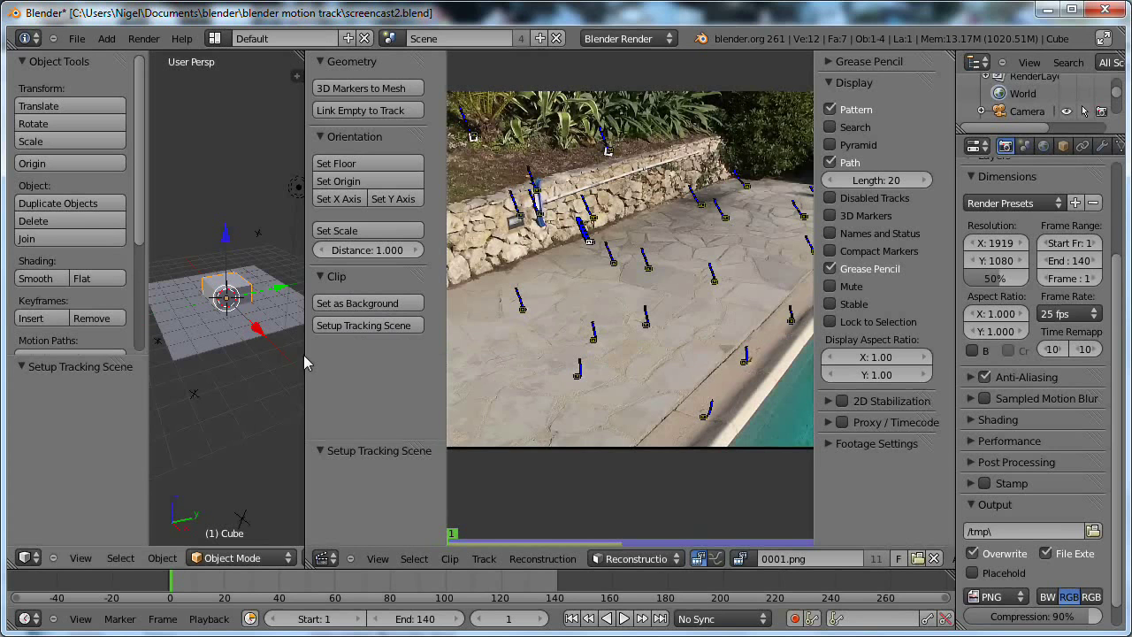
# Enlarge the 3D View by narrowing the clip editor and the properties area
pyautogui.moveTo(304, 383); pyautogui.dragTo(932, 398)
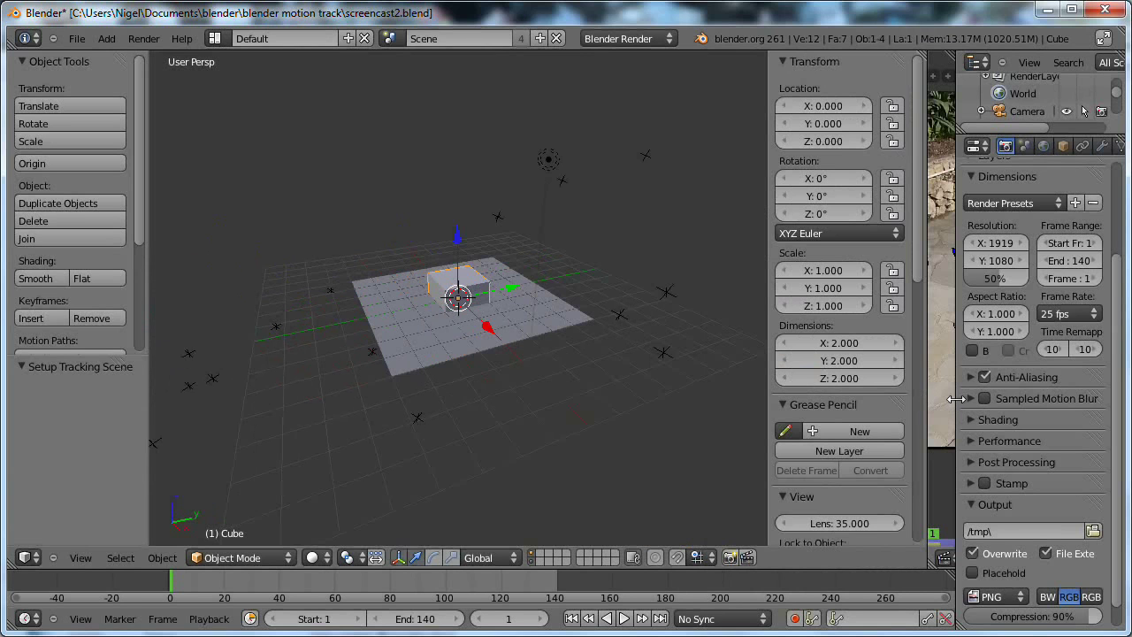
pyautogui.moveTo(955, 399); pyautogui.dragTo(1023, 407)
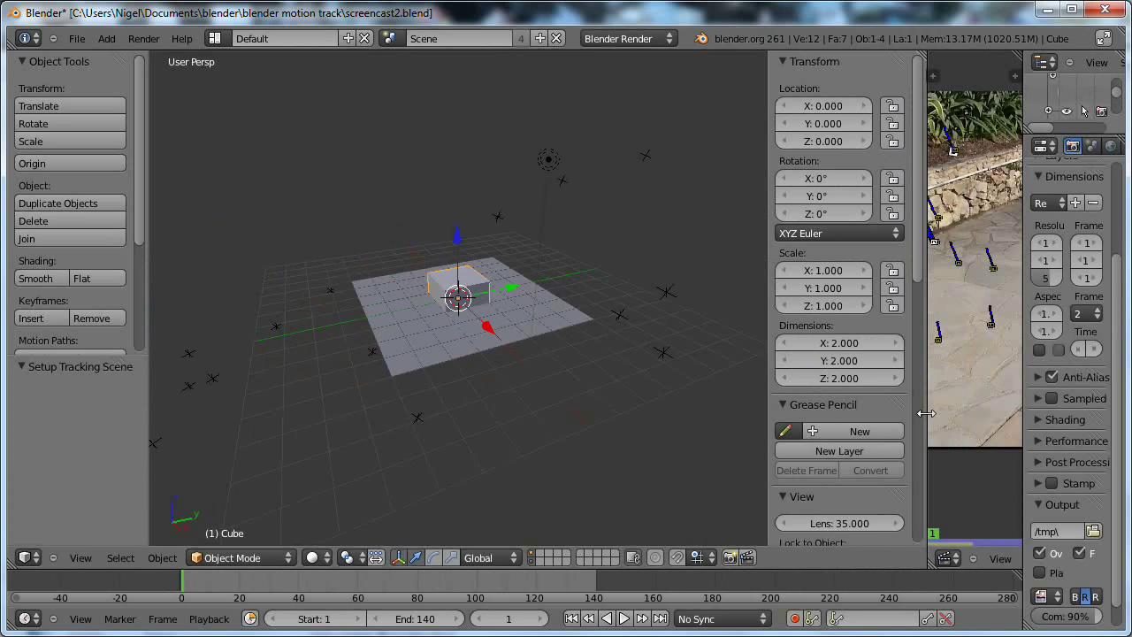
pyautogui.moveTo(926, 413); pyautogui.dragTo(997, 413)
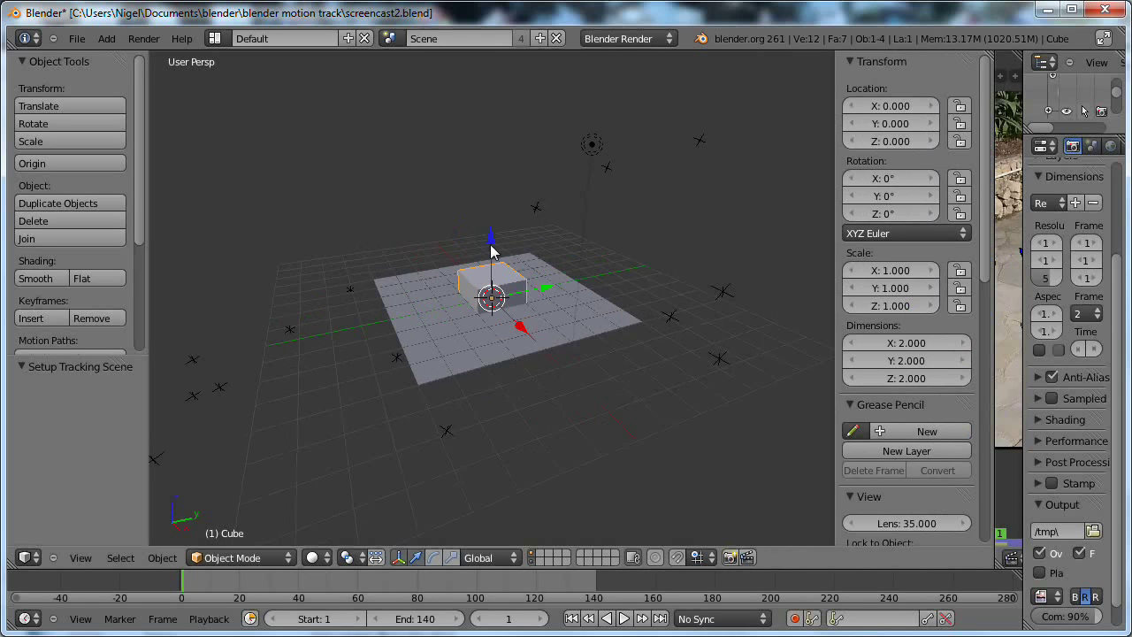
# Raise the cube about 2.04 units along Z above the ground plane and view the scene through the camera
pyautogui.moveTo(491, 248); pyautogui.dragTo(489, 199)
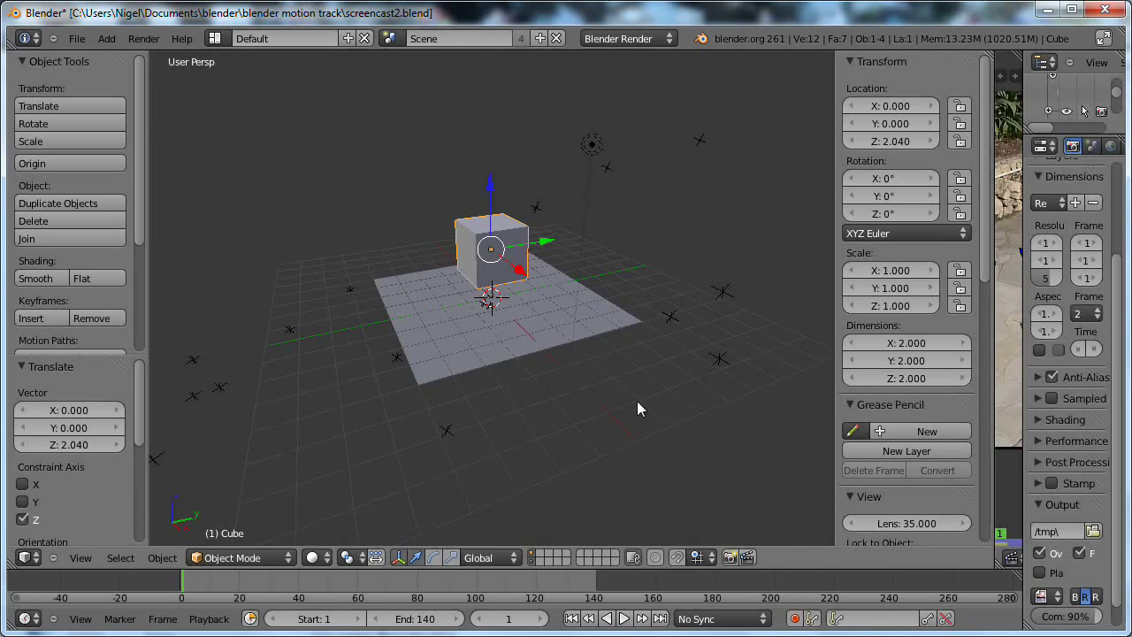
pyautogui.moveTo(648, 399); pyautogui.dragTo(525, 404, button='middle')
pyautogui.scroll(-1, 525, 396)
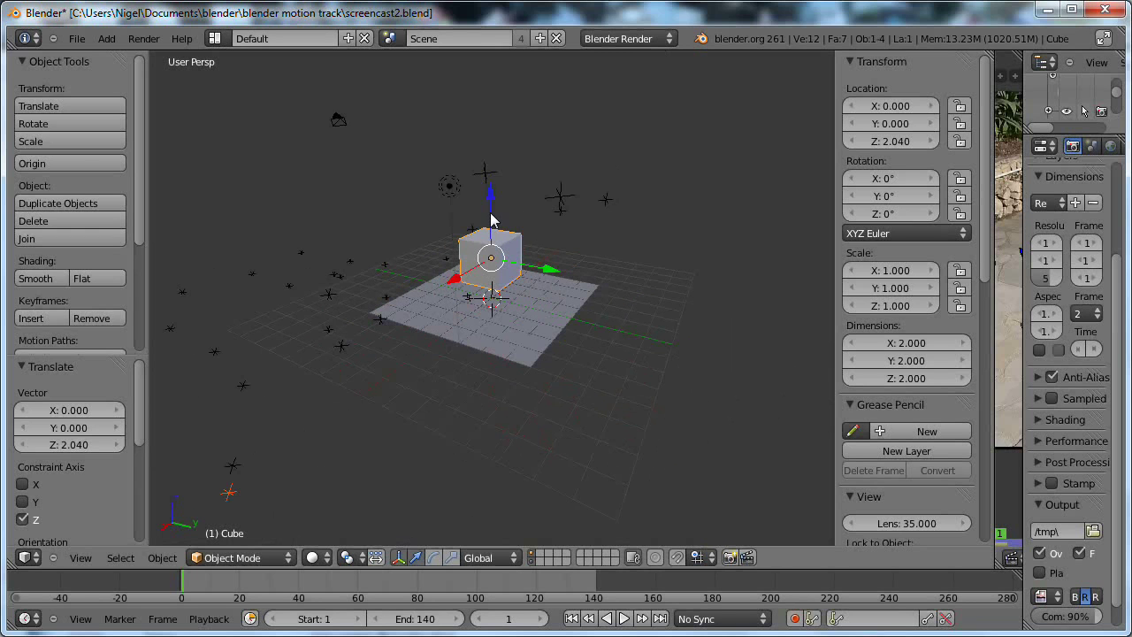
pyautogui.moveTo(491, 221); pyautogui.dragTo(592, 332, button='middle')
pyautogui.scroll(-3, 522, 328)
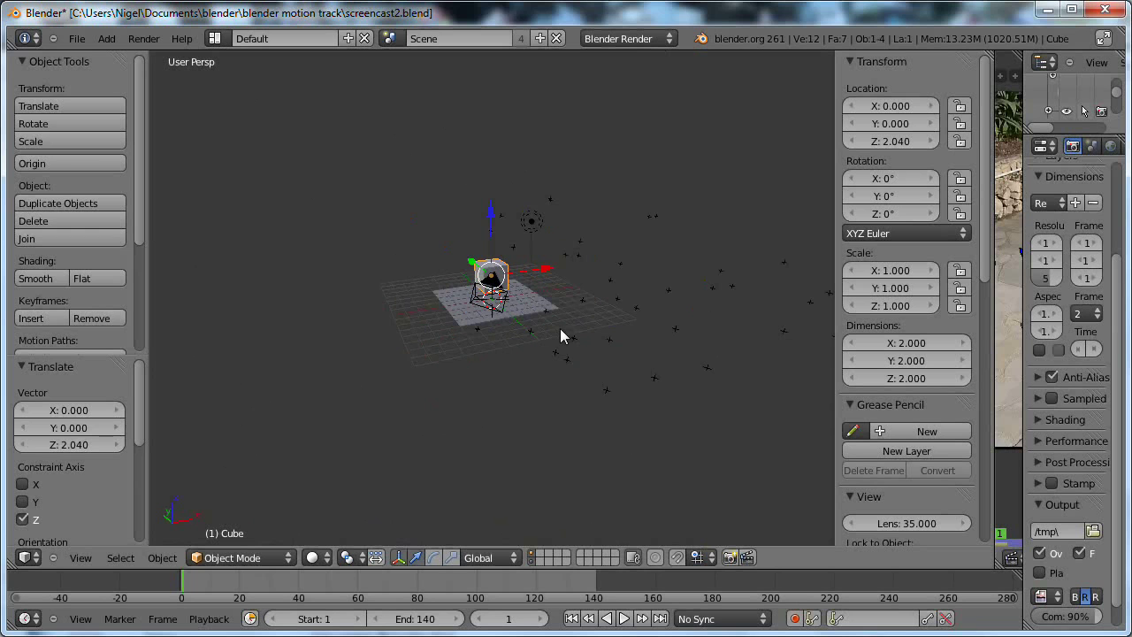
pyautogui.press('KP_0')
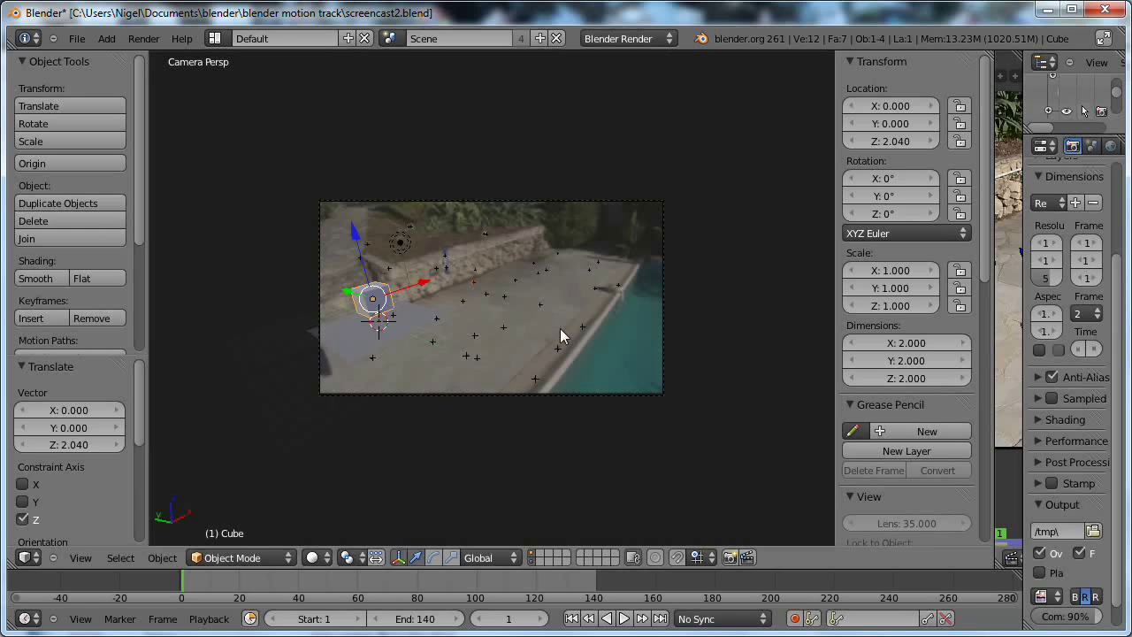
pyautogui.scroll(3, 483, 288)
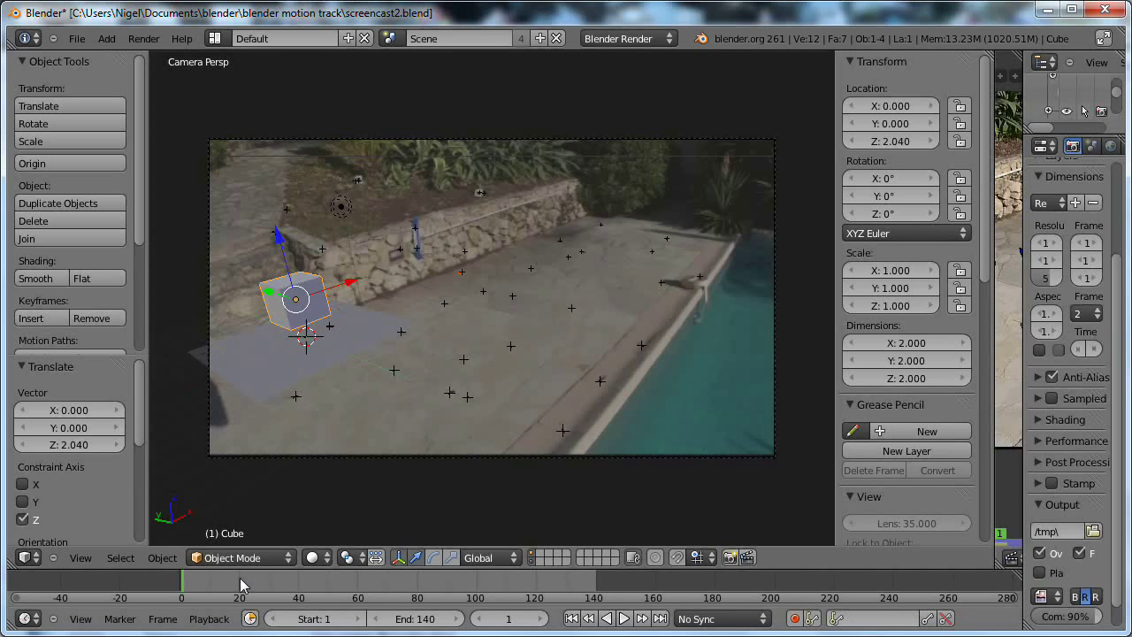
# Scrub the timeline to frame 52 and back to frame 36 to check how the tracked points follow the paving, and inspect them outside the camera view
pyautogui.moveTo(240, 584); pyautogui.dragTo(334, 590)
pyautogui.scroll(3, 486, 389)
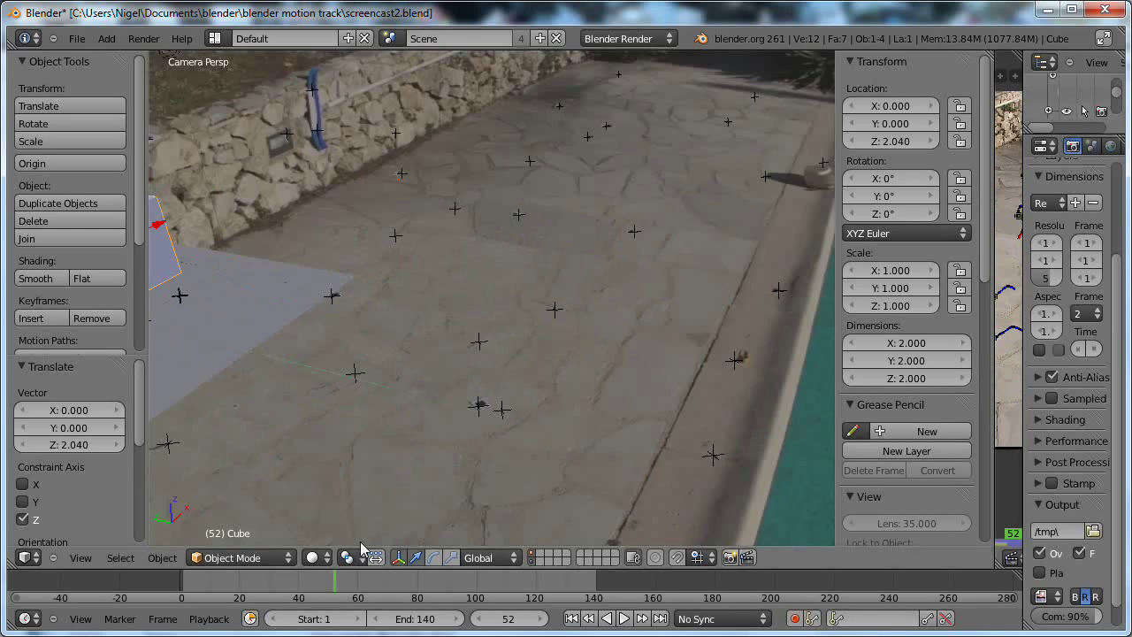
pyautogui.click(334, 587)
pyautogui.moveTo(334, 587); pyautogui.dragTo(310, 587)
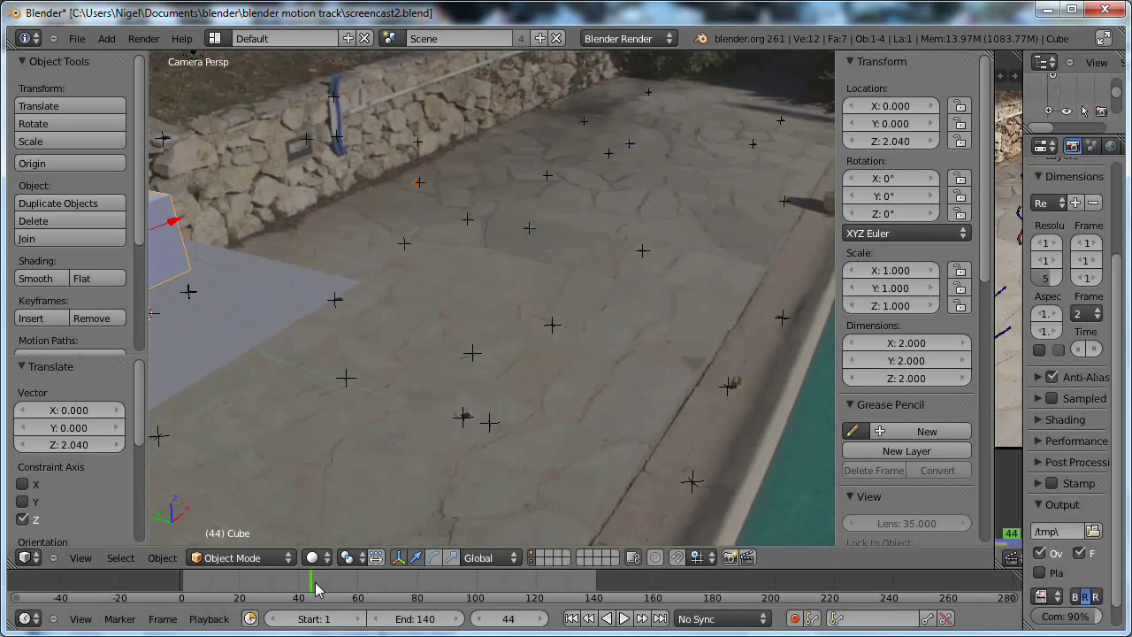
pyautogui.moveTo(316, 589); pyautogui.dragTo(290, 593)
pyautogui.moveTo(347, 410); pyautogui.dragTo(461, 379, button='middle')
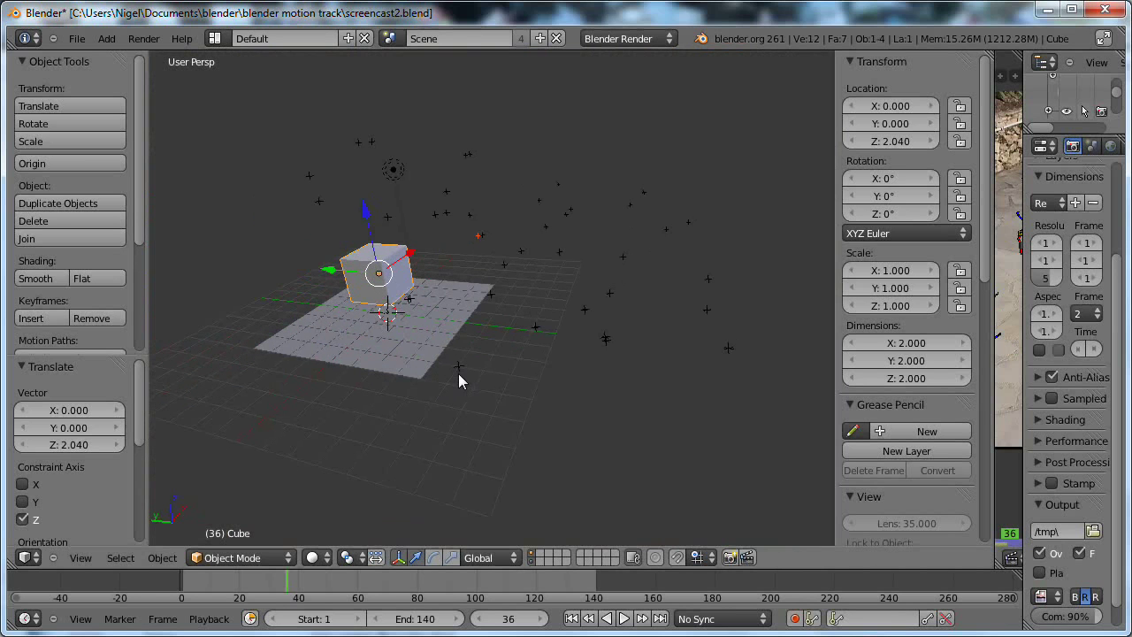
# Move the cube about 10.75 units in the negative Y direction so it sits over the paving in the camera view
pyautogui.press('KP_0')
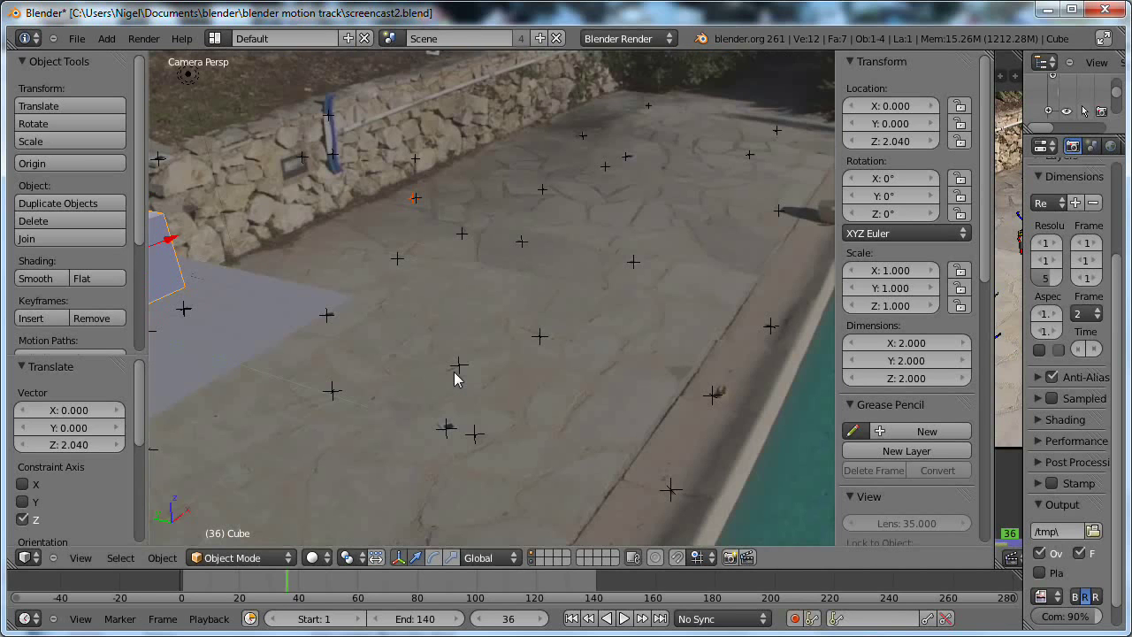
pyautogui.scroll(-3, 434, 320)
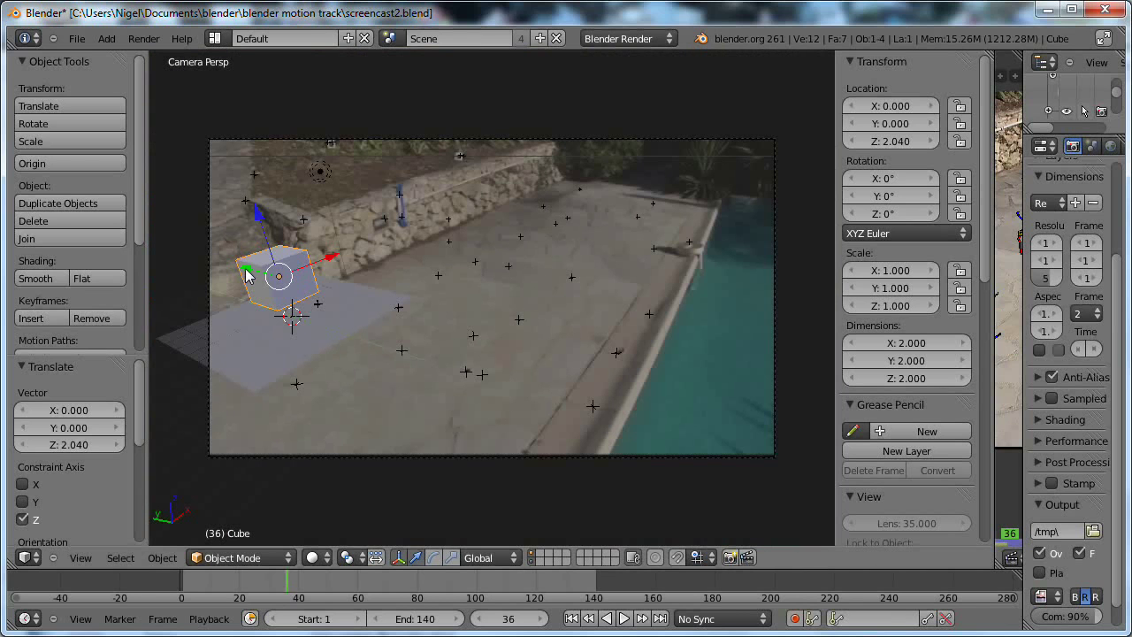
pyautogui.moveTo(246, 274); pyautogui.dragTo(447, 342)
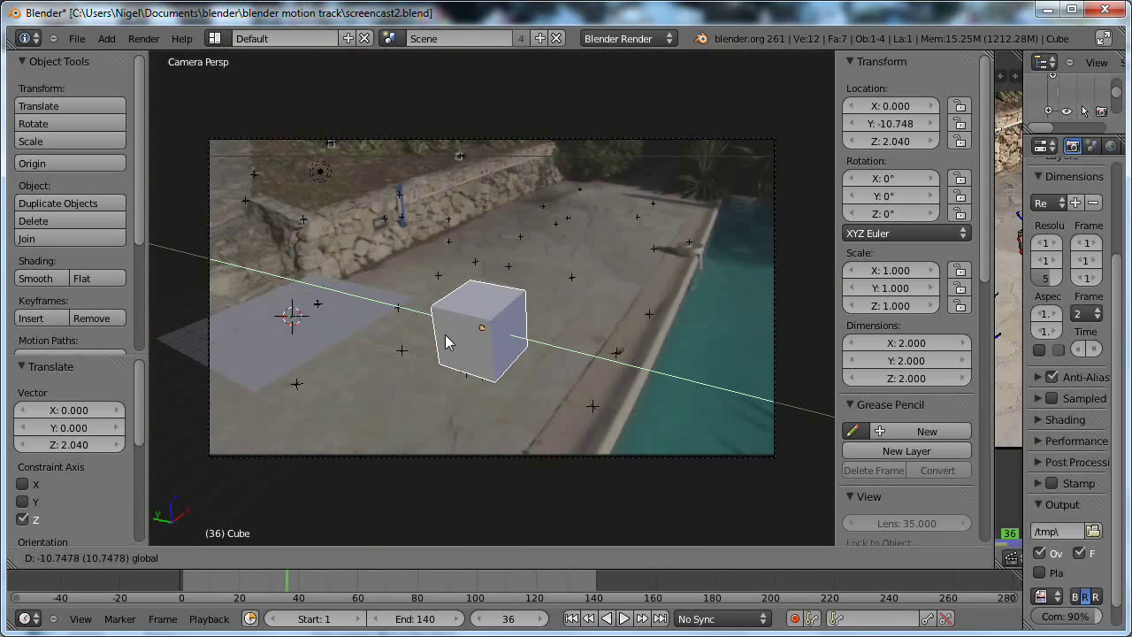
pyautogui.click(447, 342)
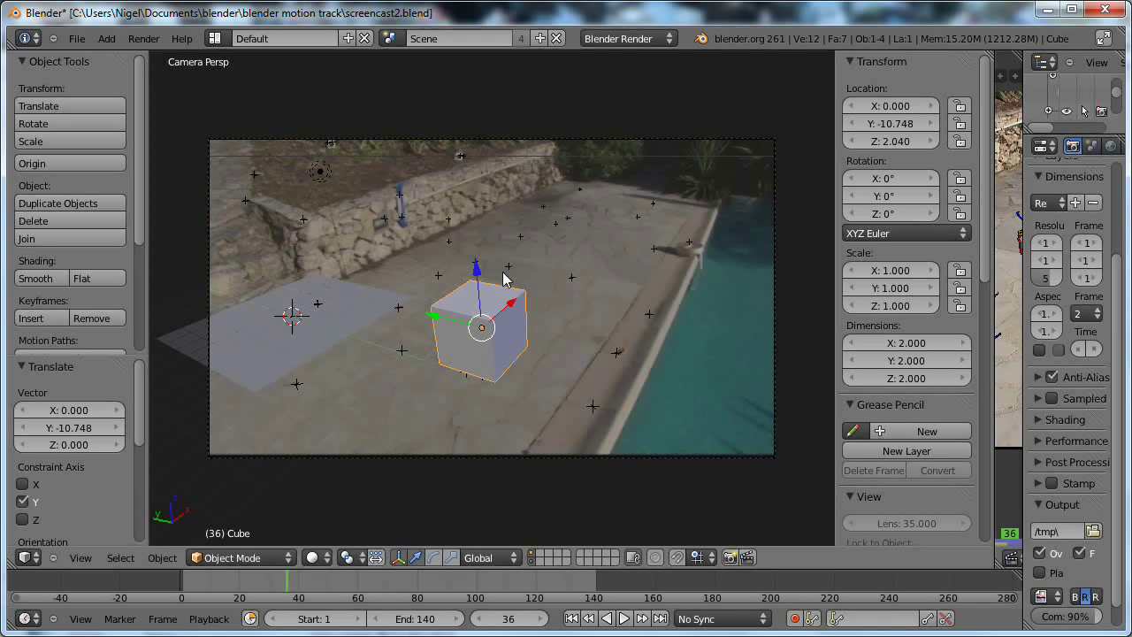
# Scale the cube uniformly by 0.5
pyautogui.press('s')
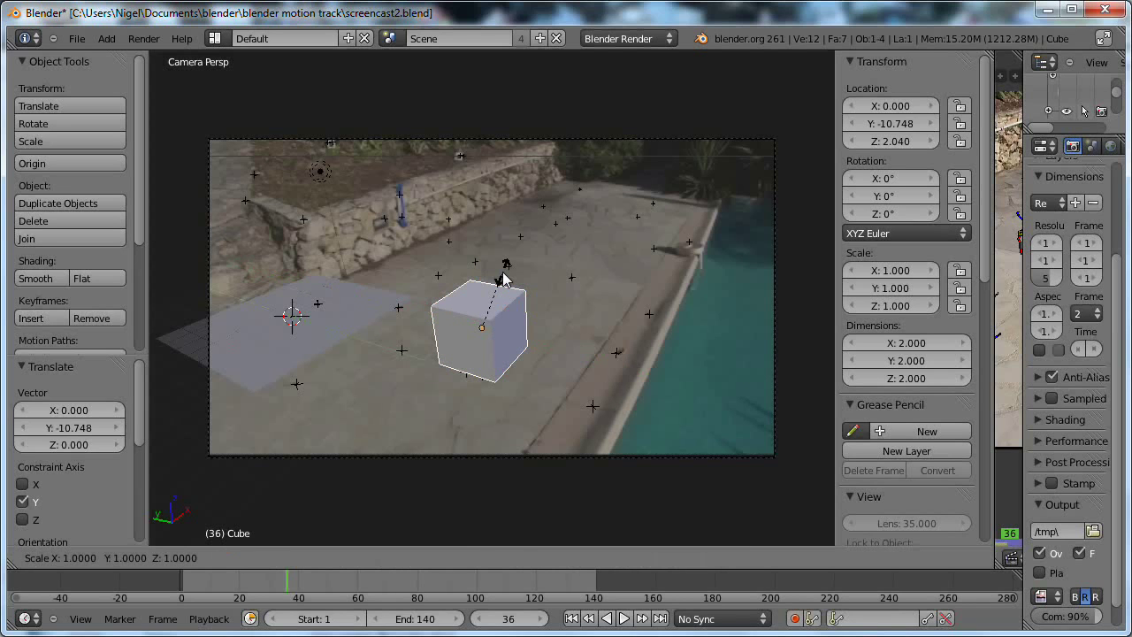
pyautogui.press('0')
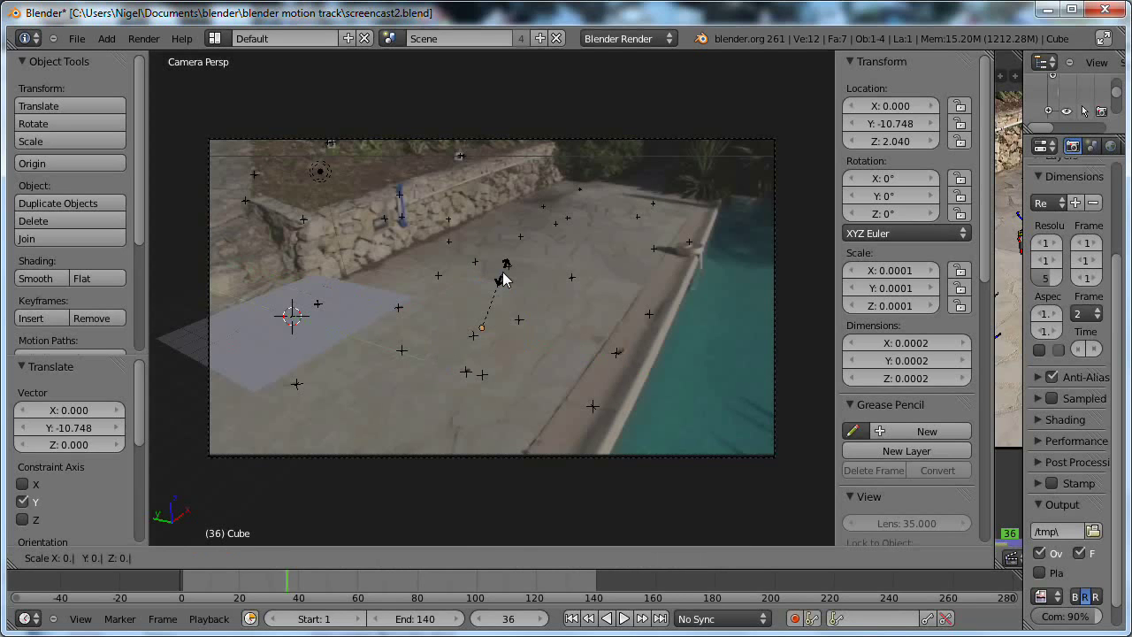
pyautogui.press('5')
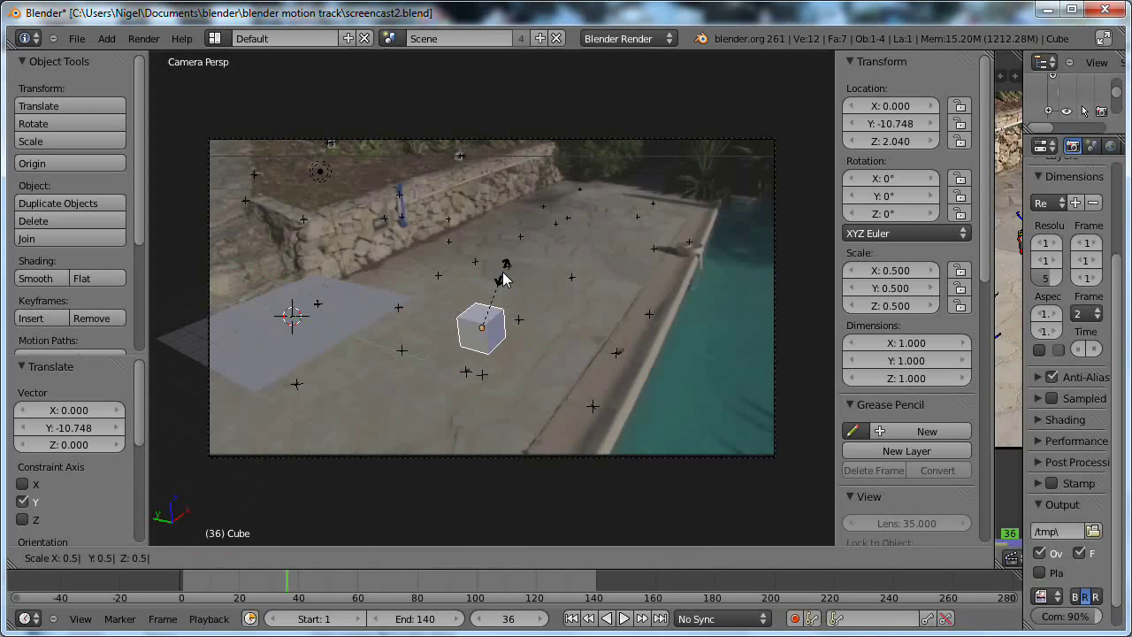
pyautogui.press('Return')
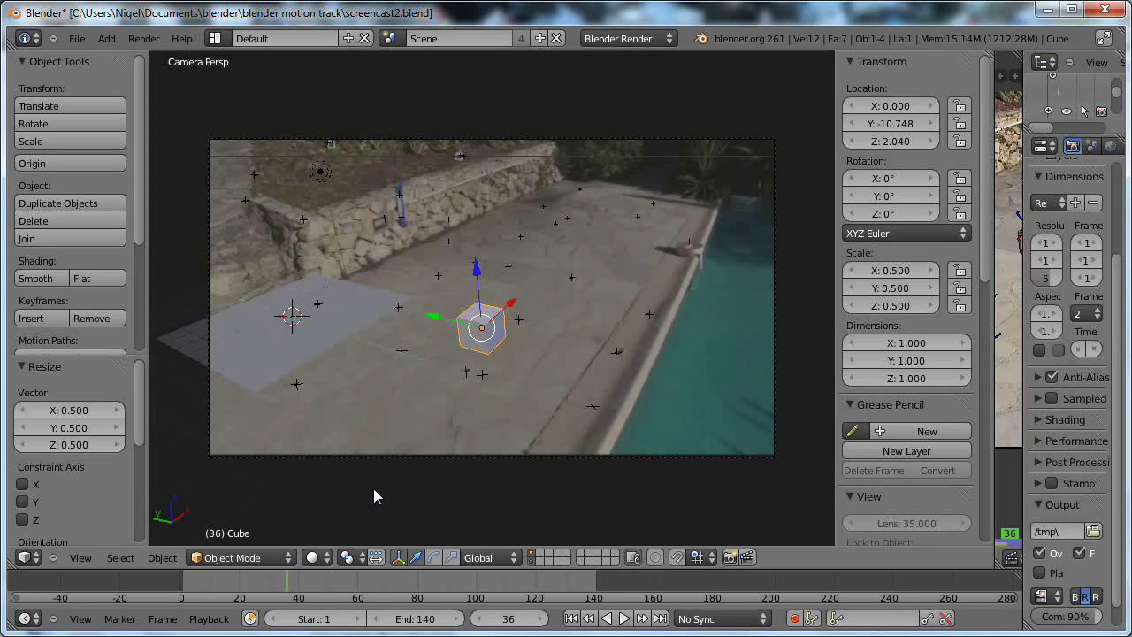
# Lower the cube along Z towards the ground plane in the front view, to a height of about 0.65
pyautogui.press('KP_0')
pyautogui.press('KP_1')
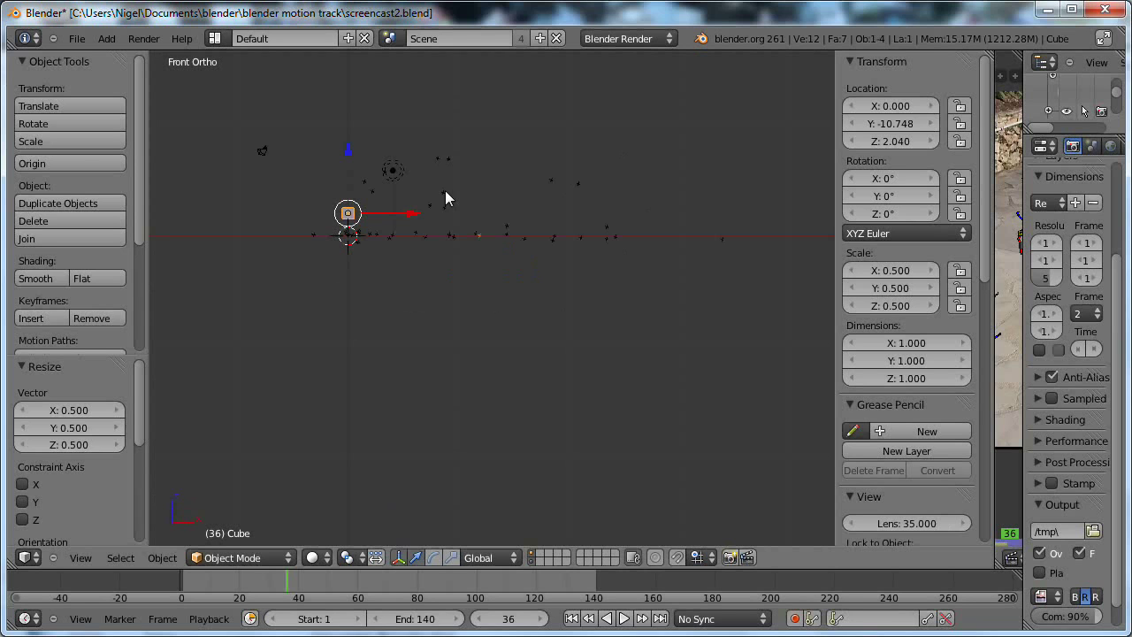
pyautogui.scroll(2, 445, 190)
pyautogui.keyDown('shift'); pyautogui.moveTo(398, 314); pyautogui.dragTo(463, 386, button='middle'); pyautogui.keyUp('shift')
pyautogui.scroll(2, 335, 294)
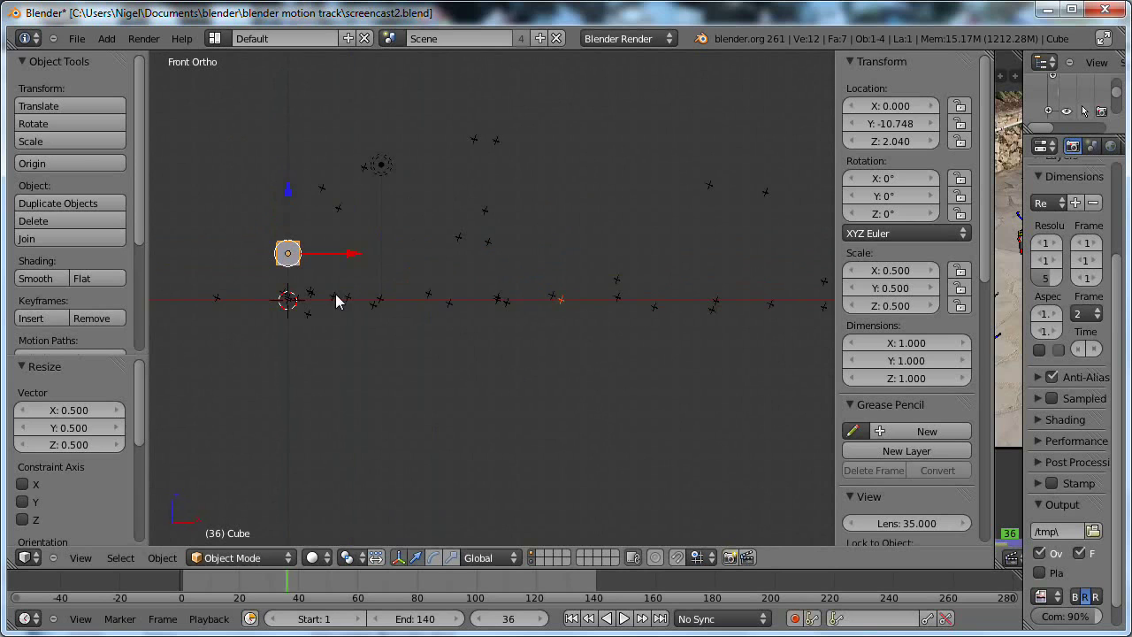
pyautogui.moveTo(570, 319); pyautogui.dragTo(555, 356, button='middle')
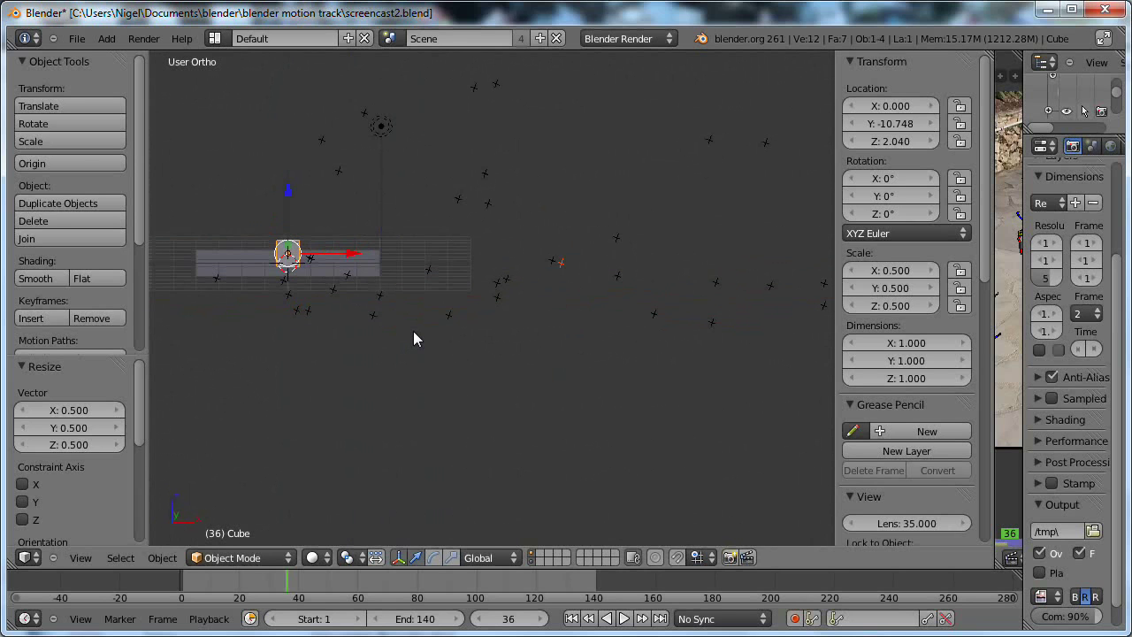
pyautogui.press('KP_1')
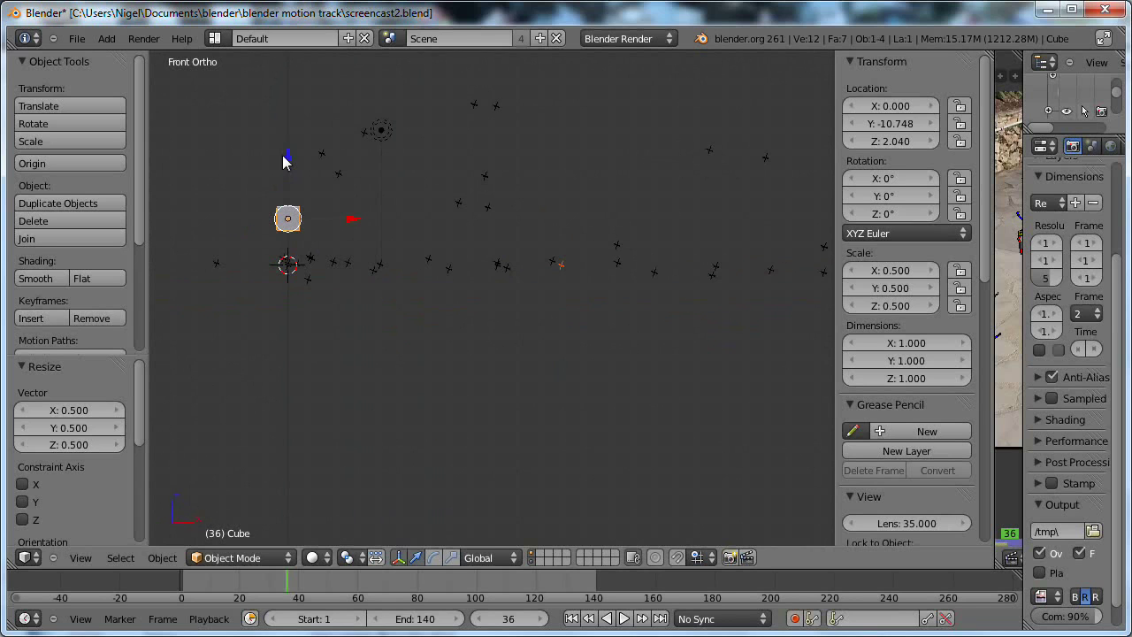
pyautogui.moveTo(287, 162); pyautogui.dragTo(293, 191)
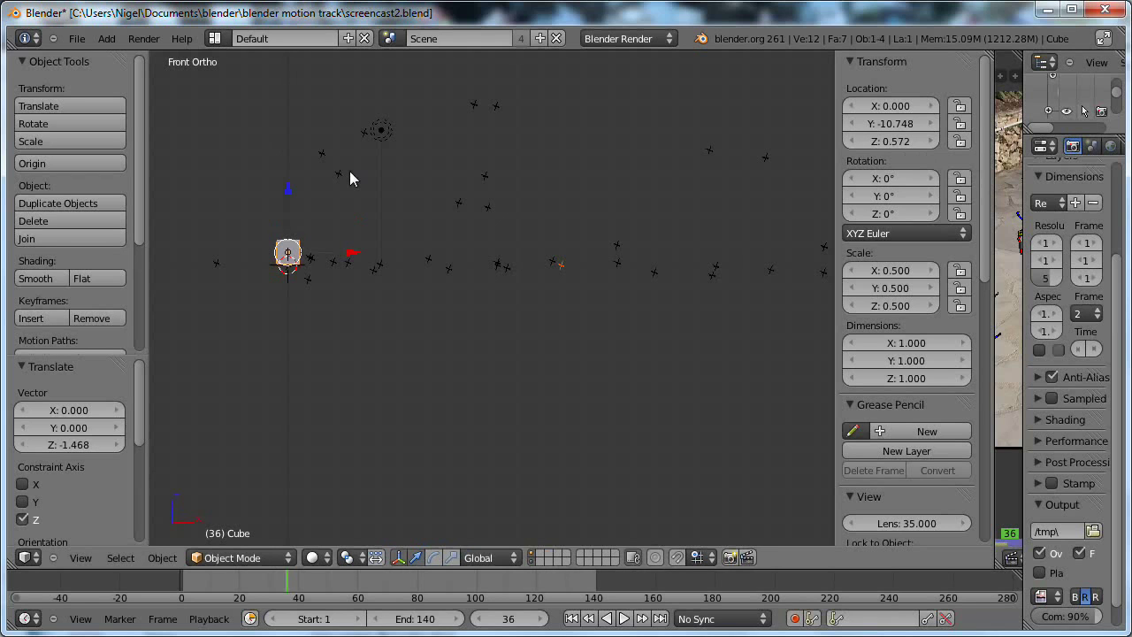
pyautogui.moveTo(289, 187); pyautogui.dragTo(294, 107)
pyautogui.press('g')
pyautogui.press('z')
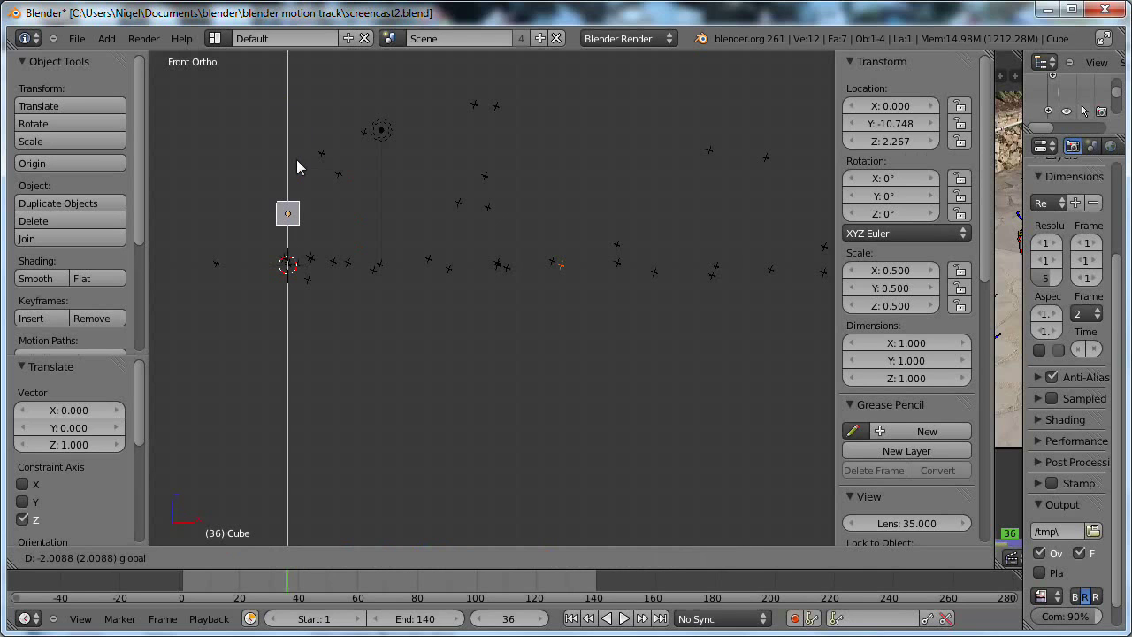
pyautogui.moveTo(297, 167); pyautogui.dragTo(303, 197)
pyautogui.click(302, 197)
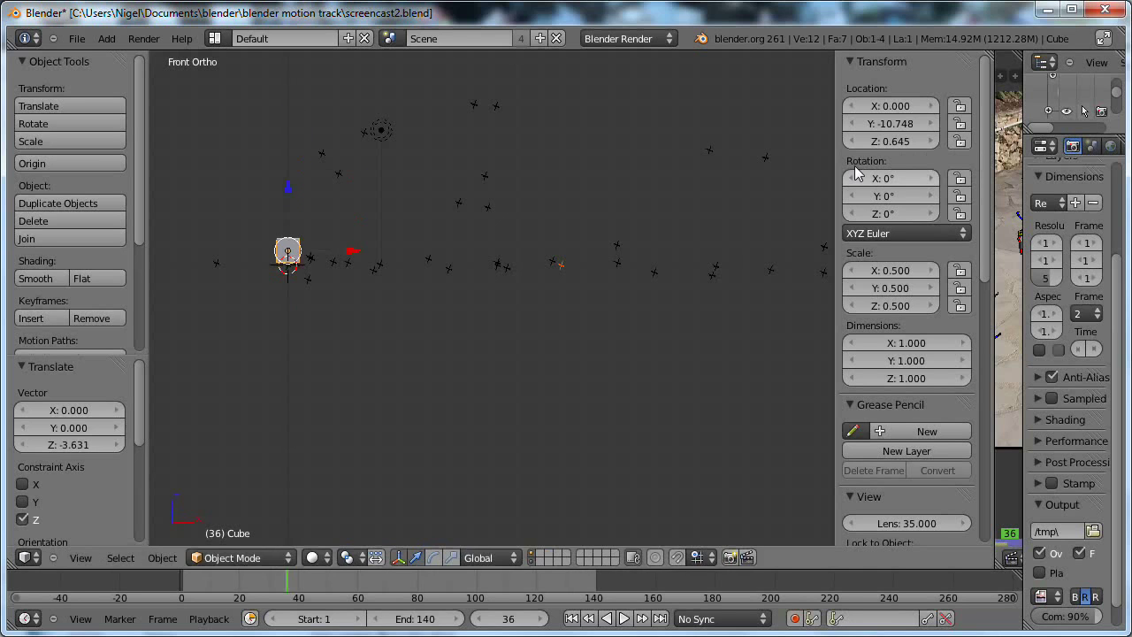
# Set the cube's Z location to 0.5
pyautogui.click(896, 141)
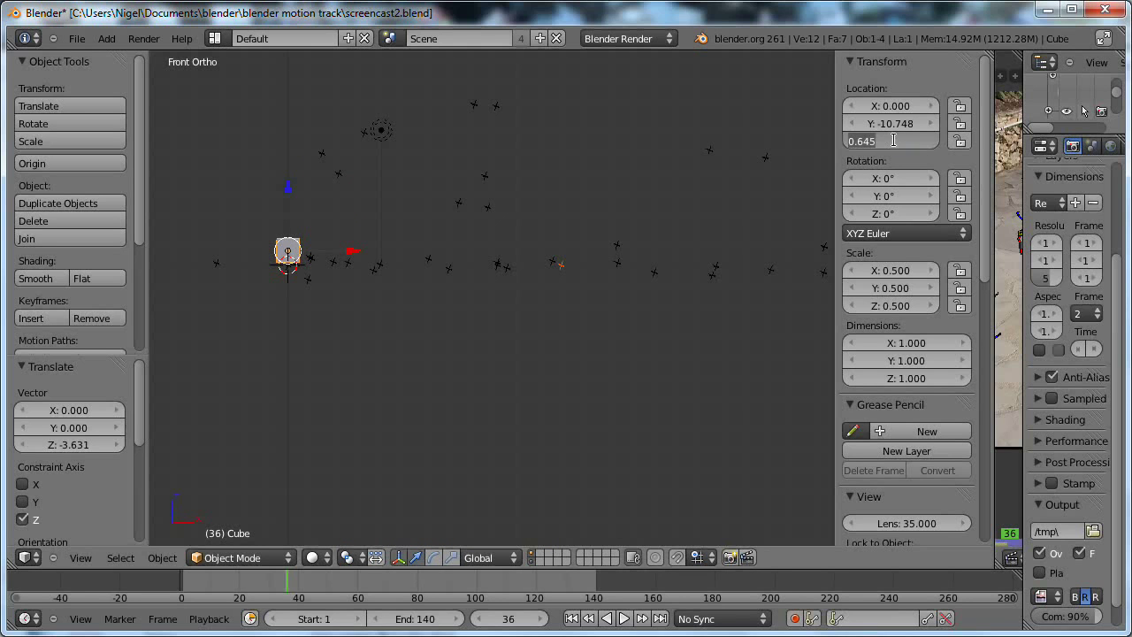
pyautogui.write('0.5')
pyautogui.press('Return')
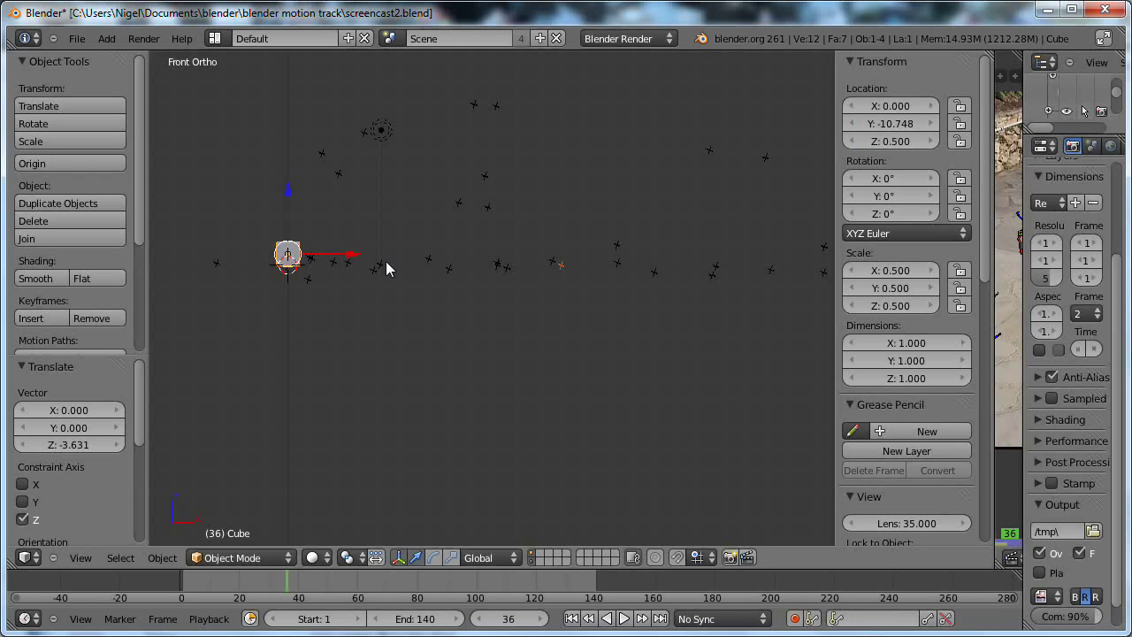
# Examine the cube and tracked points along the ground line in front view, and check the cube through the camera at frames 73 and 57
pyautogui.scroll(2, 271, 271)
pyautogui.keyDown('shift'); pyautogui.moveTo(272, 273); pyautogui.dragTo(530, 296, button='middle'); pyautogui.keyUp('shift')
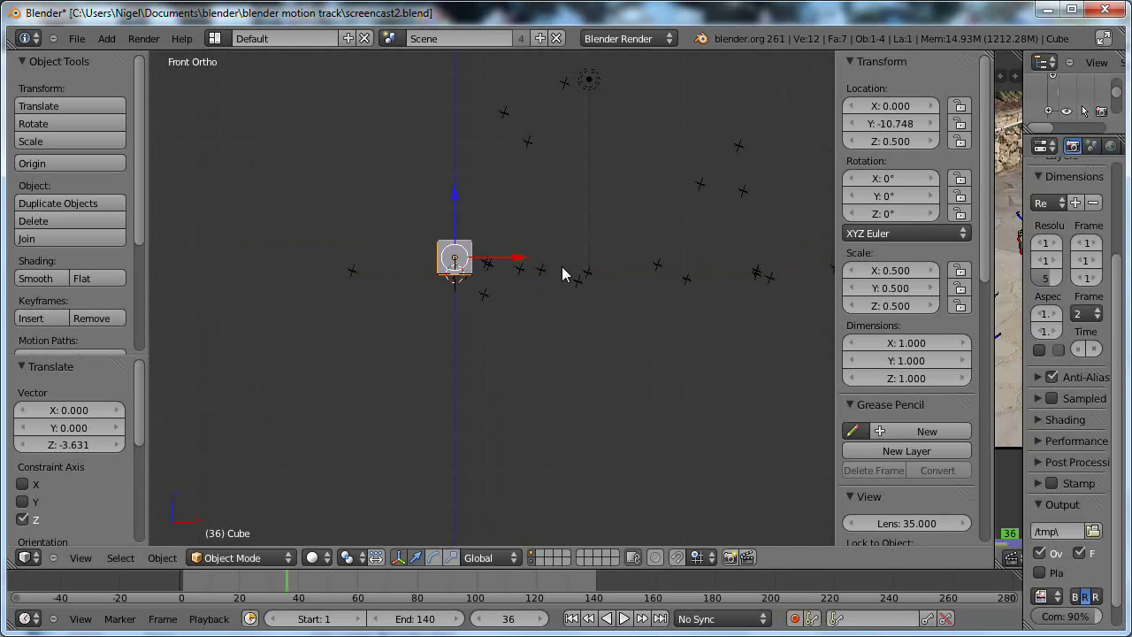
pyautogui.scroll(-2, 549, 288)
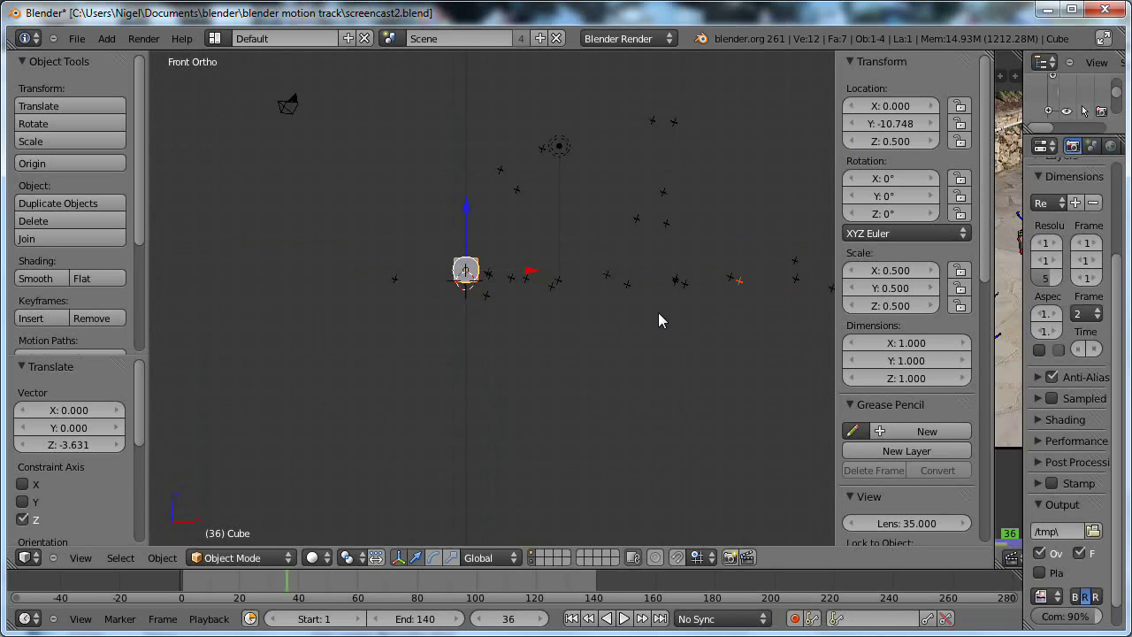
pyautogui.keyDown('shift'); pyautogui.moveTo(658, 312); pyautogui.dragTo(414, 298, button='middle'); pyautogui.keyUp('shift')
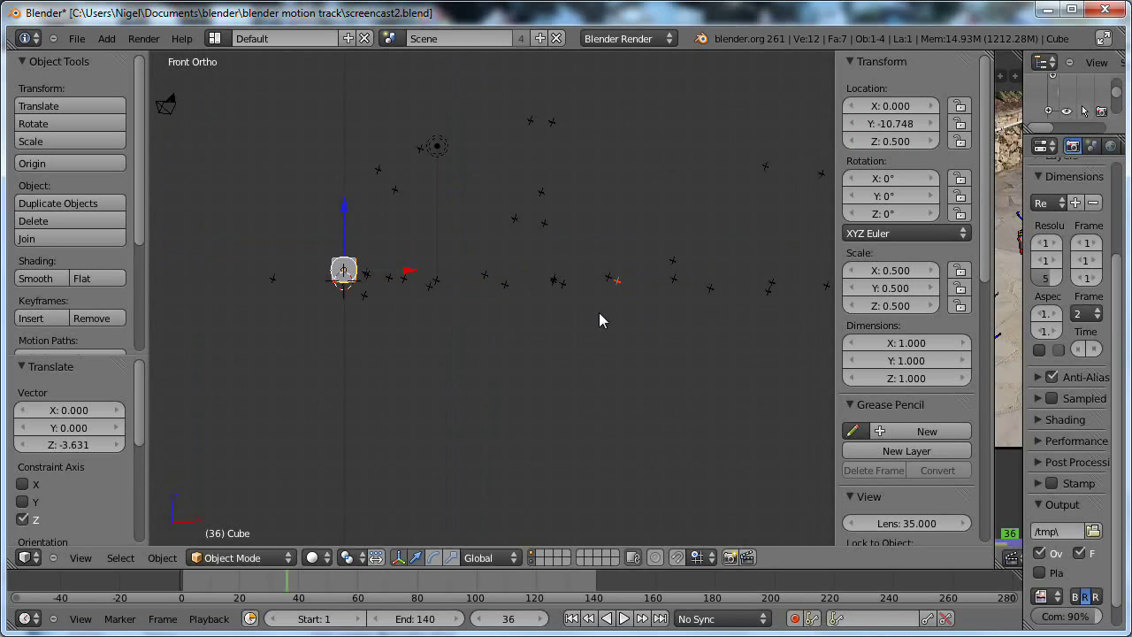
pyautogui.keyDown('shift'); pyautogui.moveTo(702, 279); pyautogui.dragTo(605, 280, button='middle'); pyautogui.keyUp('shift')
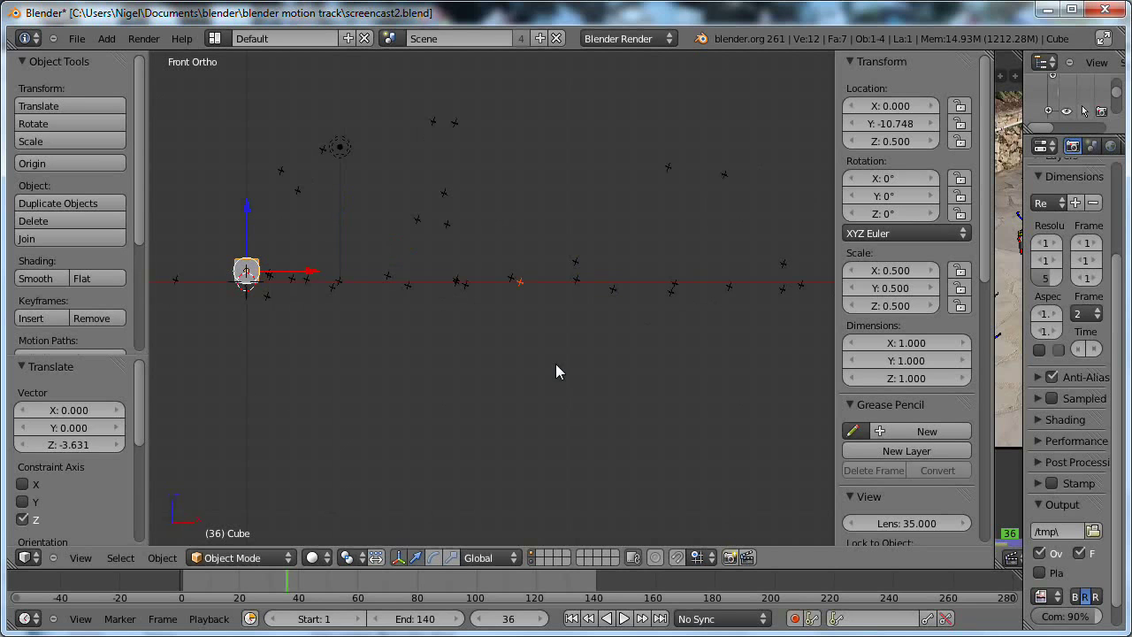
pyautogui.press('KP_0')
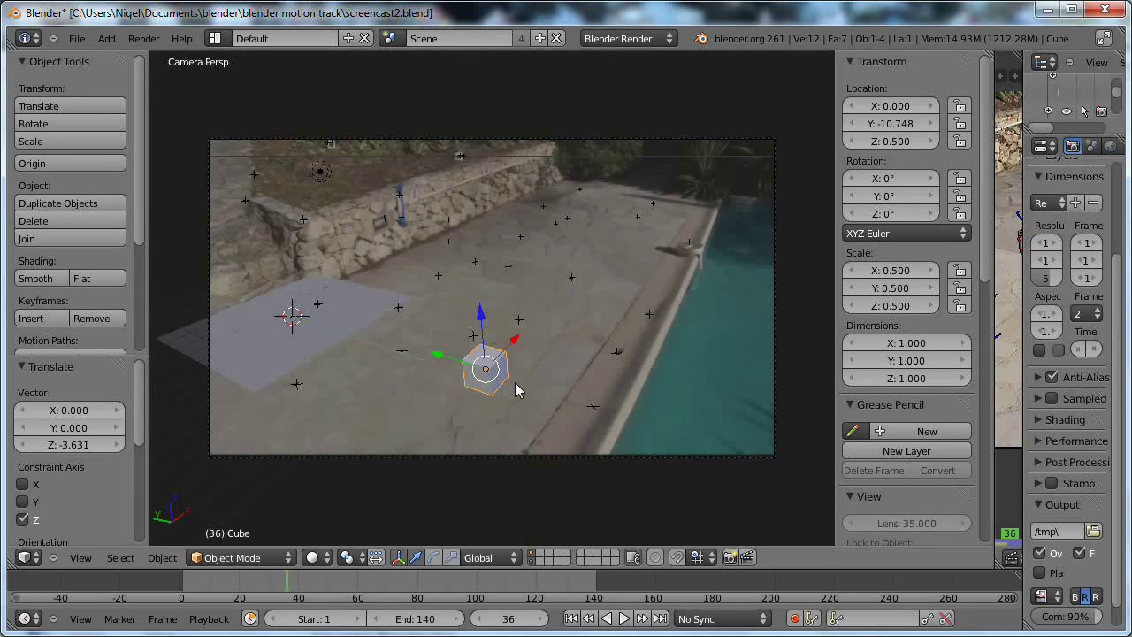
pyautogui.click(400, 587)
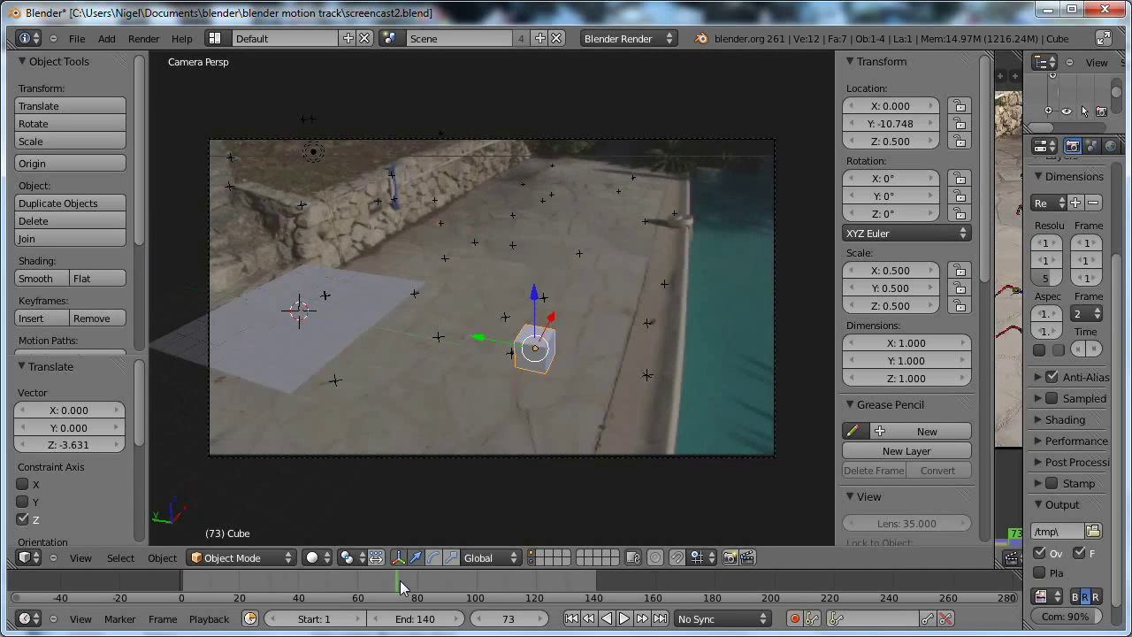
pyautogui.moveTo(401, 587); pyautogui.dragTo(348, 581)
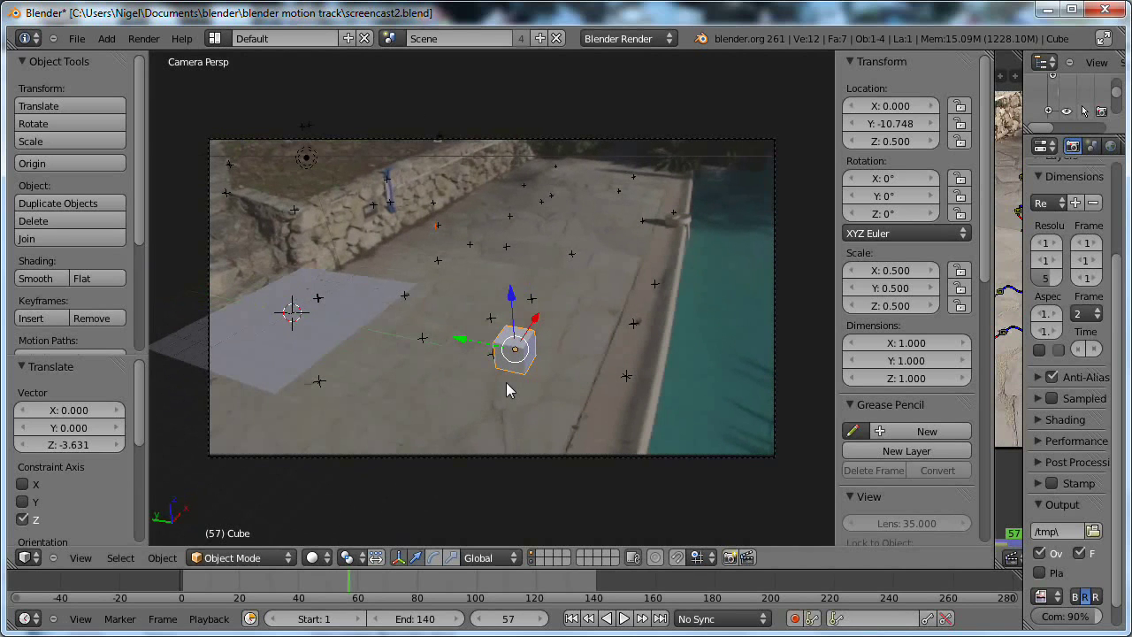
# Duplicate the cube and move the copy about 6.1 units along X across the paving
pyautogui.hotkey('shift', 'd')
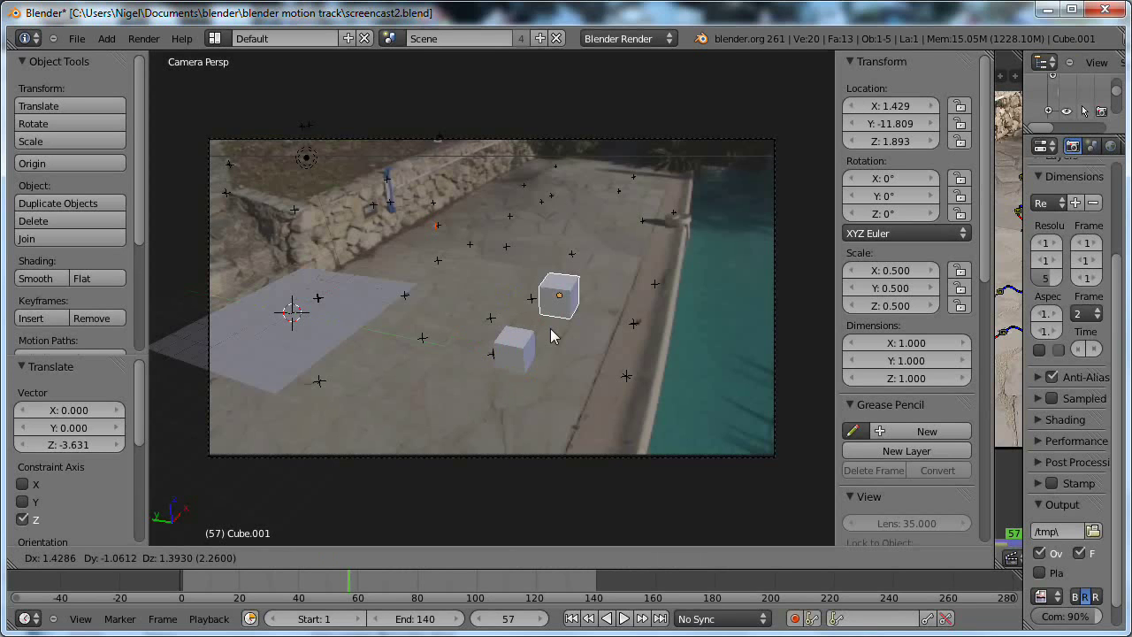
pyautogui.press('x')
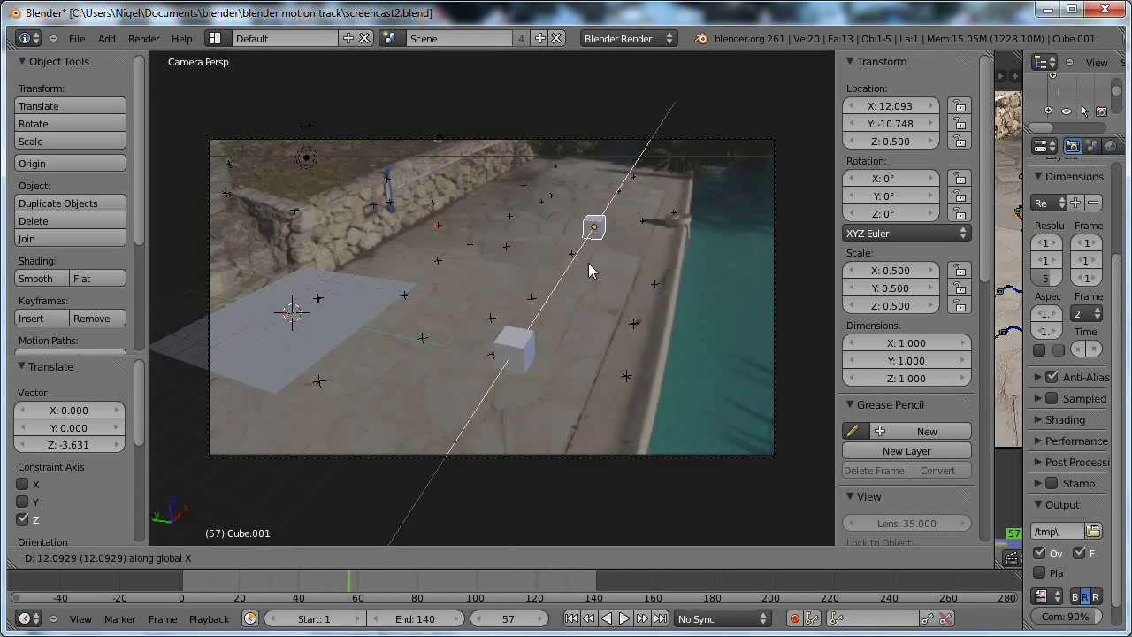
pyautogui.click(557, 310)
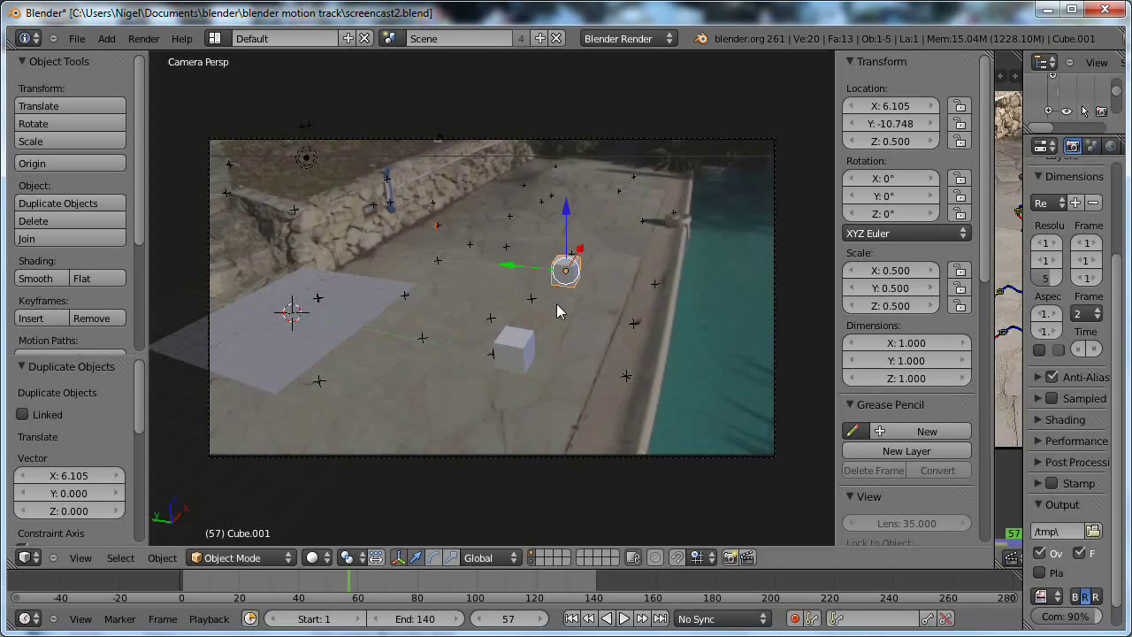
# Duplicate the second cube and move the new copy about 14.58 units along X towards the far end of the paving
pyautogui.hotkey('shift', 'd')
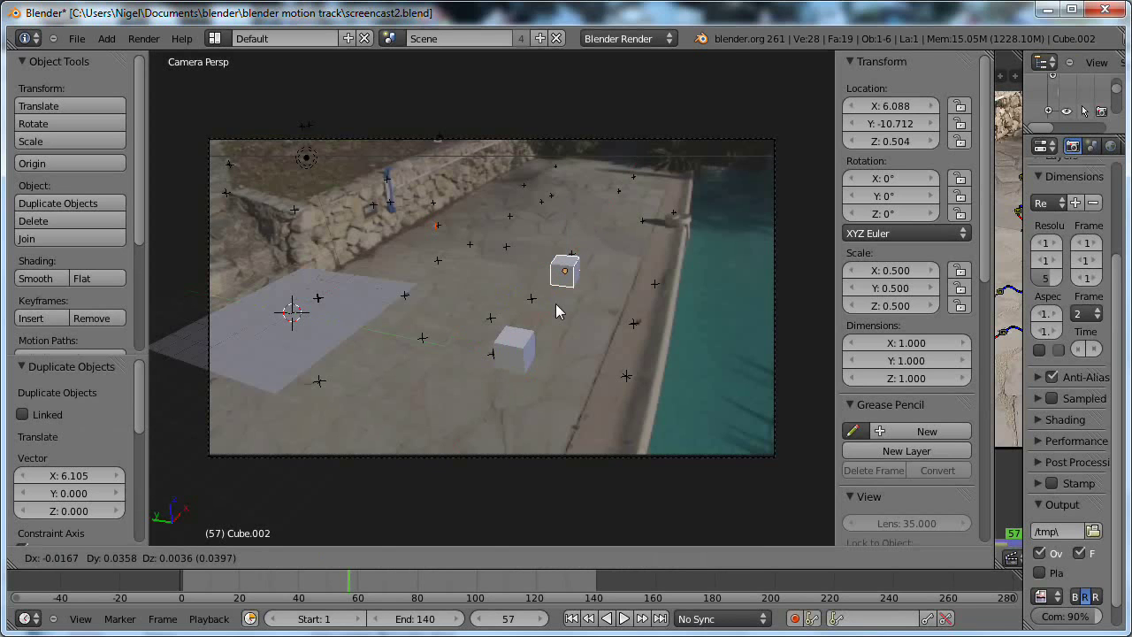
pyautogui.press('x')
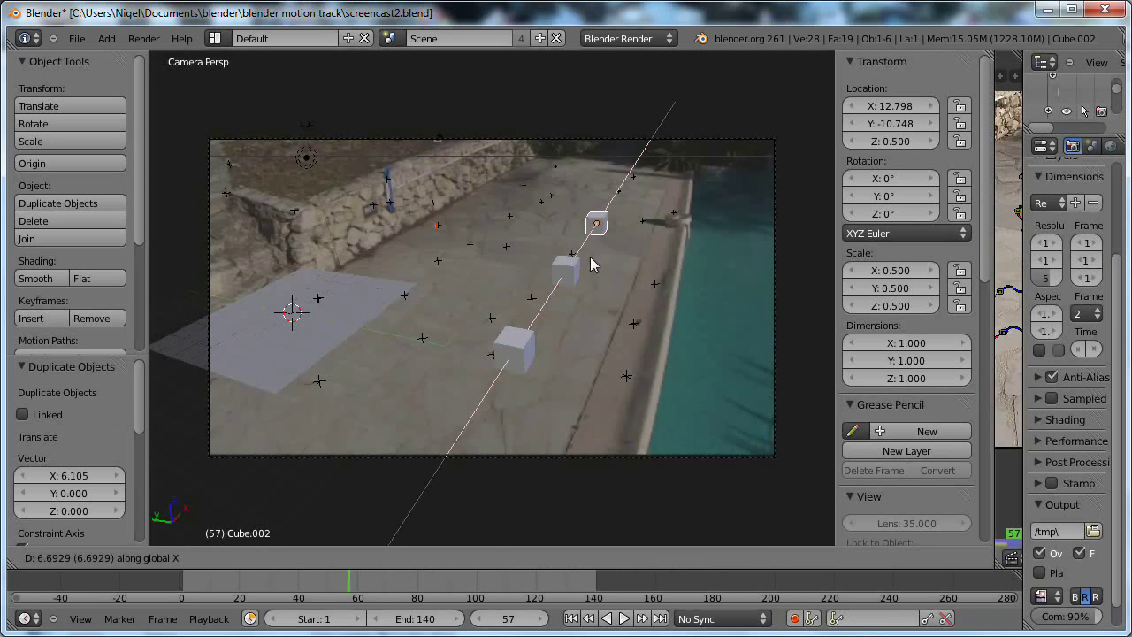
pyautogui.click(606, 247)
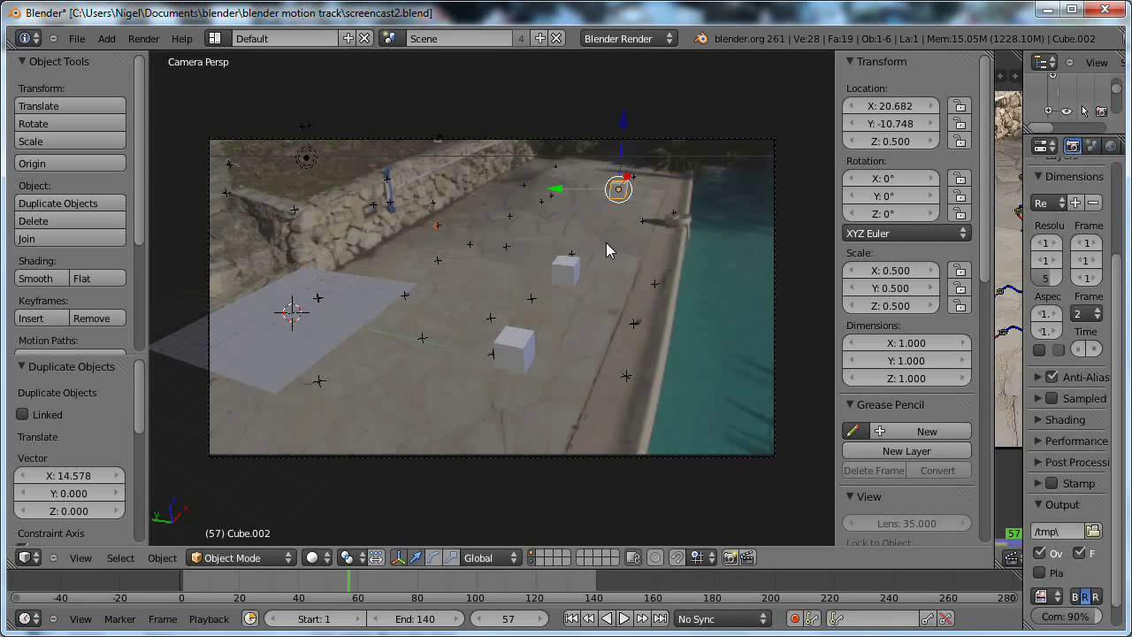
# Clear the mixed selection of cubes and camera, and select only the camera
pyautogui.rightClick(567, 276)
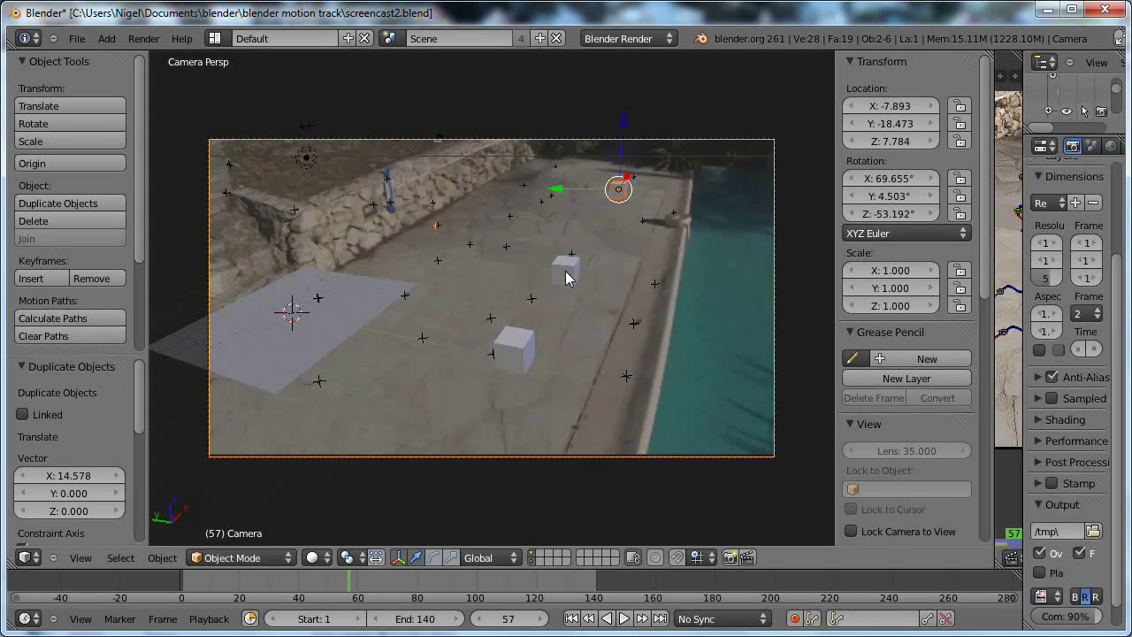
pyautogui.rightClick(570, 274)
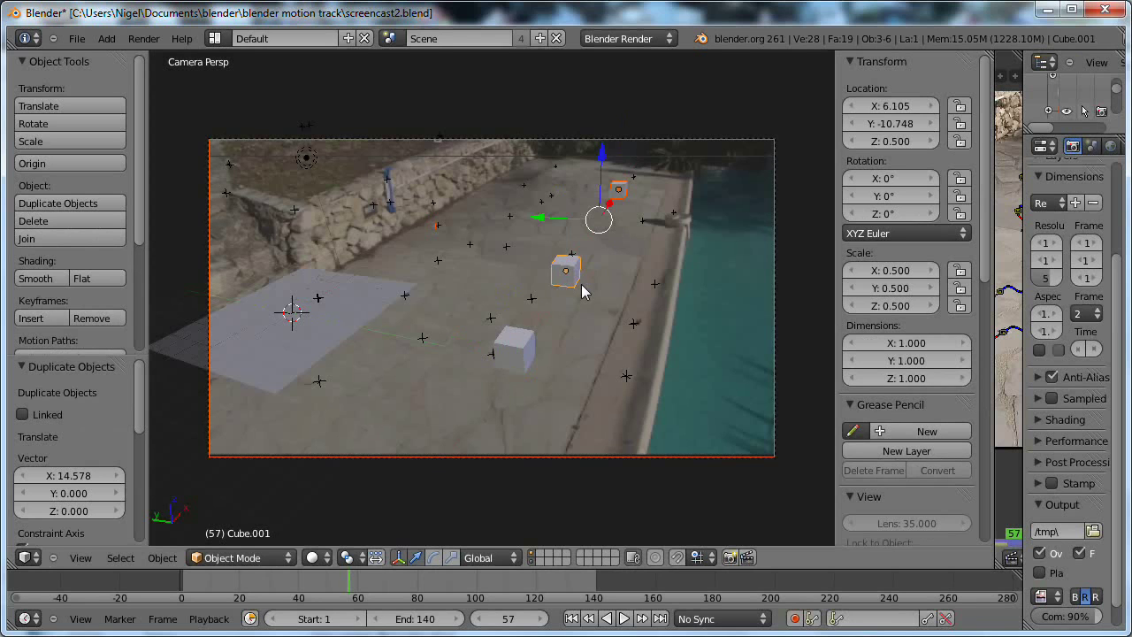
pyautogui.keyDown('shift'); pyautogui.rightClick(689, 140); pyautogui.keyUp('shift')
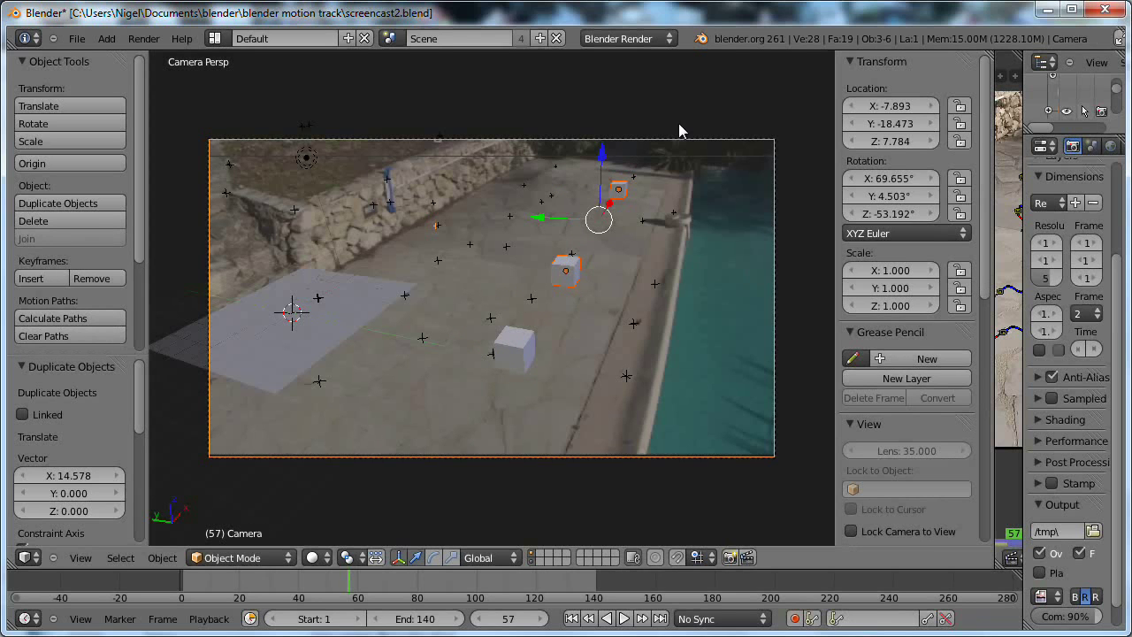
pyautogui.press('a')
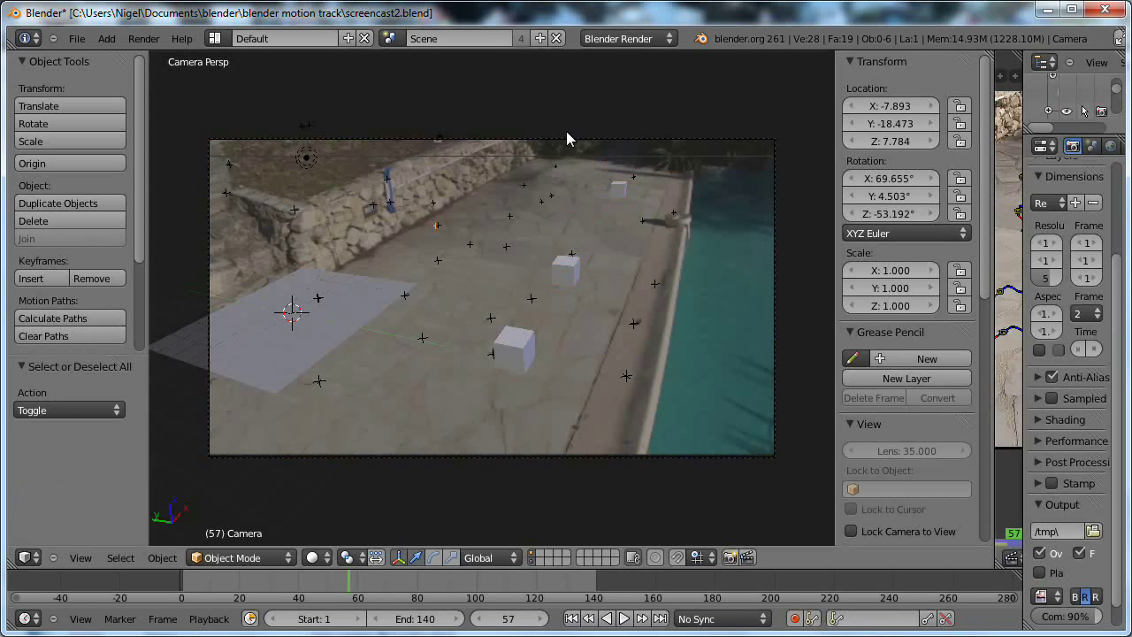
pyautogui.rightClick(620, 164)
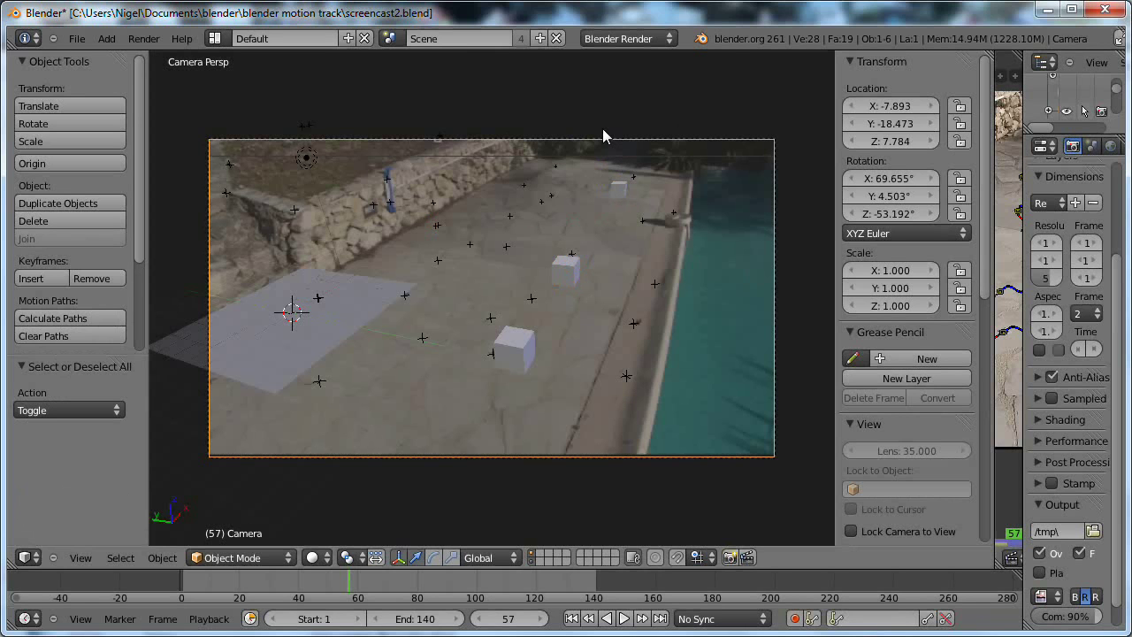
pyautogui.press('KP_0')
pyautogui.moveTo(601, 139); pyautogui.dragTo(605, 127, button='middle')
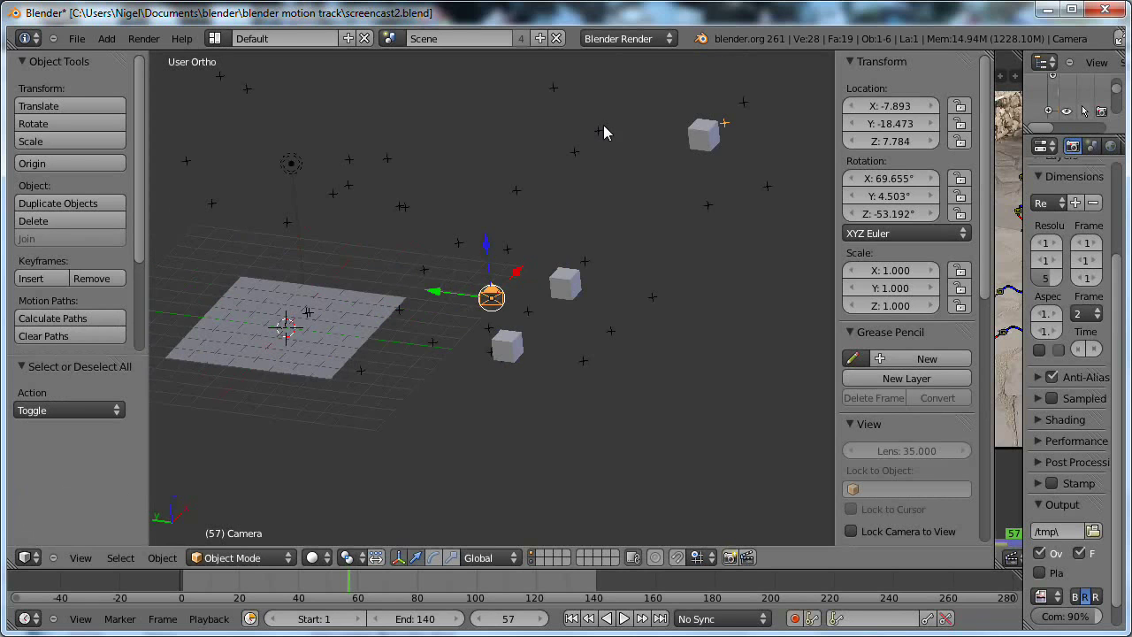
pyautogui.rightClick(704, 140)
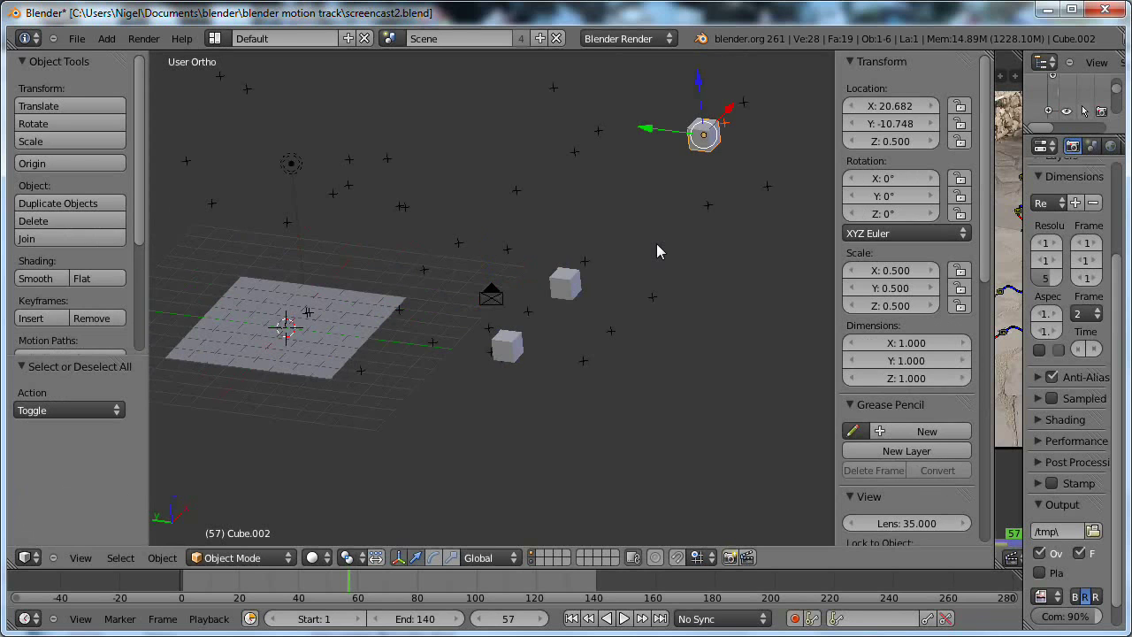
pyautogui.keyDown('shift'); pyautogui.rightClick(577, 290); pyautogui.keyUp('shift')
pyautogui.keyDown('shift'); pyautogui.rightClick(515, 350); pyautogui.keyUp('shift')
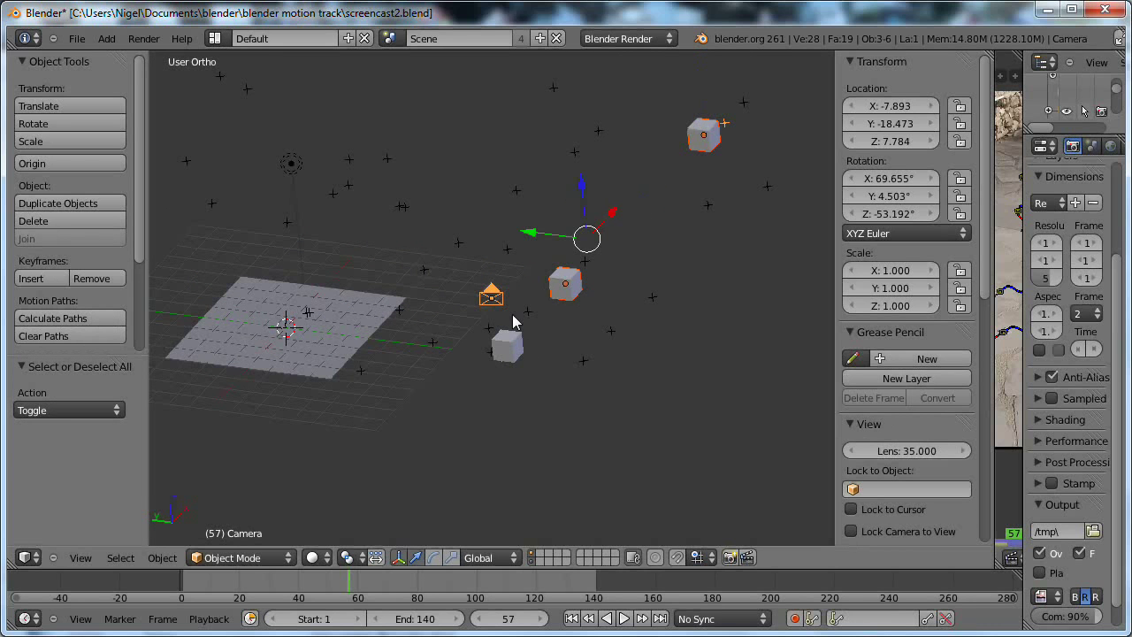
pyautogui.keyDown('shift'); pyautogui.rightClick(499, 305); pyautogui.keyUp('shift')
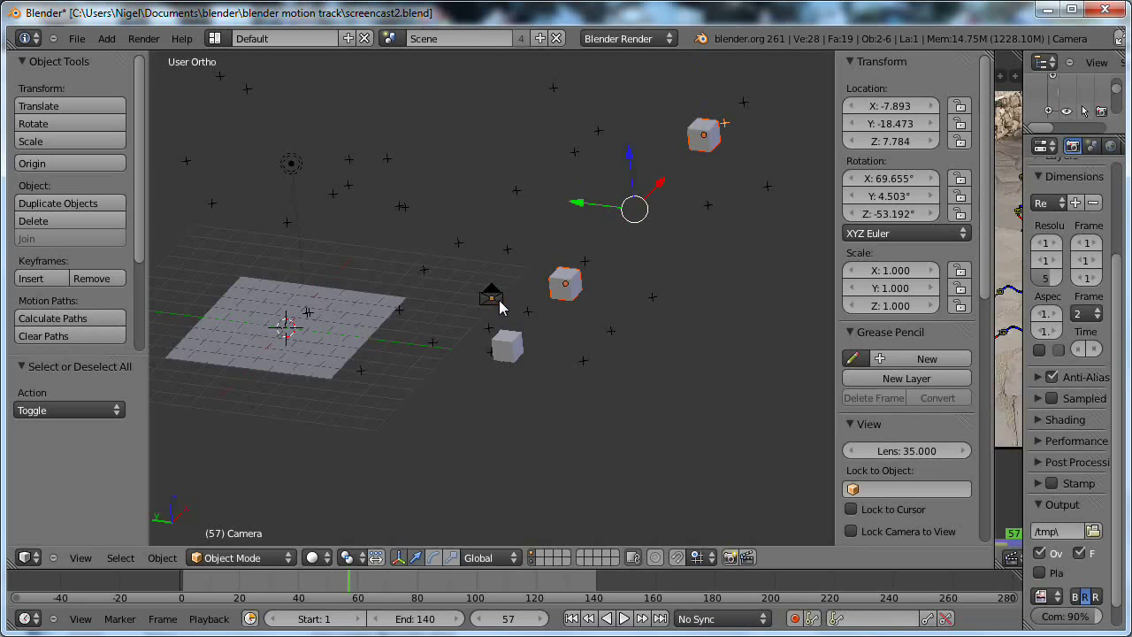
pyautogui.keyDown('shift'); pyautogui.rightClick(510, 320); pyautogui.keyUp('shift')
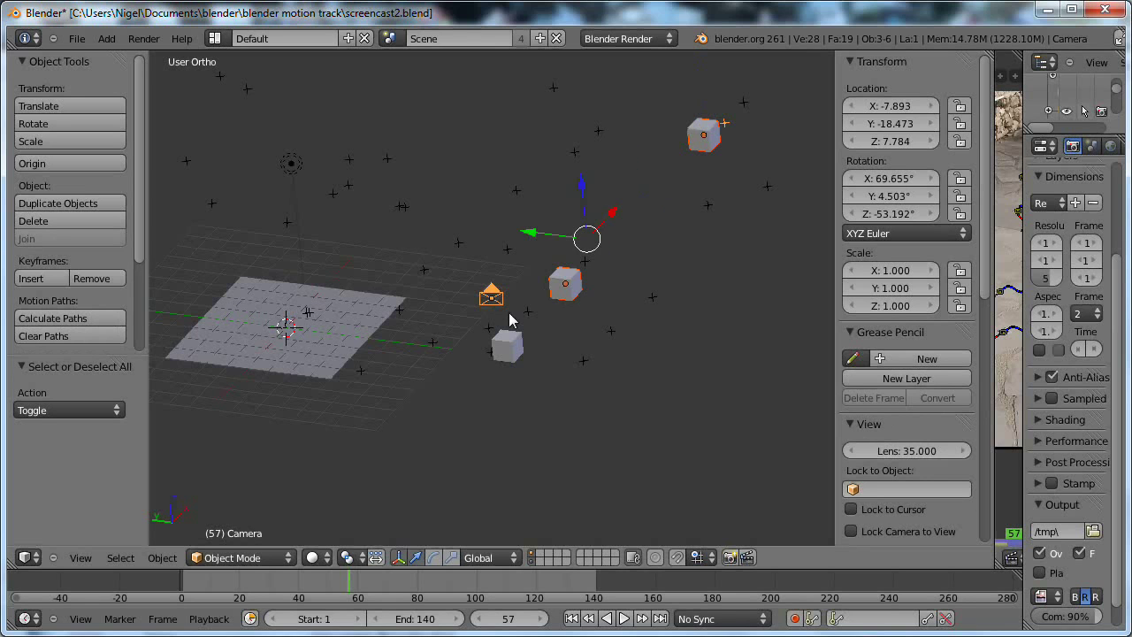
pyautogui.keyDown('shift'); pyautogui.rightClick(500, 305); pyautogui.keyUp('shift')
pyautogui.keyDown('shift'); pyautogui.rightClick(496, 301); pyautogui.keyUp('shift')
pyautogui.keyDown('shift'); pyautogui.rightClick(497, 300); pyautogui.keyUp('shift')
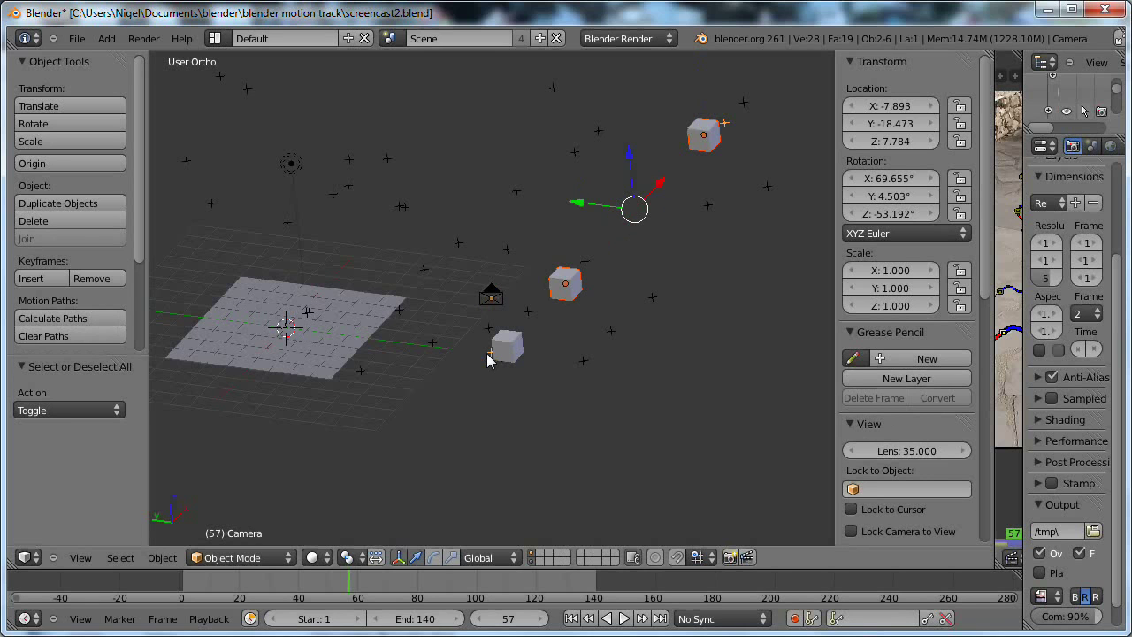
pyautogui.hotkey('ctrl', 'z')
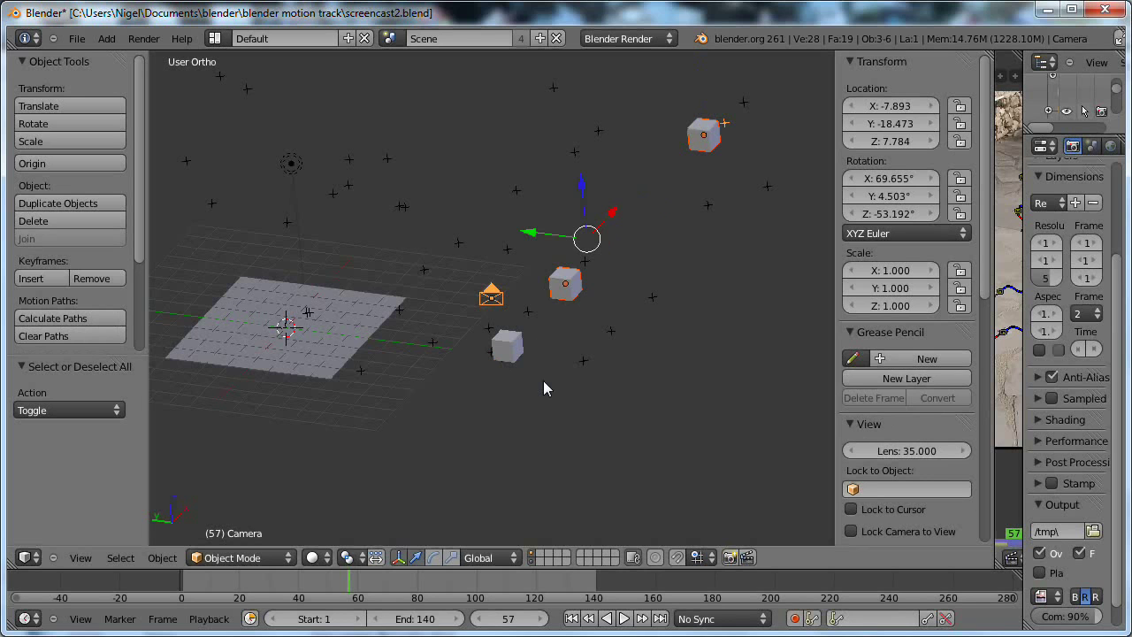
pyautogui.press('a')
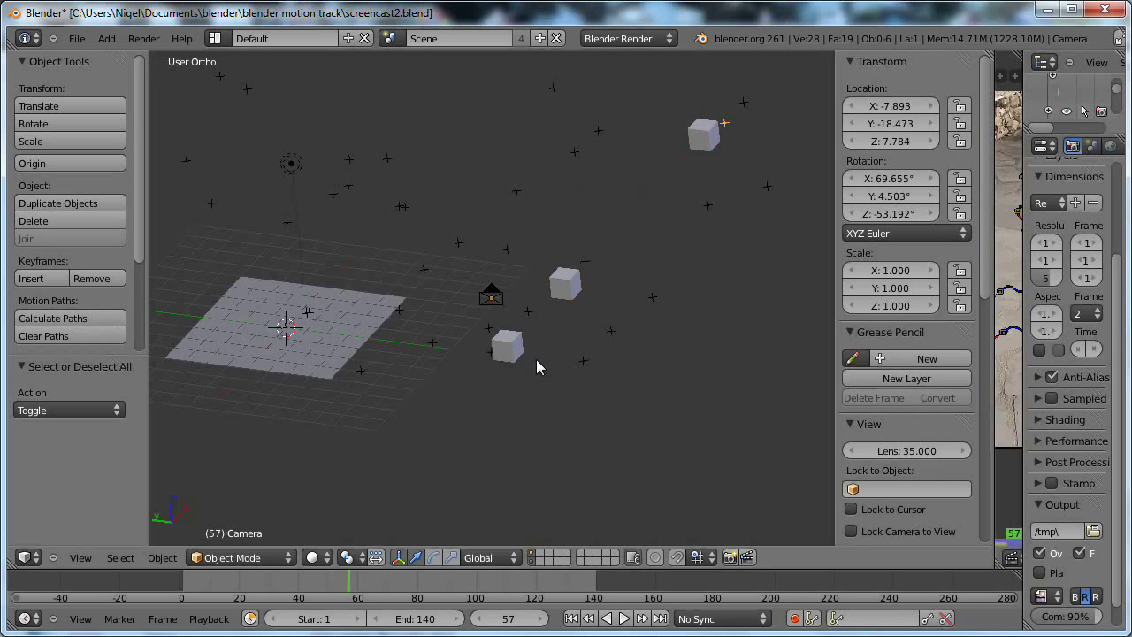
# Duplicate the row of three cubes about 3.74 units along Y, and shift the copies a further 1.66 units along Y in camera view
pyautogui.moveTo(536, 360); pyautogui.dragTo(574, 362, button='middle')
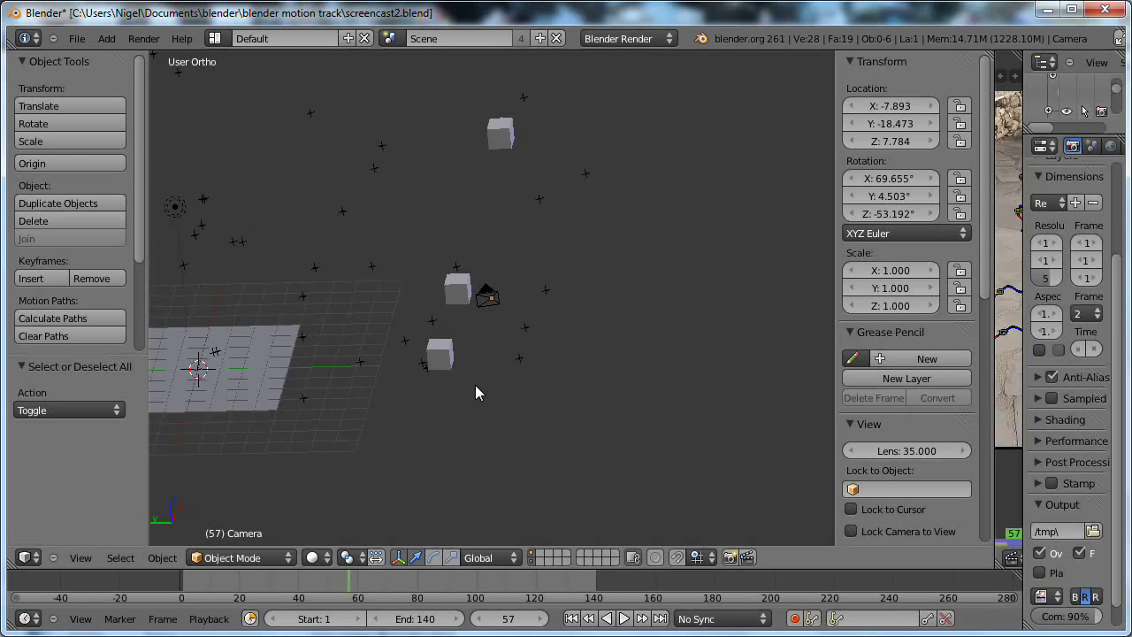
pyautogui.moveTo(475, 387); pyautogui.dragTo(507, 387, button='middle')
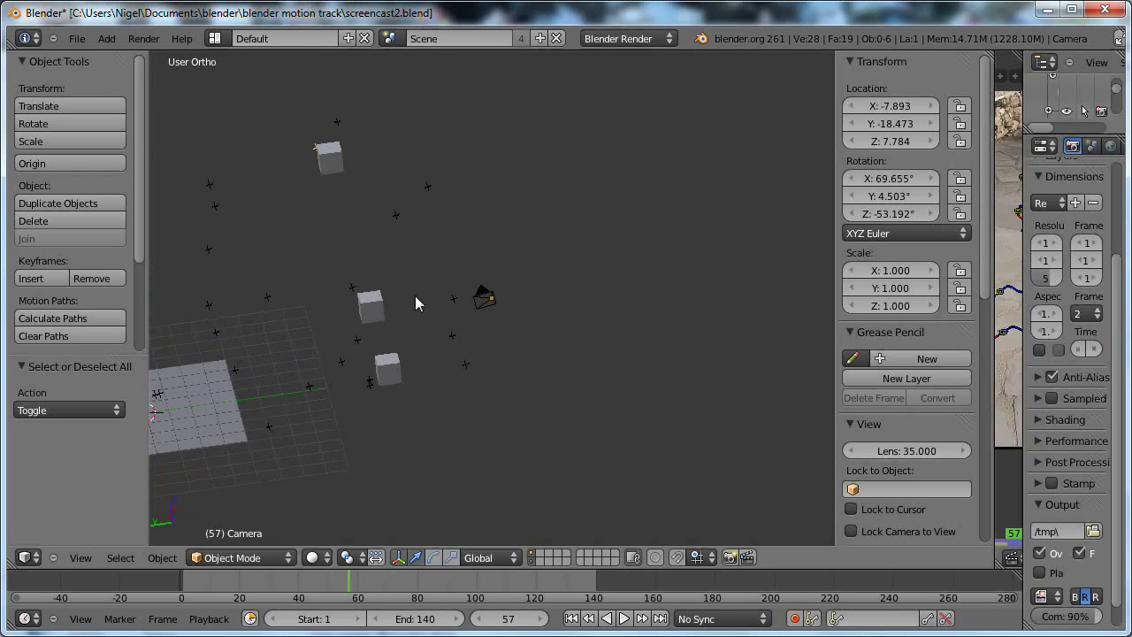
pyautogui.rightClick(330, 166)
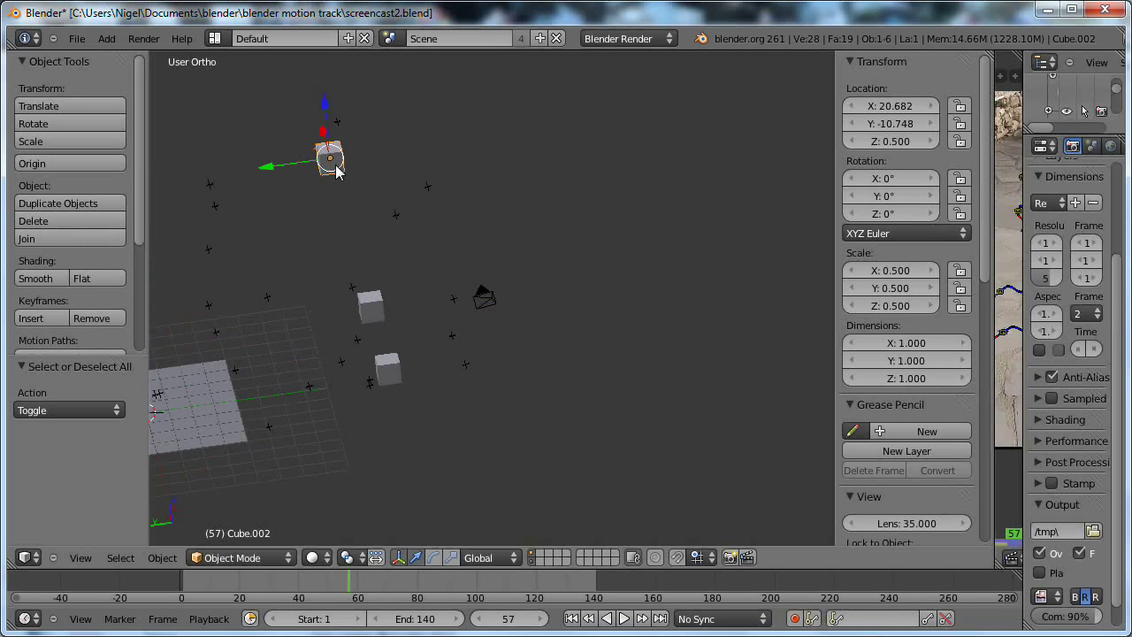
pyautogui.keyDown('shift'); pyautogui.rightClick(374, 312); pyautogui.keyUp('shift')
pyautogui.keyDown('shift'); pyautogui.rightClick(394, 365); pyautogui.keyUp('shift')
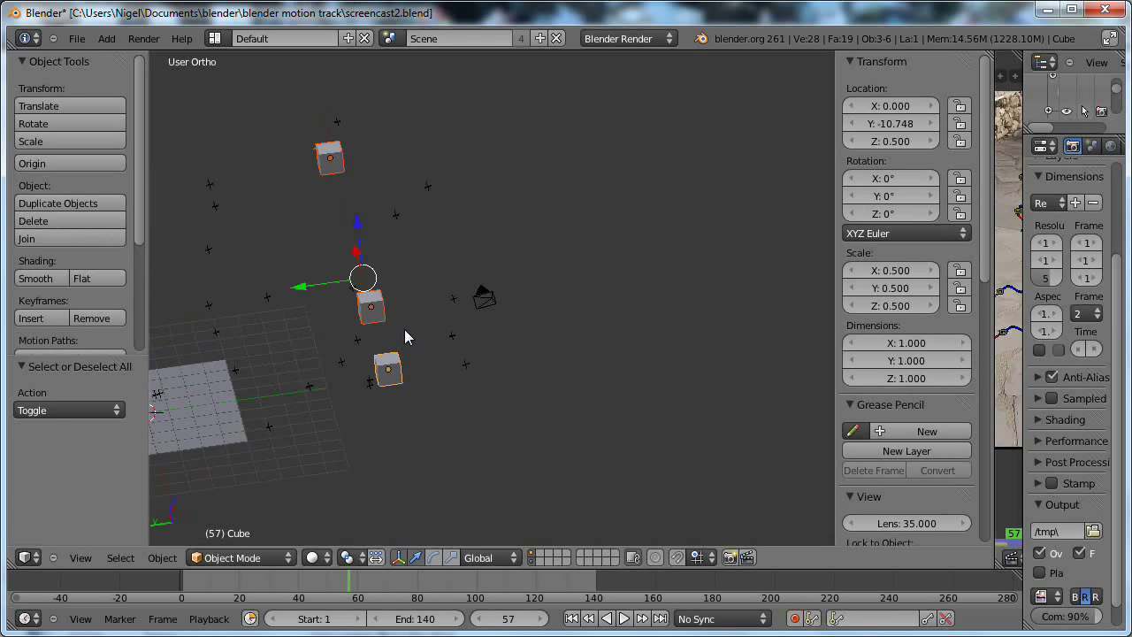
pyautogui.hotkey('shift', 'd')
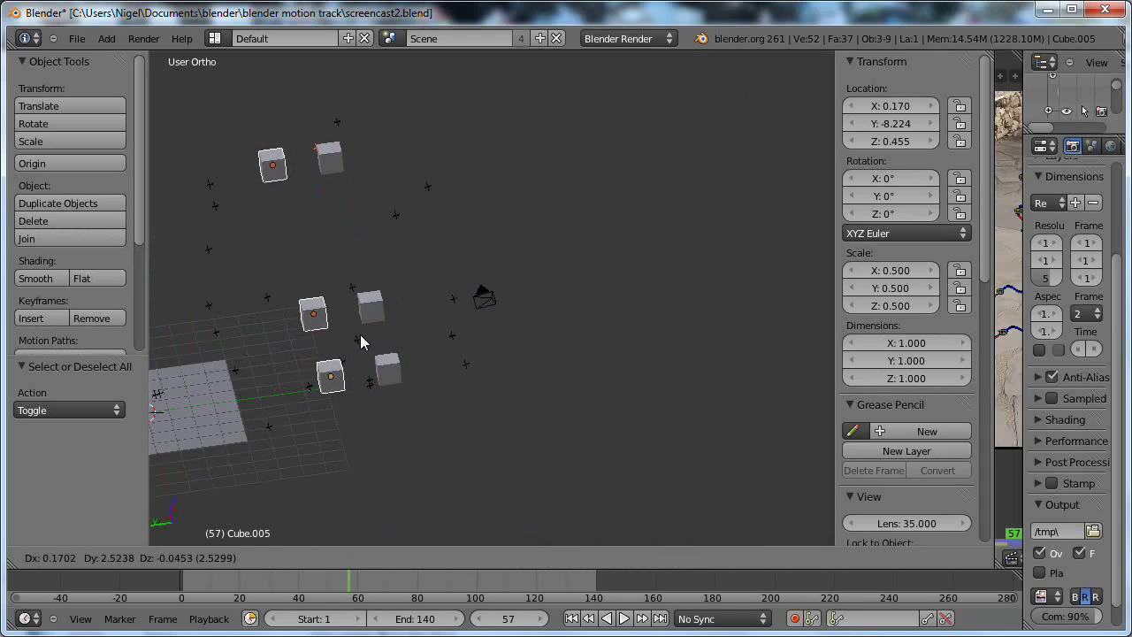
pyautogui.press('y')
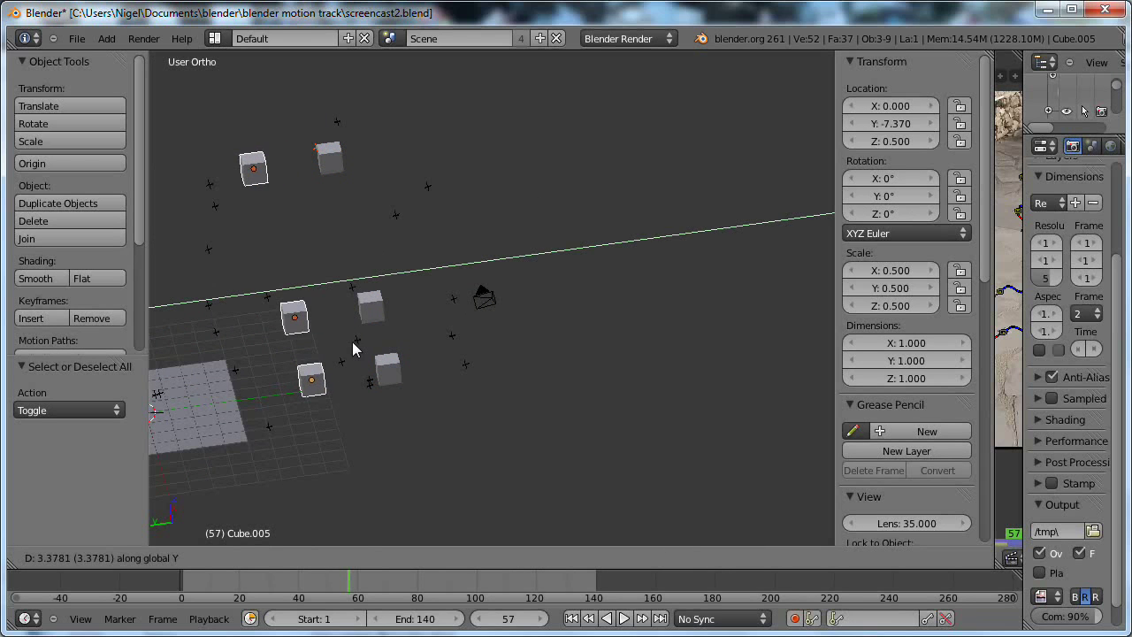
pyautogui.click(334, 345)
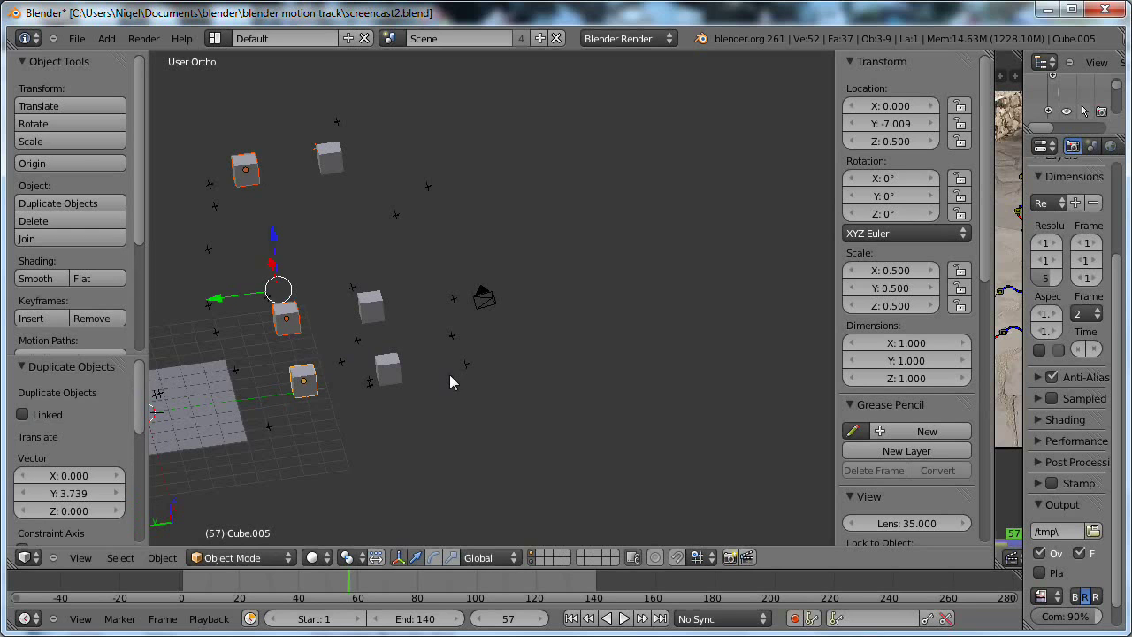
pyautogui.press('KP_0')
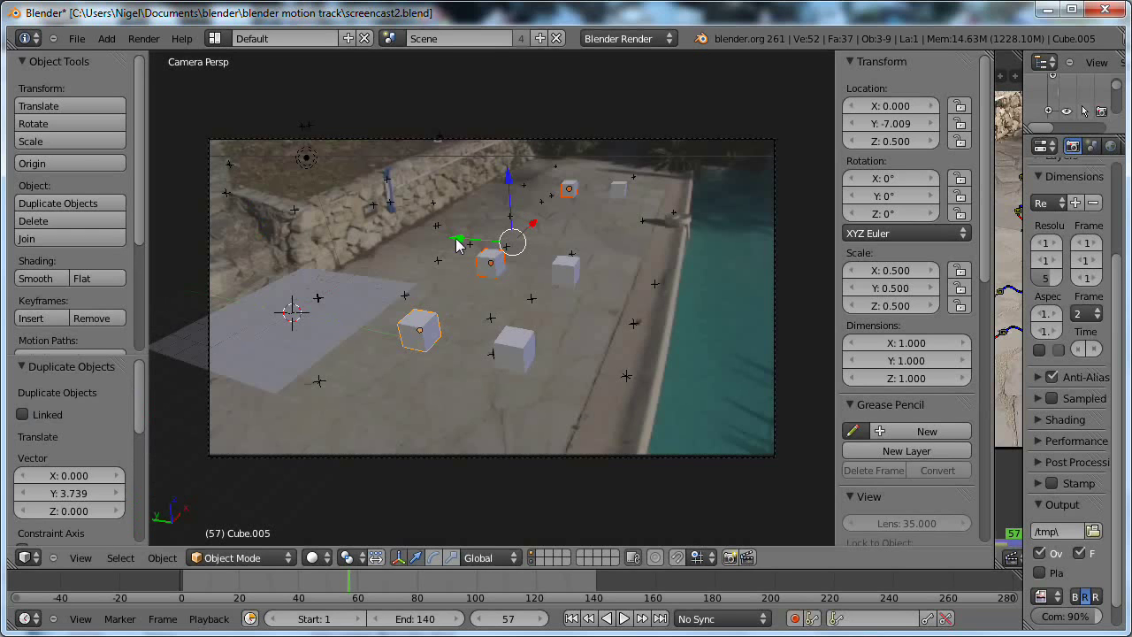
pyautogui.moveTo(457, 245); pyautogui.dragTo(432, 249)
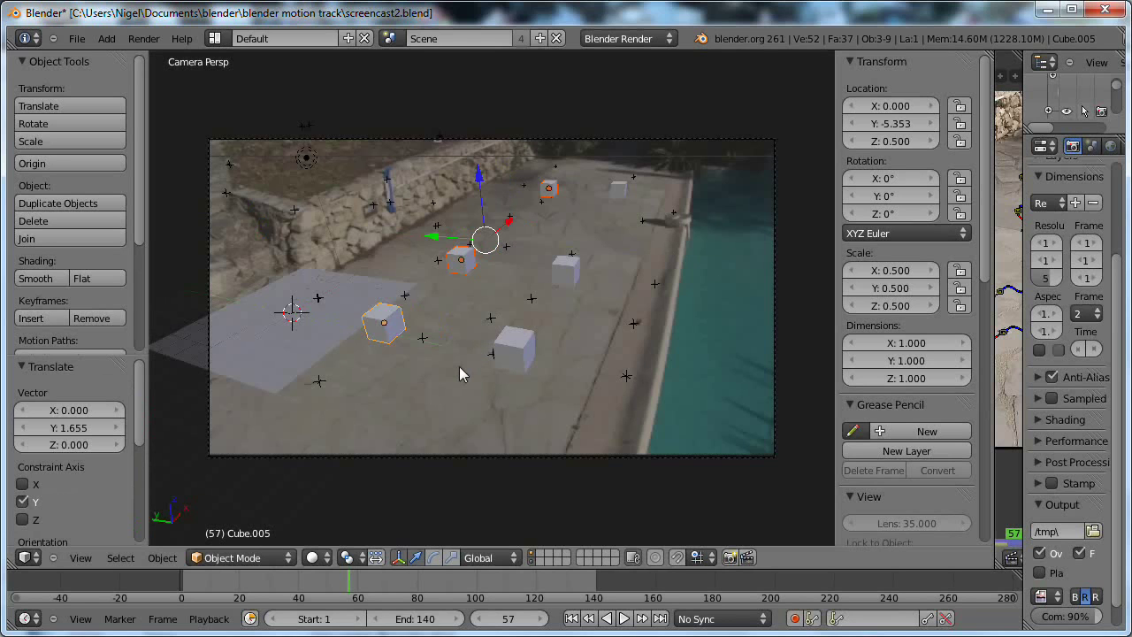
# Save the file and render frame 57 to check both rows of cubes on the paving
pyautogui.click(77, 38)
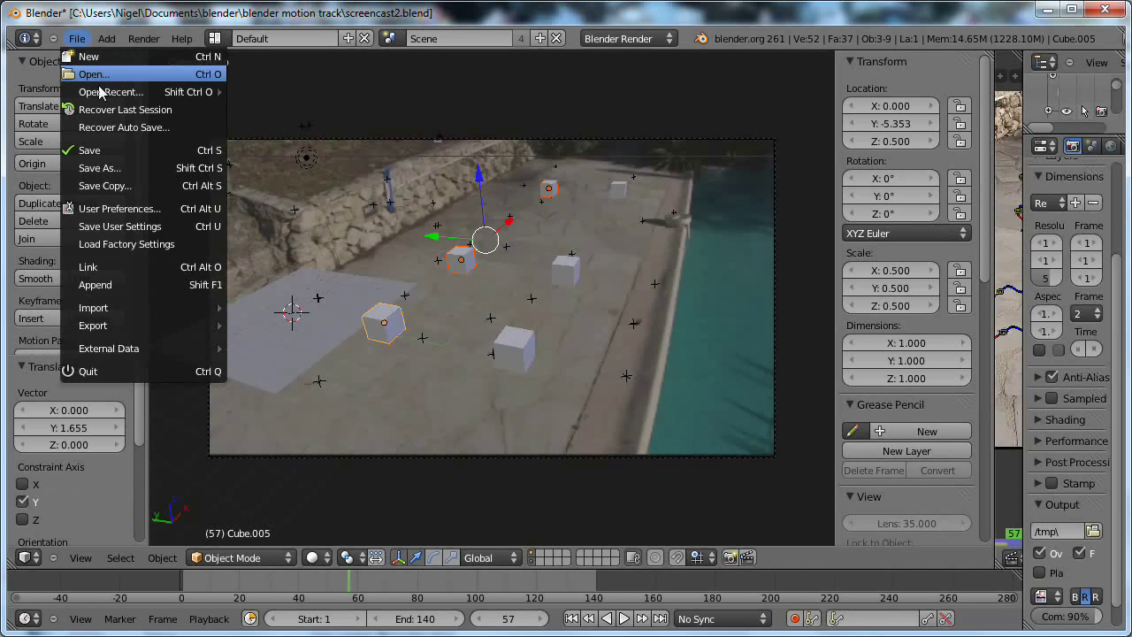
pyautogui.click(89, 150)
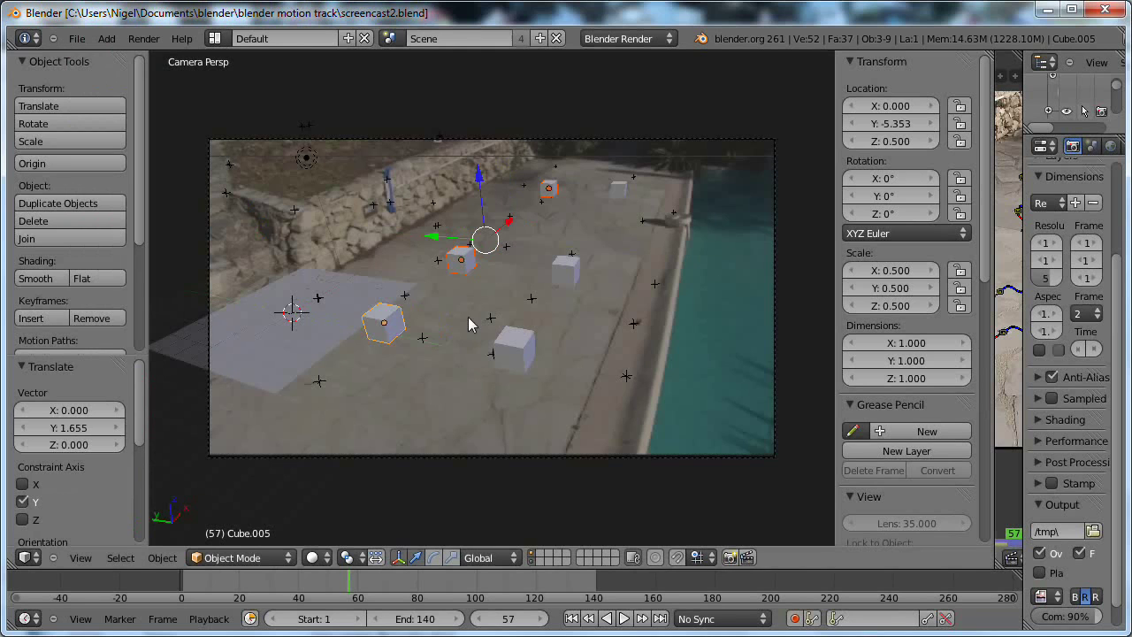
pyautogui.press('F12')
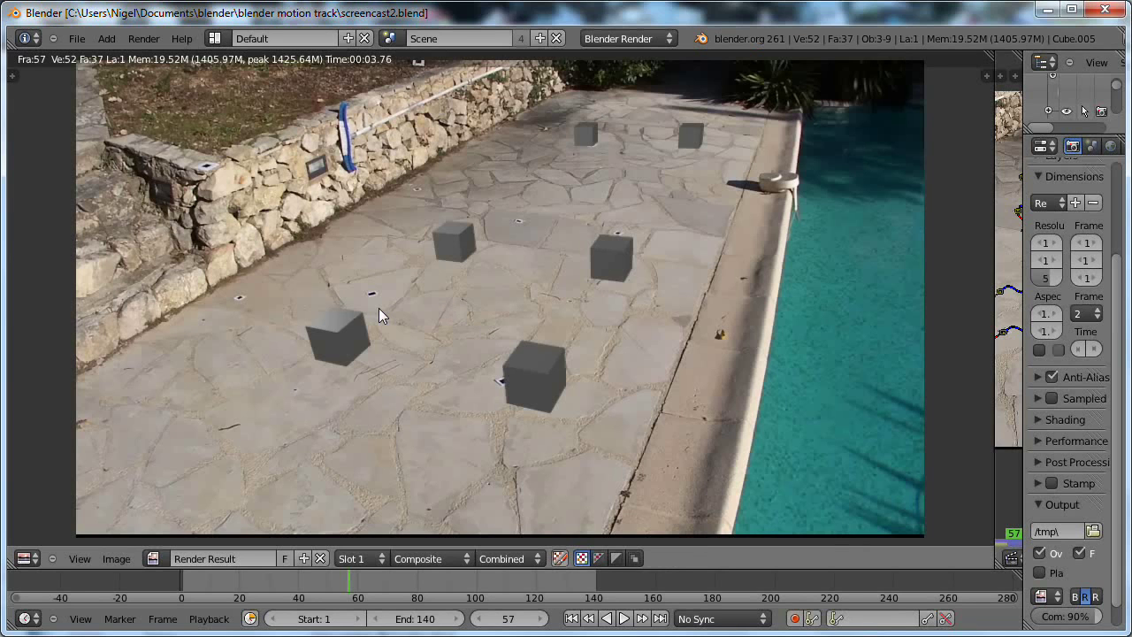
pyautogui.press('Escape')
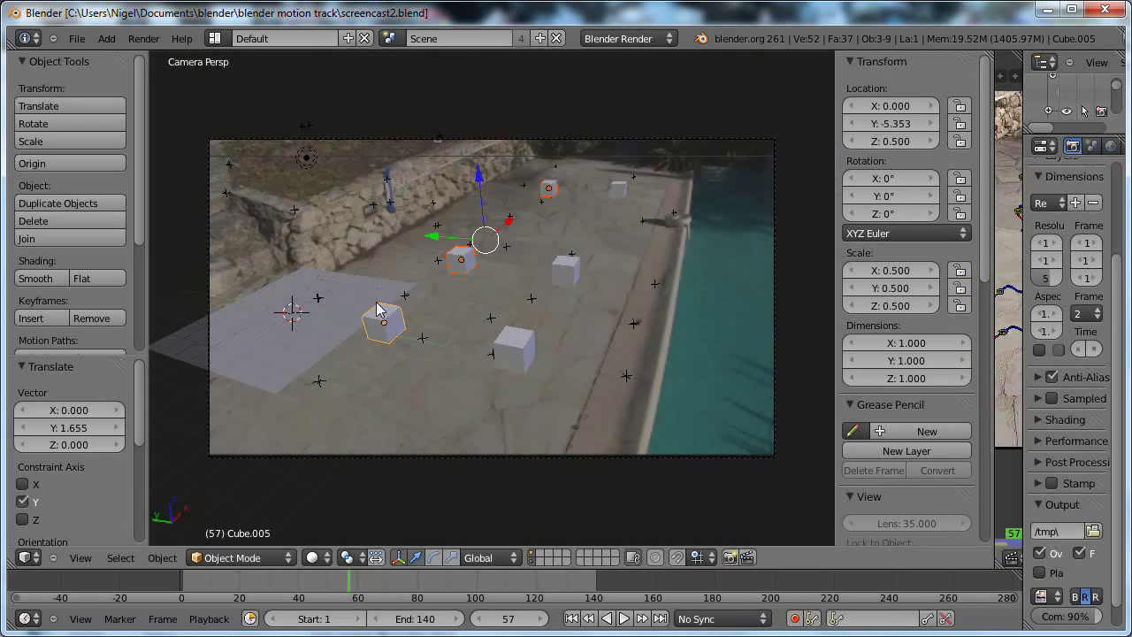
# Scale the ground plane by a factor of 10 and render frame 57 to check the cubes' shadows
pyautogui.rightClick(188, 340)
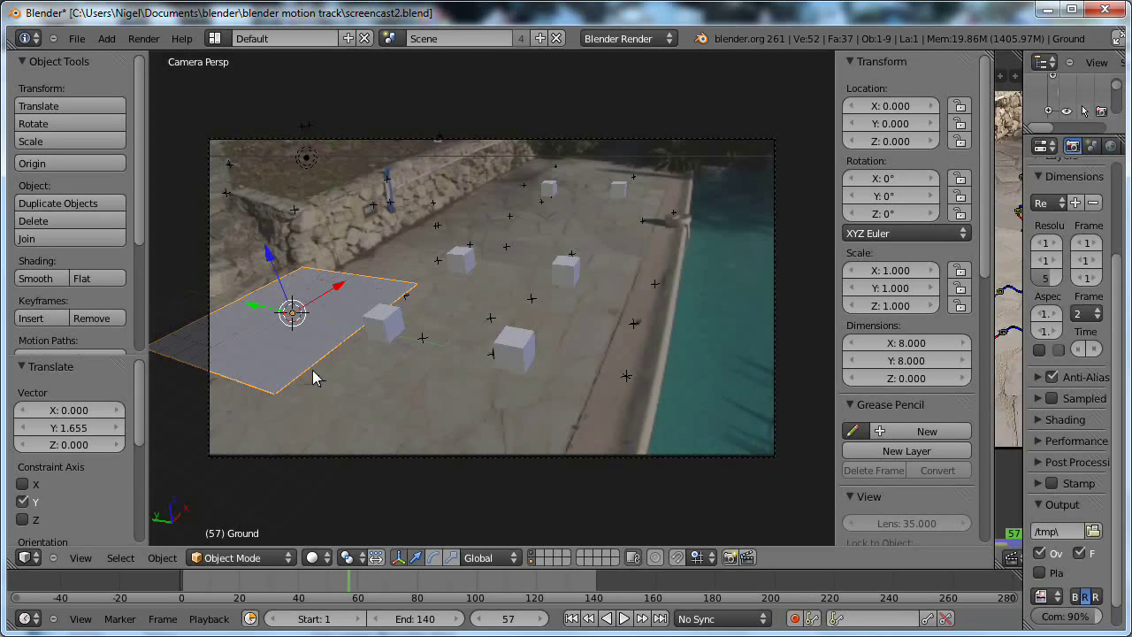
pyautogui.write('s')
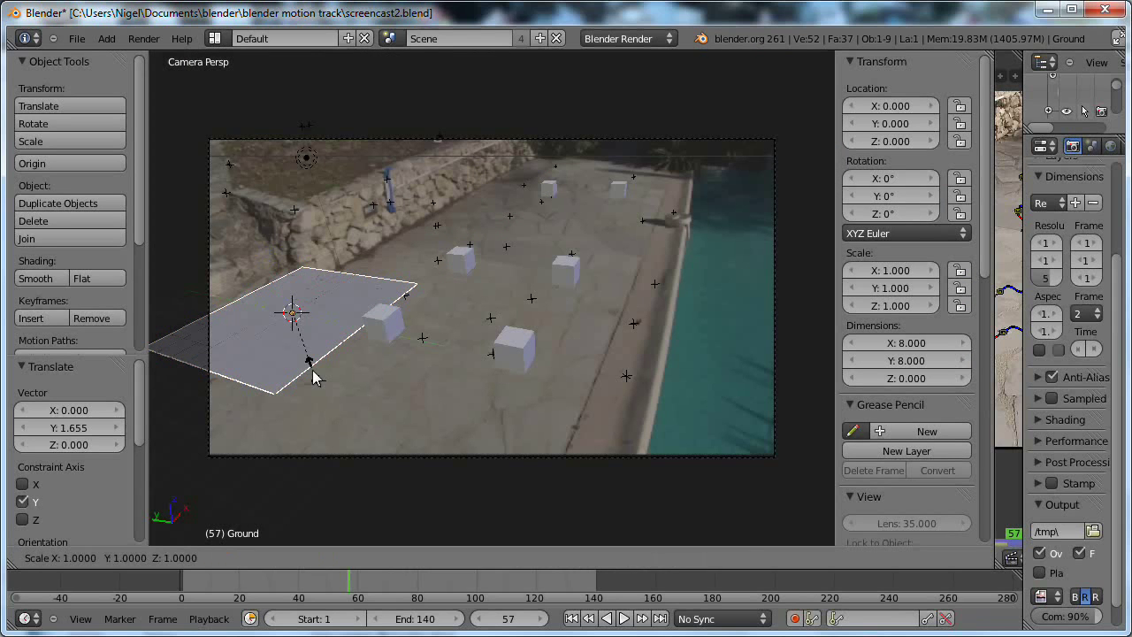
pyautogui.write('10')
pyautogui.press('Return')
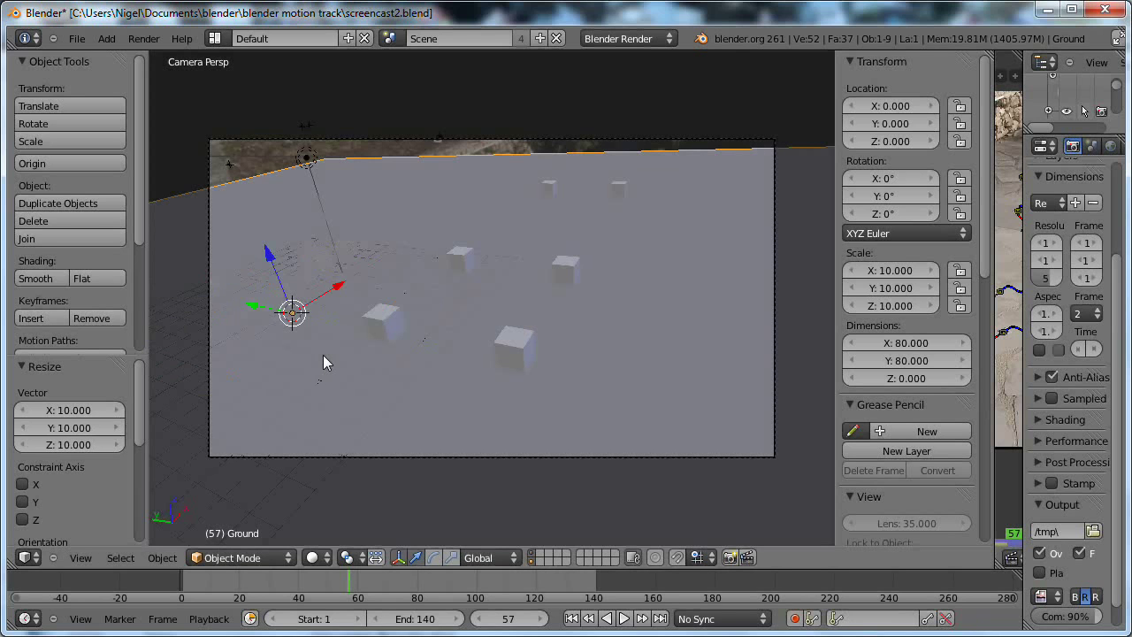
pyautogui.press('F12')
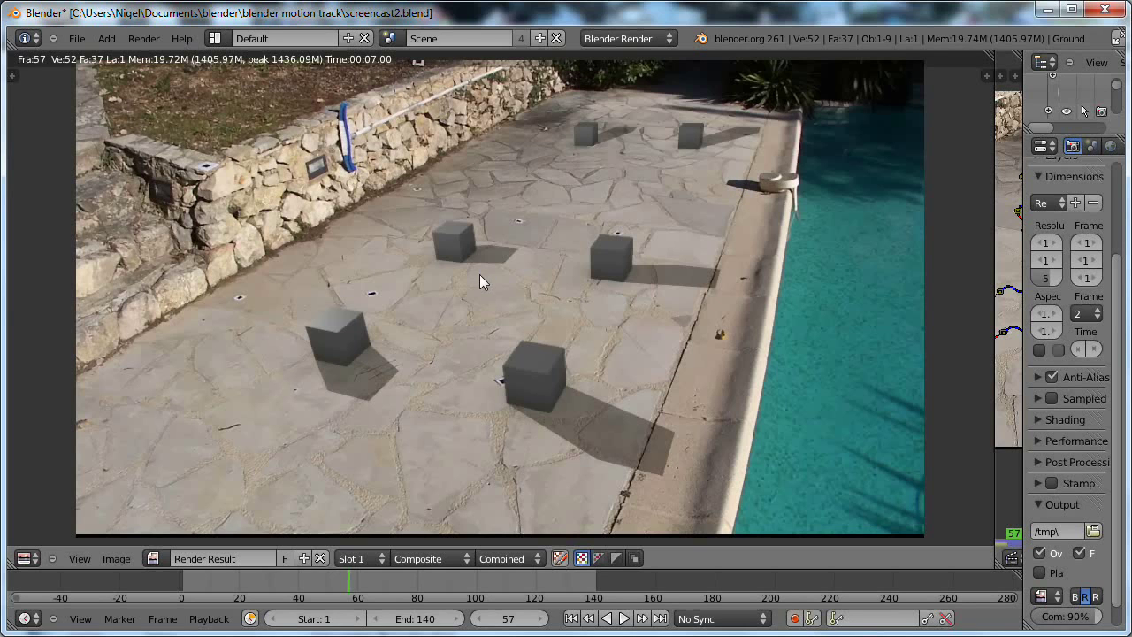
pyautogui.press('Escape')
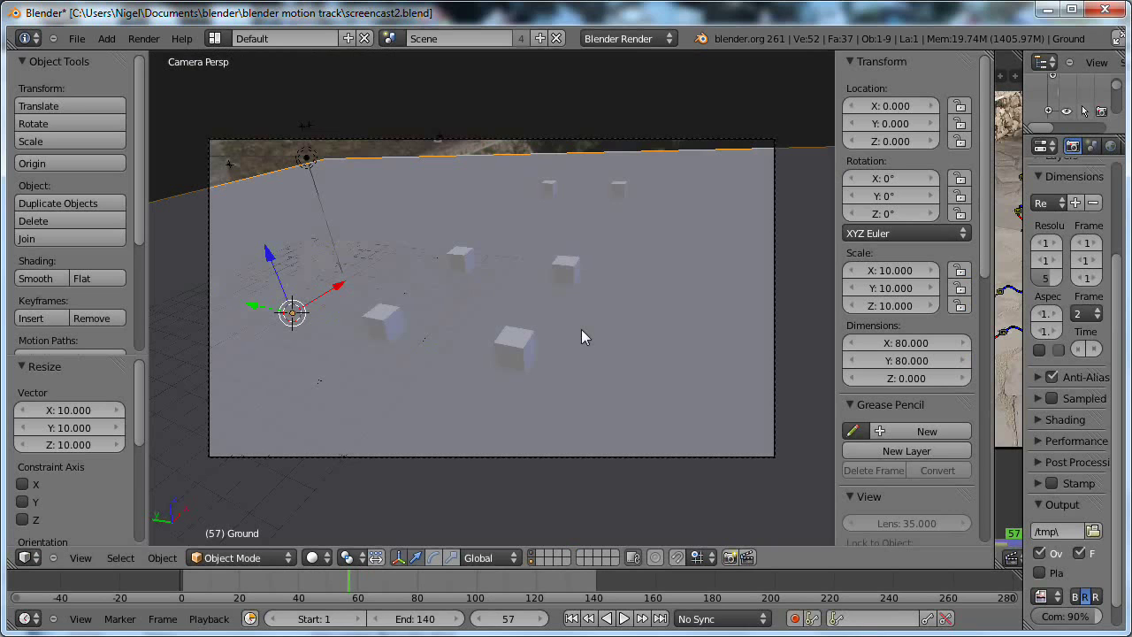
# Move the lamp in top view about -2.31 units in X and -25.57 units in Y, to the pool side of the cubes
pyautogui.press('KP_7')
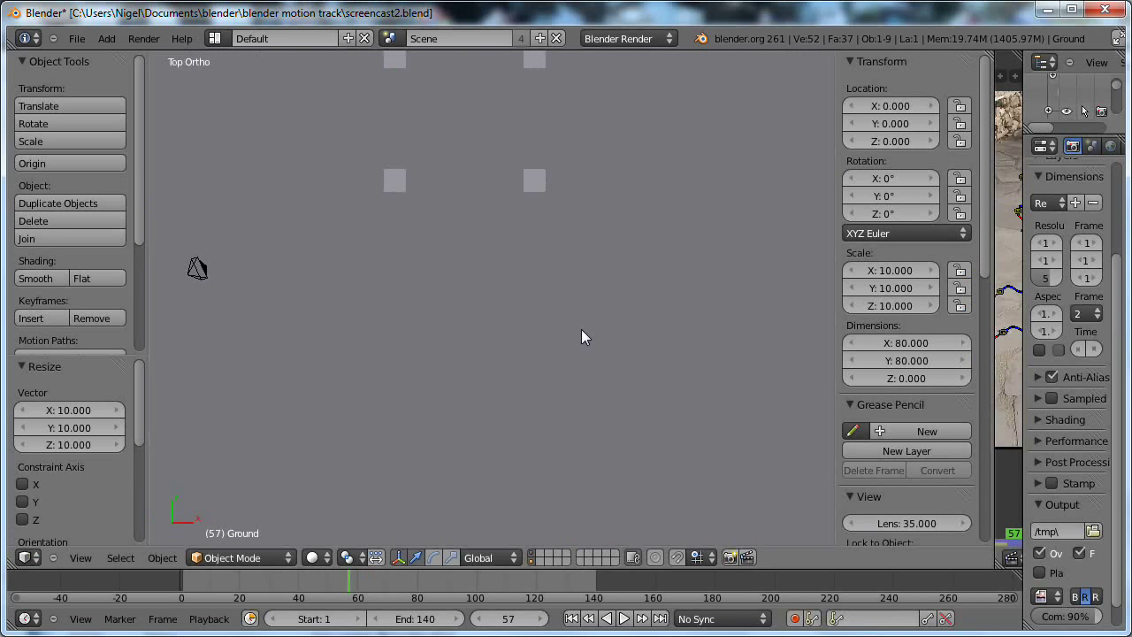
pyautogui.scroll(-4, 581, 328)
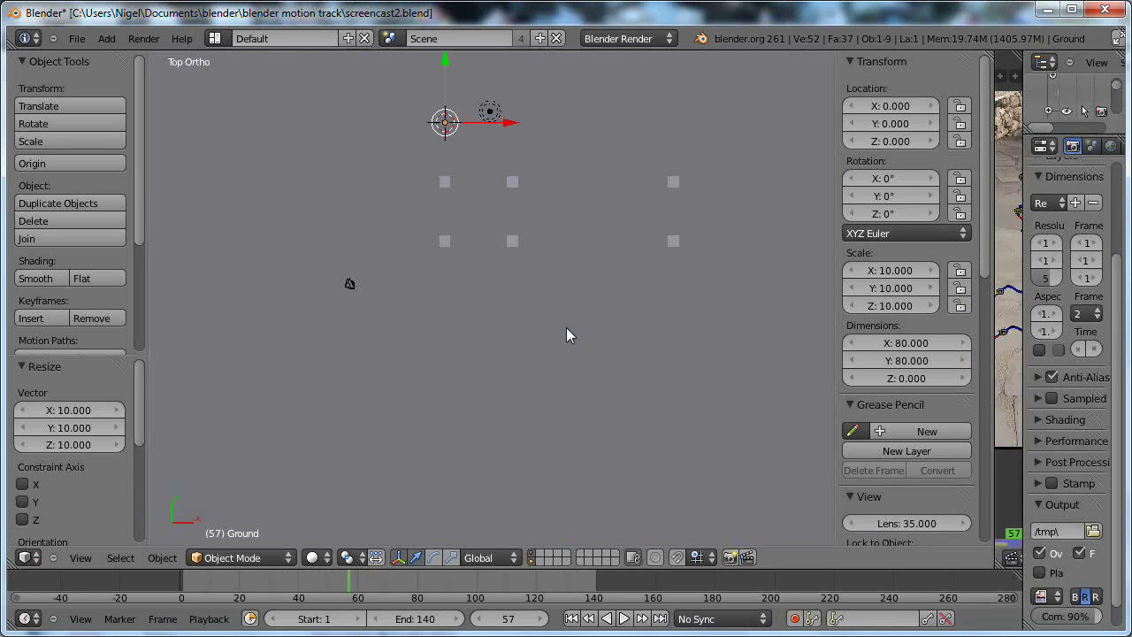
pyautogui.scroll(-1, 566, 334)
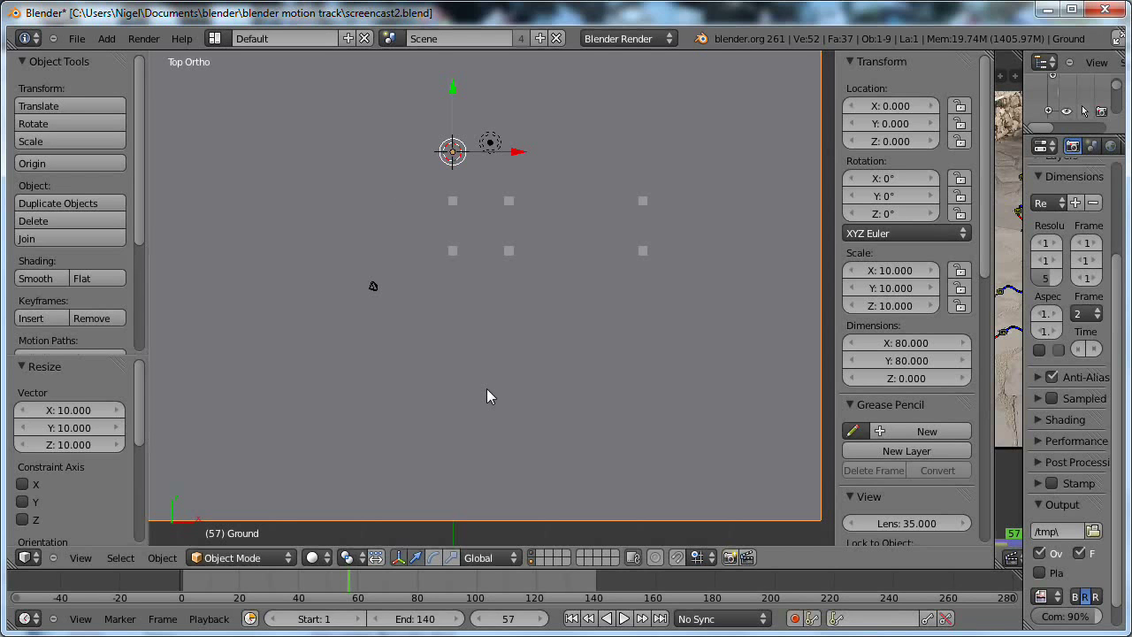
pyautogui.rightClick(496, 147)
pyautogui.press('g')
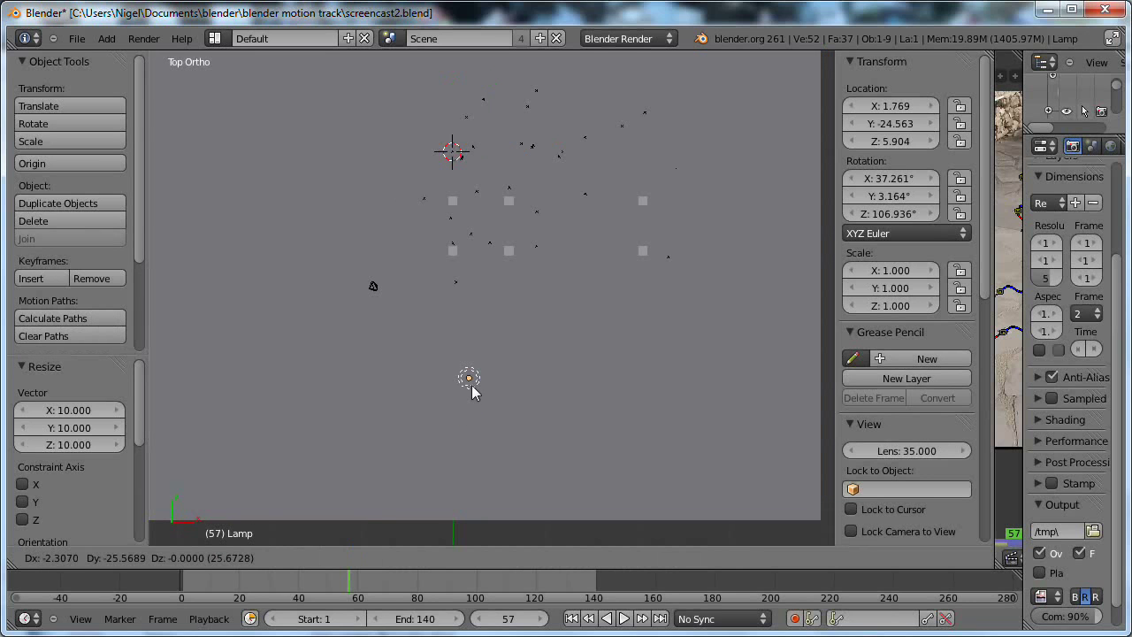
pyautogui.click(472, 392)
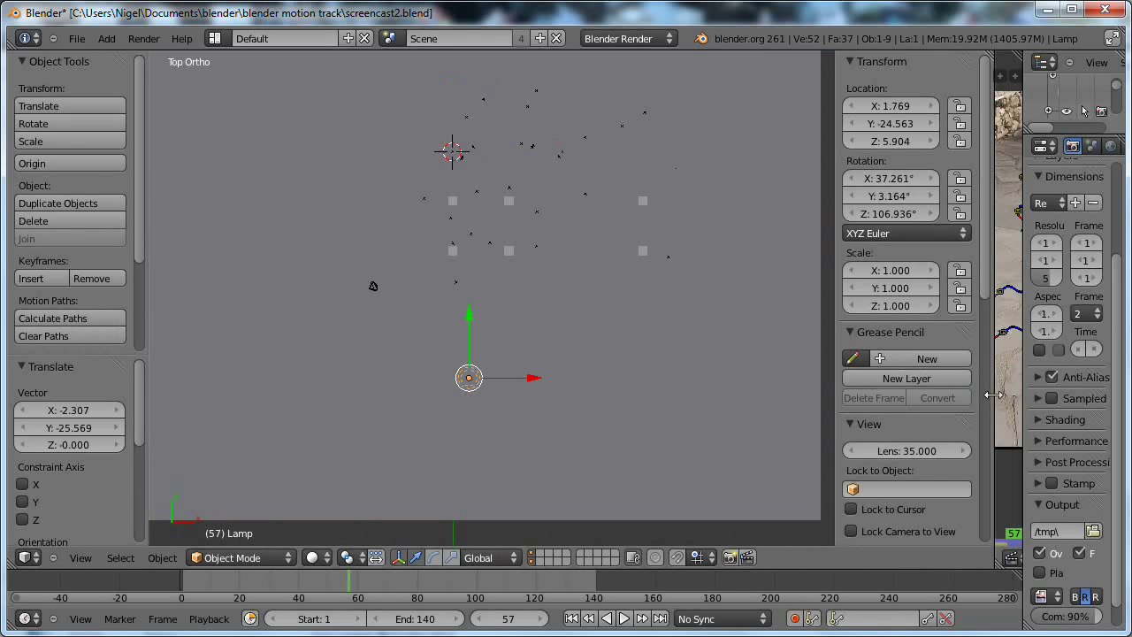
# Widen the properties editor and change the lamp's type to Sun
pyautogui.moveTo(994, 394); pyautogui.dragTo(833, 399)
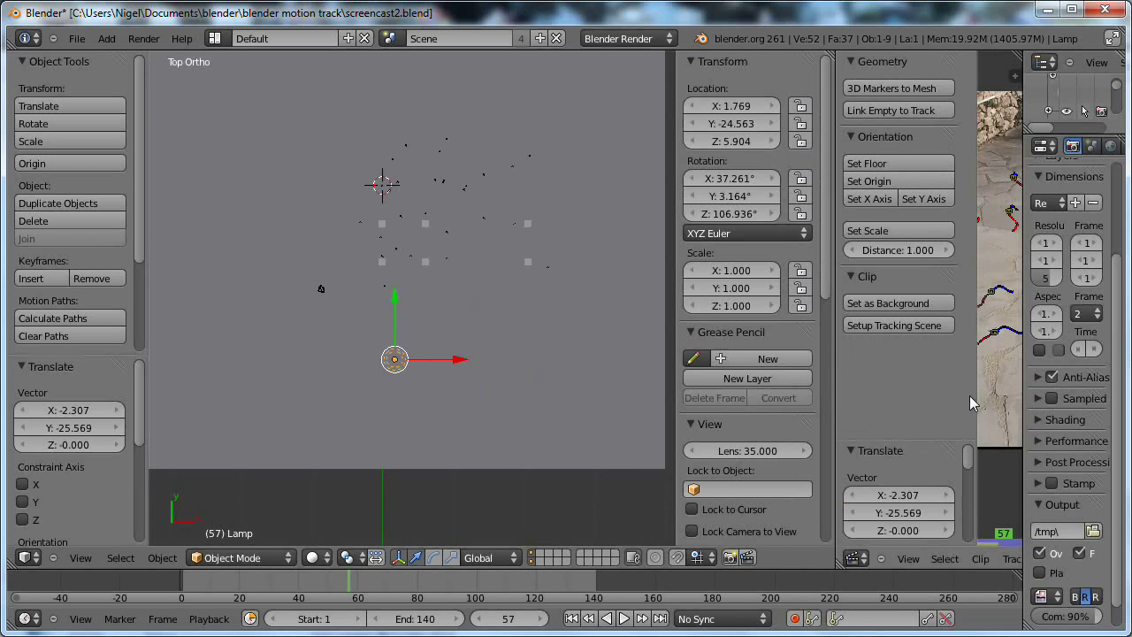
pyautogui.moveTo(1023, 396); pyautogui.dragTo(892, 399)
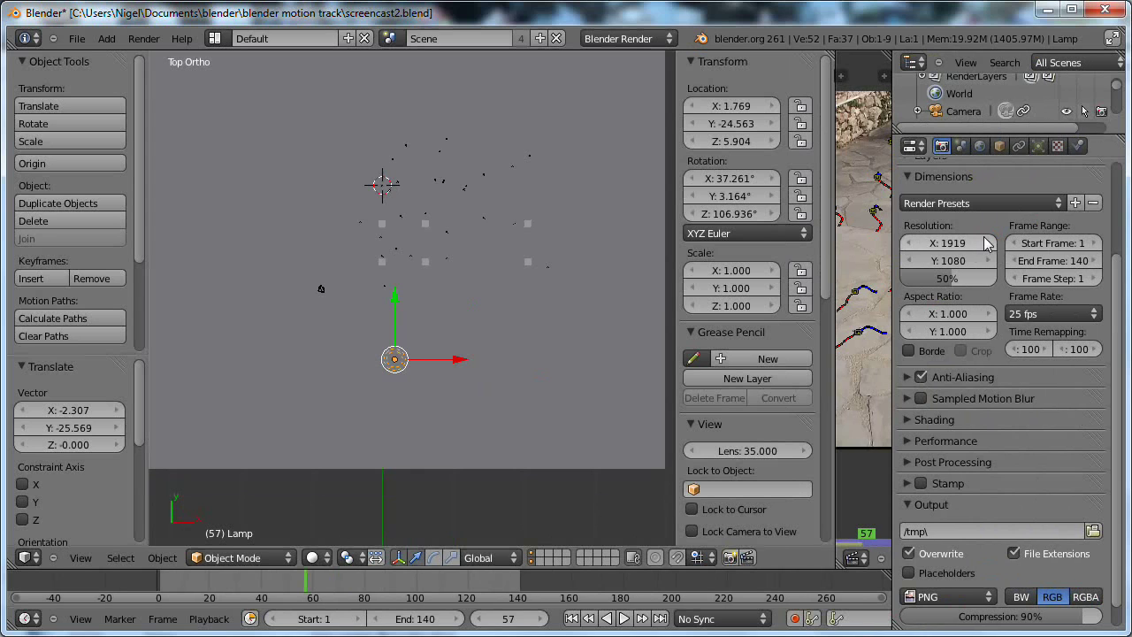
pyautogui.click(1038, 146)
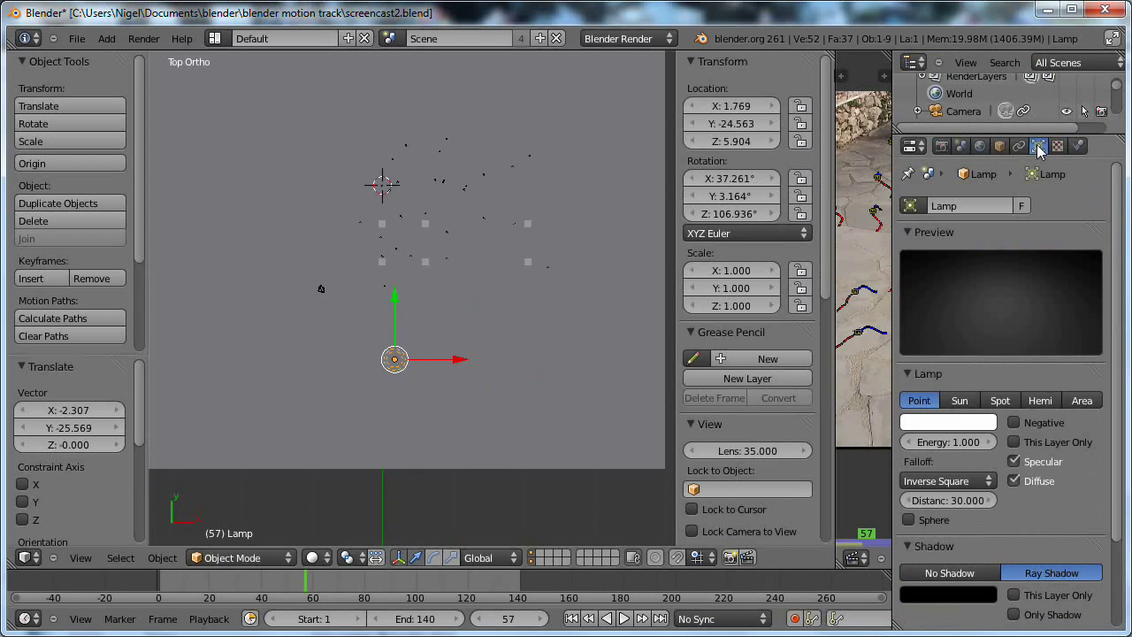
pyautogui.click(959, 400)
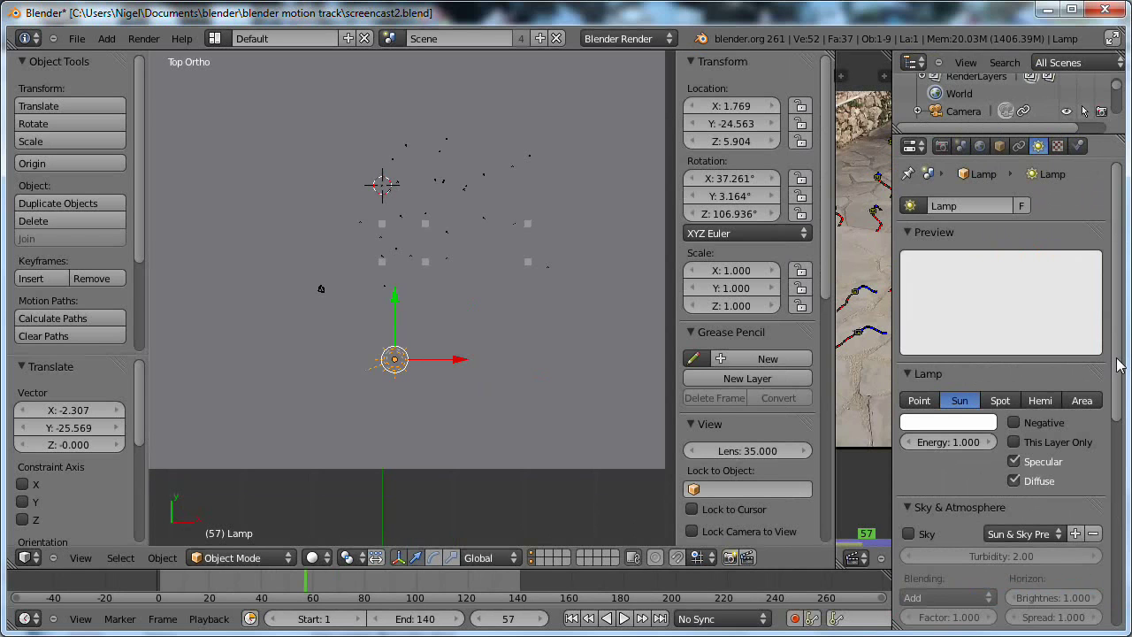
# Set the sun lamp's ray shadow soft size to 0.5 and its samples to 6
pyautogui.moveTo(1117, 365); pyautogui.dragTo(1117, 585)
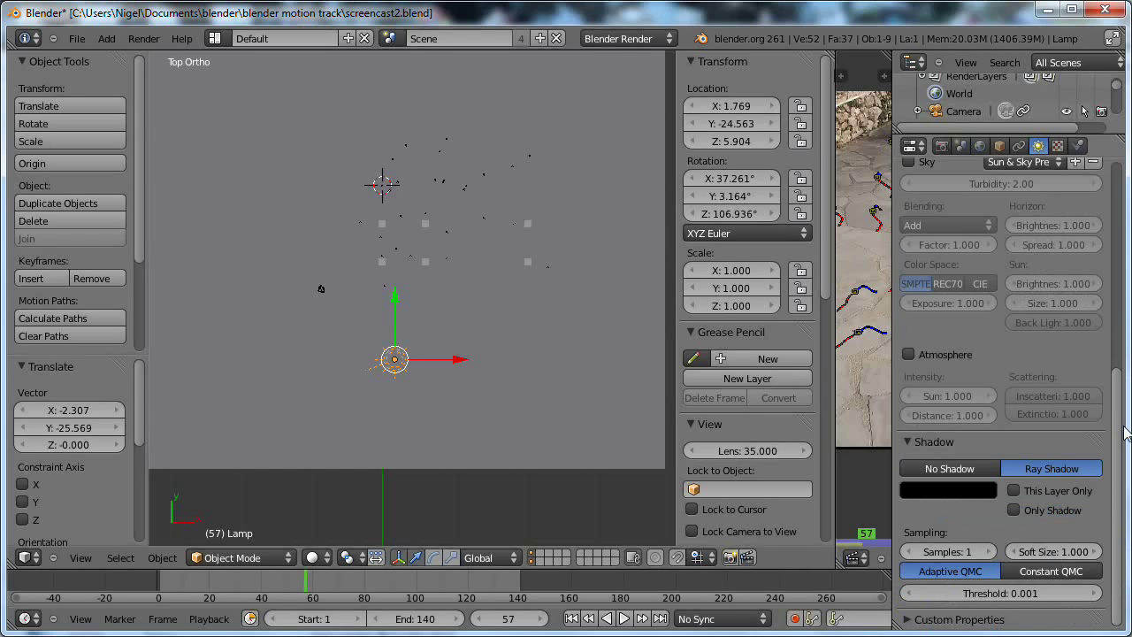
pyautogui.click(1060, 551)
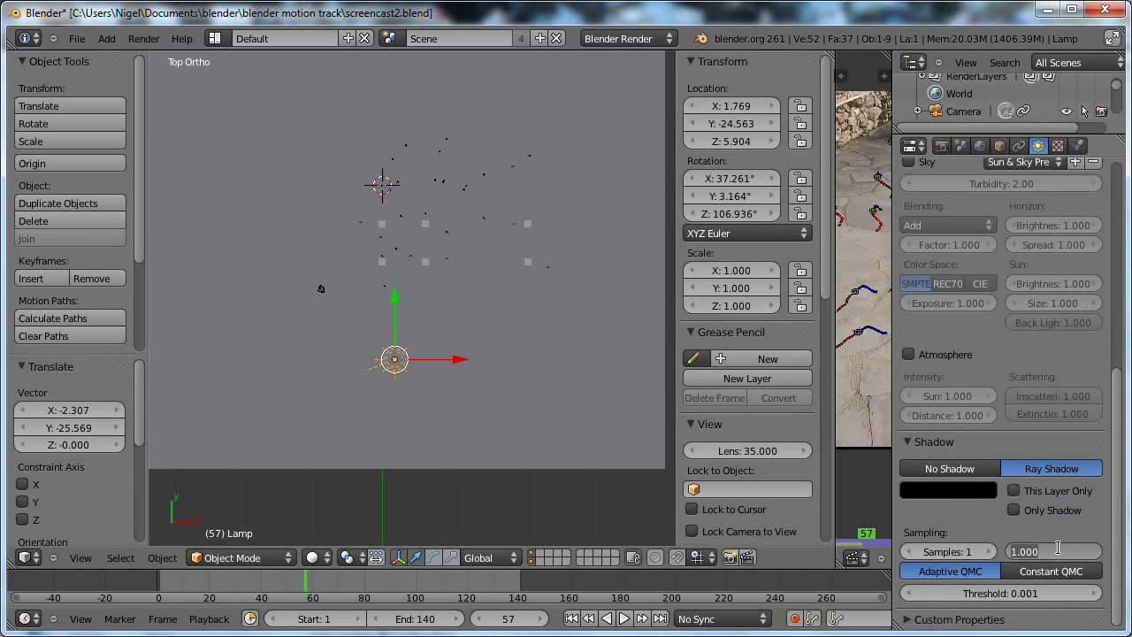
pyautogui.write('0.5')
pyautogui.click(990, 552)
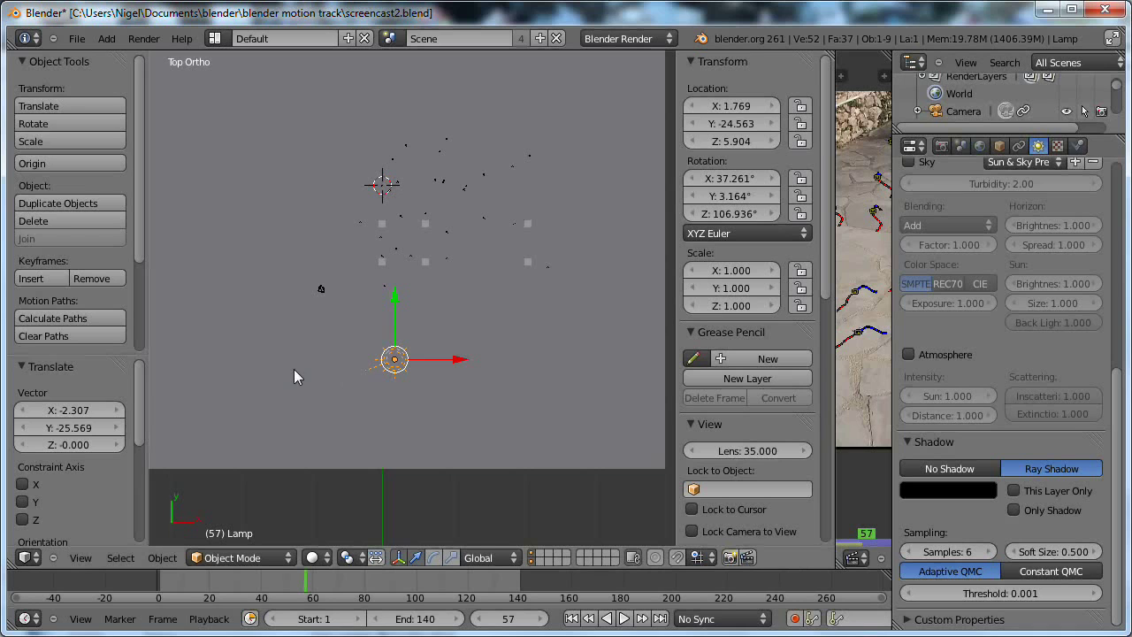
# Rotate the sun about 106° in top view to aim it towards the cubes, and check it from the front
pyautogui.press('r')
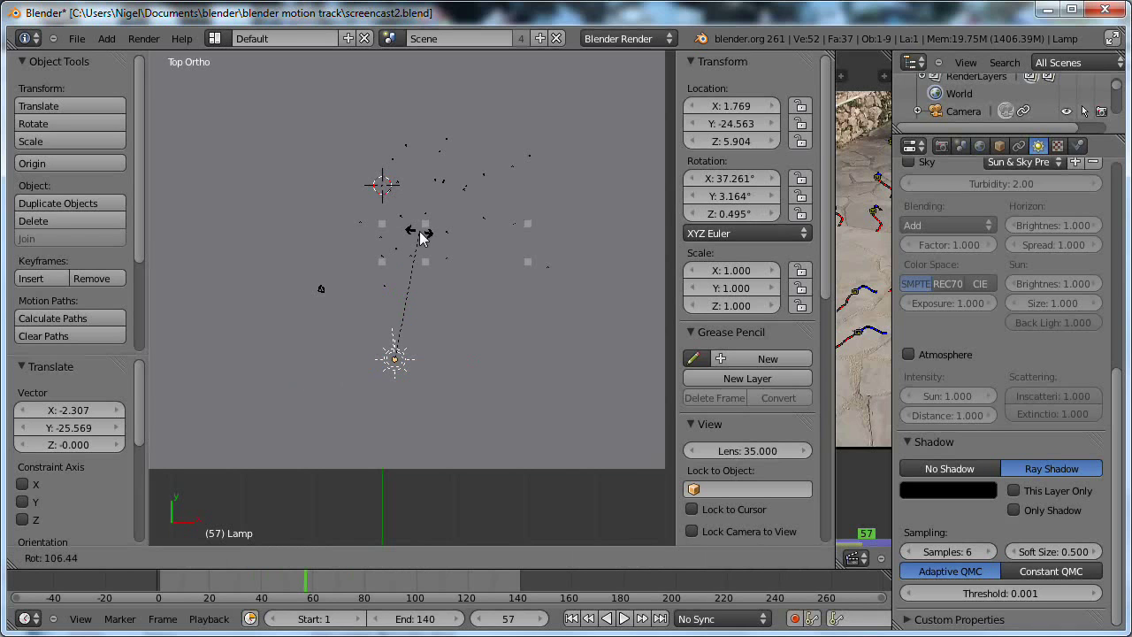
pyautogui.click(420, 235)
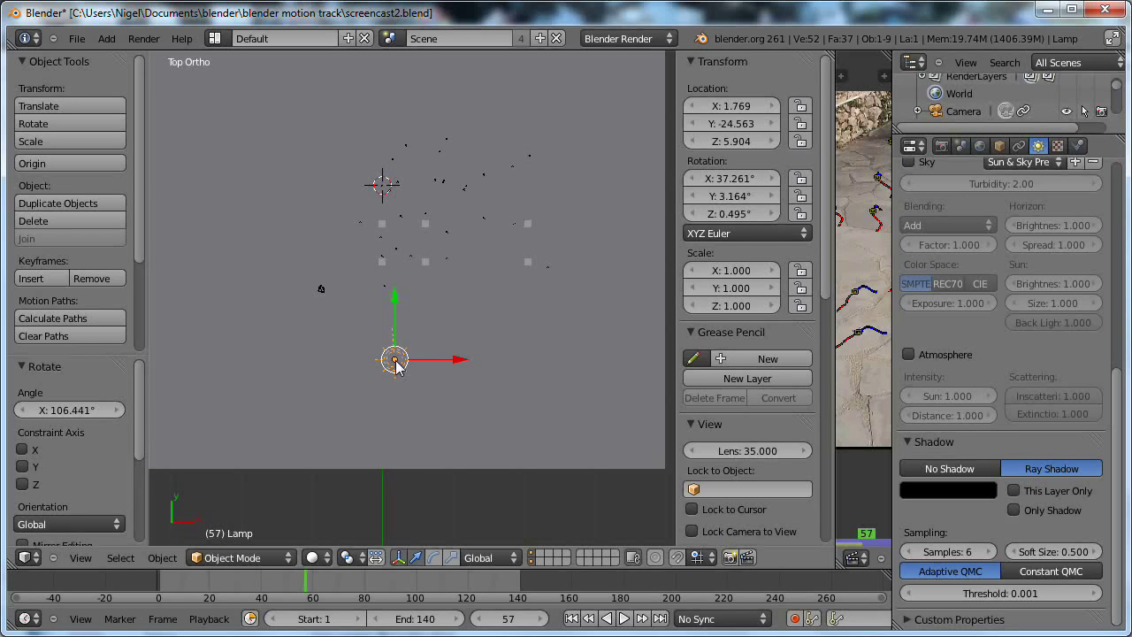
pyautogui.press('KP_1')
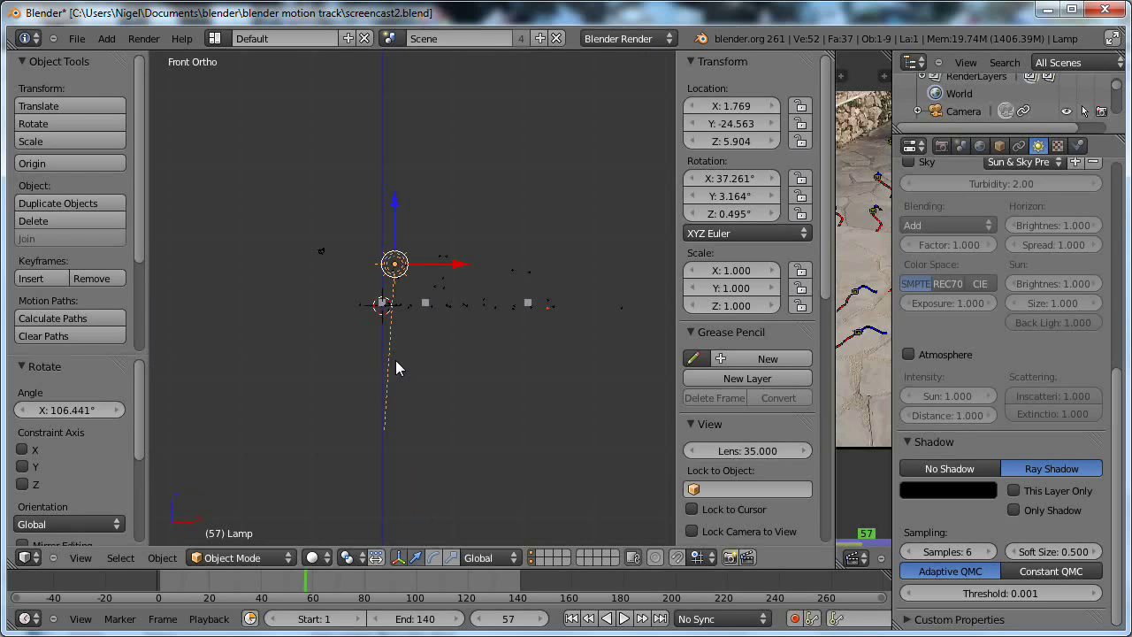
# In right view, rotate the sun about -28.5° towards the cubes and raise it about 3.13 units in Z
pyautogui.press('KP_3')
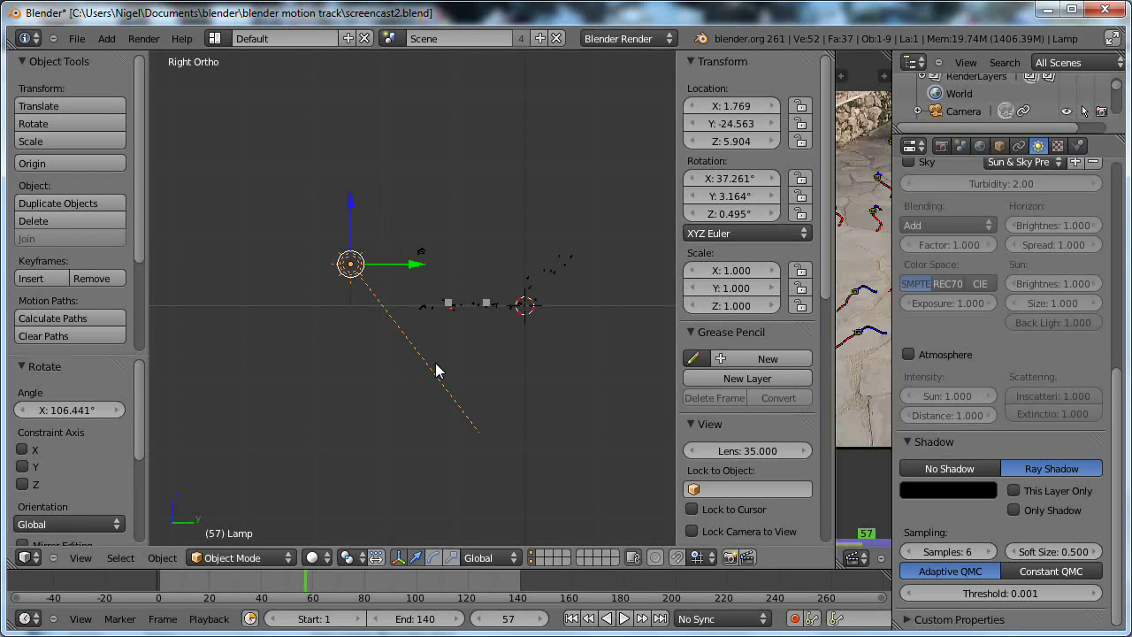
pyautogui.press('r')
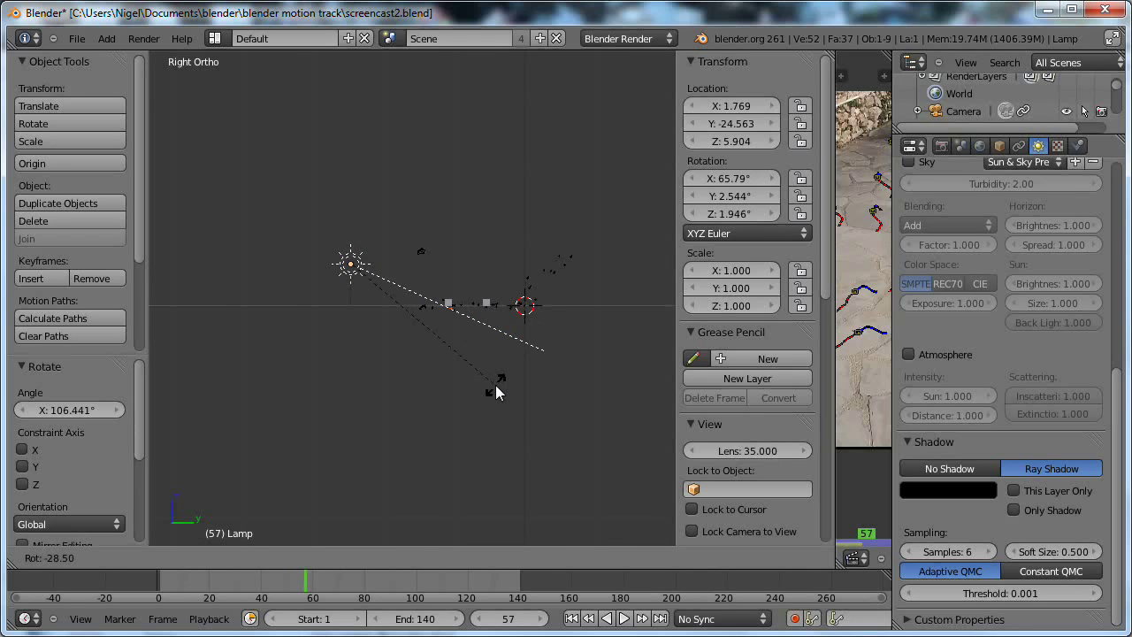
pyautogui.click(495, 390)
pyautogui.moveTo(349, 216); pyautogui.dragTo(349, 194)
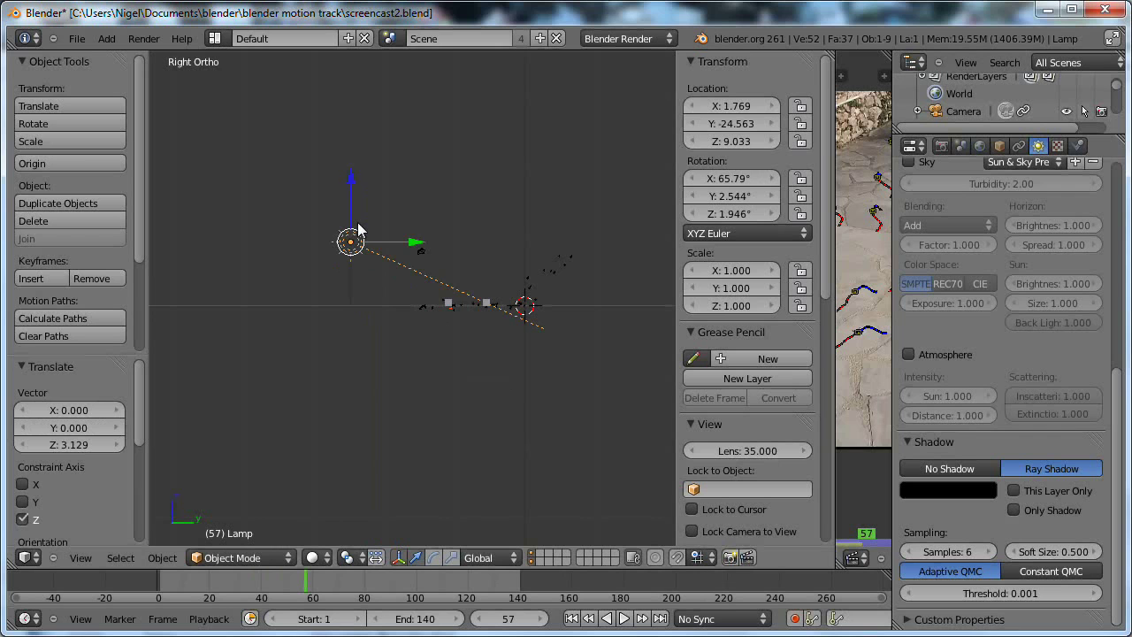
pyautogui.moveTo(358, 228); pyautogui.dragTo(320, 204, button='middle')
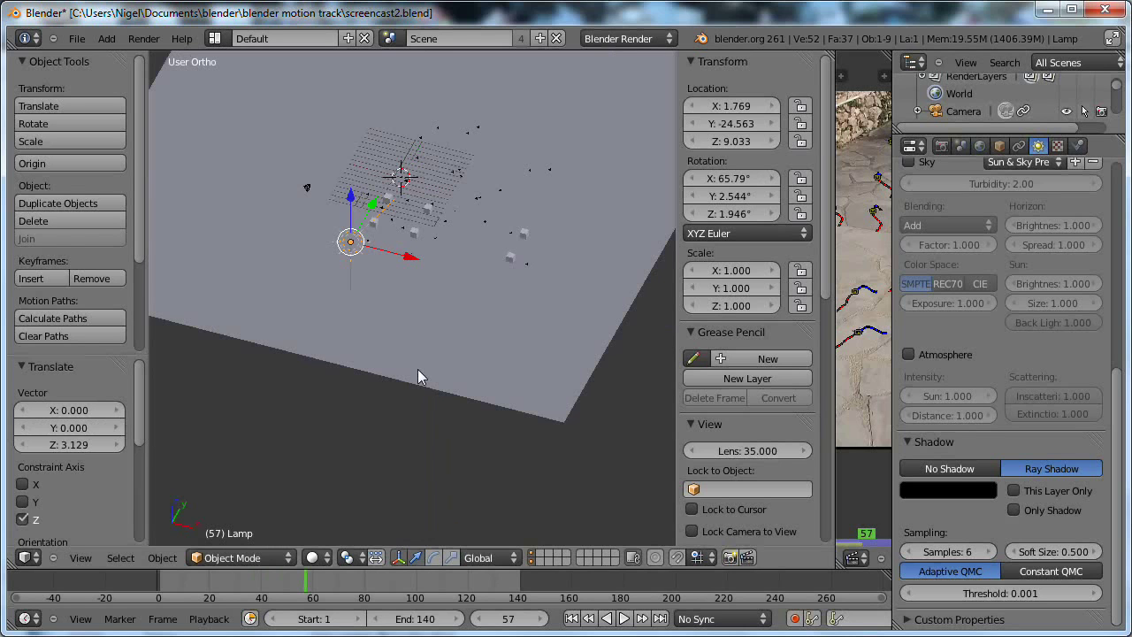
# Save the file and render frame 57 to compare the cubes' shadow direction with the footage
pyautogui.click(78, 44)
pyautogui.click(92, 151)
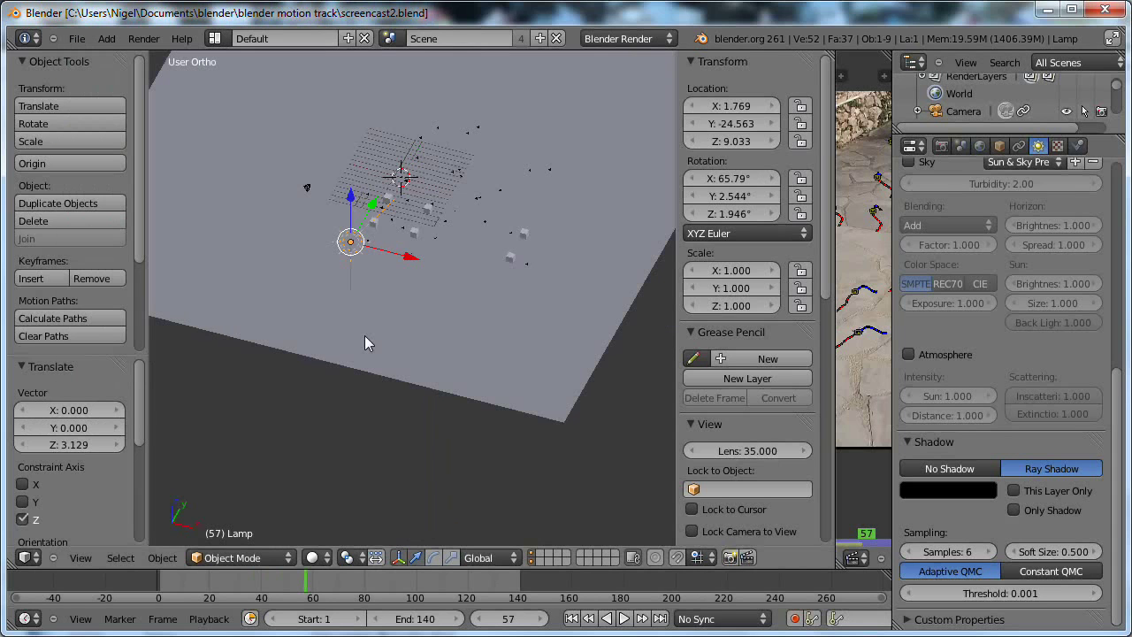
pyautogui.press('F12')
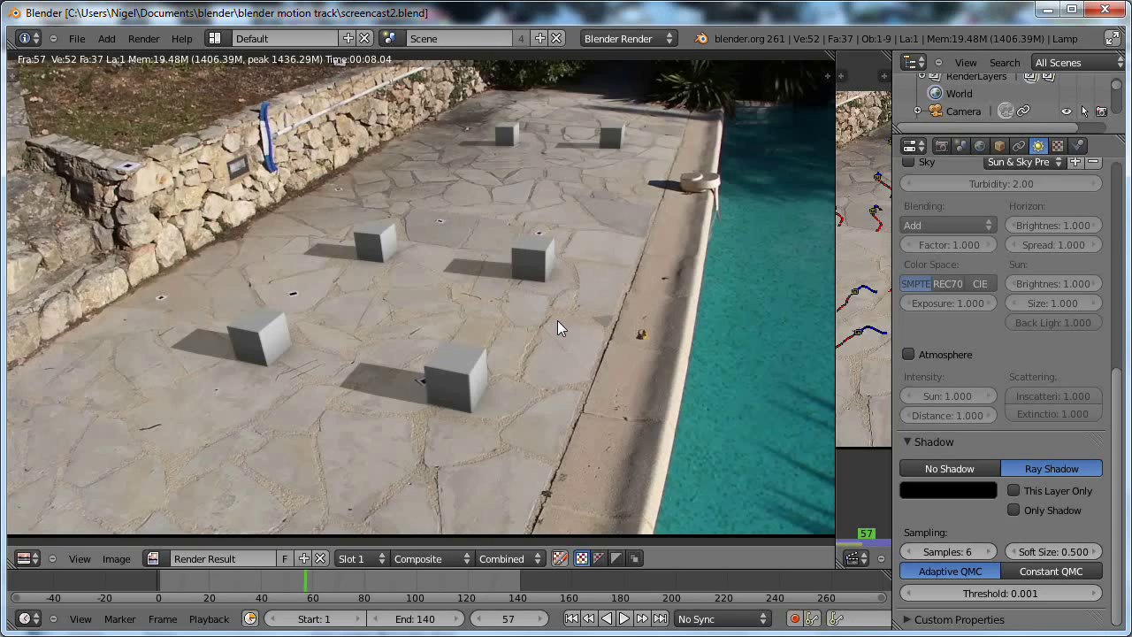
pyautogui.press('Escape')
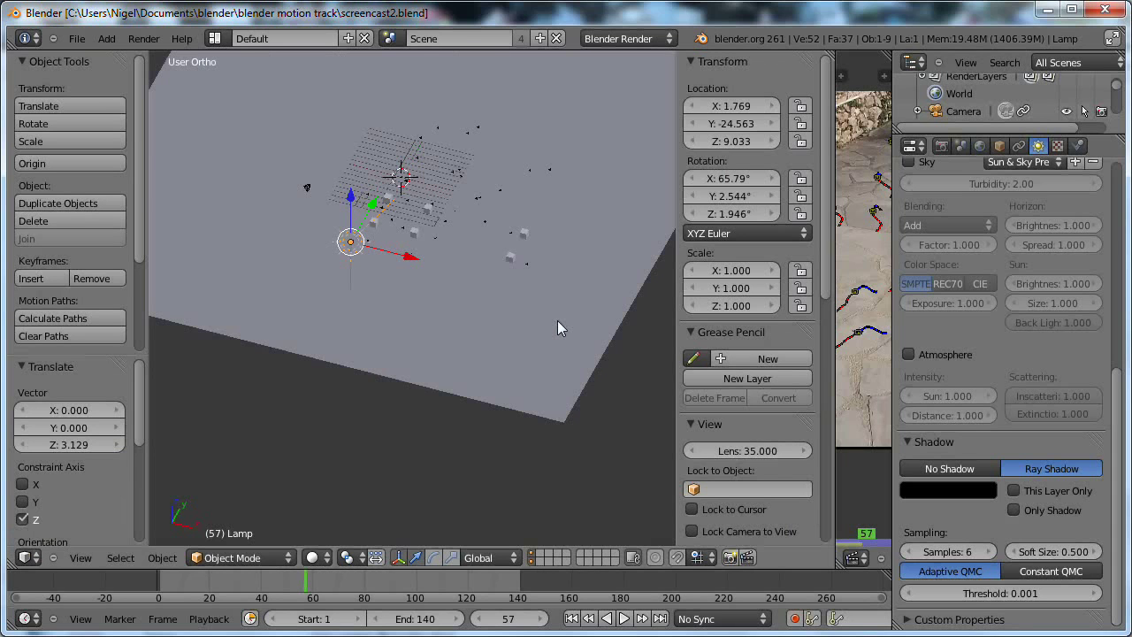
# Rotate the sun about 15° more in top view and render frame 57 to check the shadows
pyautogui.press('KP_7')
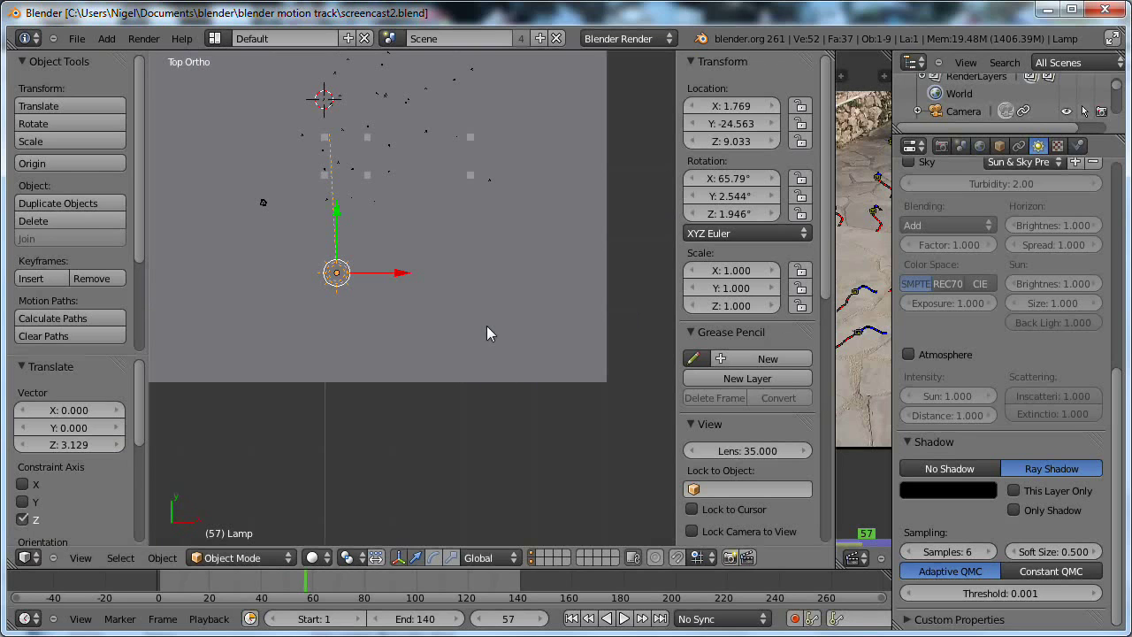
pyautogui.press('r')
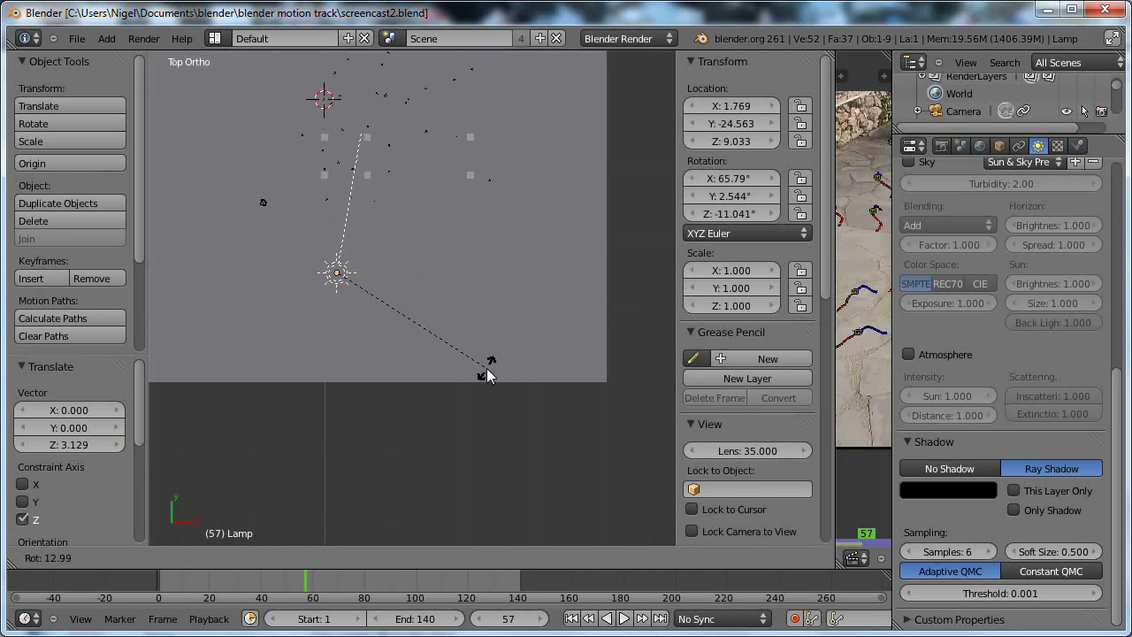
pyautogui.click(484, 380)
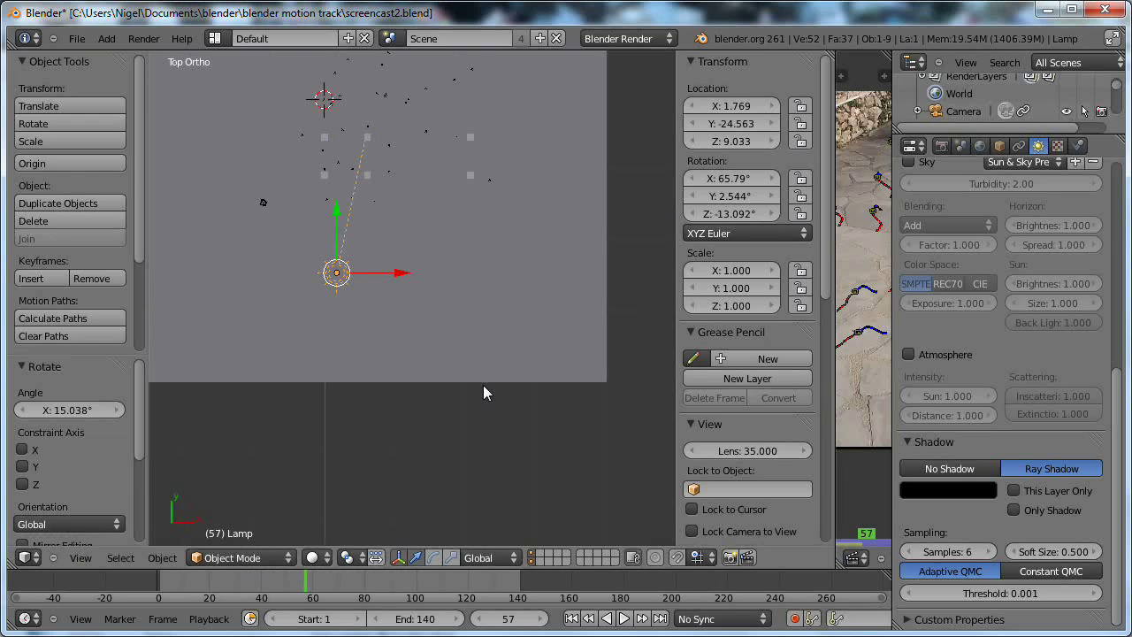
pyautogui.press('F12')
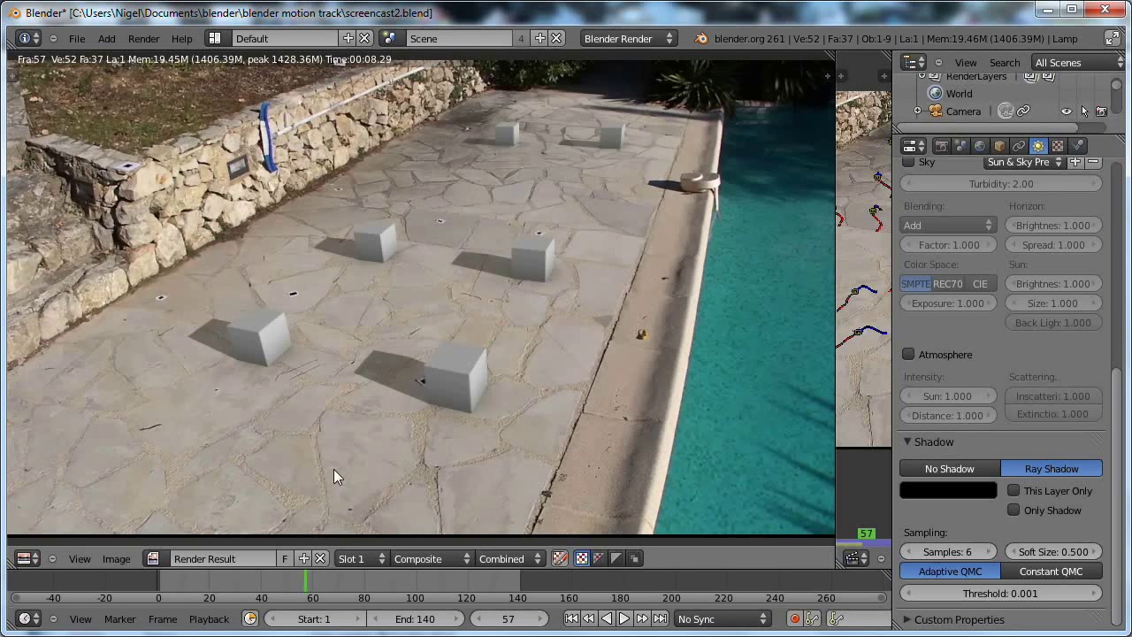
# Change the render result area to the Node Editor and display the whole compositing node tree
pyautogui.click(38, 558)
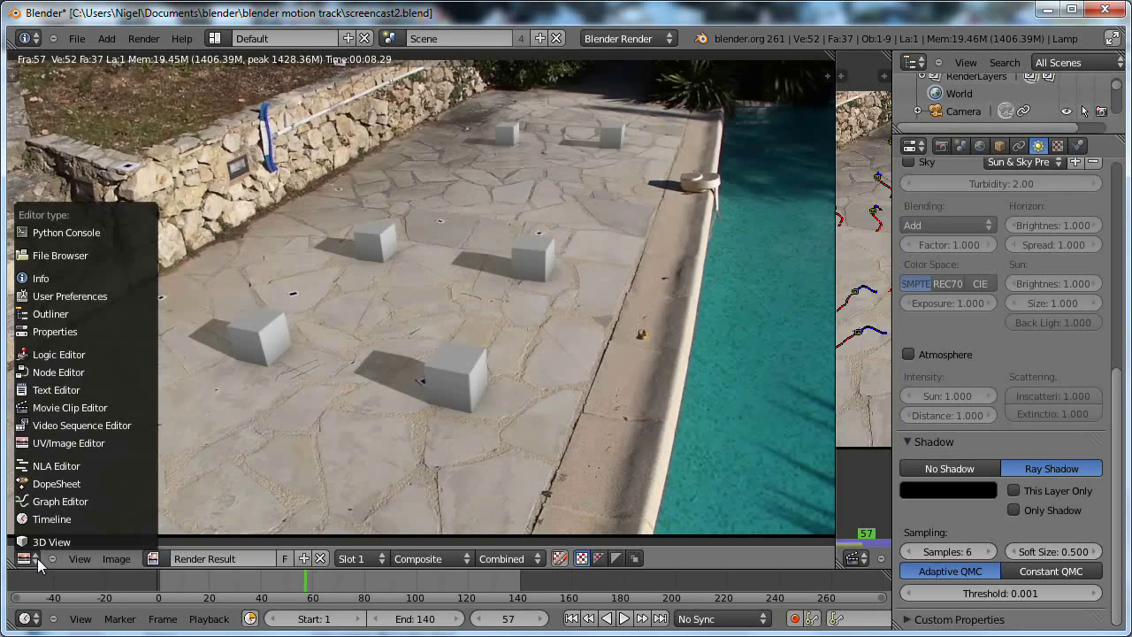
pyautogui.click(68, 373)
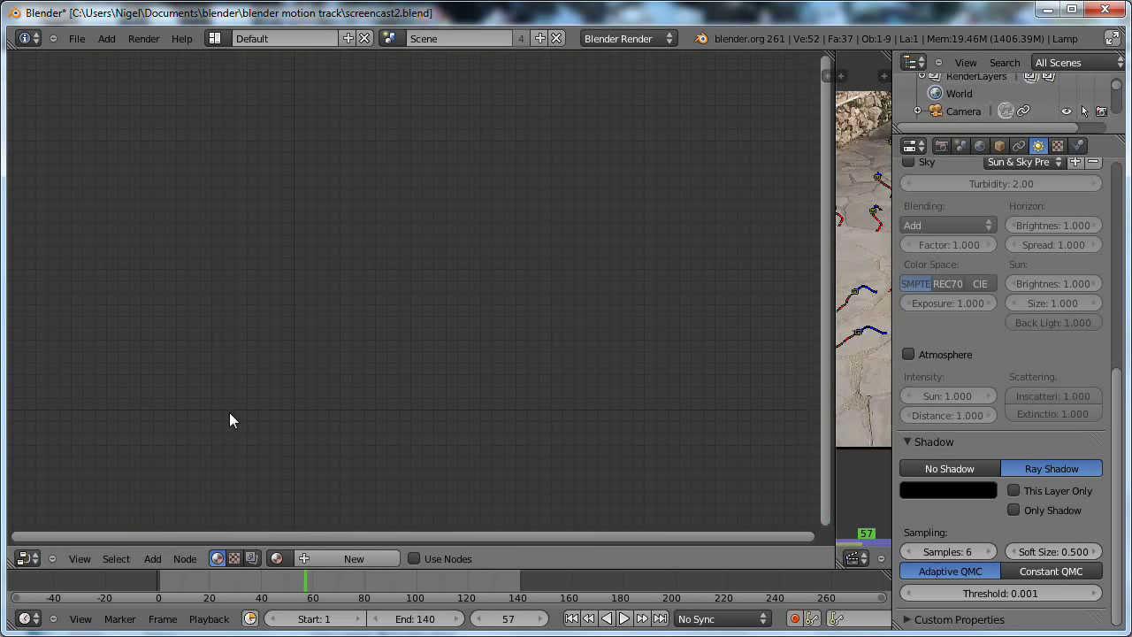
pyautogui.click(252, 558)
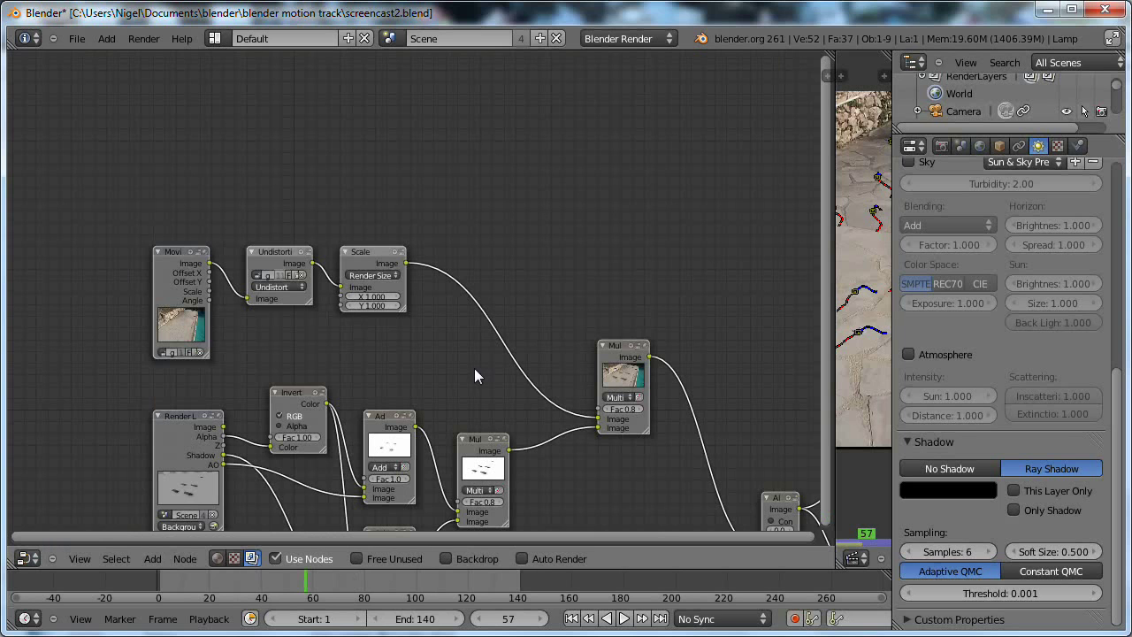
pyautogui.moveTo(474, 369); pyautogui.dragTo(395, 165, button='middle')
pyautogui.scroll(-1, 477, 286)
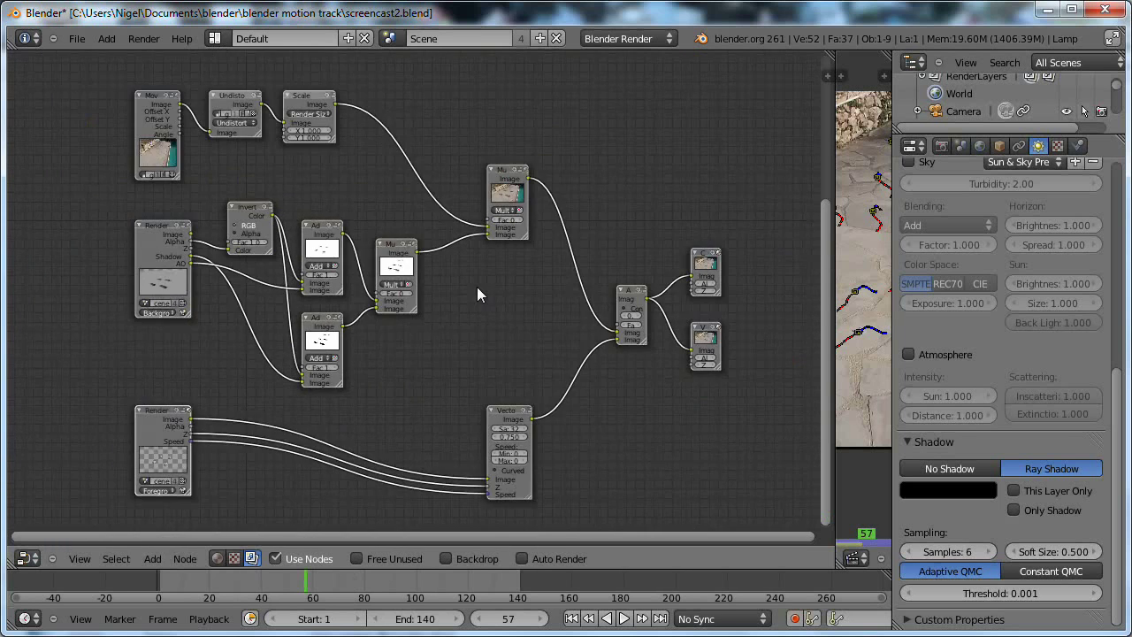
pyautogui.moveTo(477, 288)
pyautogui.mouseDown(button='middle')
pyautogui.moveTo(462, 292)
pyautogui.moveTo(475, 300)
pyautogui.mouseUp(button='middle')
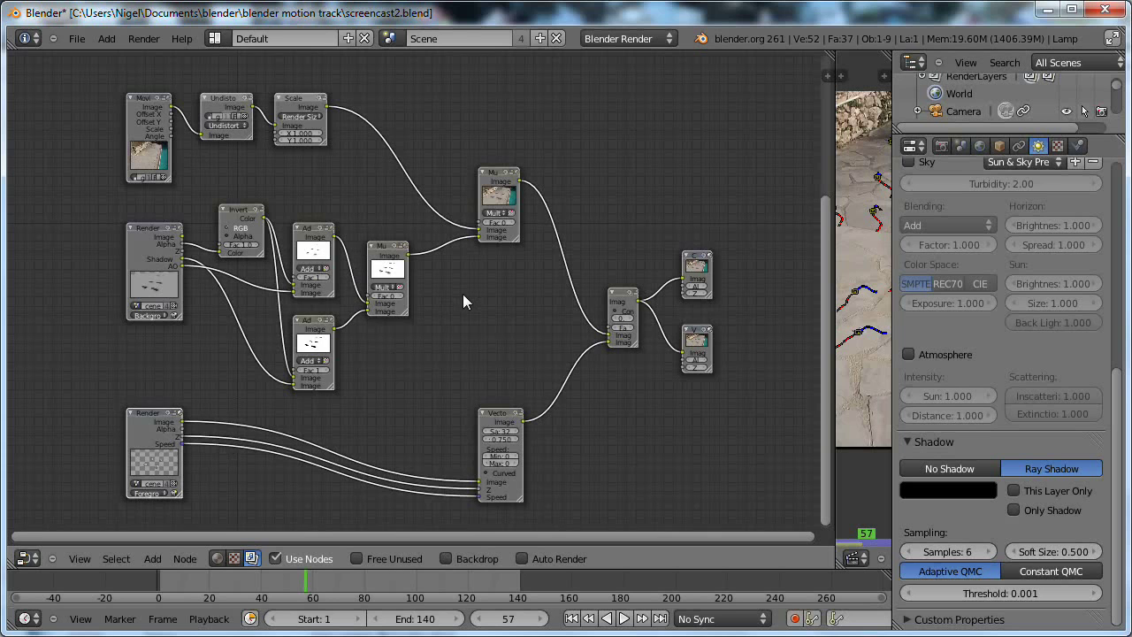
# Enable the backdrop in the compositing node editor, with the two Multiply nodes in close view
pyautogui.scroll(3, 462, 294)
pyautogui.scroll(2, 462, 301)
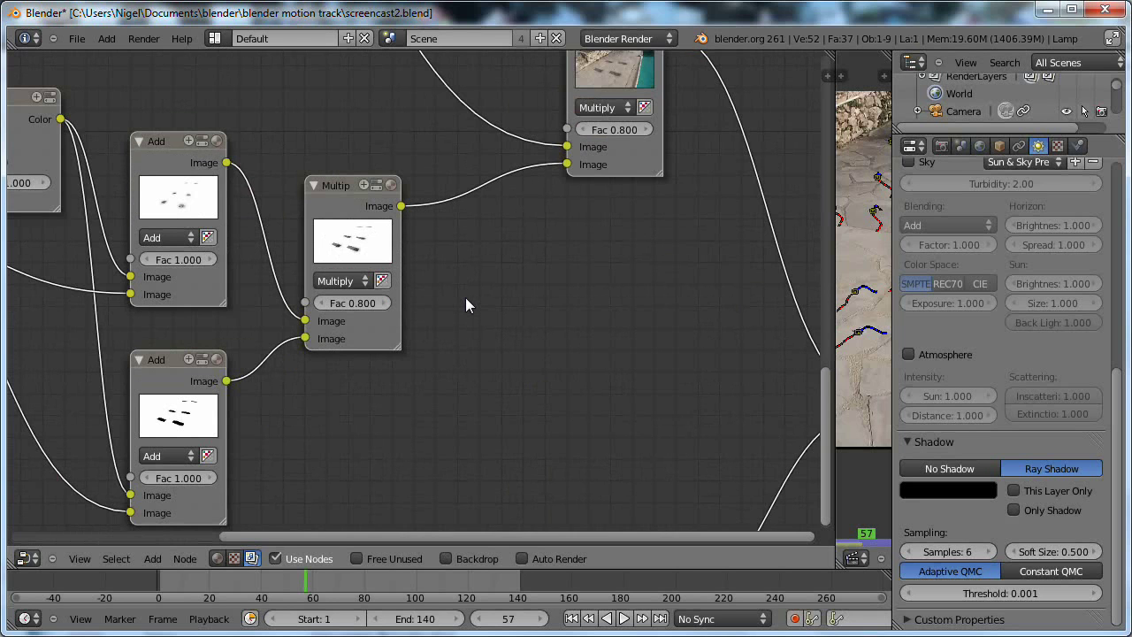
pyautogui.keyDown('ctrl'); pyautogui.moveTo(467, 305); pyautogui.dragTo(516, 409, button='middle'); pyautogui.keyUp('ctrl')
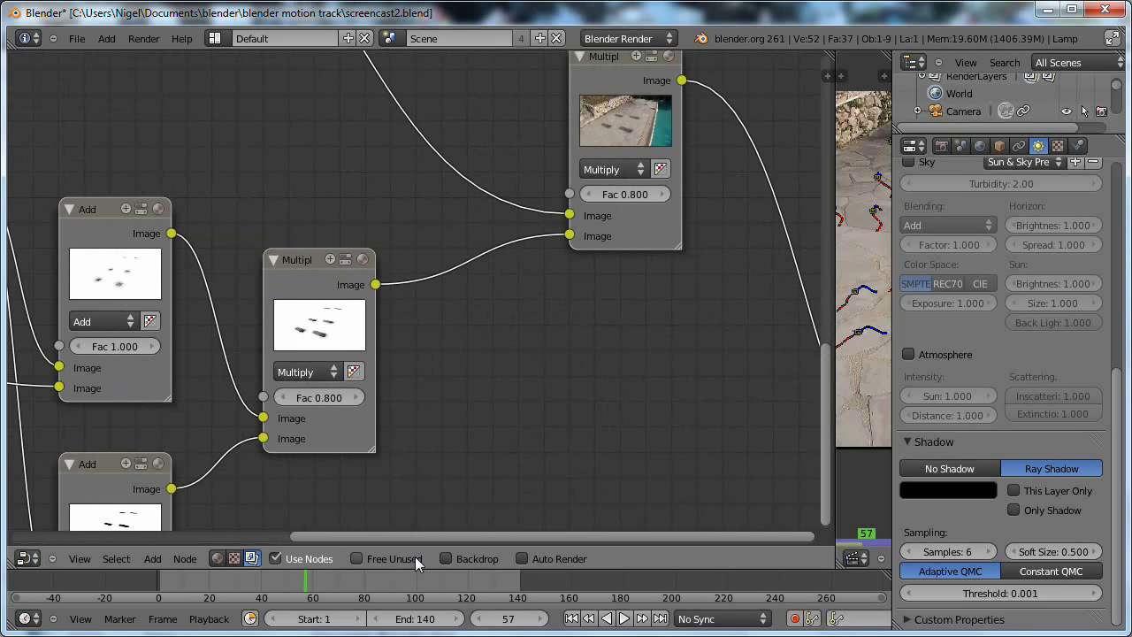
pyautogui.click(446, 557)
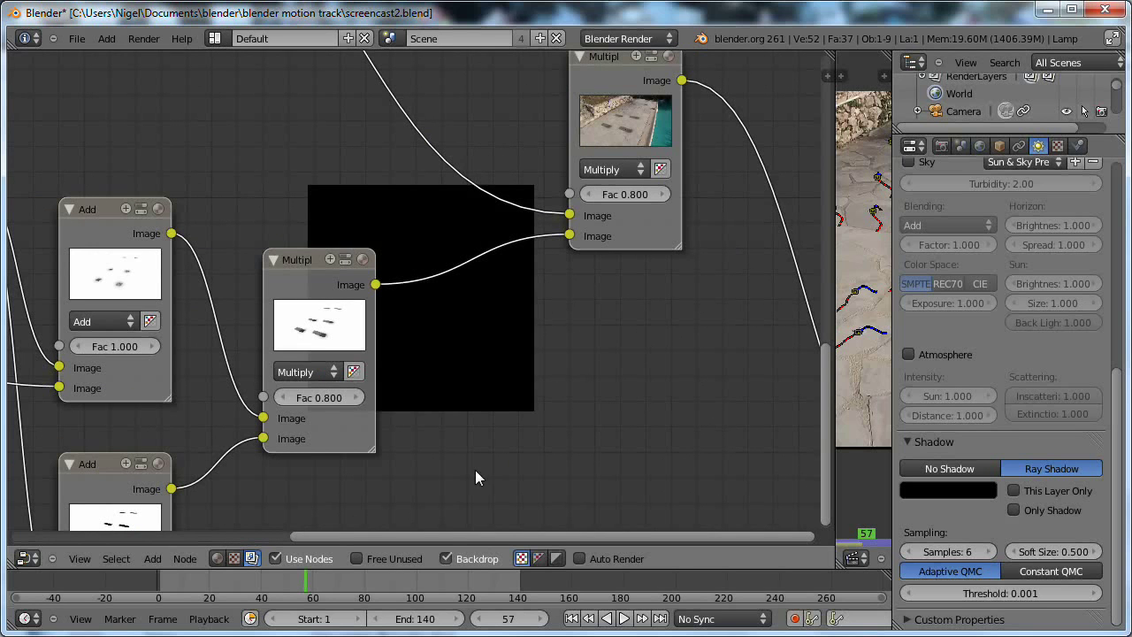
# Set Fac to about 0.906 on the shadow and AO Multiply node and about 0.882 on the footage Multiply node
pyautogui.scroll(1, 496, 420)
pyautogui.scroll(1, 496, 420)
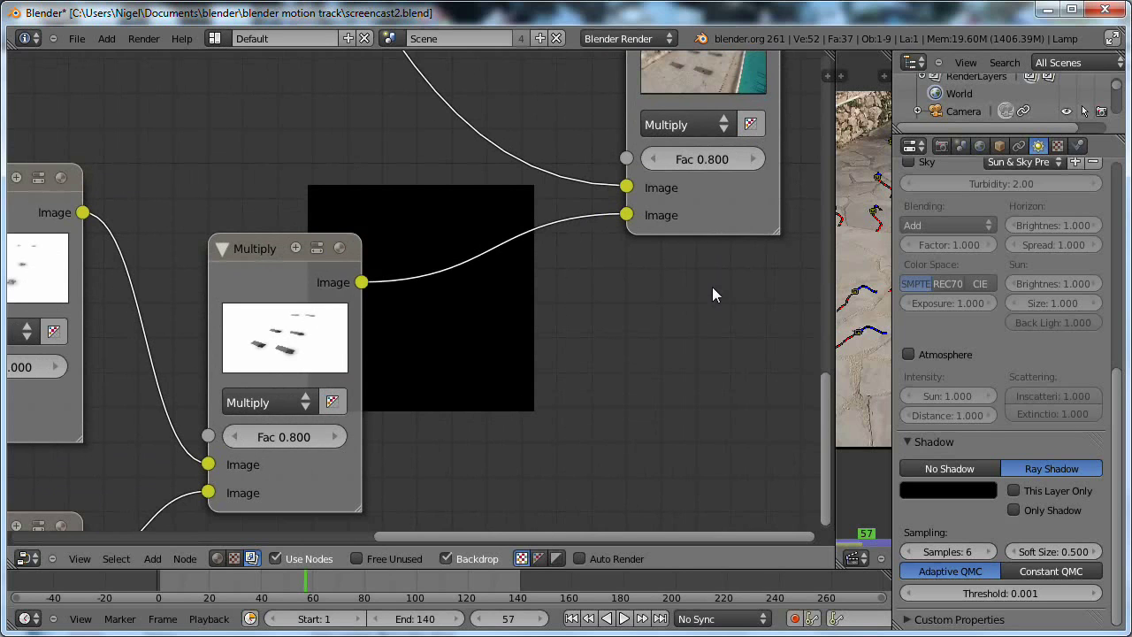
pyautogui.moveTo(712, 286); pyautogui.dragTo(628, 391, button='middle')
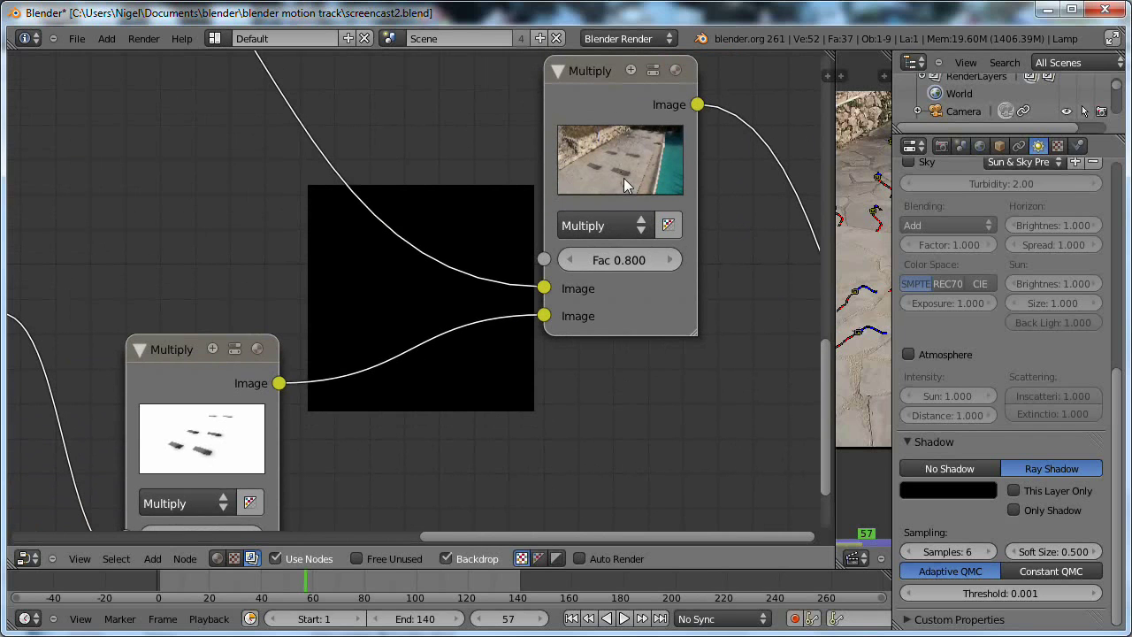
pyautogui.scroll(1, 624, 178)
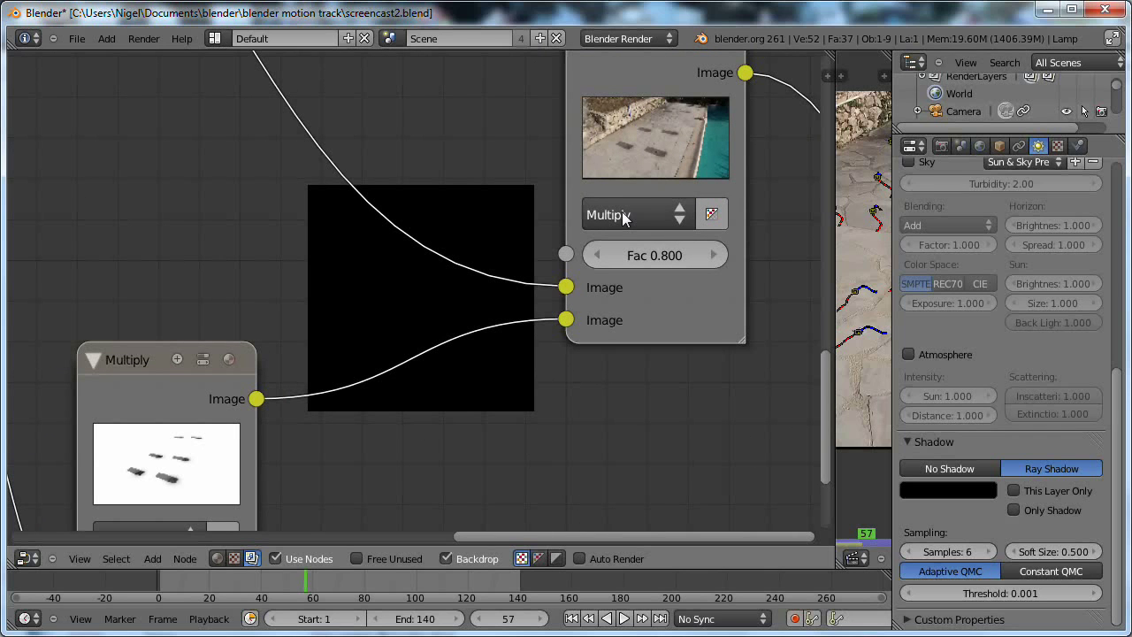
pyautogui.moveTo(515, 407); pyautogui.dragTo(559, 283, button='middle')
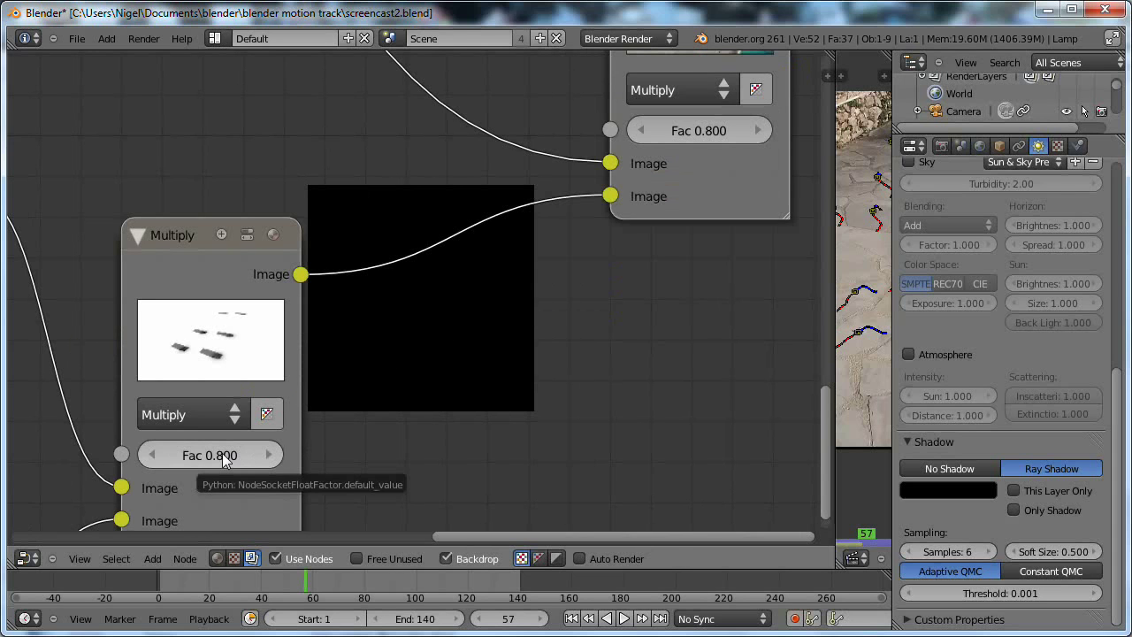
pyautogui.moveTo(223, 458); pyautogui.dragTo(303, 464)
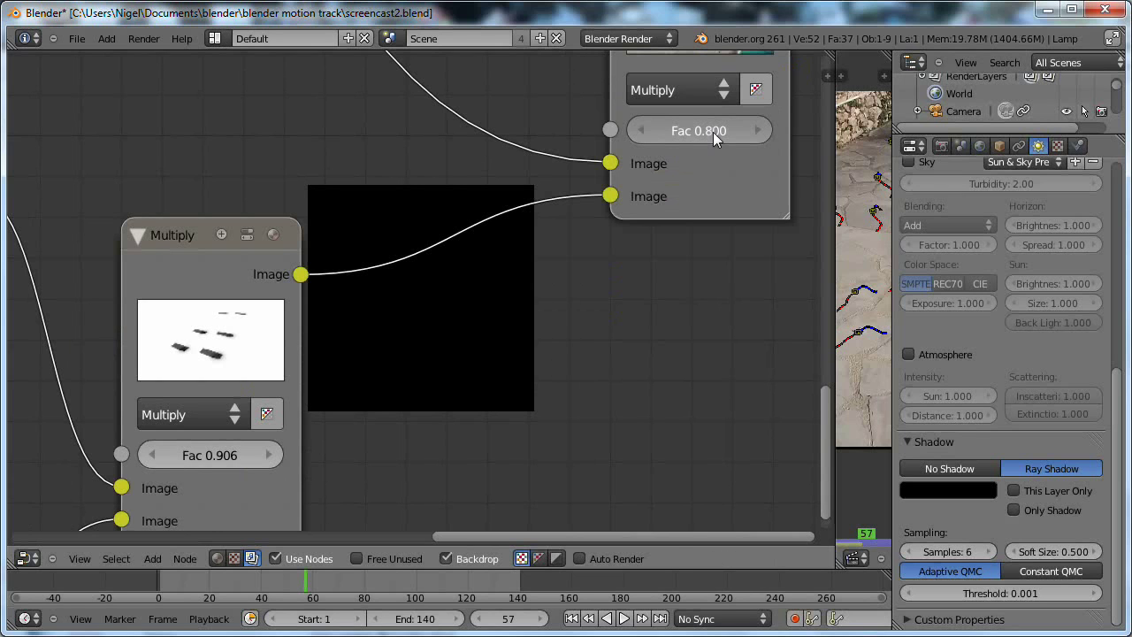
pyautogui.moveTo(712, 131); pyautogui.dragTo(779, 142)
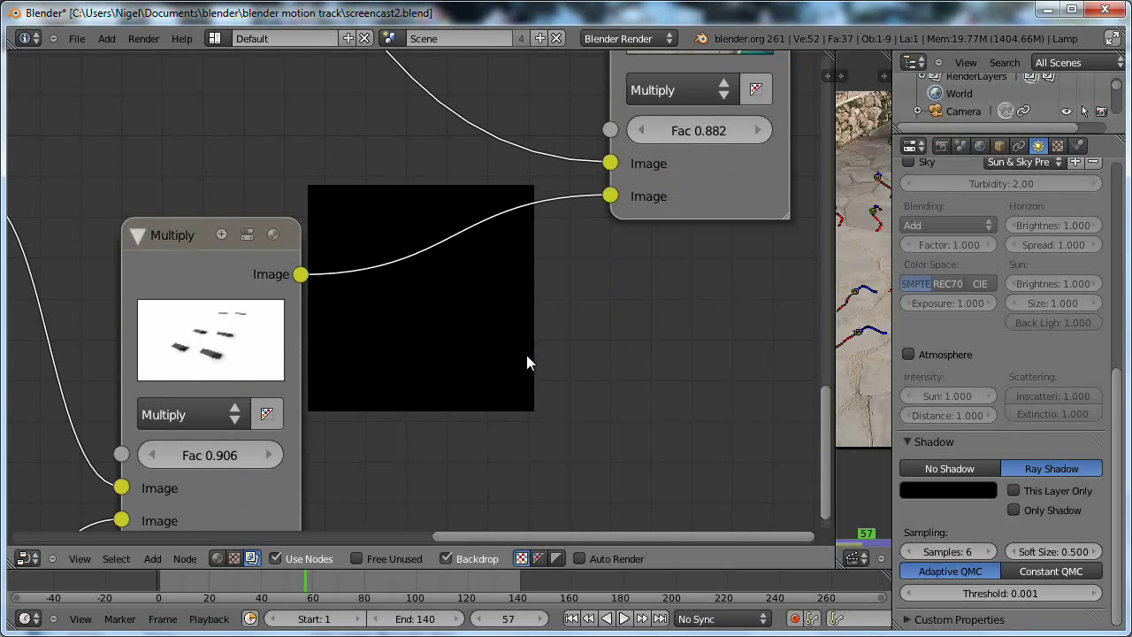
# Save the file and render frame 57 to inspect the darkened cube shadows up close
pyautogui.click(76, 39)
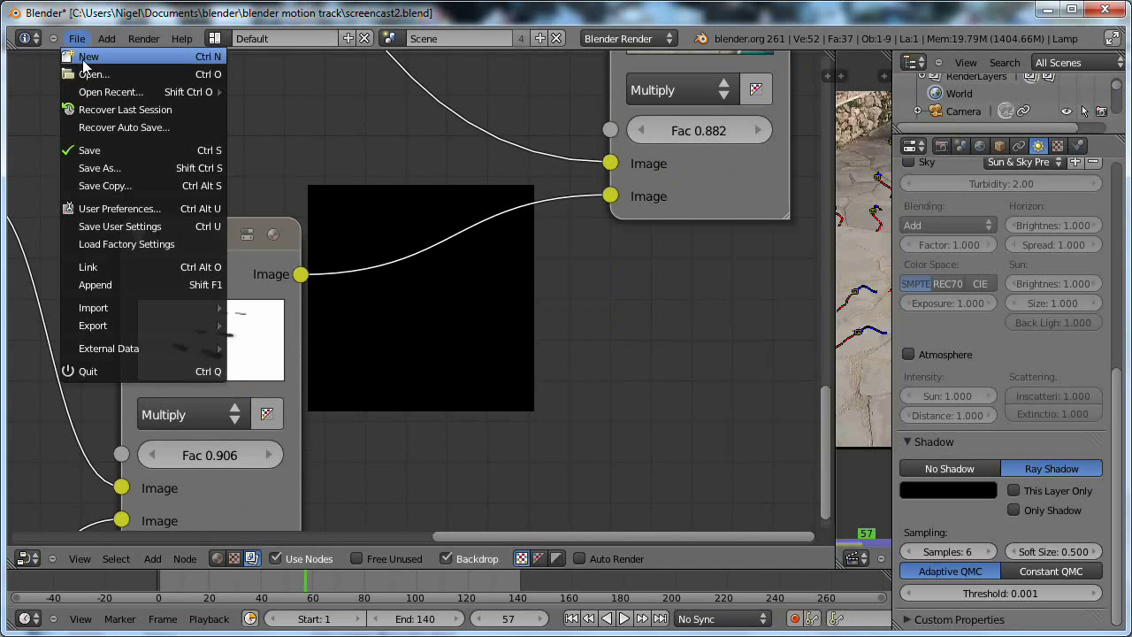
pyautogui.click(109, 150)
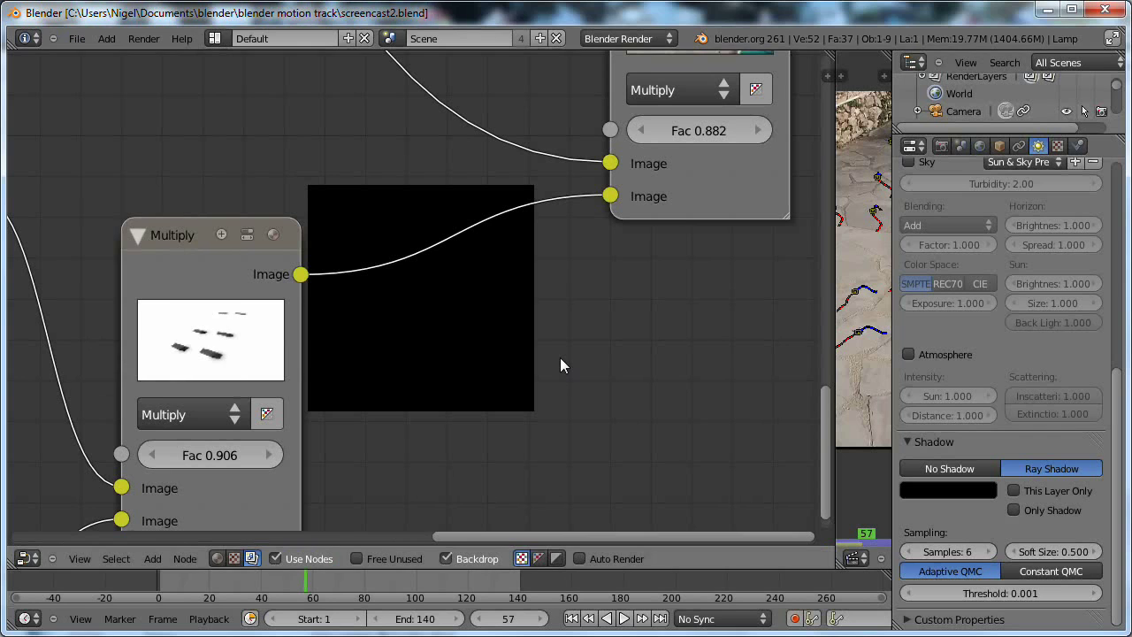
pyautogui.press('F12')
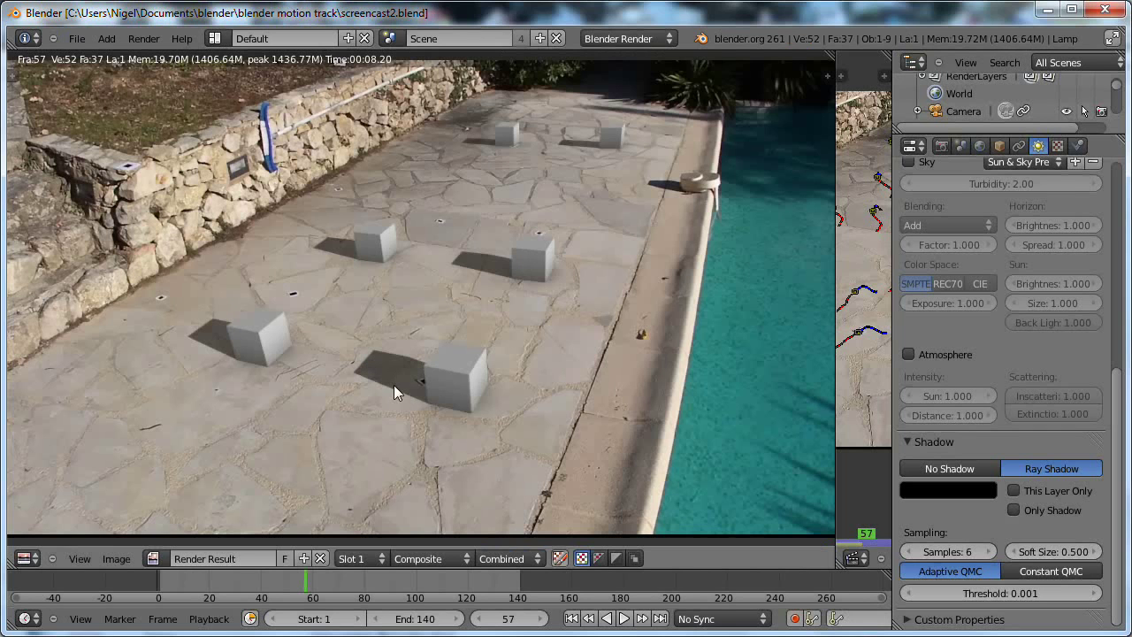
pyautogui.scroll(2, 394, 385)
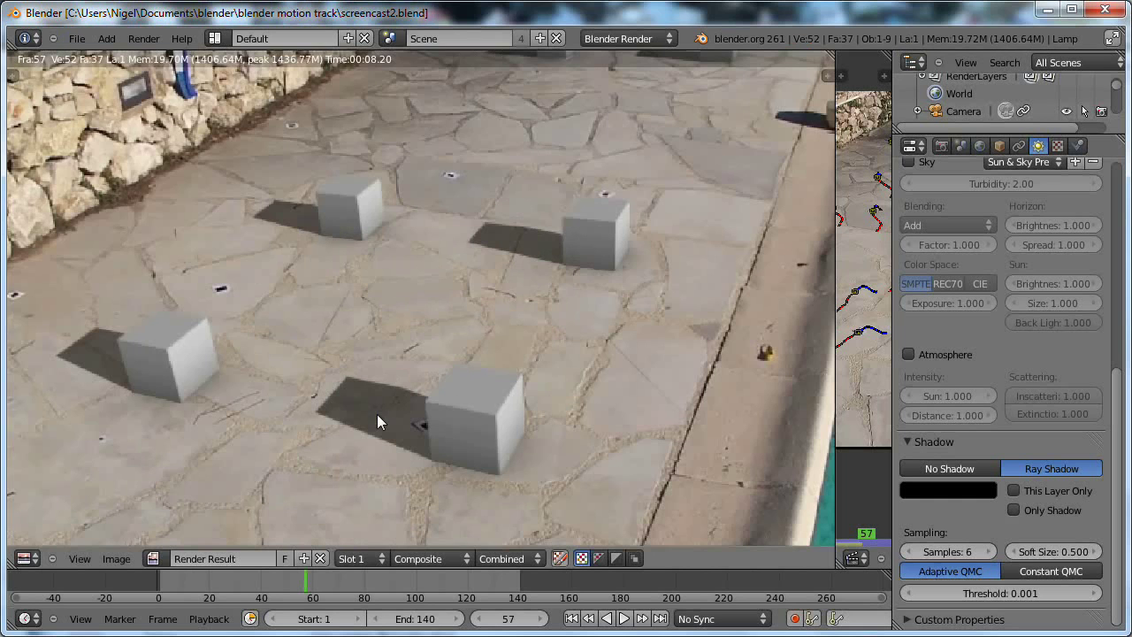
# Widen the movie clip area beside the render result, change it to the Node Editor and display the compositing nodes
pyautogui.scroll(-3, 377, 414)
pyautogui.scroll(2, 588, 385)
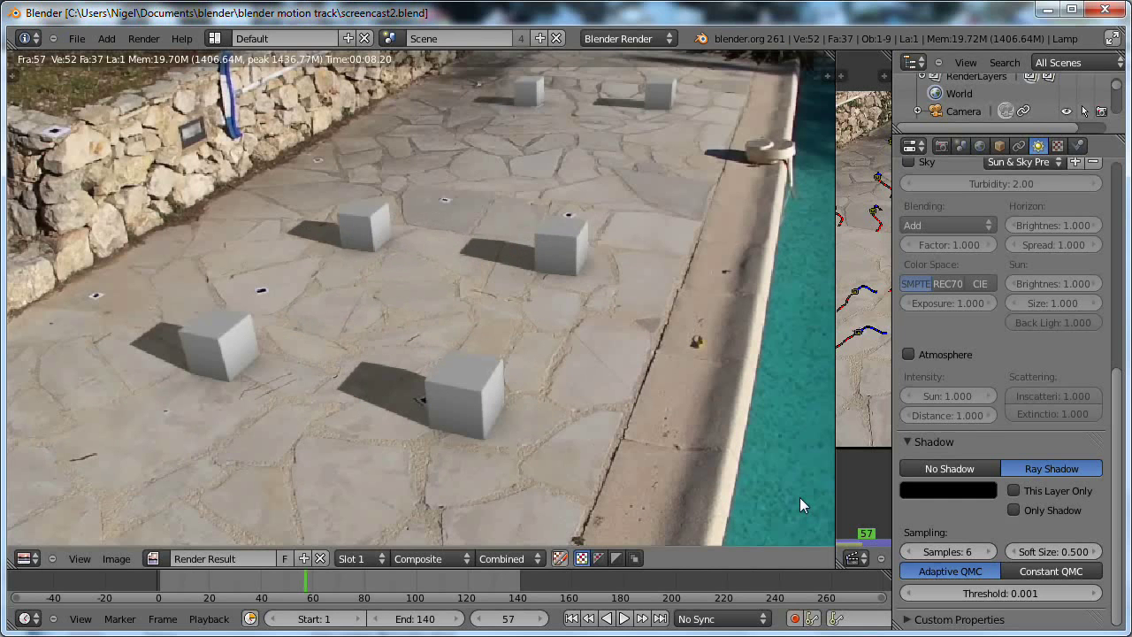
pyautogui.moveTo(834, 517); pyautogui.dragTo(419, 500)
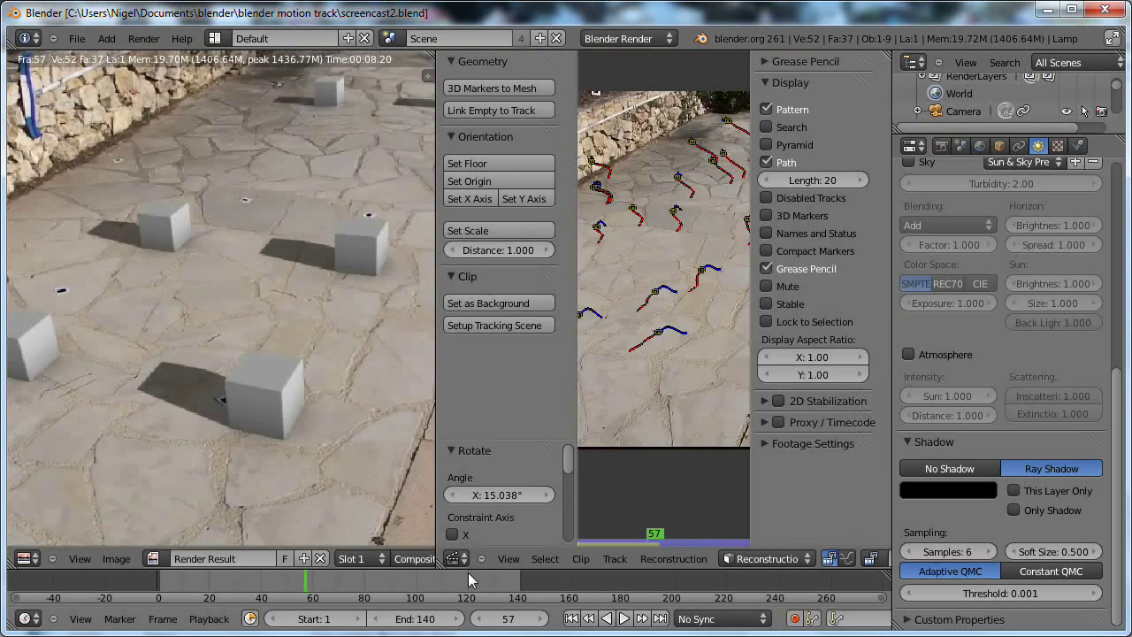
pyautogui.click(456, 558)
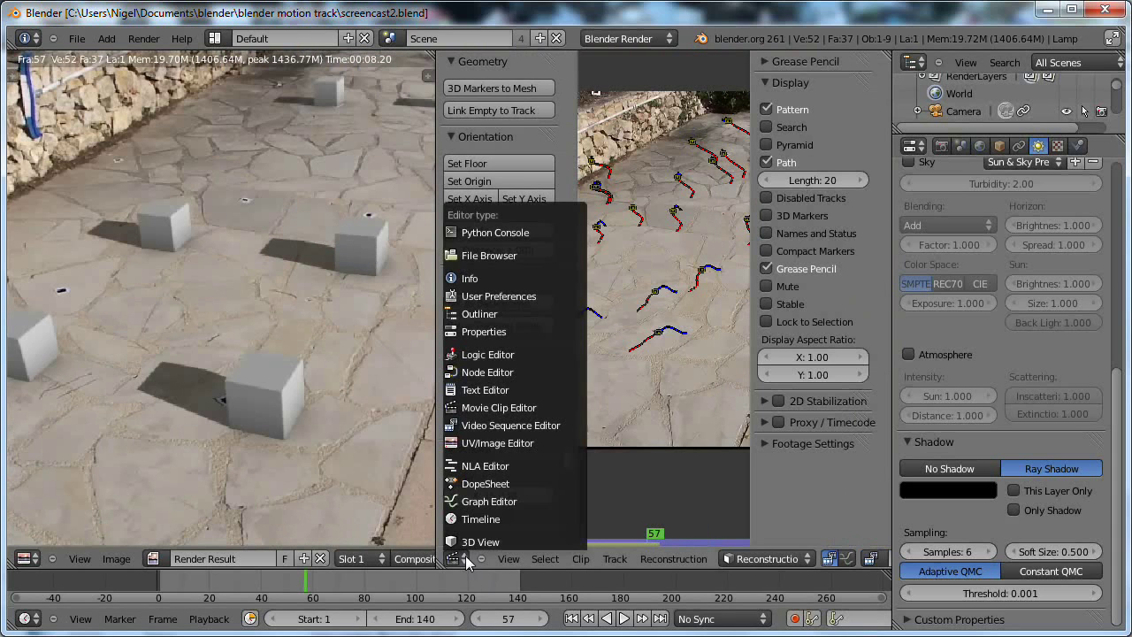
pyautogui.click(489, 372)
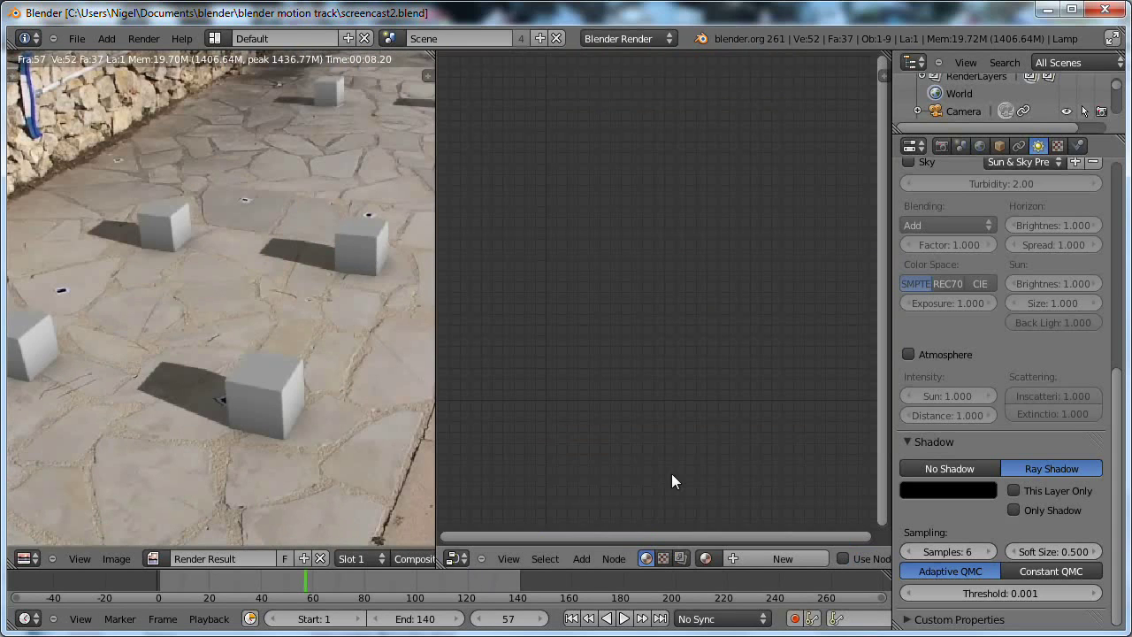
pyautogui.click(689, 557)
pyautogui.moveTo(729, 405); pyautogui.dragTo(659, 140, button='middle')
pyautogui.scroll(2, 716, 290)
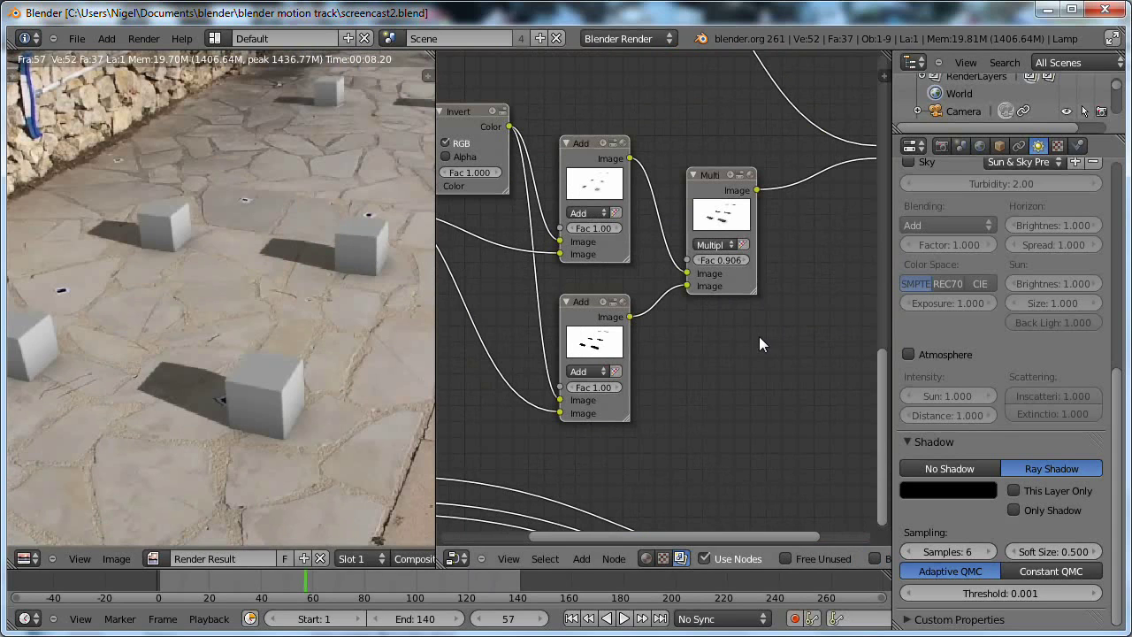
# Set Fac to about 0.982 on the Multiply node that combines the shadow and AO passes, and save the file
pyautogui.moveTo(758, 344); pyautogui.dragTo(780, 310, button='middle')
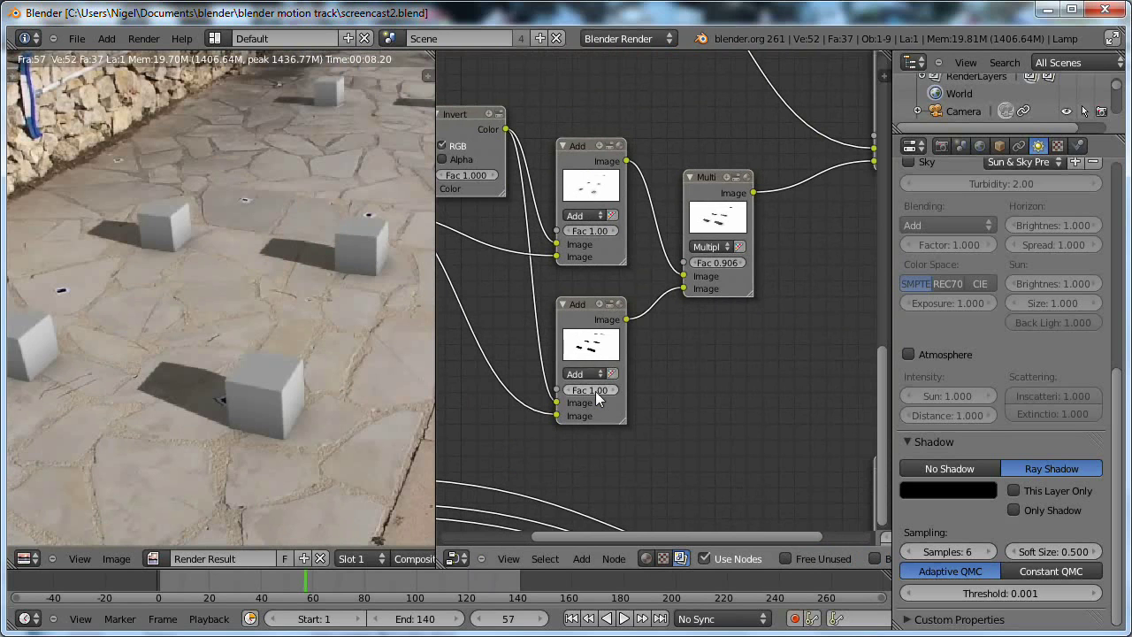
pyautogui.scroll(2, 707, 336)
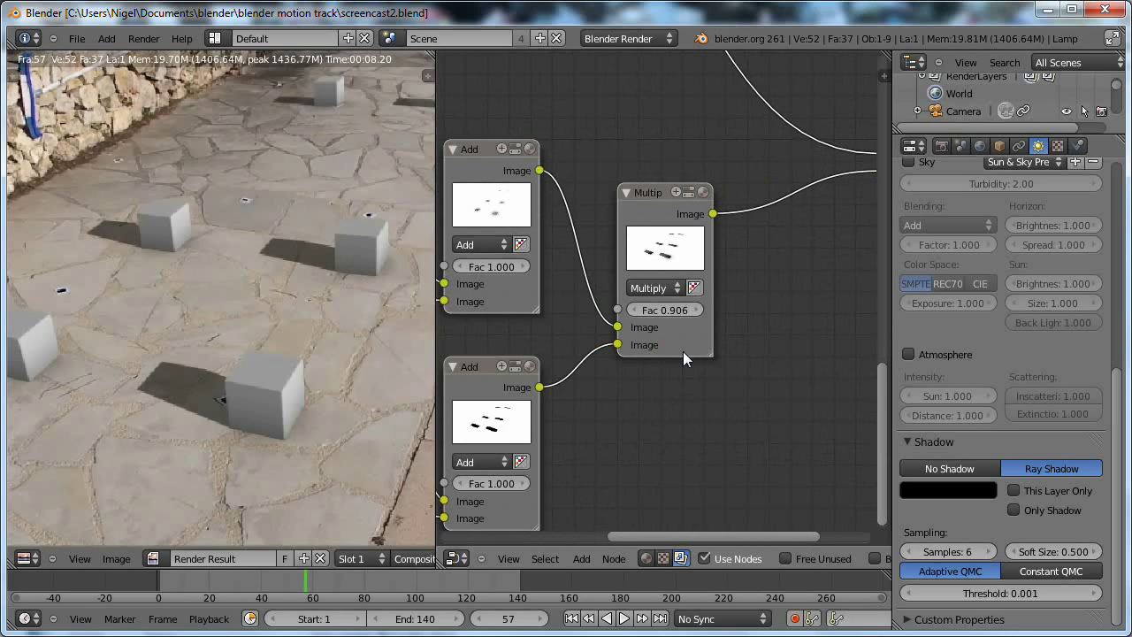
pyautogui.scroll(2, 683, 353)
pyautogui.scroll(1, 699, 320)
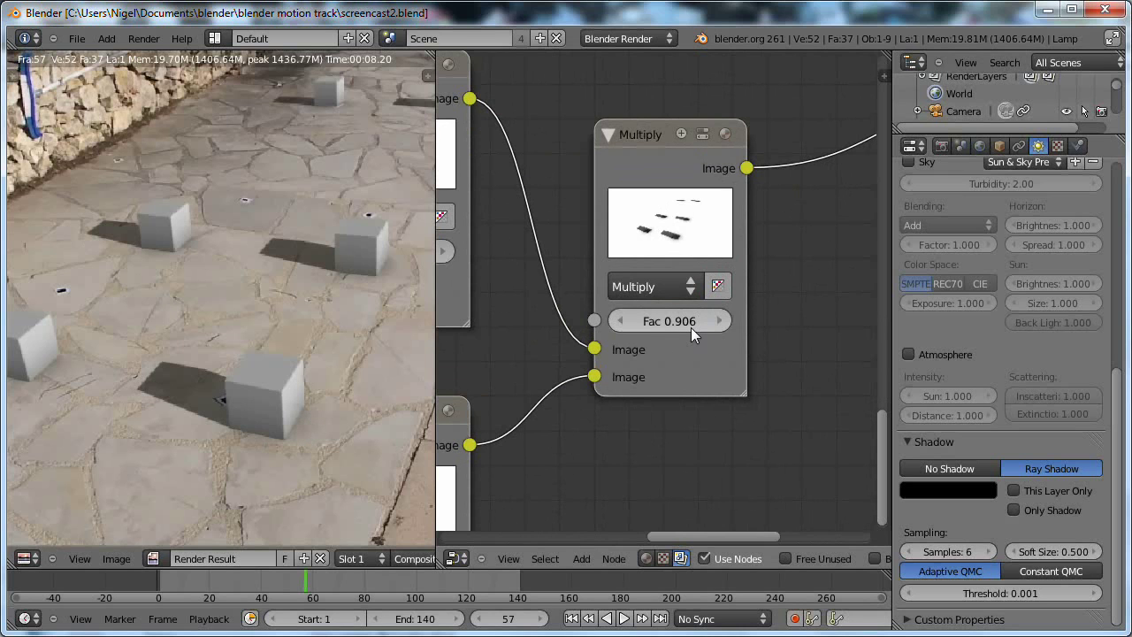
pyautogui.moveTo(691, 327); pyautogui.dragTo(784, 325)
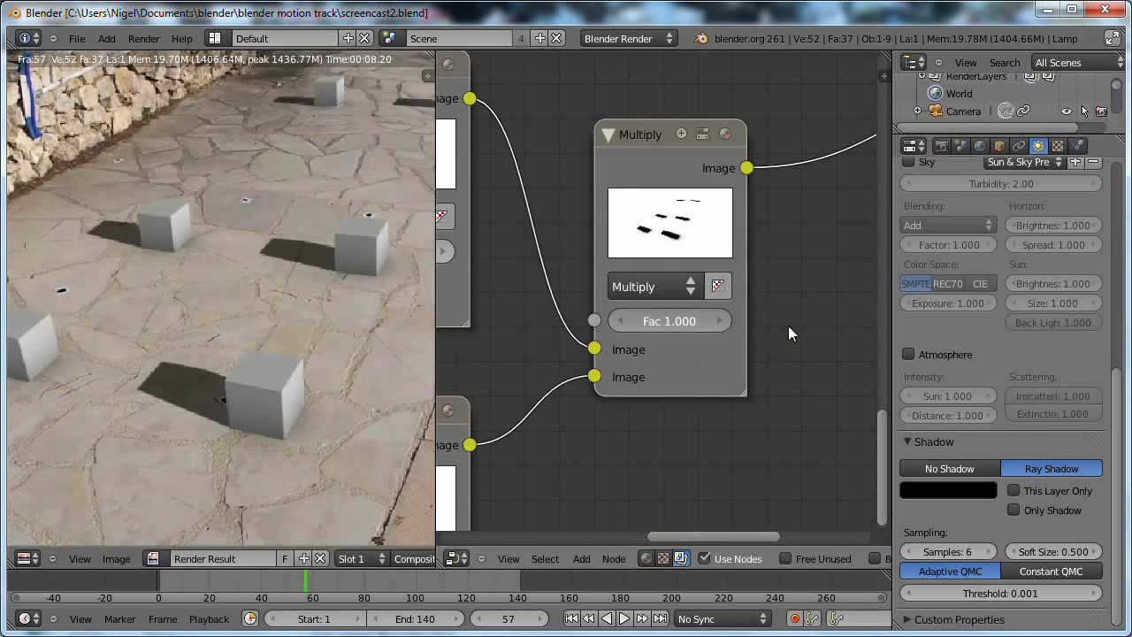
pyautogui.moveTo(788, 327); pyautogui.dragTo(778, 327)
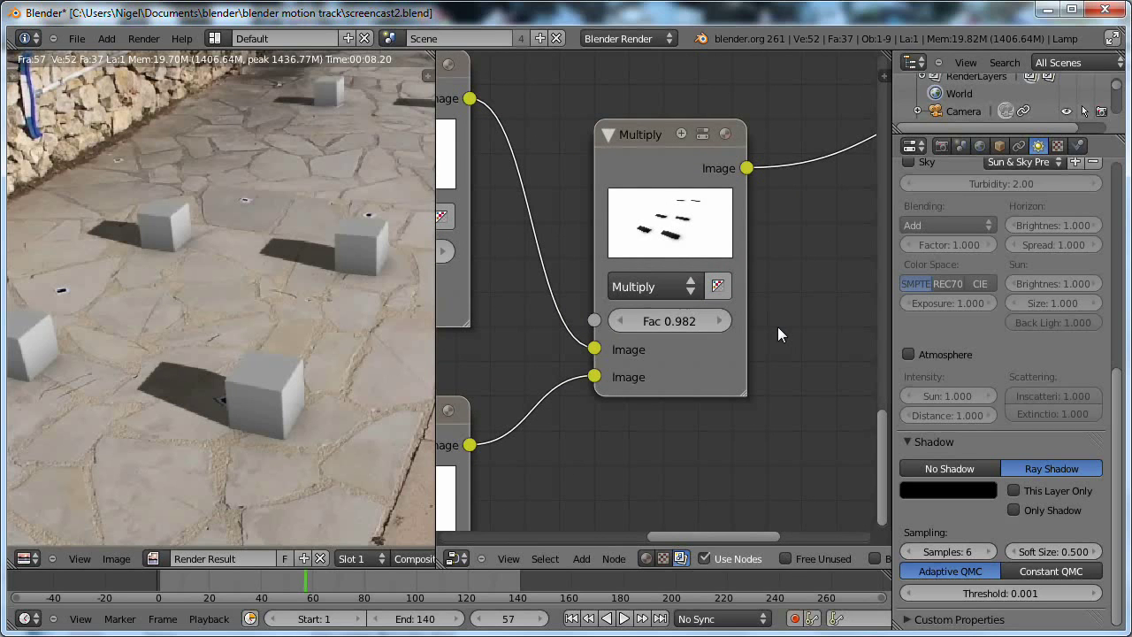
pyautogui.click(78, 39)
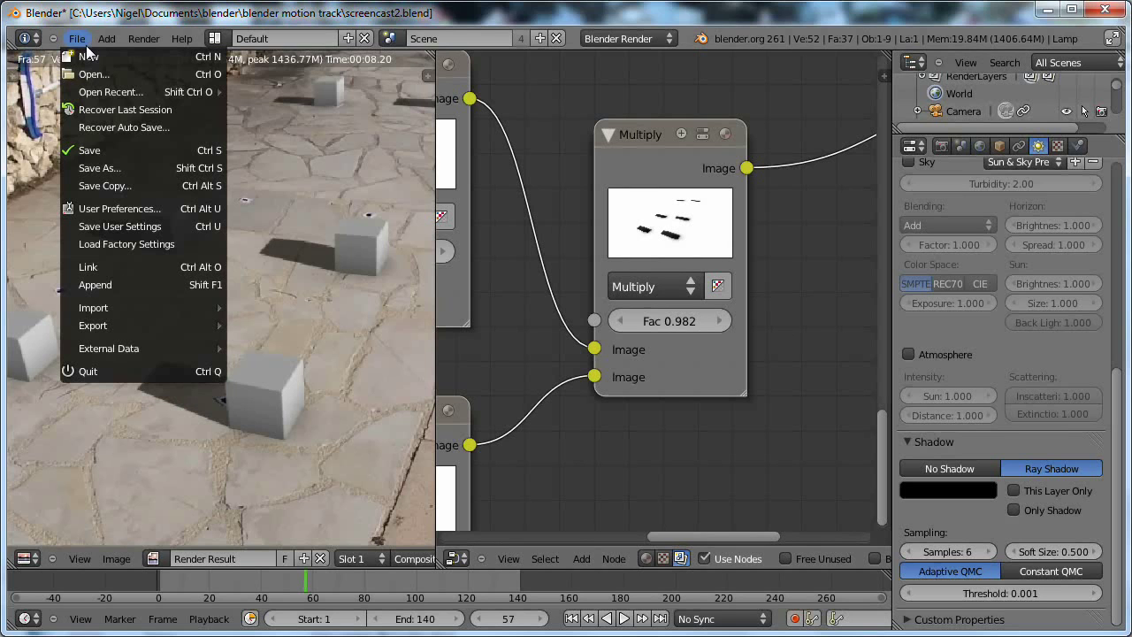
pyautogui.click(94, 150)
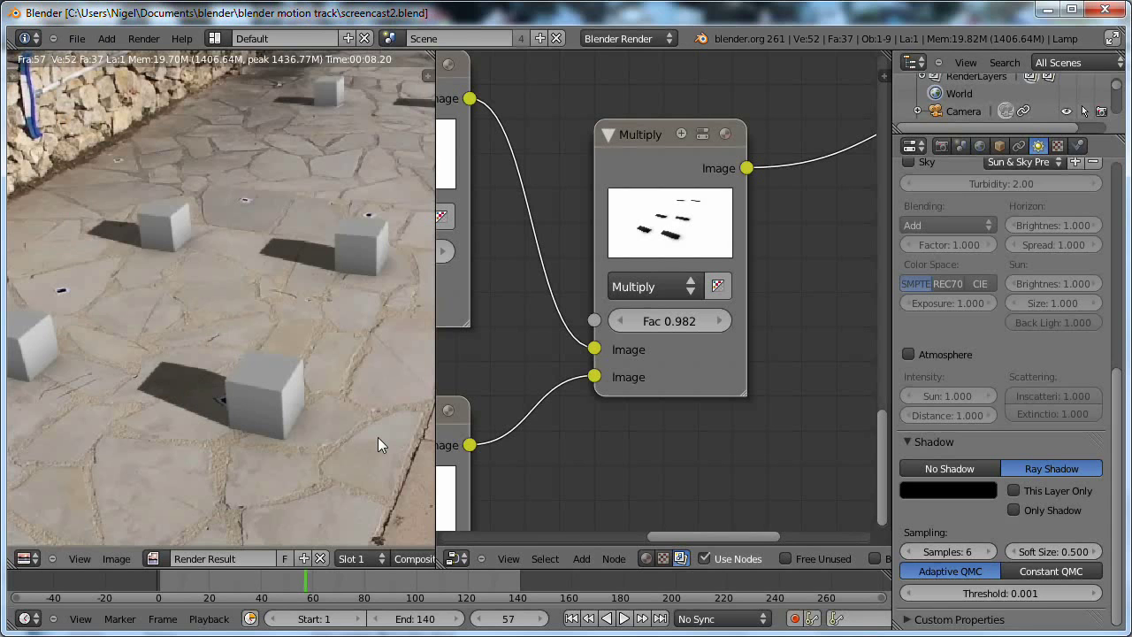
# Examine the whole rendered frame full screen, comparing the cubes and their shadows with the footage, and return to the split layout
pyautogui.hotkey('ctrl', 'Up')
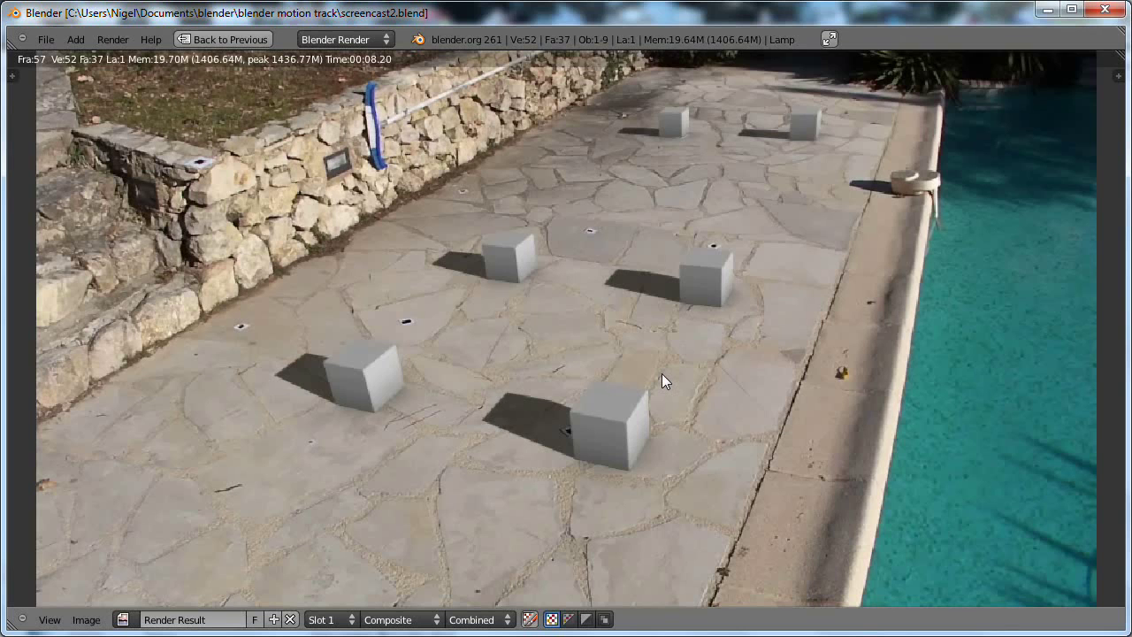
pyautogui.scroll(-2, 662, 374)
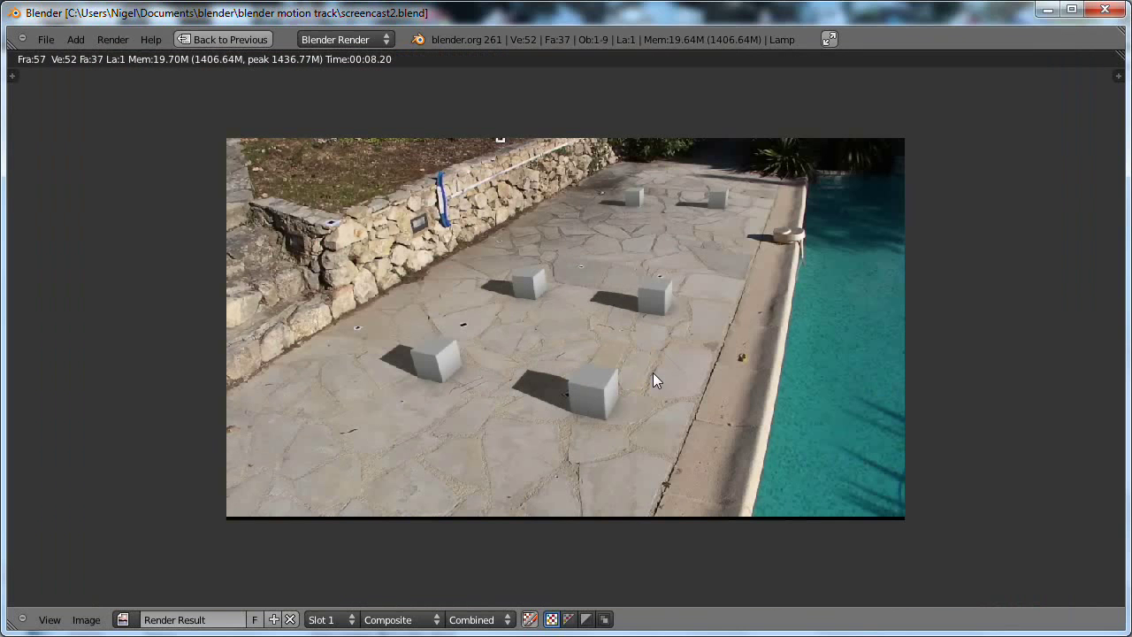
pyautogui.scroll(1, 652, 372)
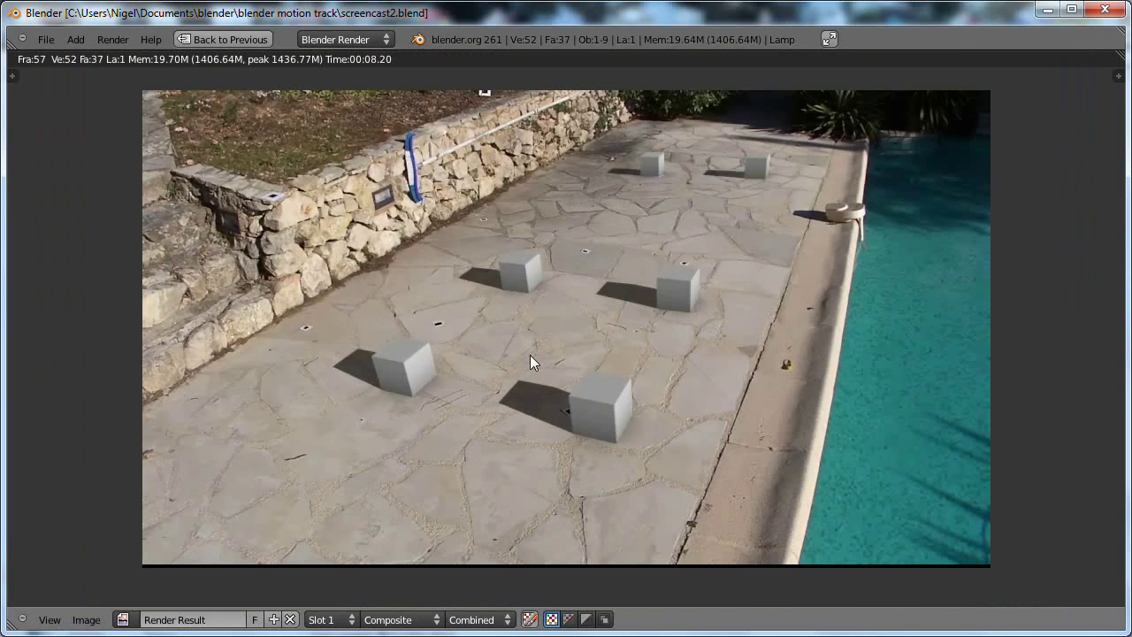
pyautogui.press('Escape')
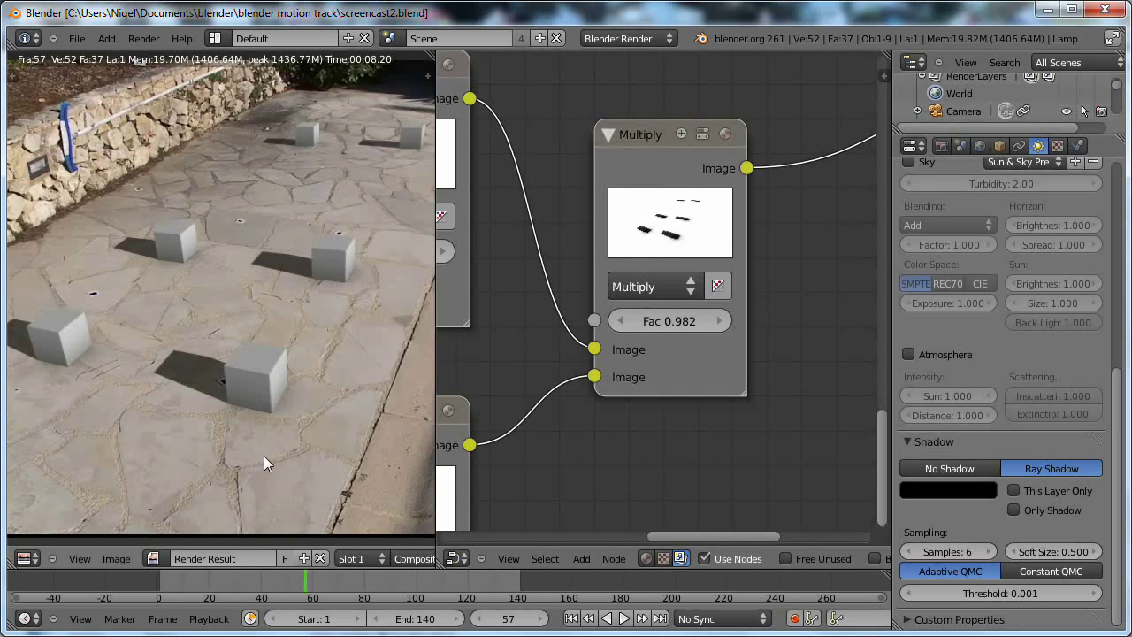
# Change the render result area to the 3D View
pyautogui.hotkey('shift', 'F3')
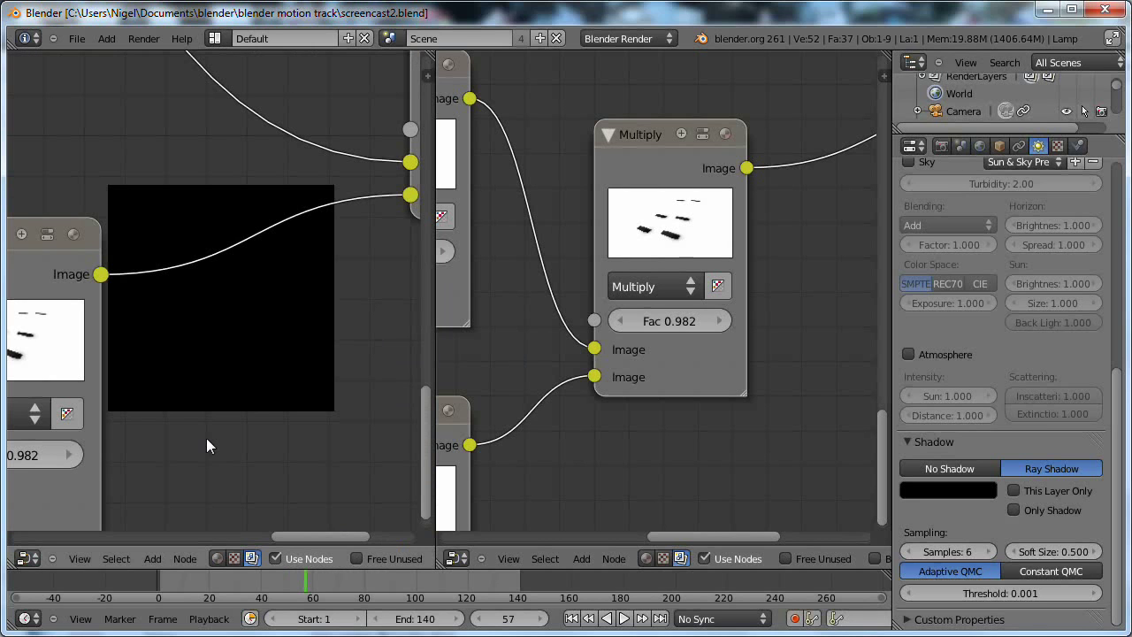
pyautogui.click(27, 558)
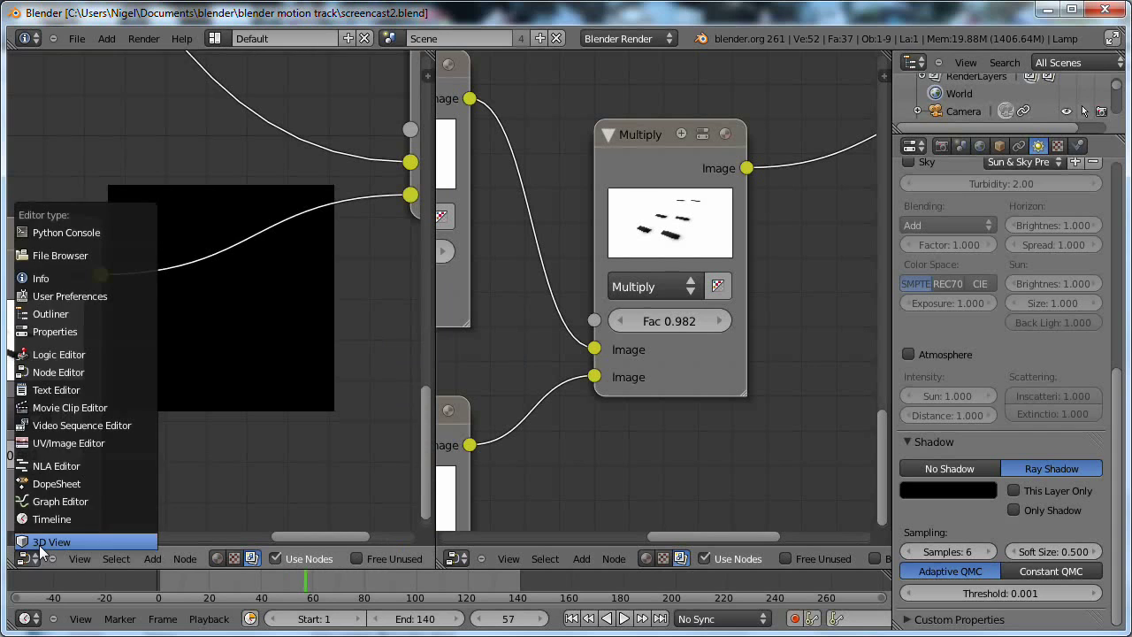
pyautogui.click(51, 541)
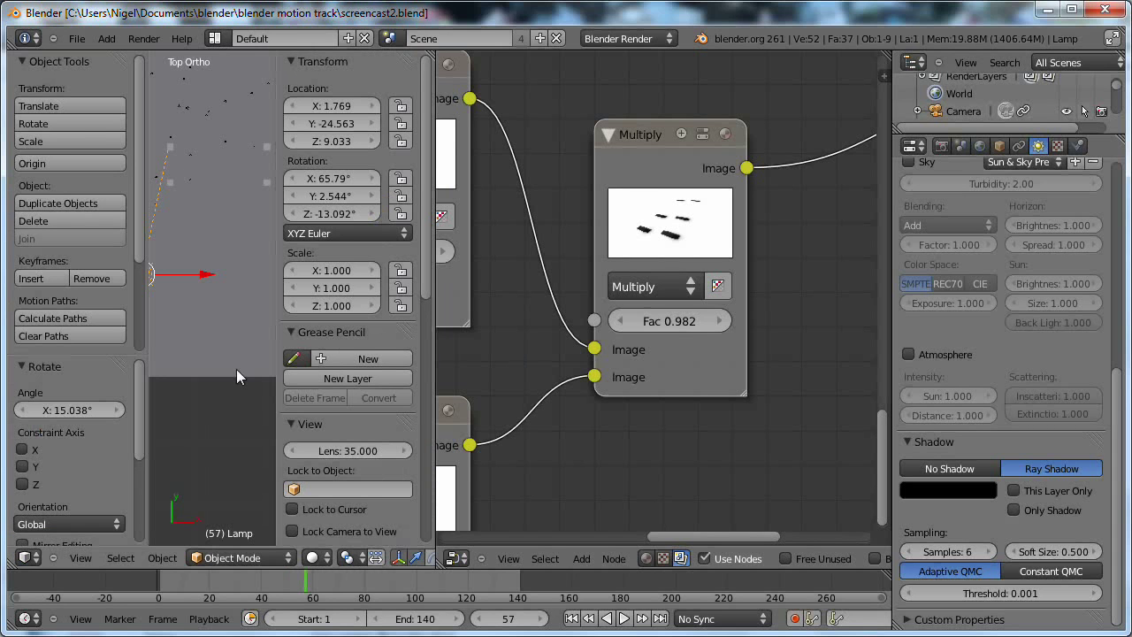
# Step the timeline back to frame 39, maximise the 3D View and look through the camera
pyautogui.press('Left')
pyautogui.press('Left')
pyautogui.press('Left')
pyautogui.press('Left')
pyautogui.press('Left')
pyautogui.press('Left')
pyautogui.press('Left')
pyautogui.press('Left')
pyautogui.press('Left')
pyautogui.press('Left')
pyautogui.press('Left')
pyautogui.press('Left')
pyautogui.press('Left')
pyautogui.press('Left')
pyautogui.press('Left')
pyautogui.press('Left')
pyautogui.press('Left')
pyautogui.press('Left')
pyautogui.hotkey('ctrl', 'Up')
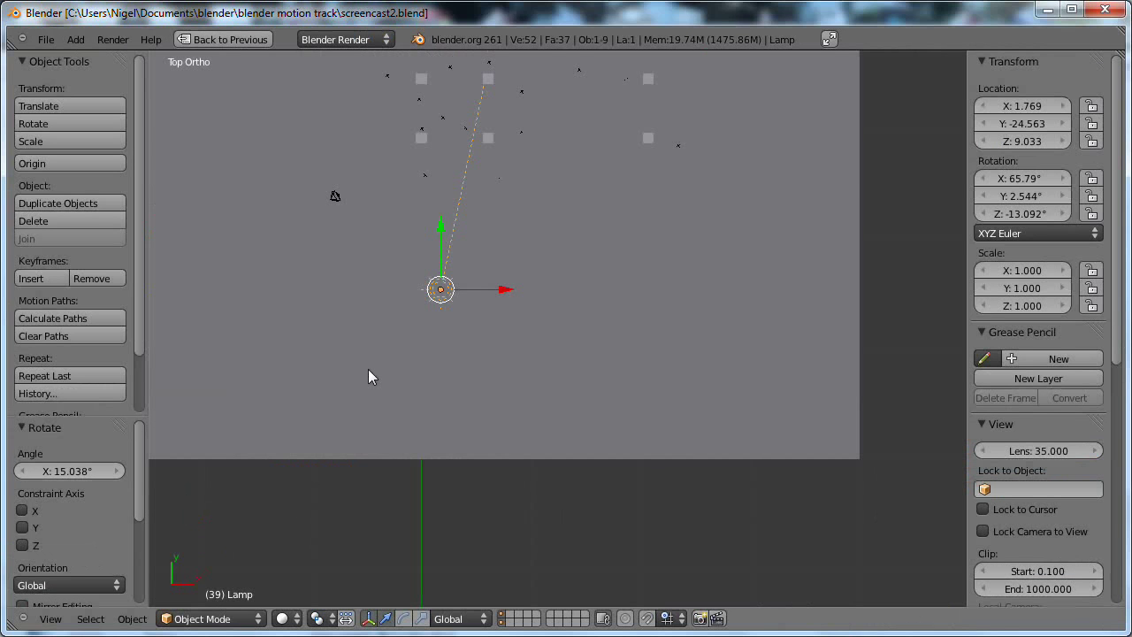
pyautogui.press('KP_0')
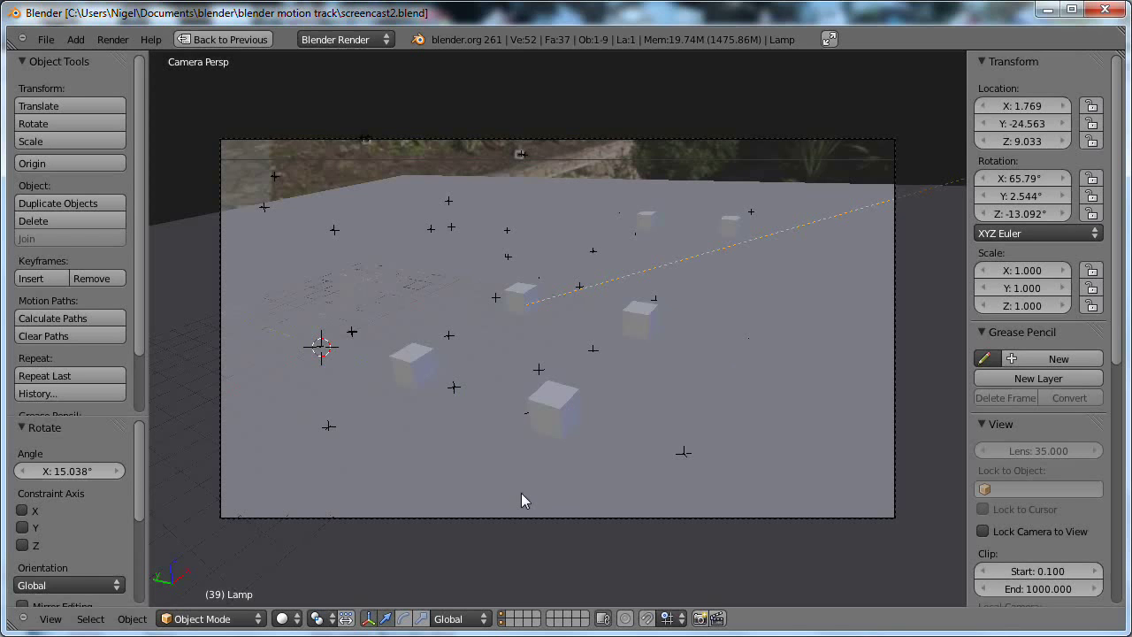
# Toggle between the cube and ground plane layers, leaving only the cubes and tracking empties displayed over the footage
pyautogui.click(501, 618)
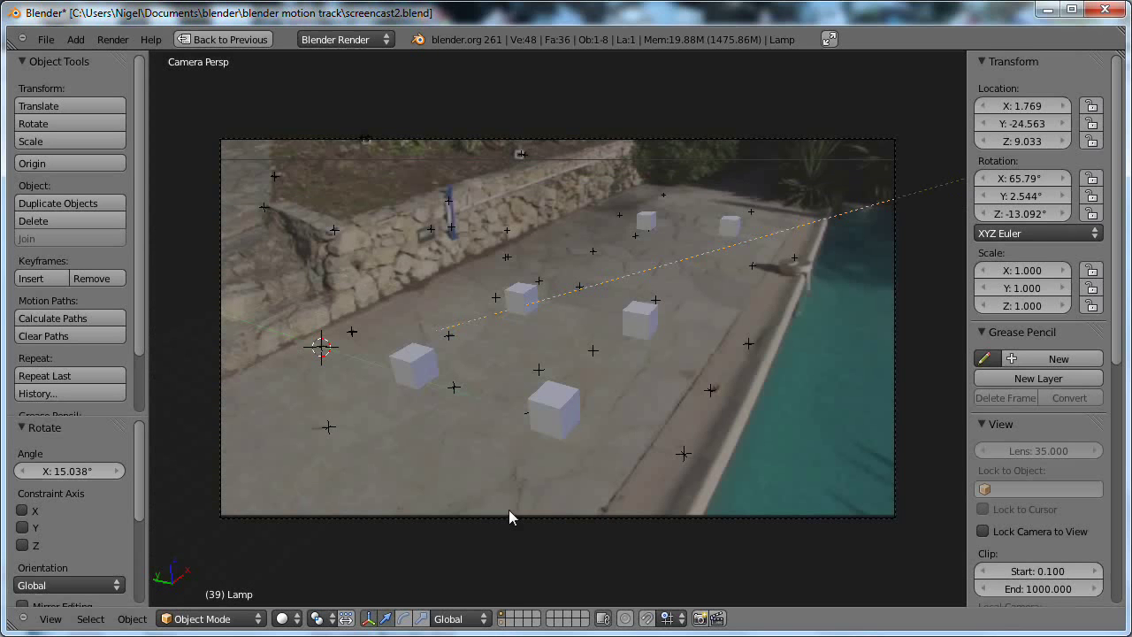
pyautogui.click(500, 622)
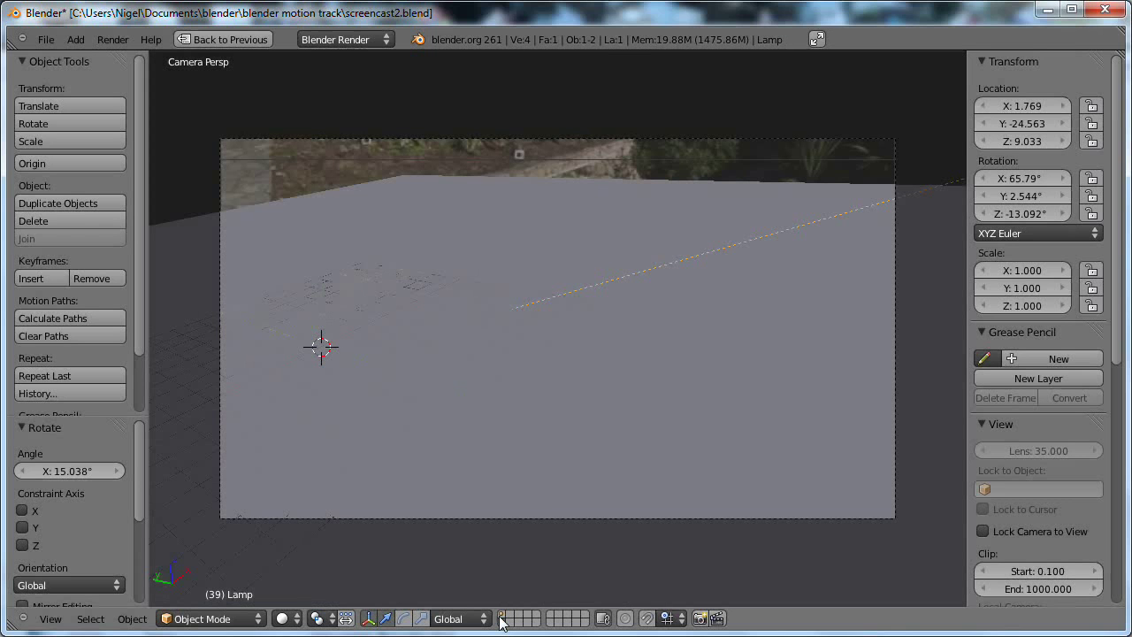
pyautogui.click(501, 620)
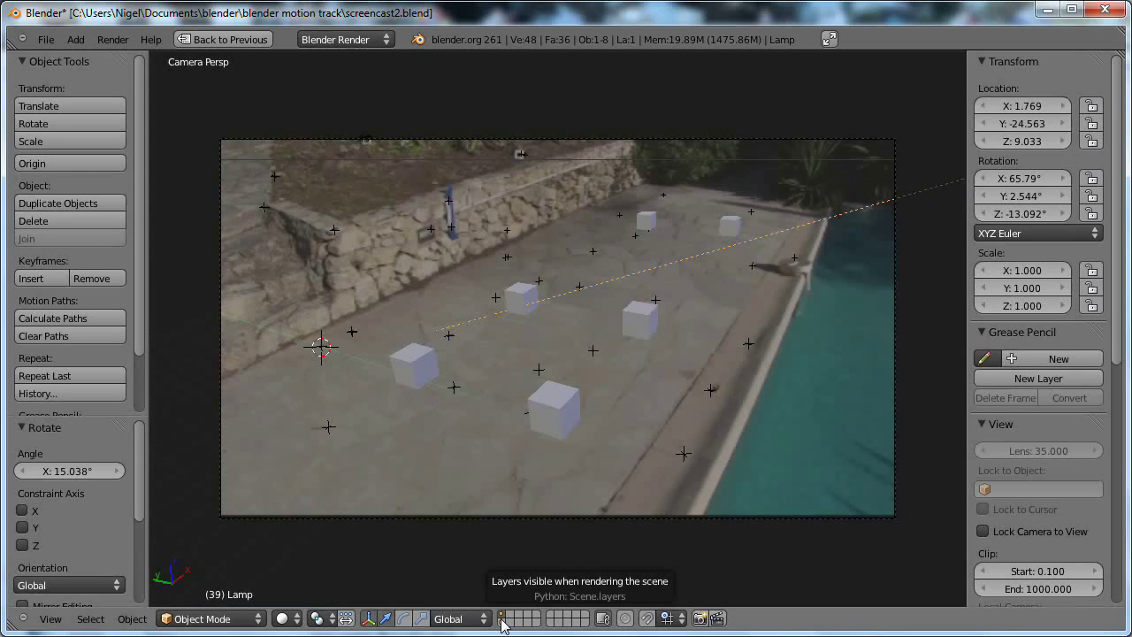
# Play the animation in the fitted camera view, stop it at frame 122, restore the split layout and save the file
pyautogui.press('Home')
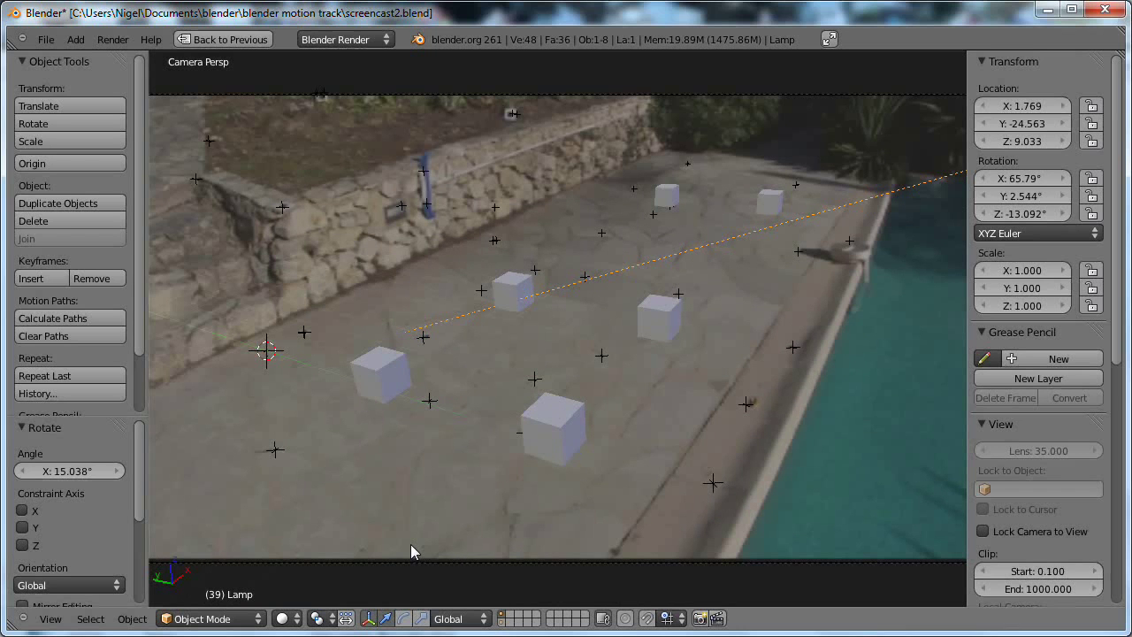
pyautogui.hotkey('alt', 'a')
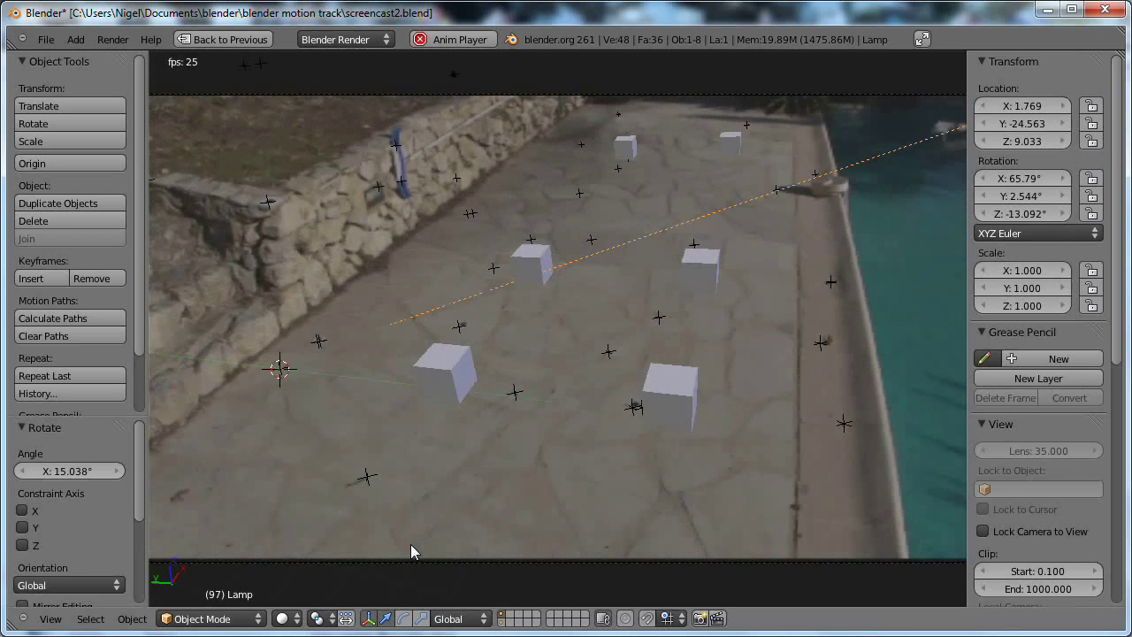
pyautogui.hotkey('alt', 'a')
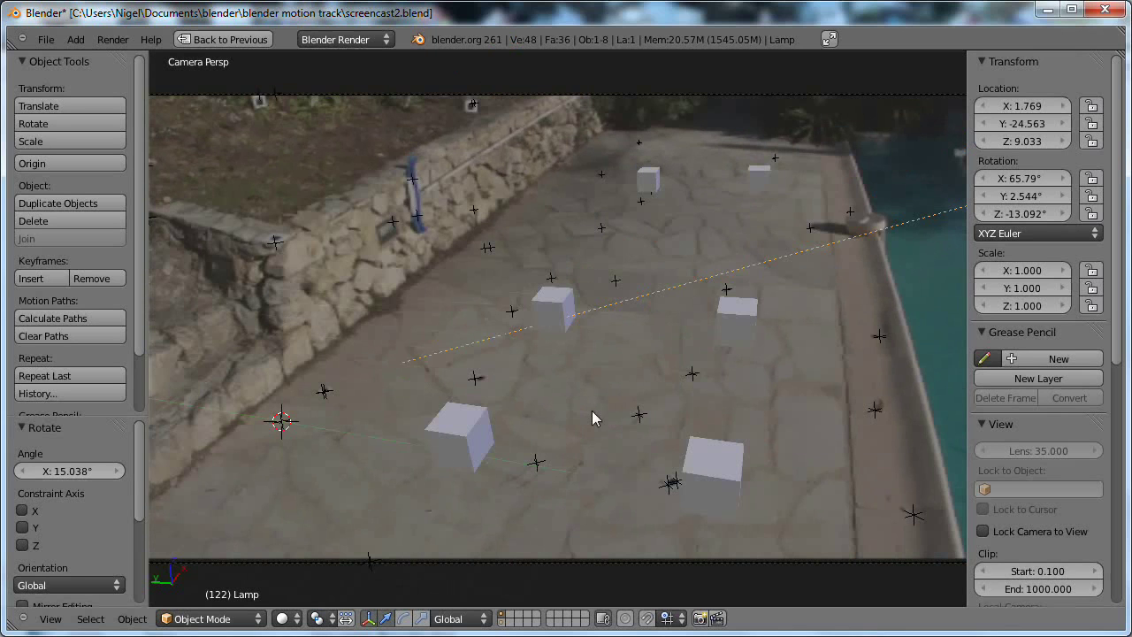
pyautogui.hotkey('ctrl', 'Up')
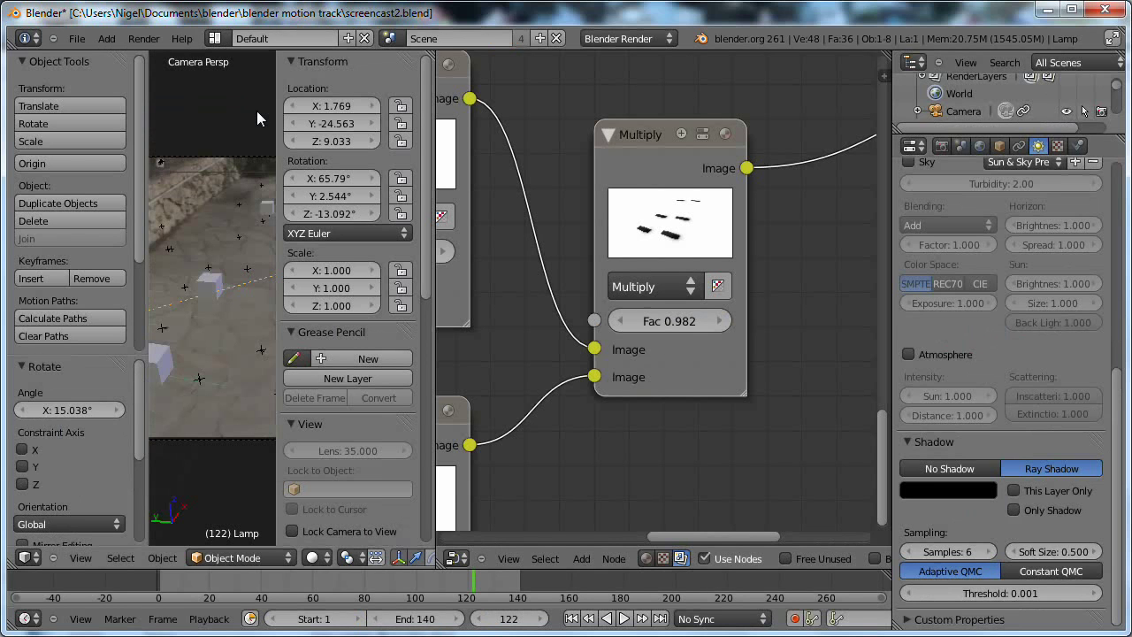
pyautogui.click(78, 38)
pyautogui.click(86, 147)
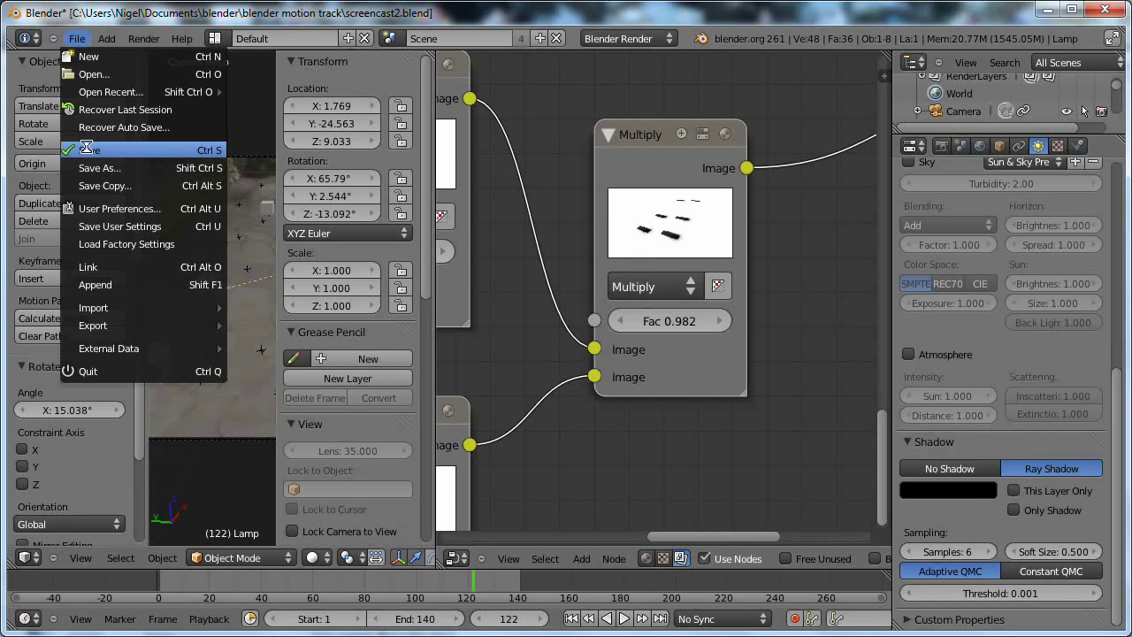
# Examine the scene's render settings, from the dimensions and frame range down to the available output file formats
pyautogui.click(941, 147)
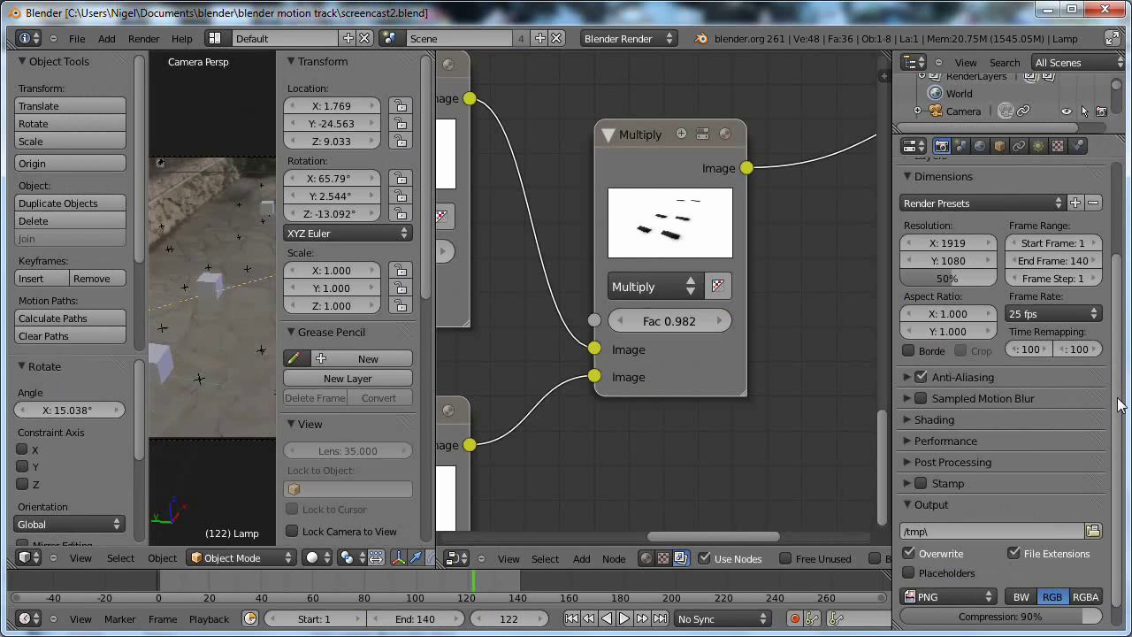
pyautogui.moveTo(1117, 414); pyautogui.dragTo(1112, 308)
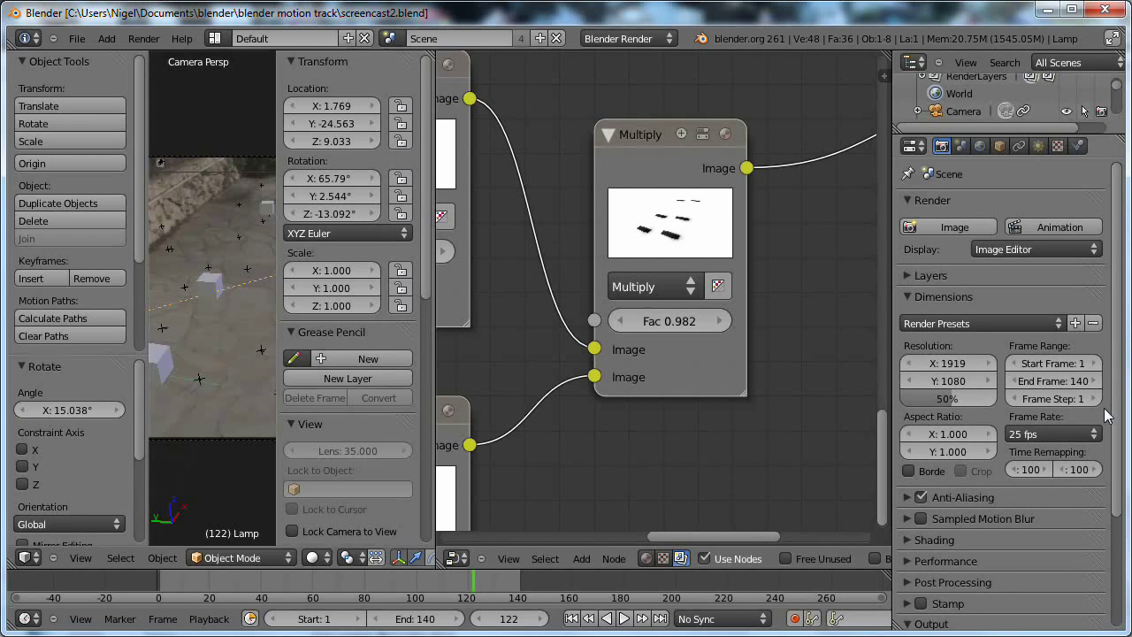
pyautogui.moveTo(1116, 417); pyautogui.dragTo(1119, 539)
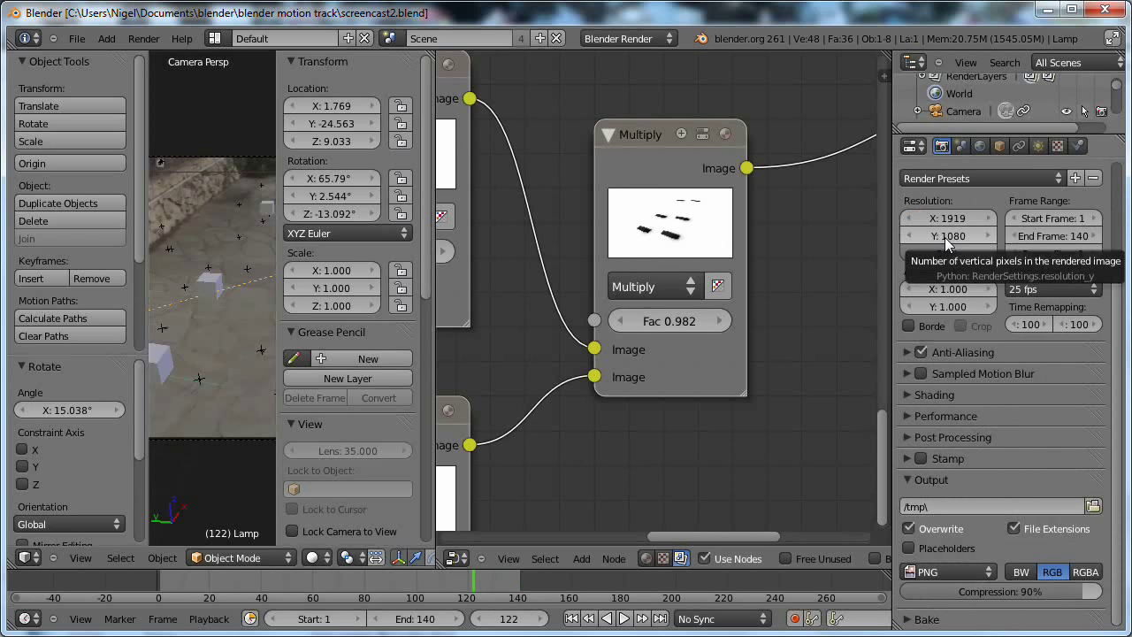
pyautogui.click(967, 567)
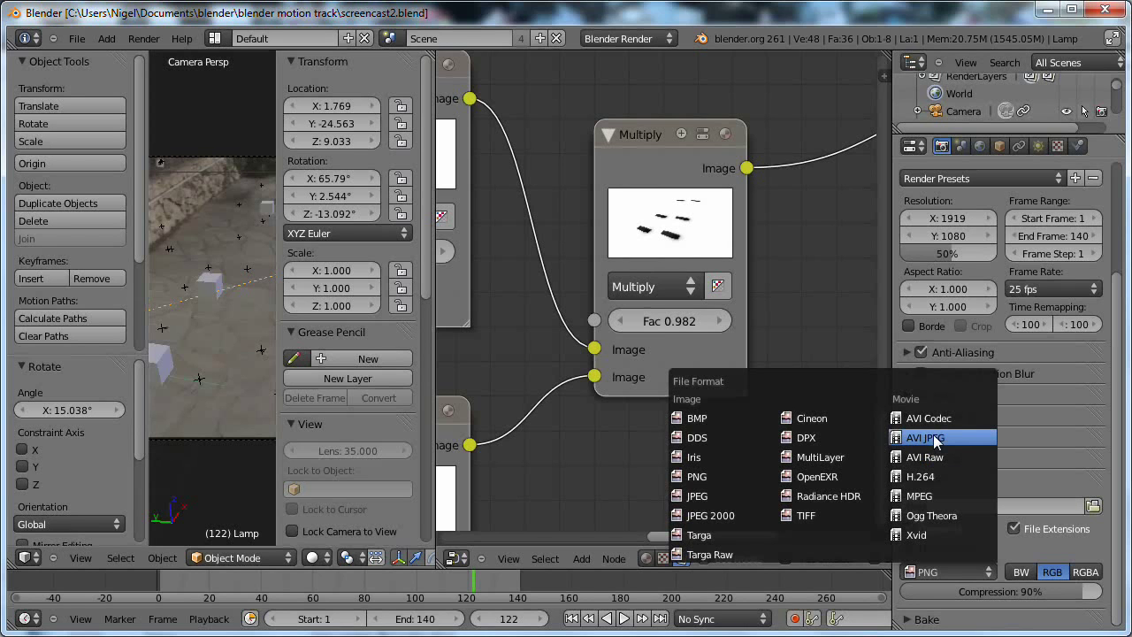
pyautogui.click(951, 572)
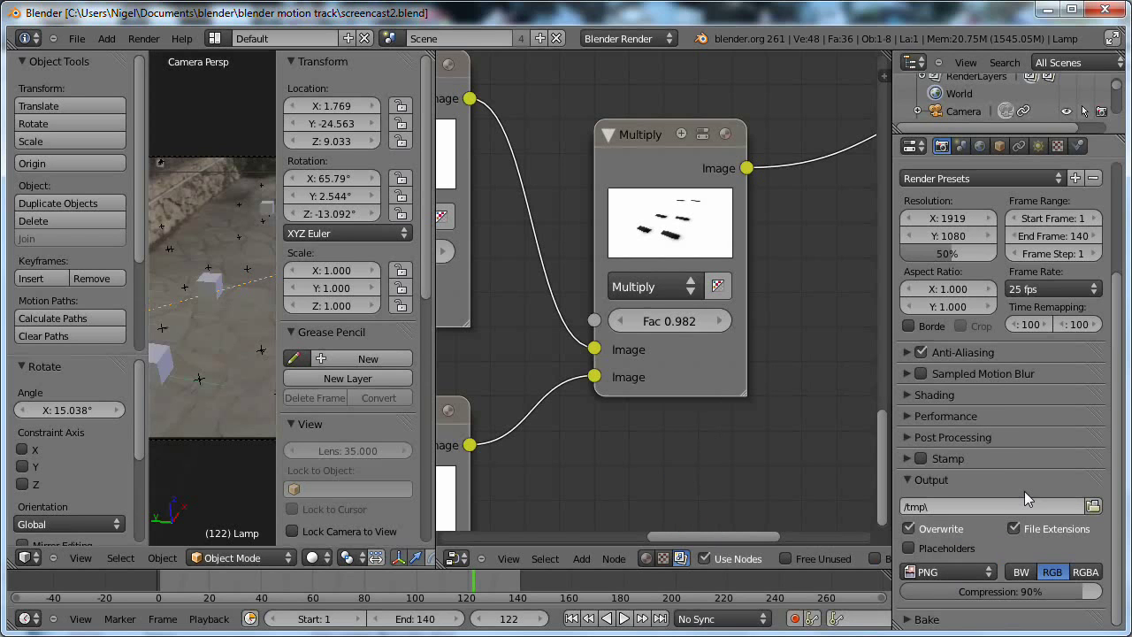